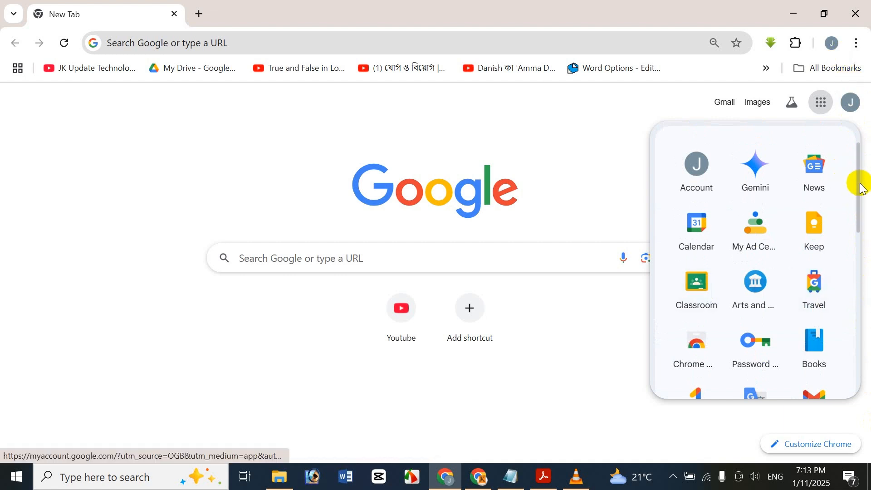
Step: Scroll the Google apps panel to the bottom, then close it to reveal the plain new-tab page
drag(860, 184, 862, 380)
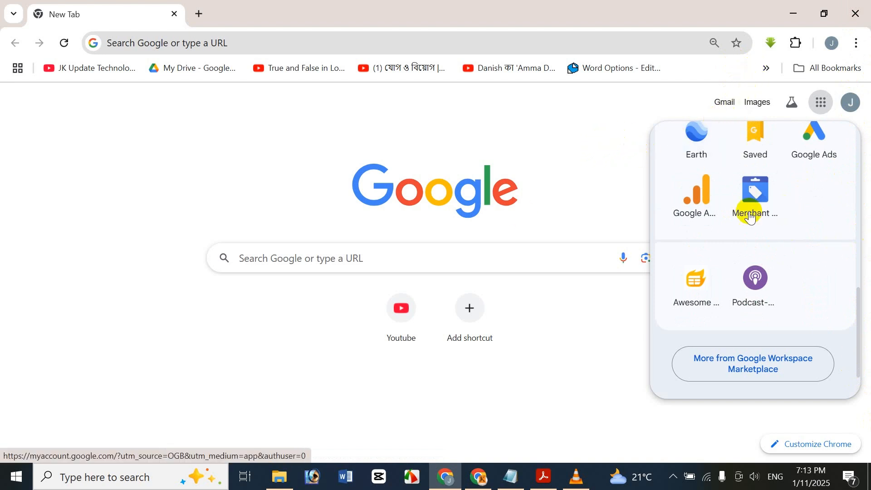
click(575, 125)
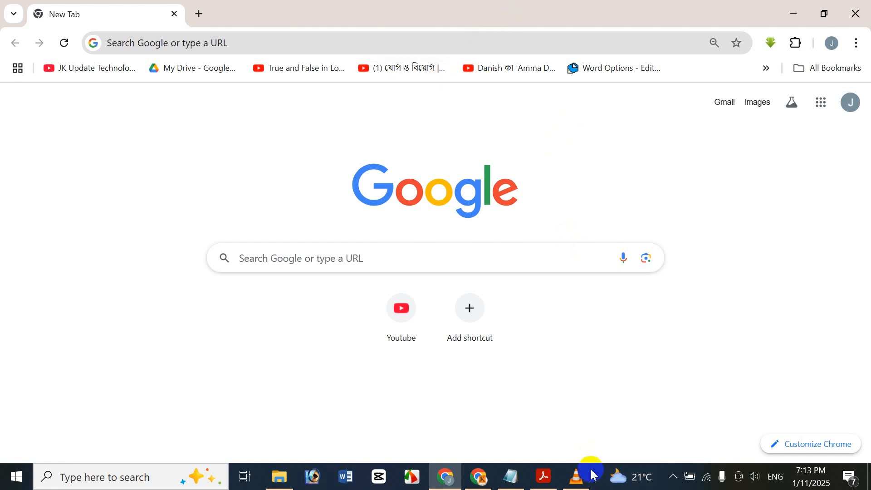
mouse_move(554, 485)
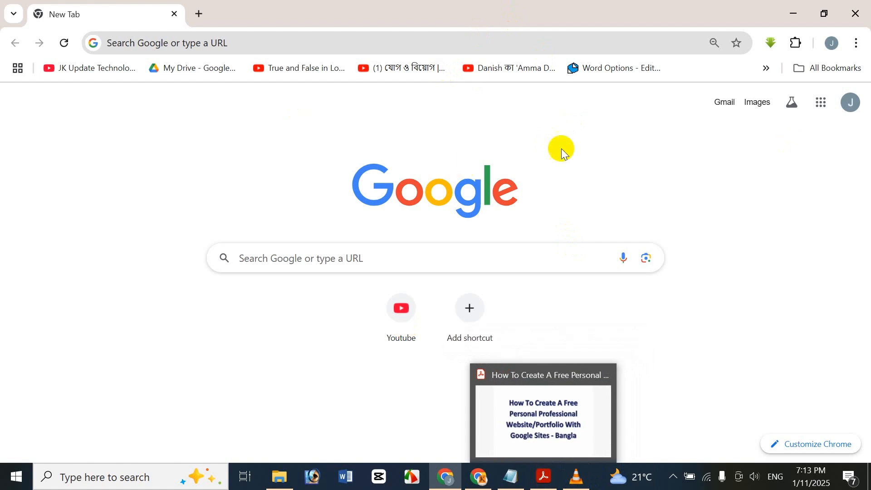
Step: Load the Google Sites home page at sites.google.com
click(482, 45)
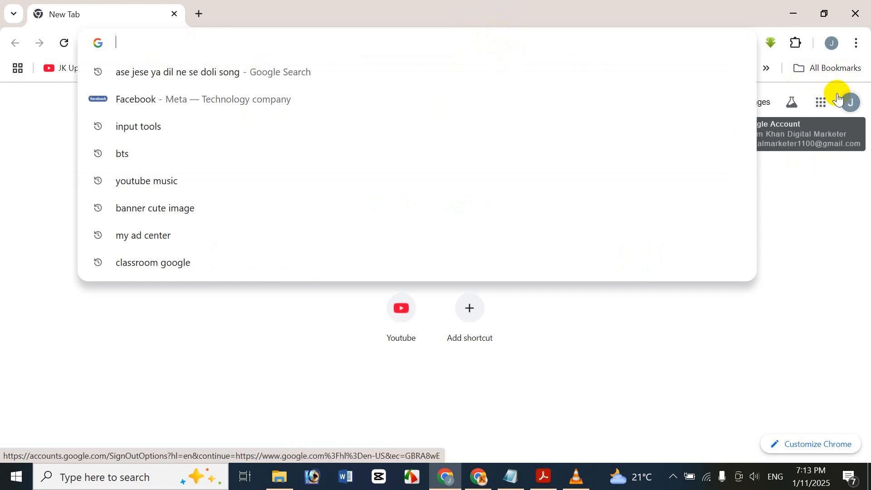
text(s)
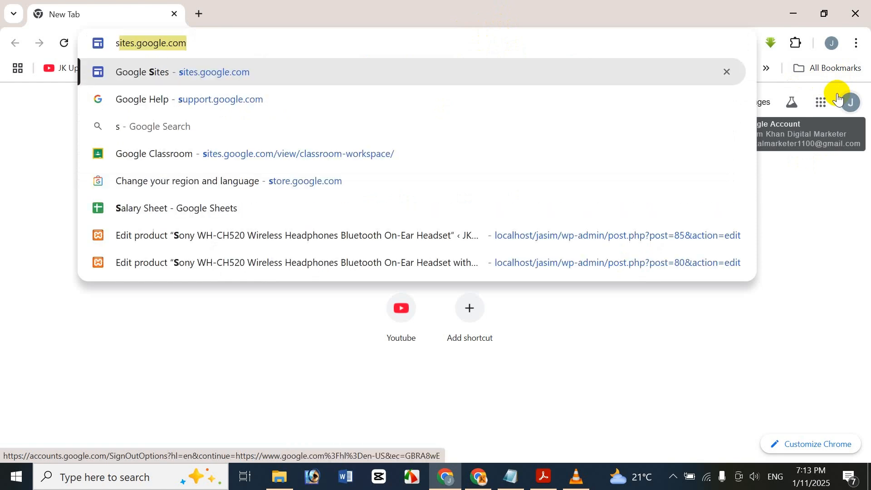
key(Return)
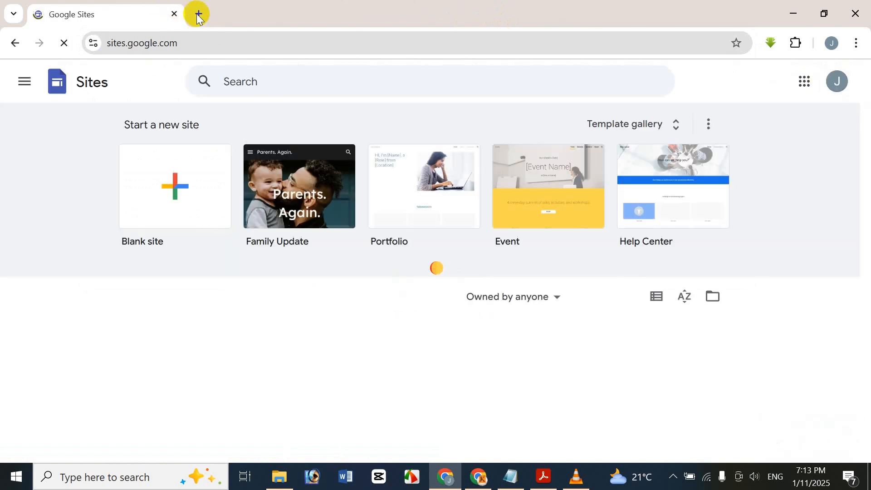
Step: In a new tab, search Google for 'google sites'
click(200, 11)
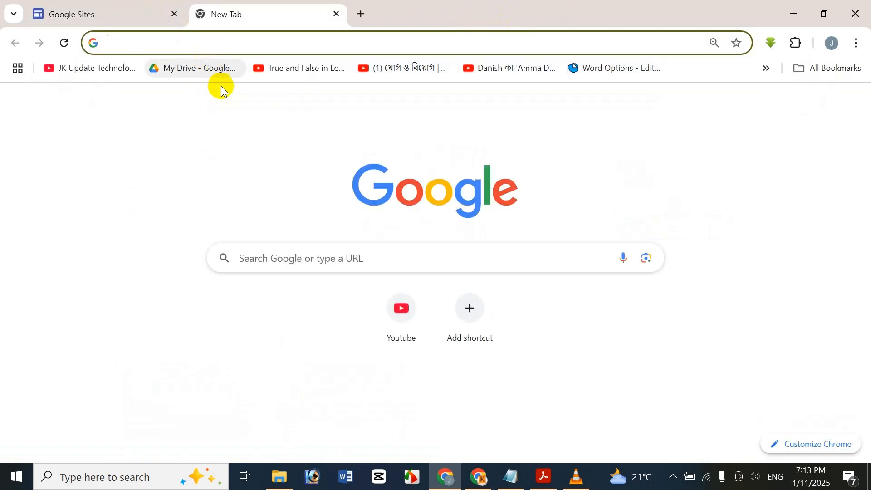
click(336, 262)
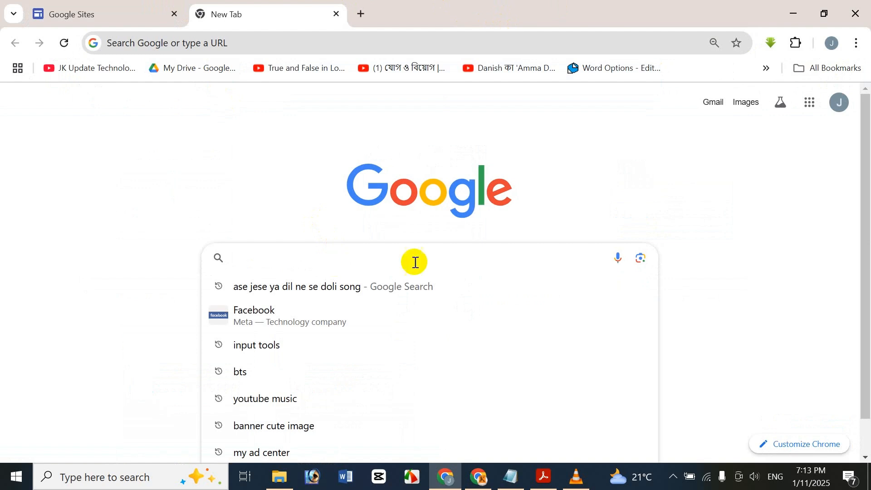
click(631, 287)
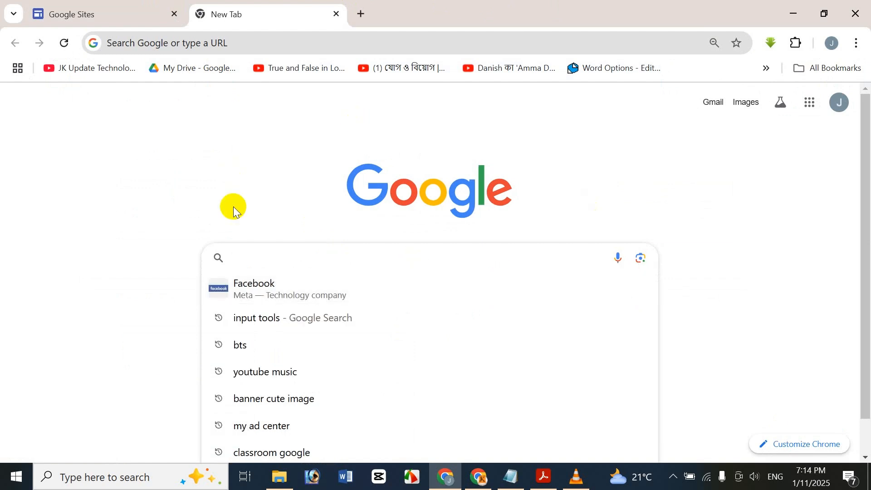
text(google )
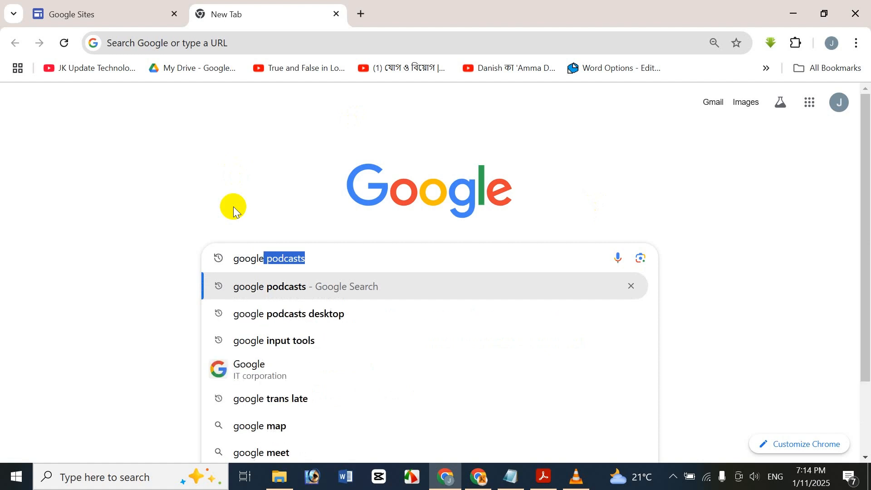
text(so)
key(BackSpace)
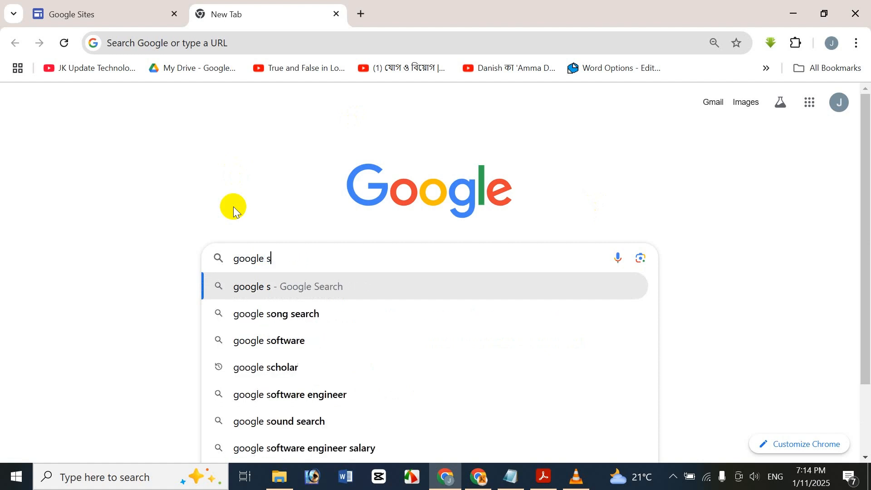
text(it)
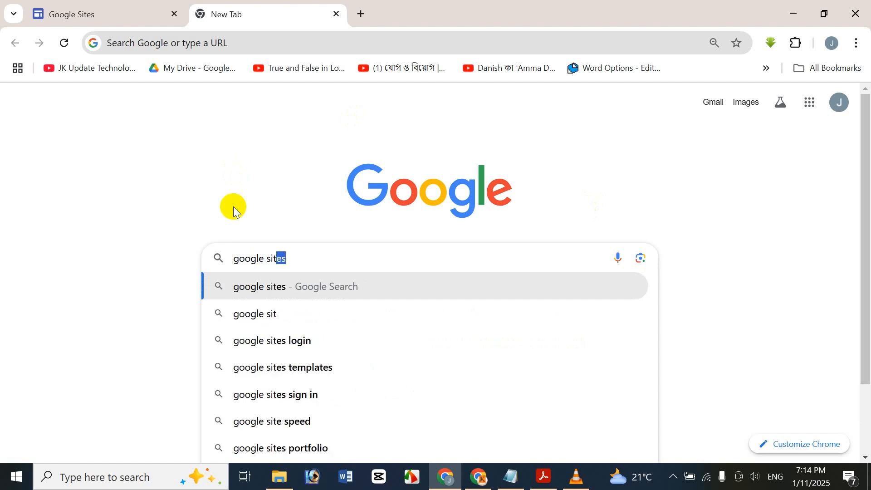
key(Return)
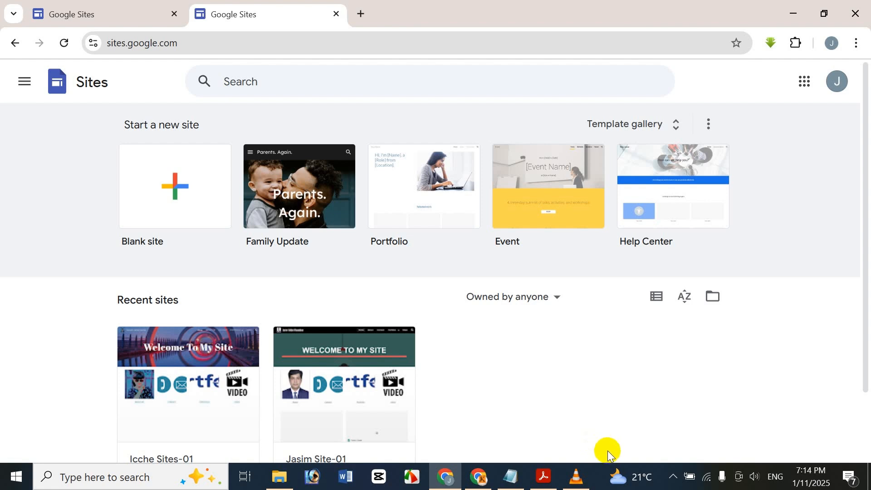
click(25, 84)
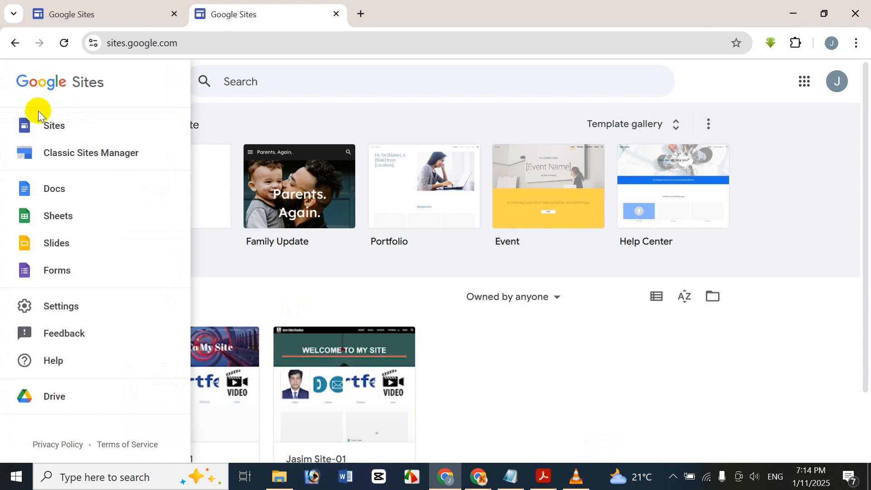
click(88, 315)
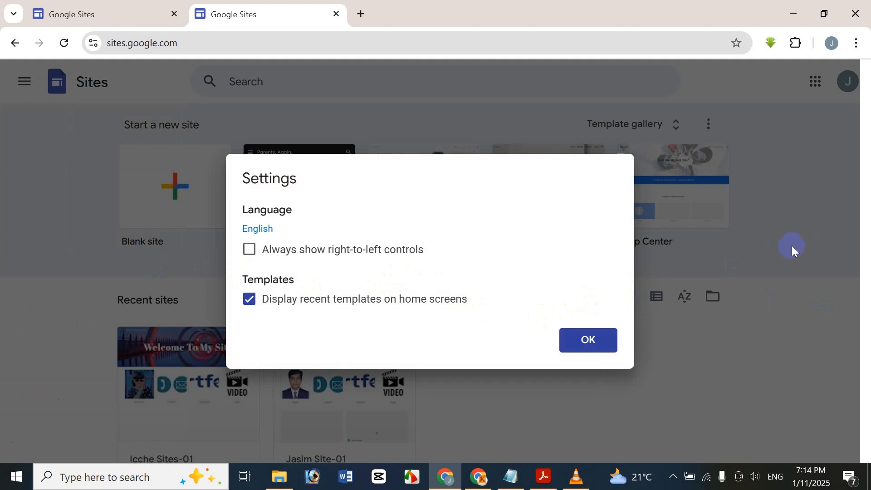
click(605, 338)
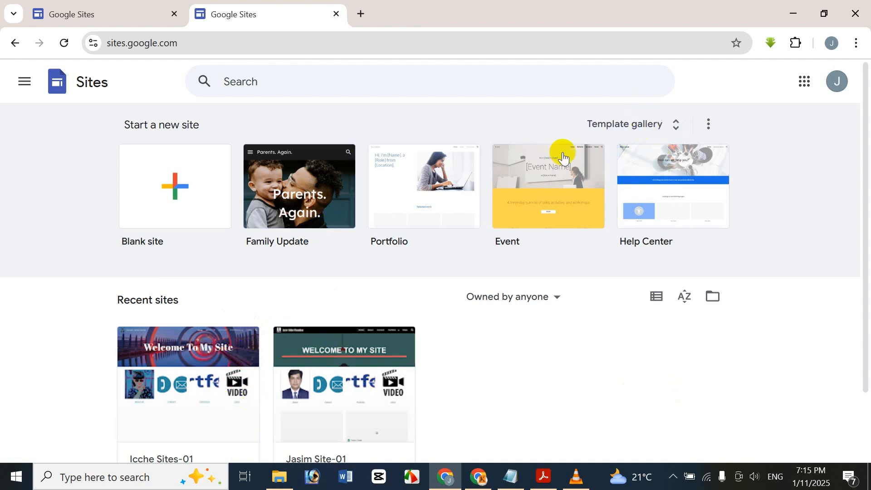
click(601, 132)
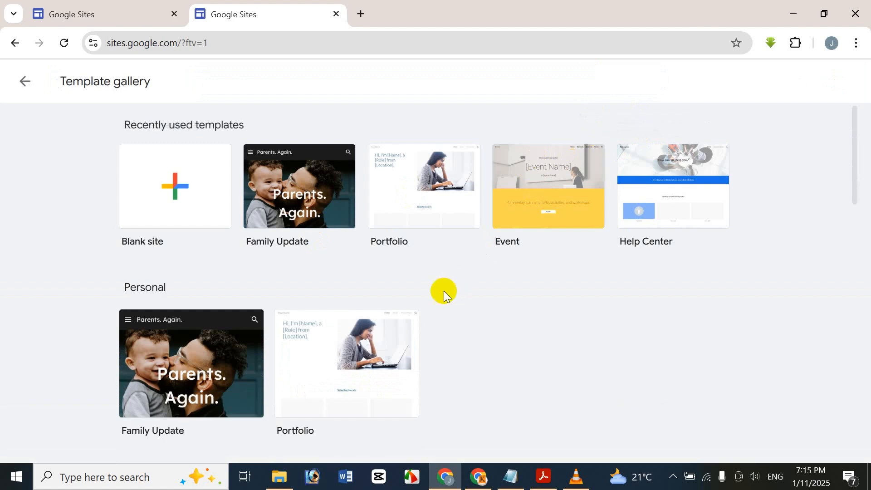
scroll(443, 291, down, 5)
scroll(396, 292, down, 1)
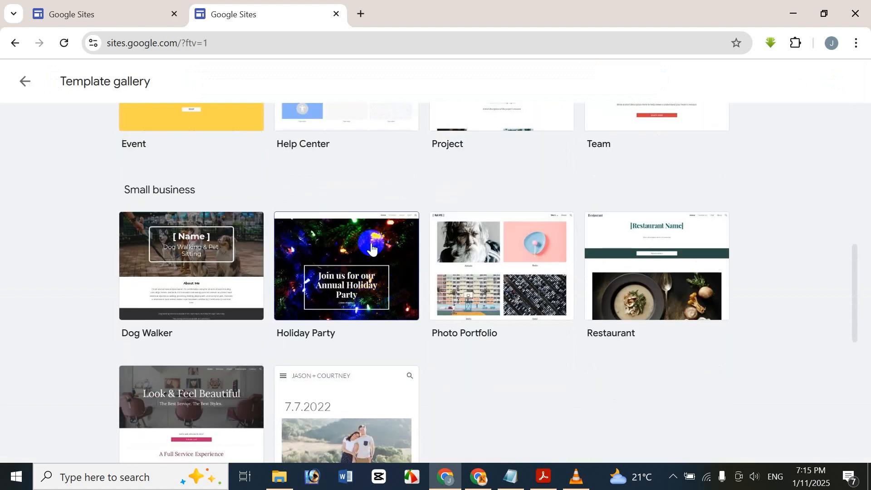
click(411, 254)
scroll(391, 230, down, 8)
scroll(383, 263, down, 2)
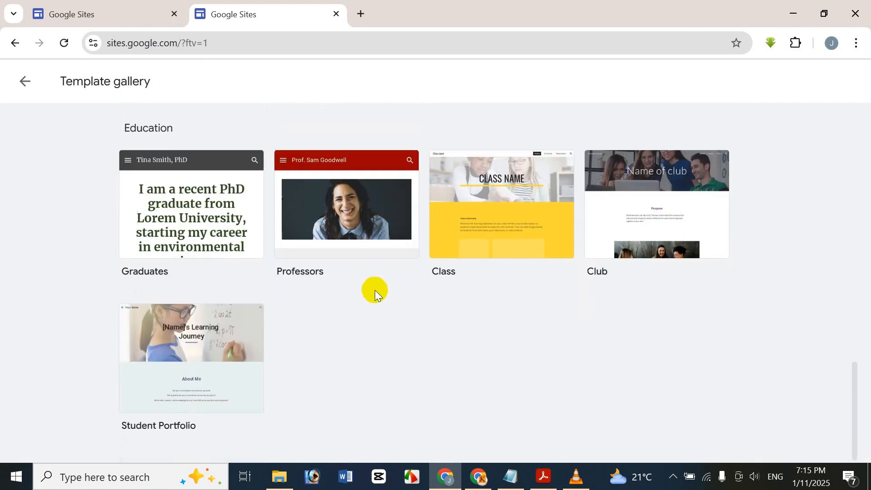
scroll(294, 335, up, 15)
scroll(293, 318, up, 2)
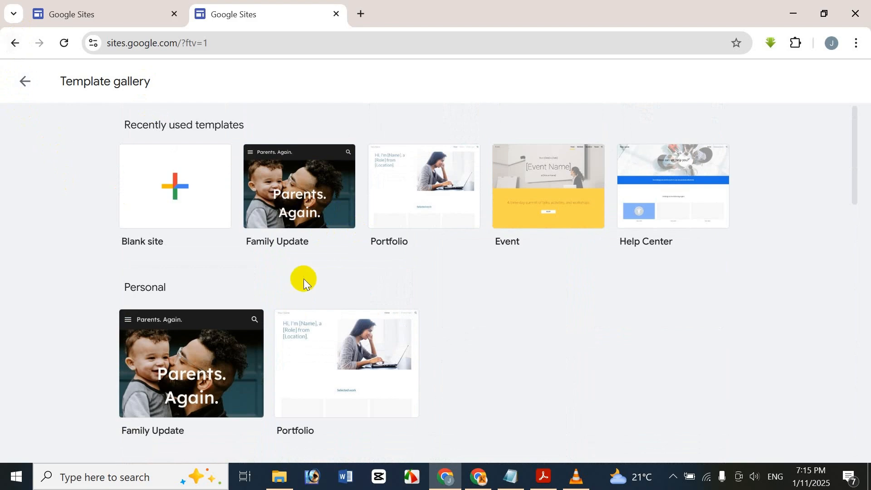
scroll(317, 272, down, 4)
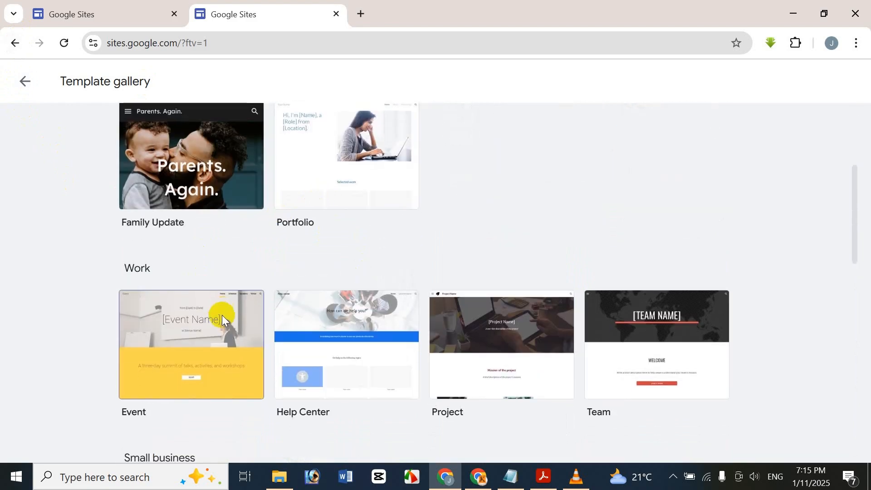
scroll(218, 308, down, 4)
scroll(199, 340, down, 3)
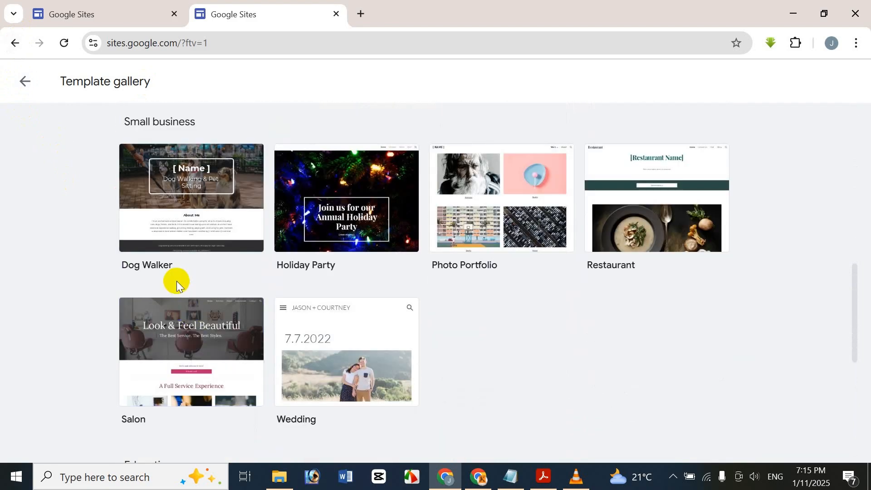
scroll(175, 281, down, 7)
scroll(170, 270, up, 1)
scroll(171, 270, down, 2)
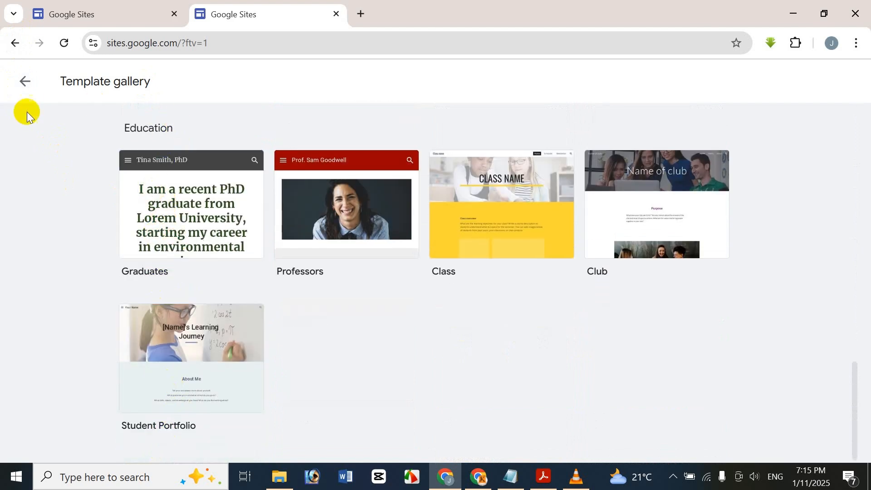
click(33, 83)
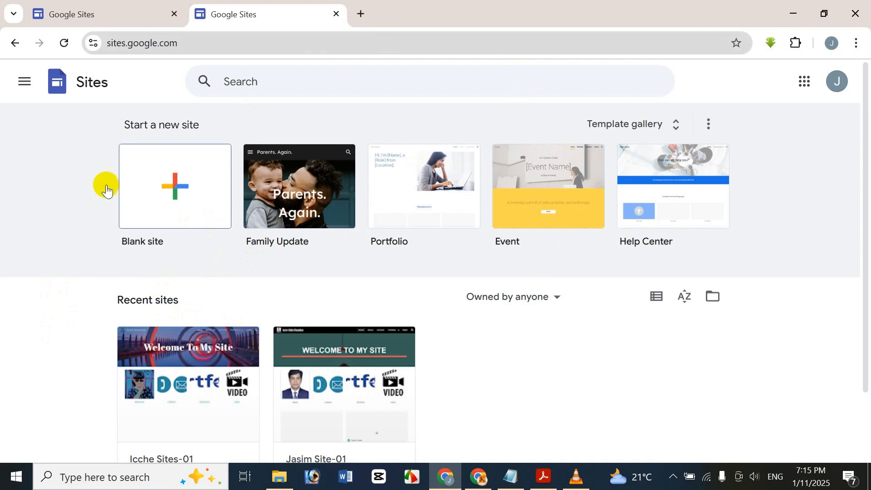
Step: Create a new Blank site and select its 'Your page title' placeholder
click(386, 339)
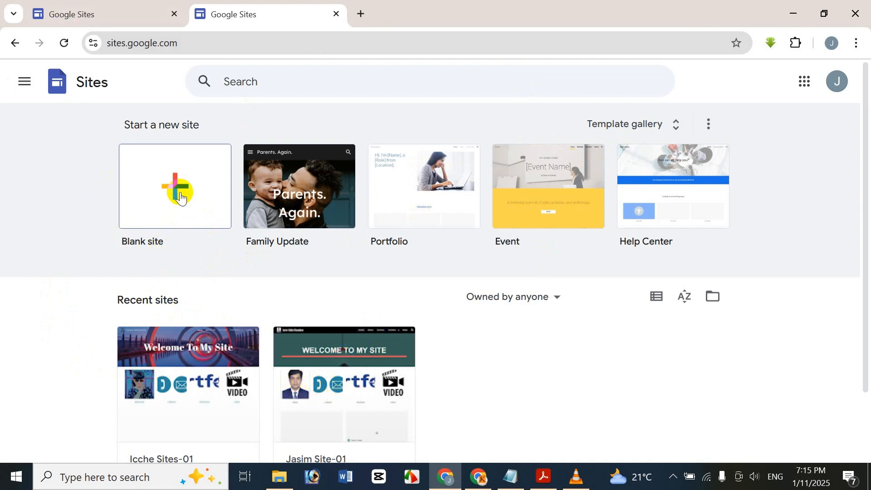
click(181, 209)
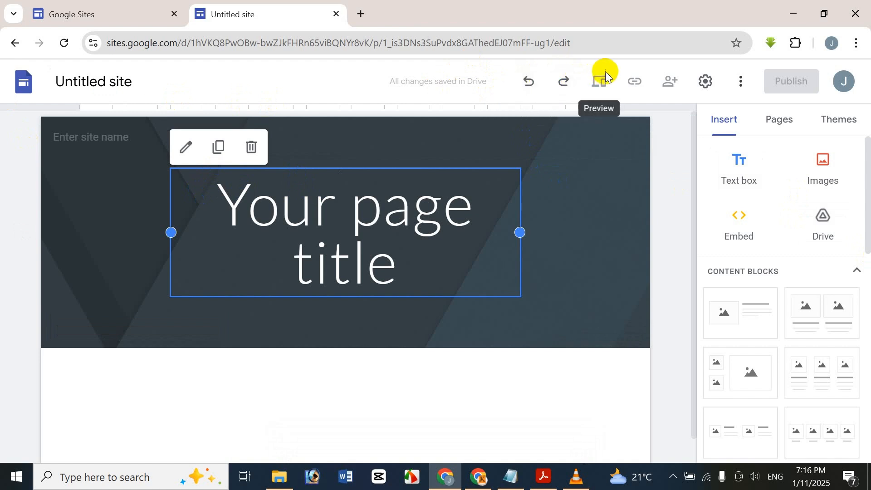
click(476, 231)
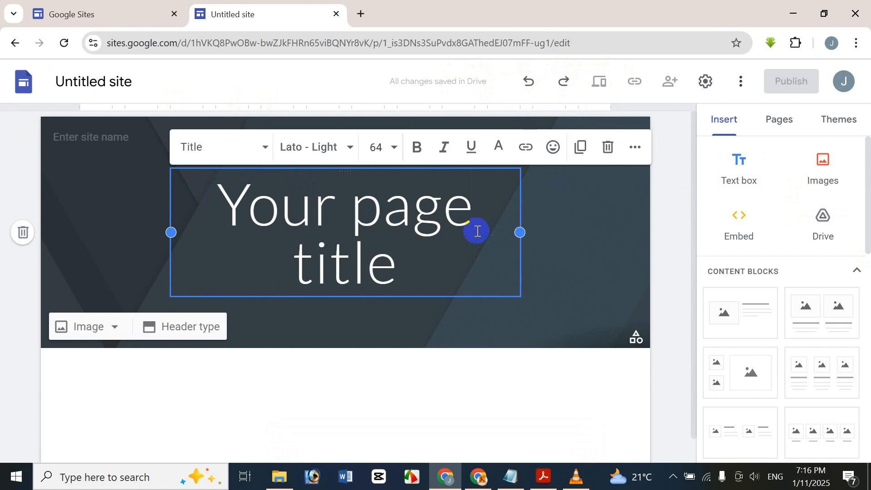
Step: Replace the placeholder page title with 'Welcome To My Site'
triple_click(476, 231)
key(BackSpace)
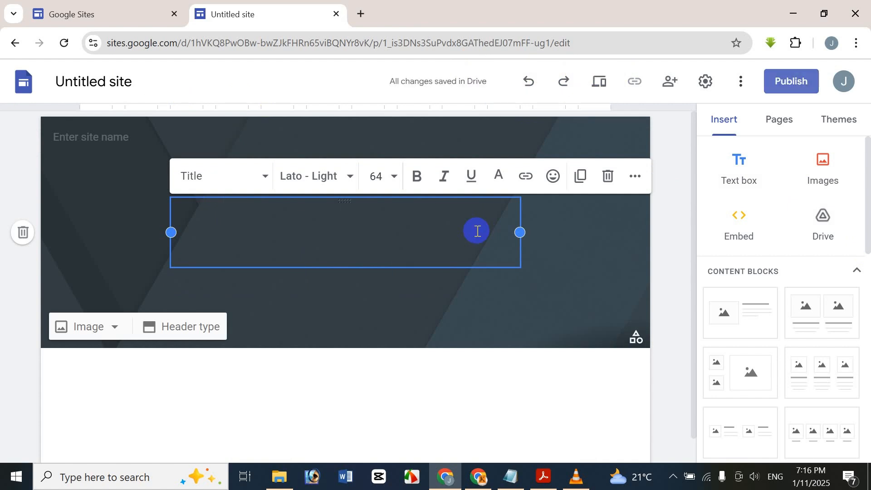
text(Wel)
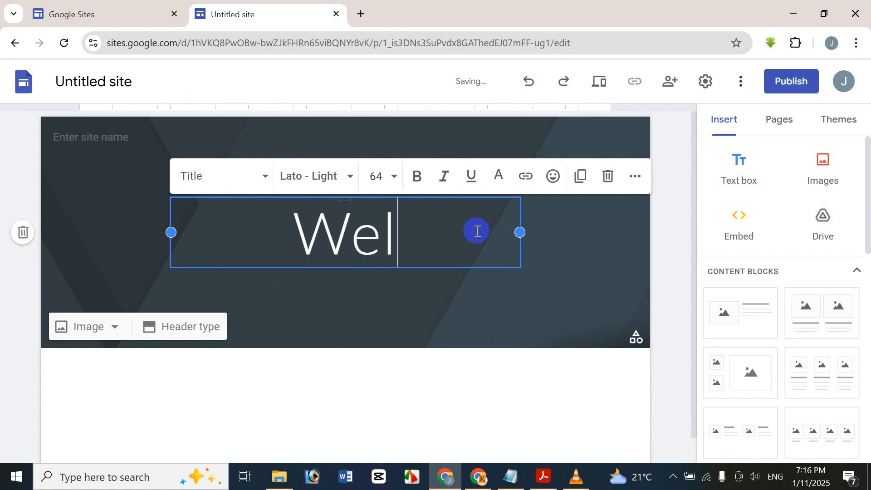
text(come )
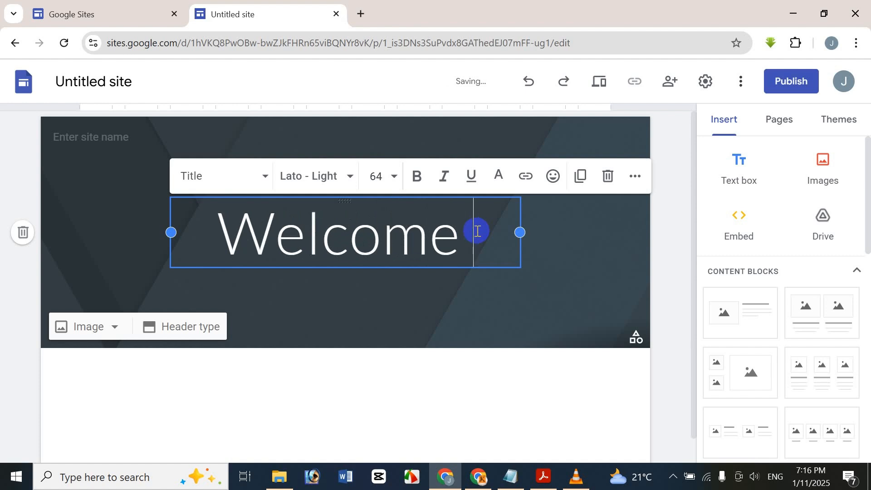
text(To)
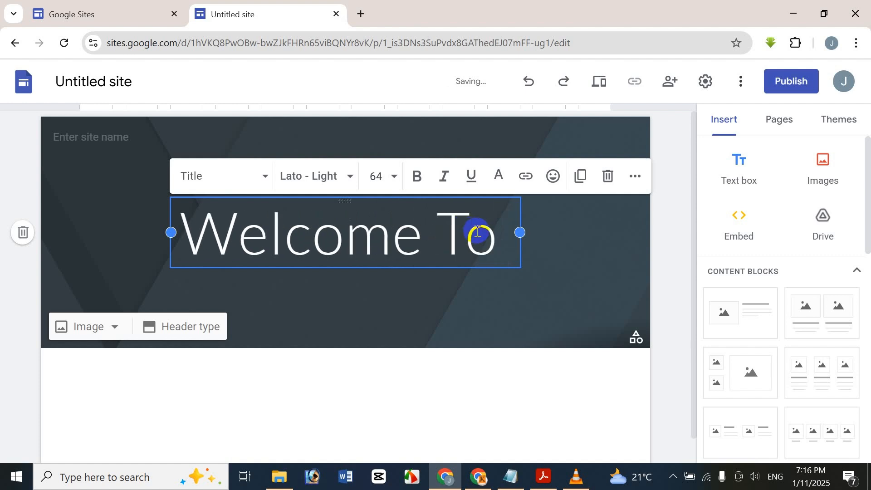
text(My )
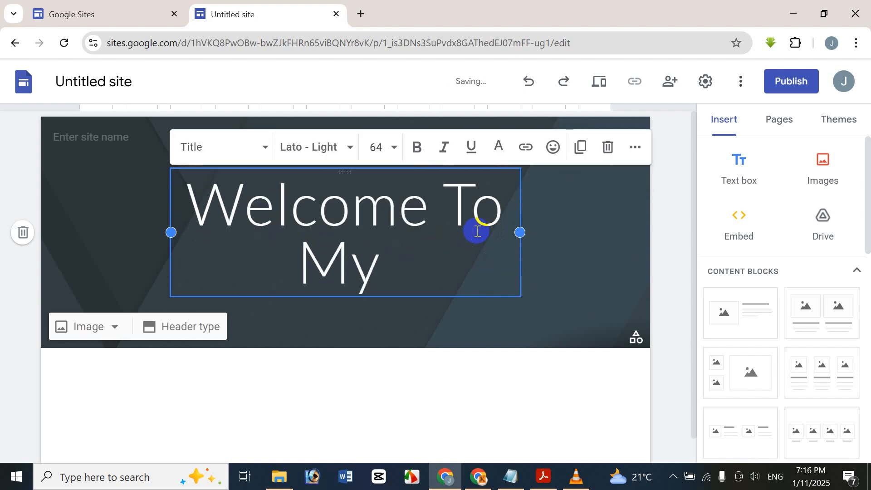
text(Site)
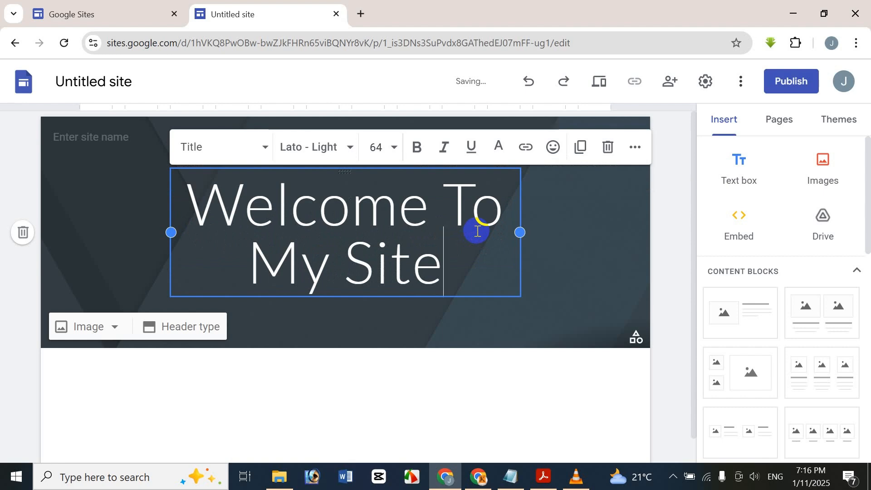
text(s)
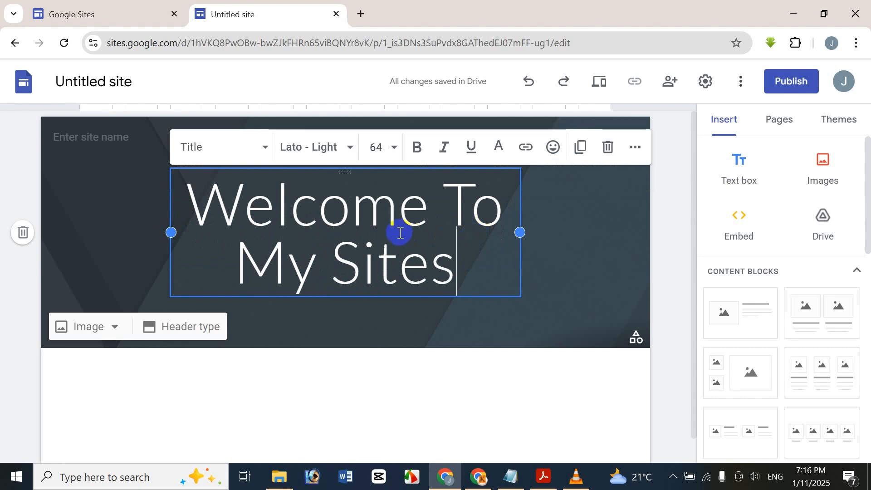
key(BackSpace)
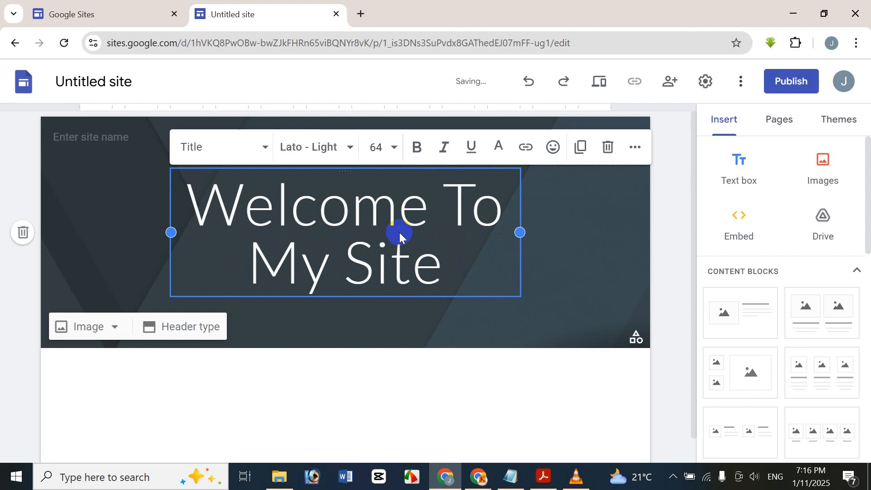
Step: Preview Heading, Normal text, Subheading and Small text on the title, then restore Title style
triple_click(384, 193)
click(205, 146)
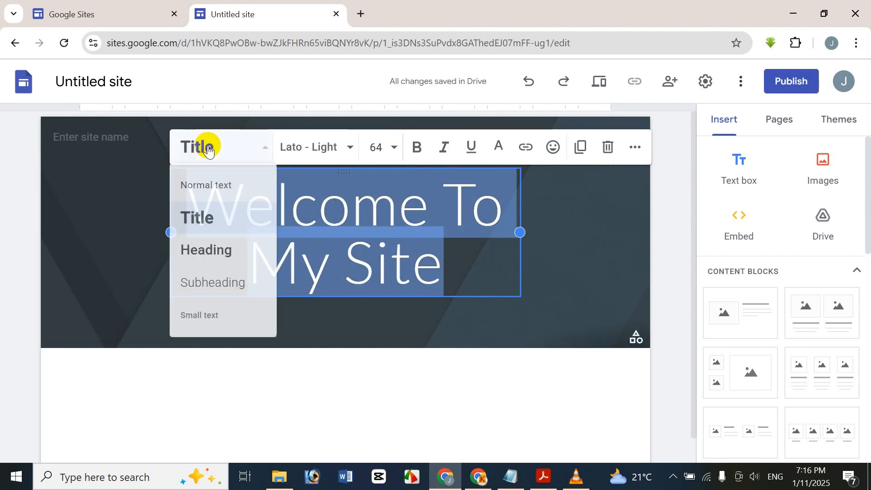
click(243, 250)
click(218, 192)
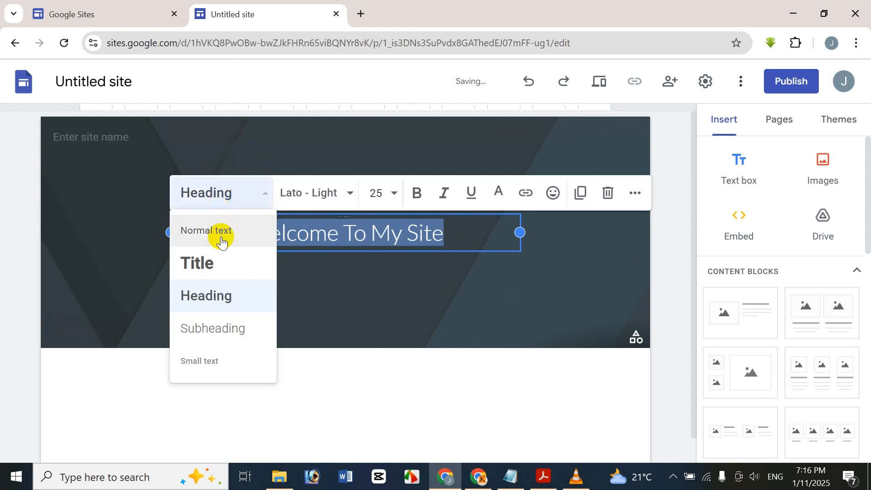
click(221, 236)
click(223, 195)
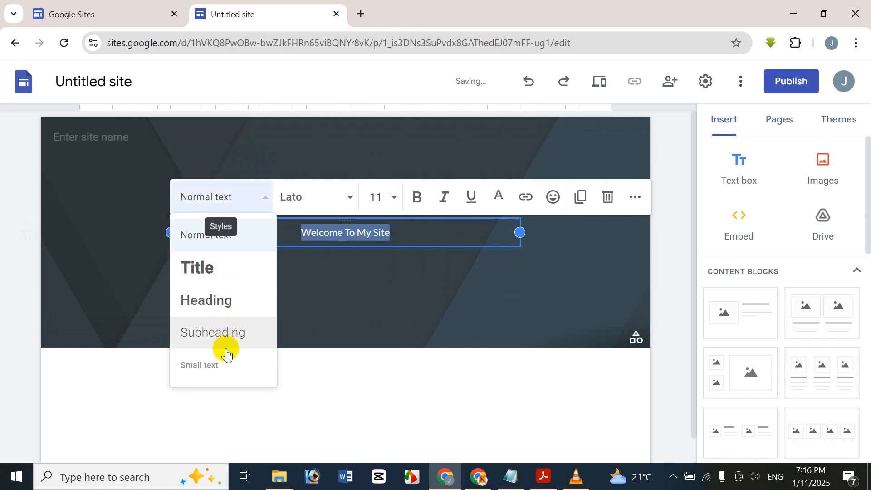
click(227, 332)
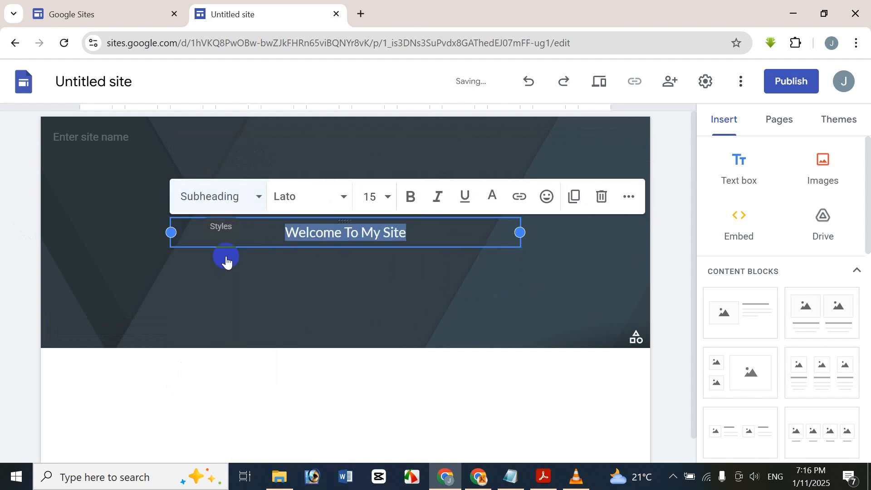
click(234, 212)
click(197, 368)
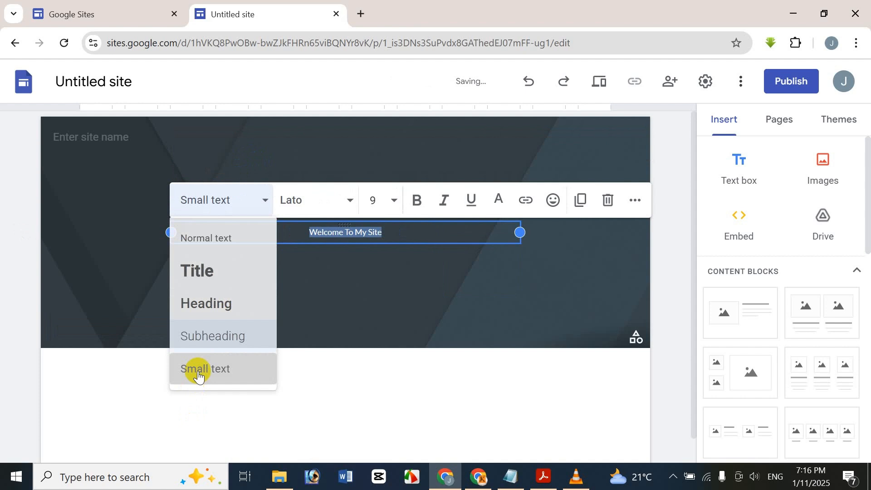
click(241, 206)
click(224, 274)
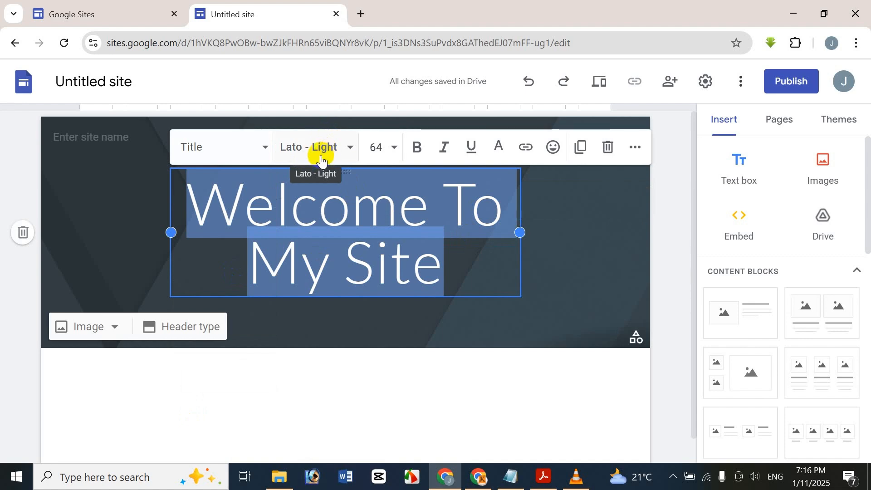
click(334, 138)
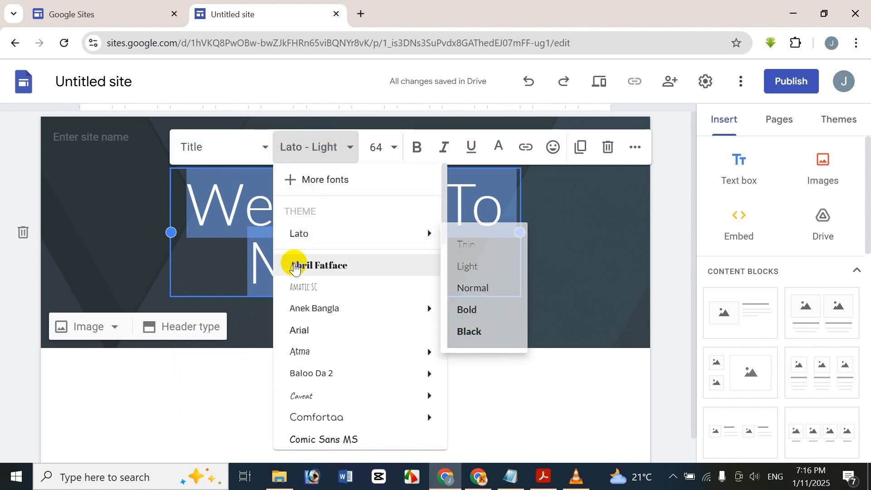
Step: Set the title's font to Abril Fatface
mouse_move(328, 319)
scroll(326, 315, down, 7)
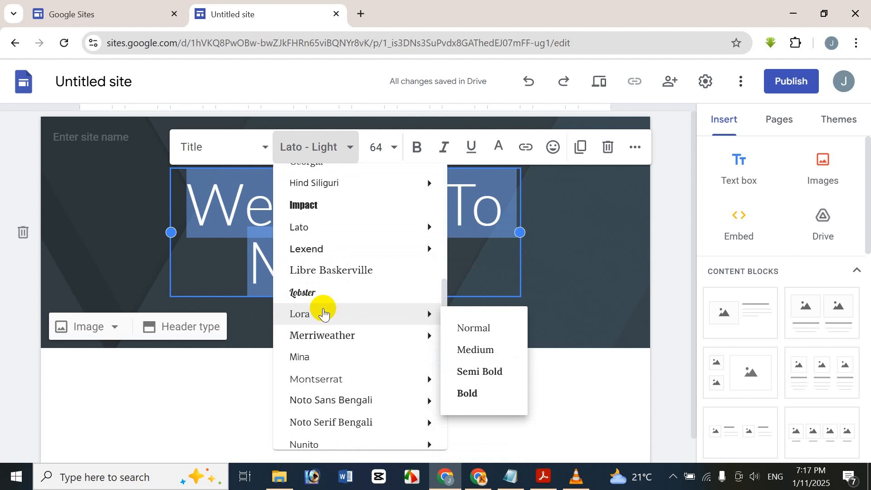
scroll(325, 297, down, 6)
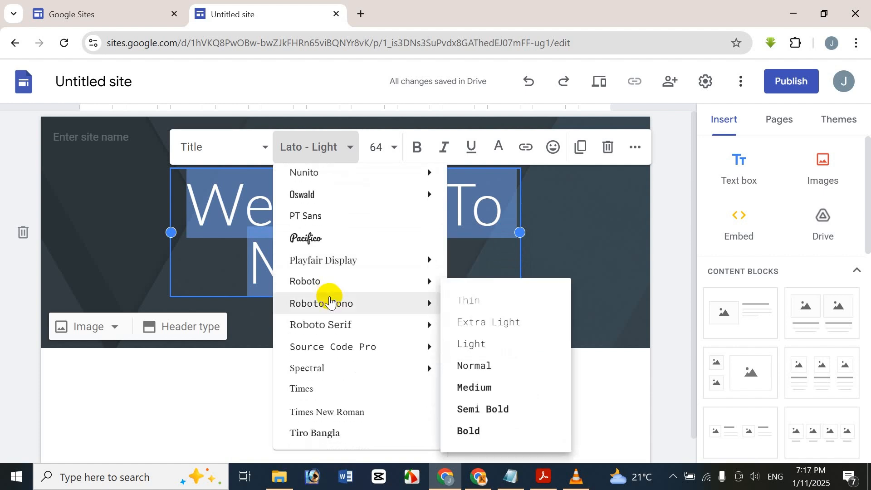
scroll(328, 302, down, 2)
right_click(330, 307)
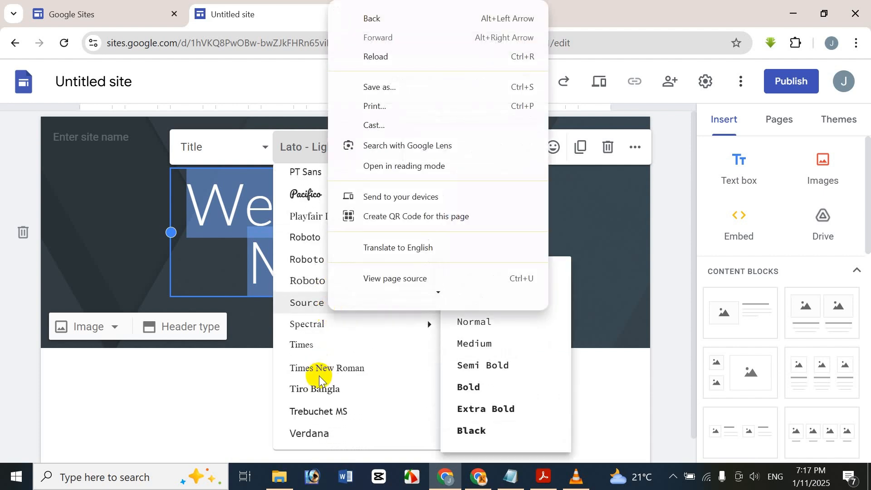
click(387, 447)
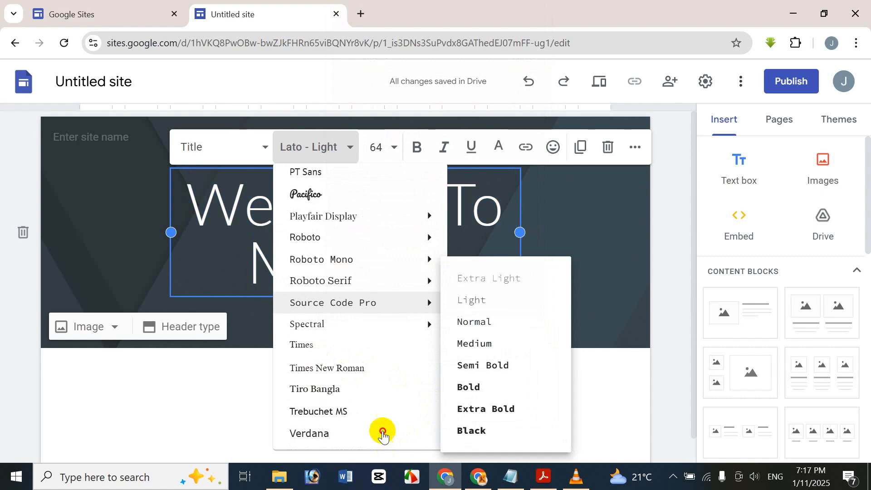
mouse_move(398, 213)
scroll(390, 227, up, 10)
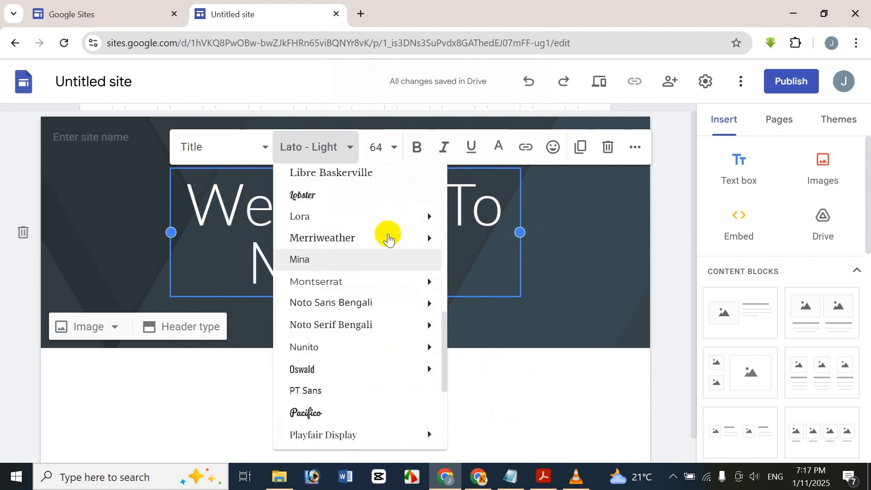
scroll(367, 286, up, 1)
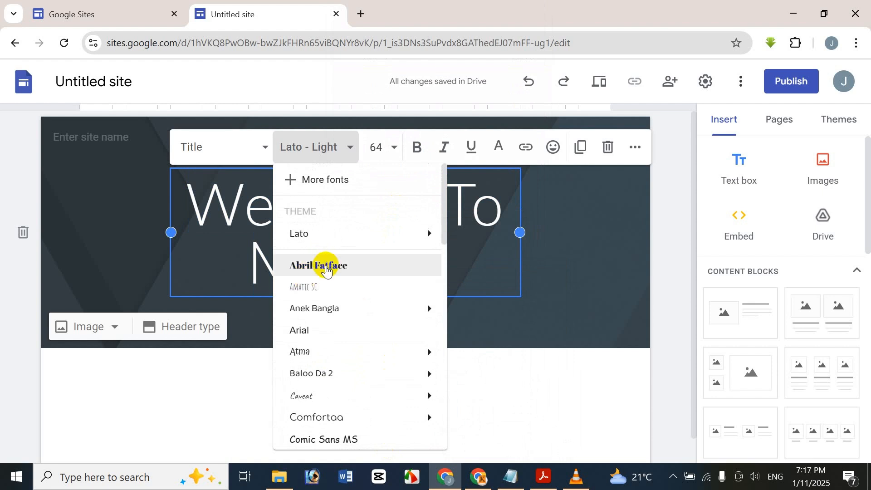
click(326, 268)
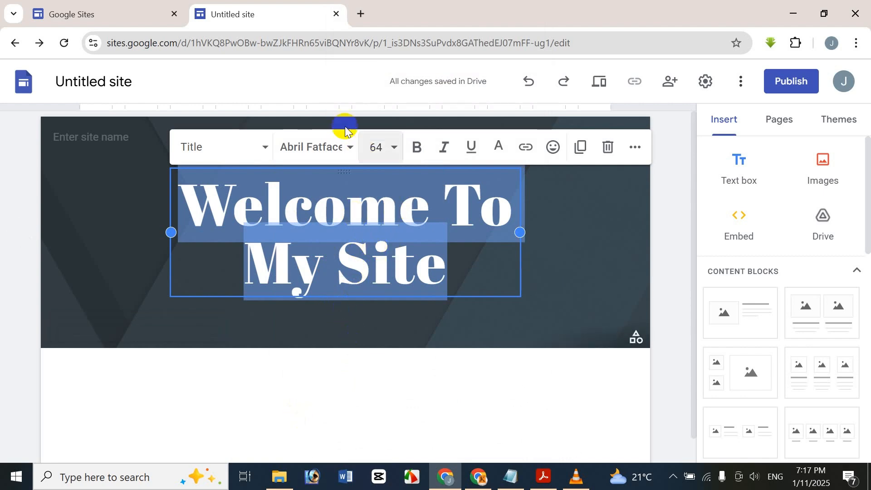
Step: Change the title font size to 72, then settle on 60
click(389, 155)
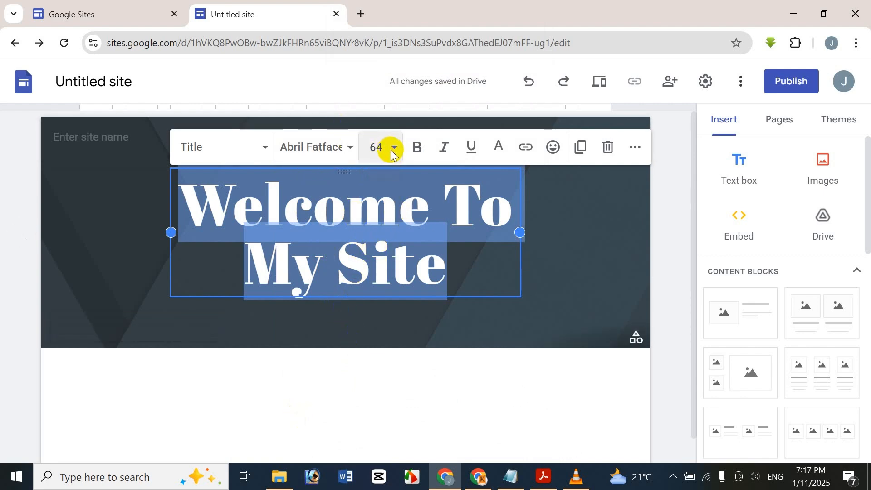
click(391, 154)
drag(405, 310, 404, 414)
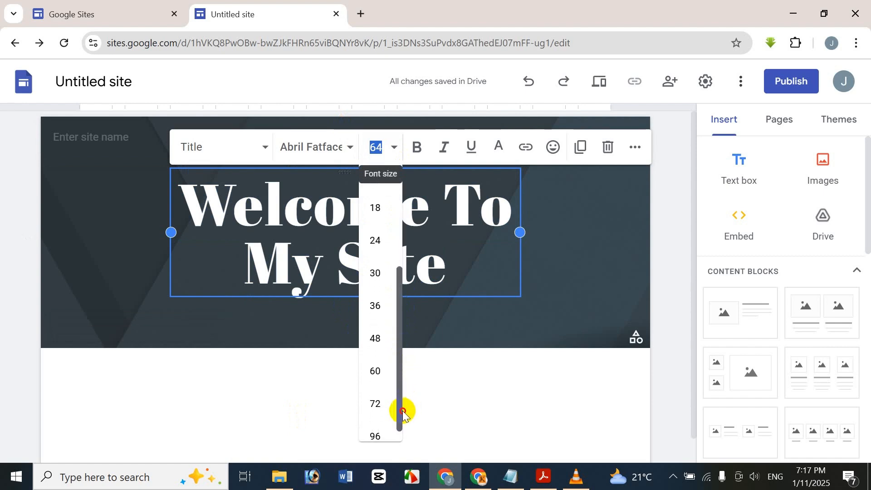
click(376, 409)
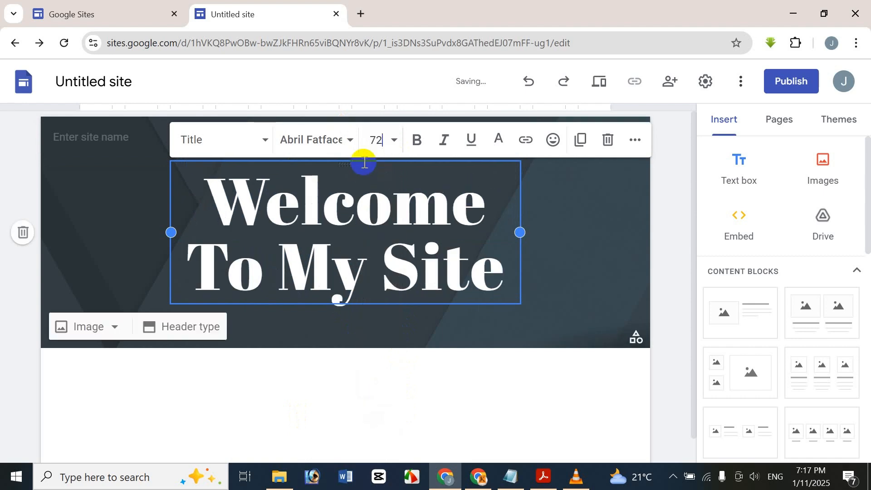
click(381, 142)
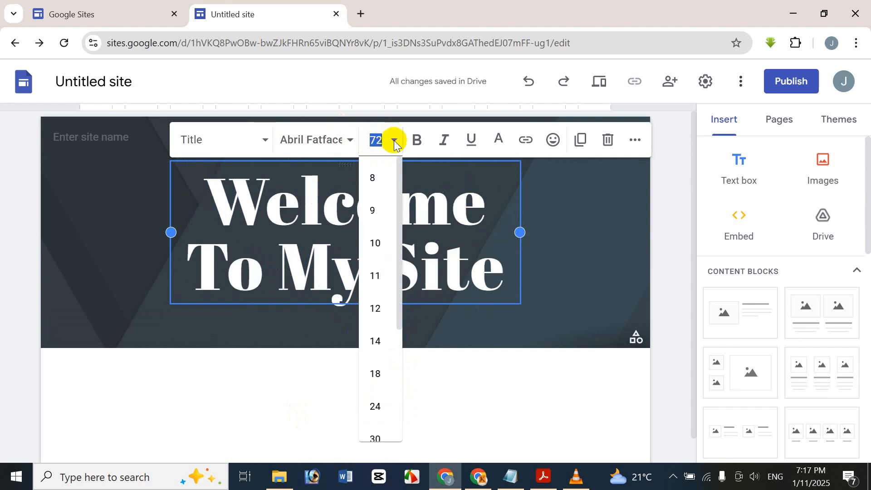
click(394, 147)
click(395, 147)
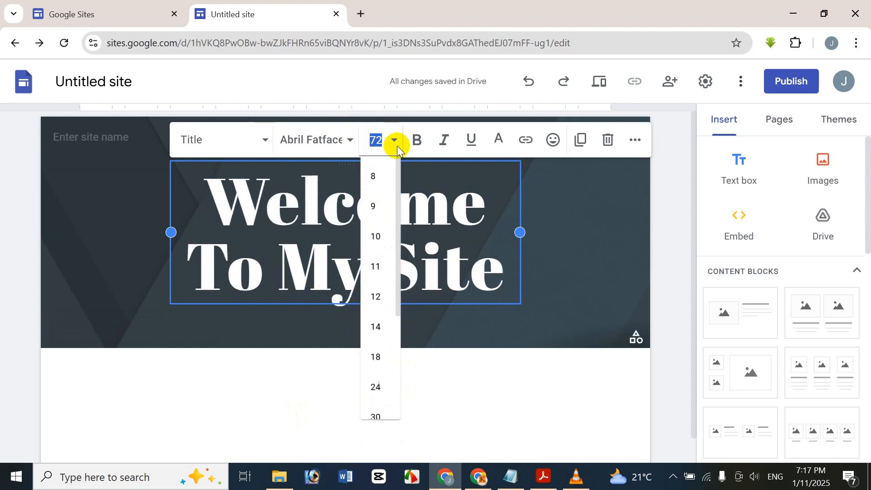
scroll(392, 383, down, 4)
click(386, 361)
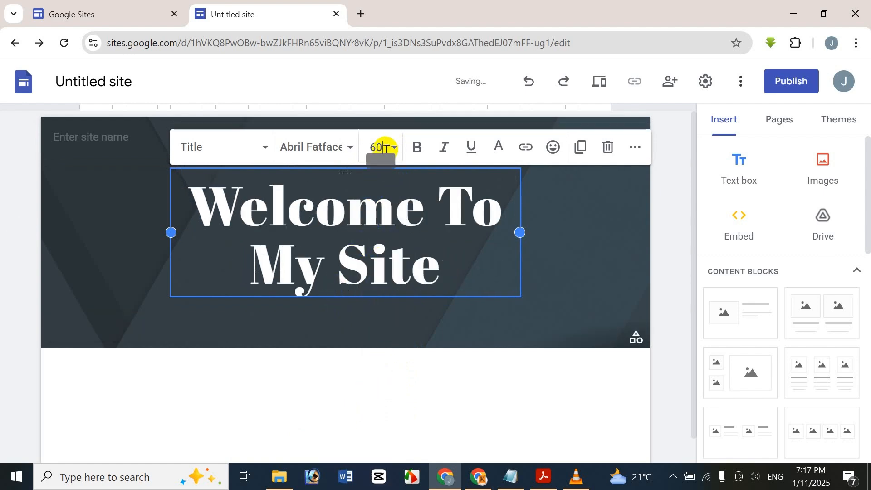
click(229, 153)
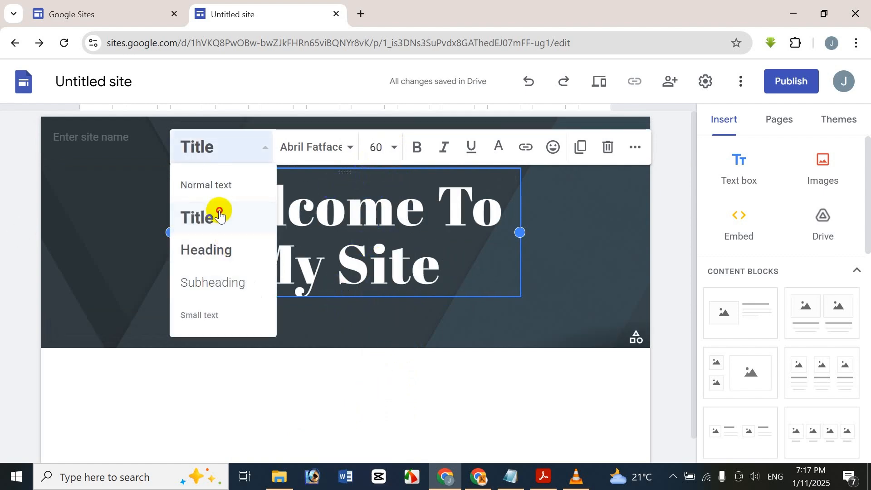
Step: Keep Title style and widen the title box on both sides so the text fits one line
click(218, 215)
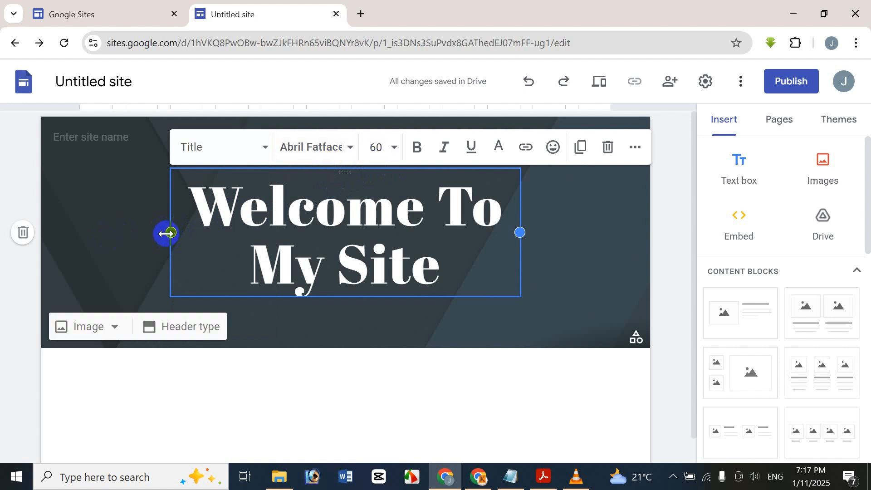
drag(166, 233, 79, 231)
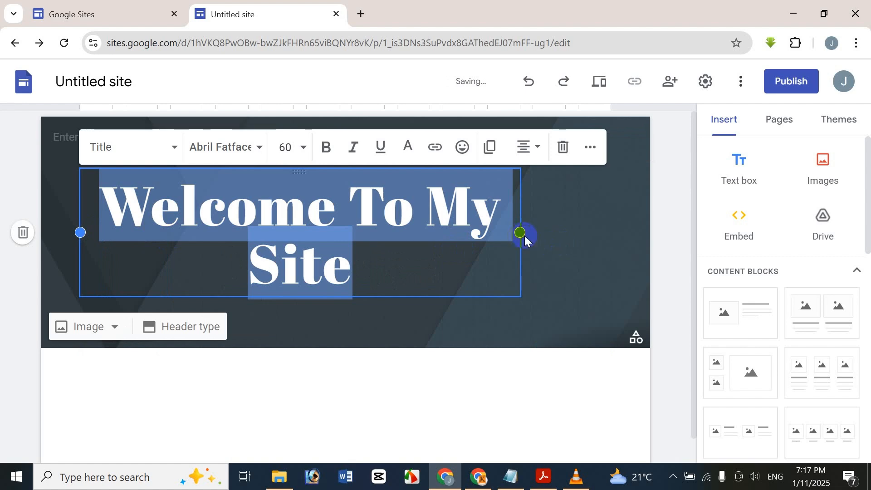
drag(521, 233, 613, 243)
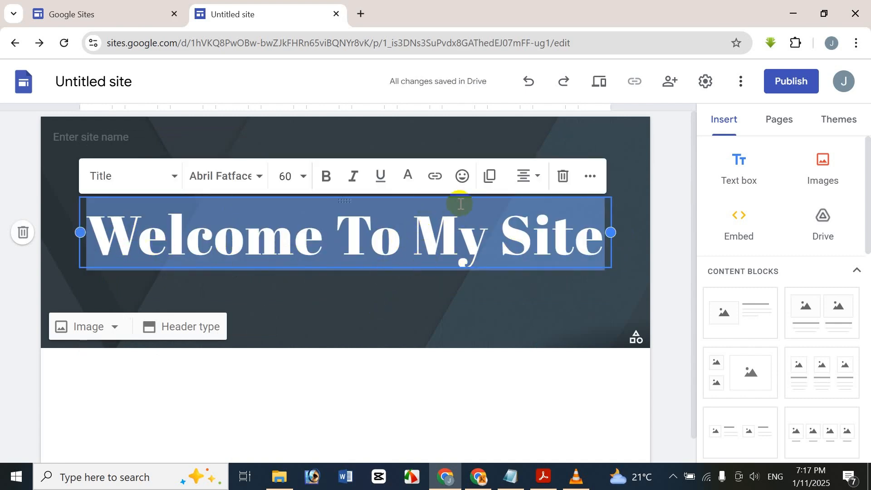
Step: Try bold, italic and underline on the title, leaving it neither italic nor underlined
click(326, 178)
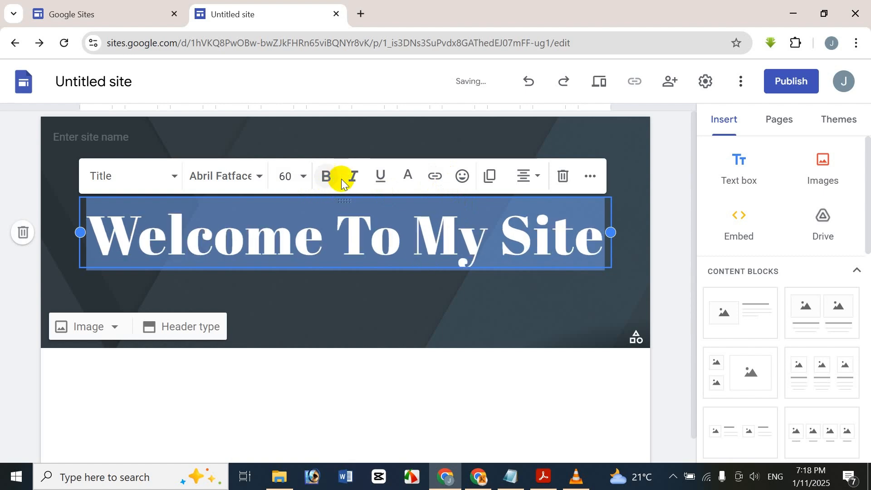
click(354, 177)
click(354, 177)
click(380, 176)
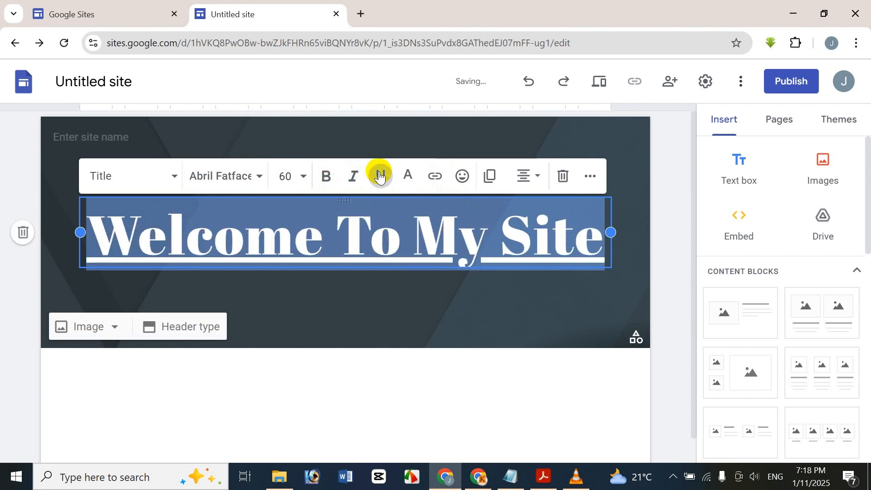
click(380, 177)
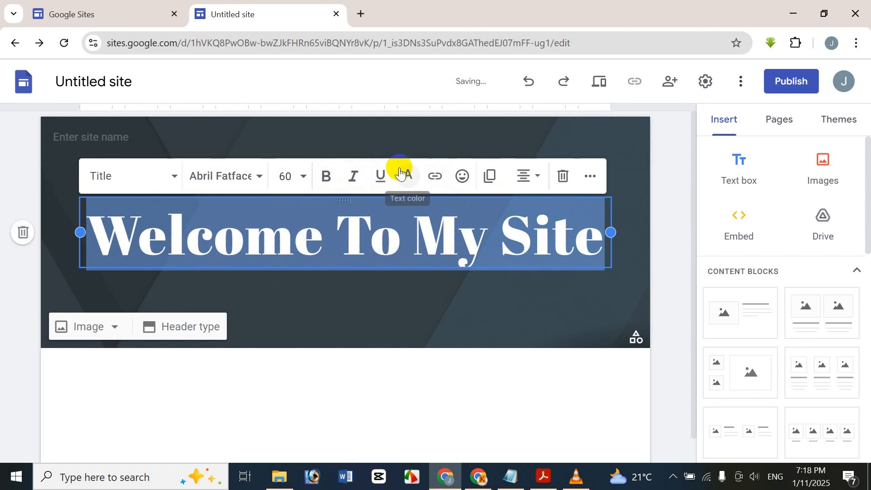
Step: Trial yellow text colour, return the title to white, and open the link editor
click(400, 174)
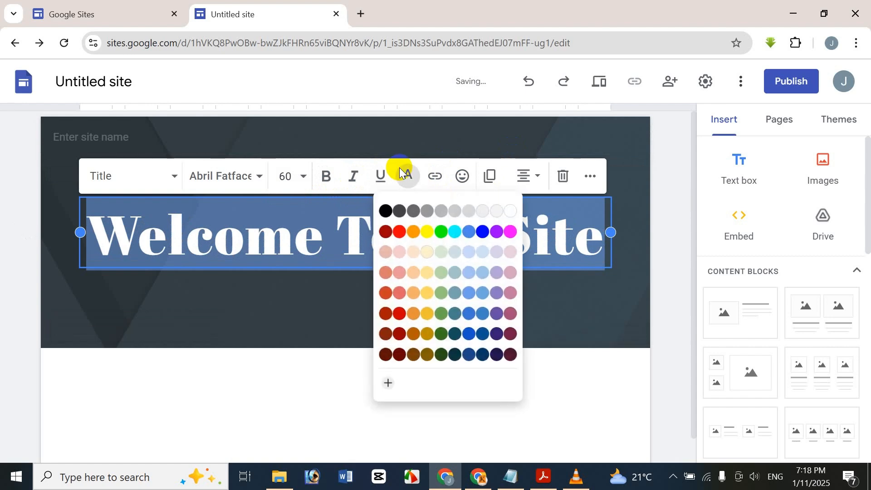
click(425, 230)
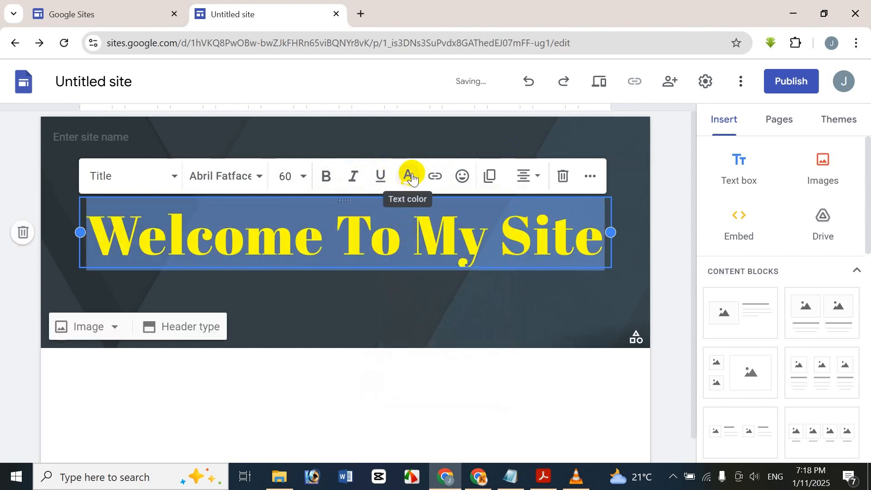
click(410, 177)
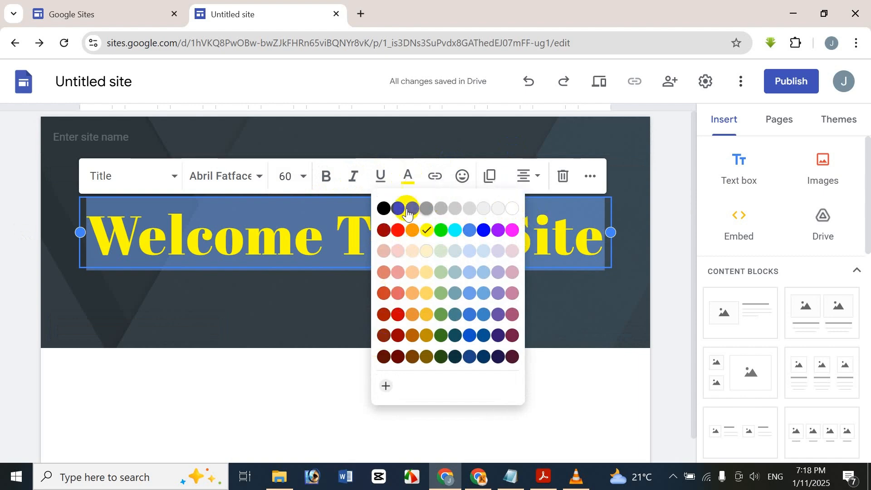
click(512, 208)
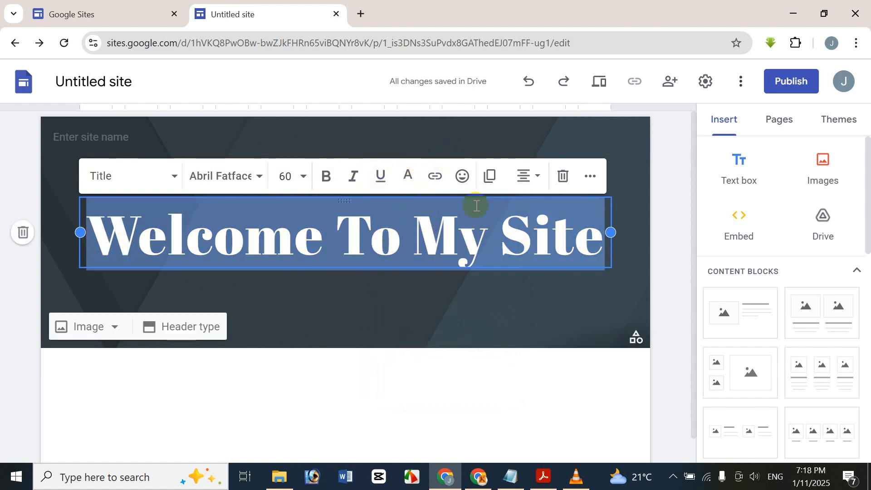
click(446, 180)
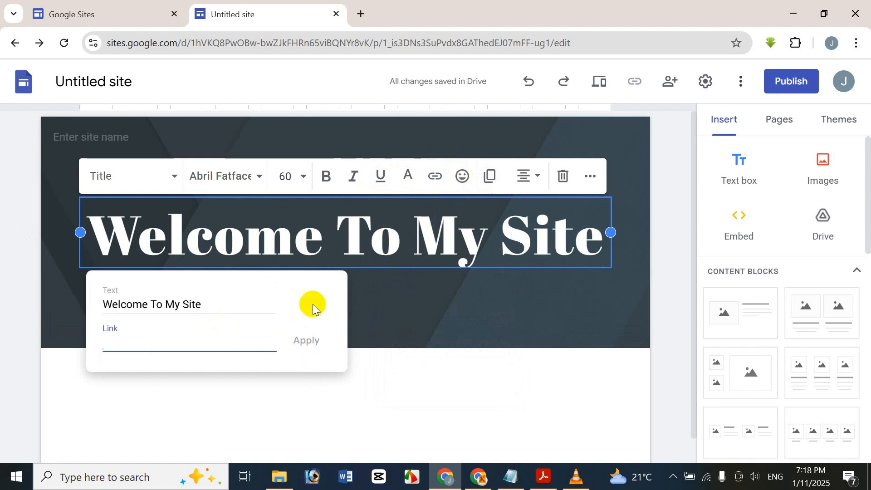
Step: Dismiss the link editor without adding a link and place the cursor after 'Site'
click(425, 186)
click(356, 245)
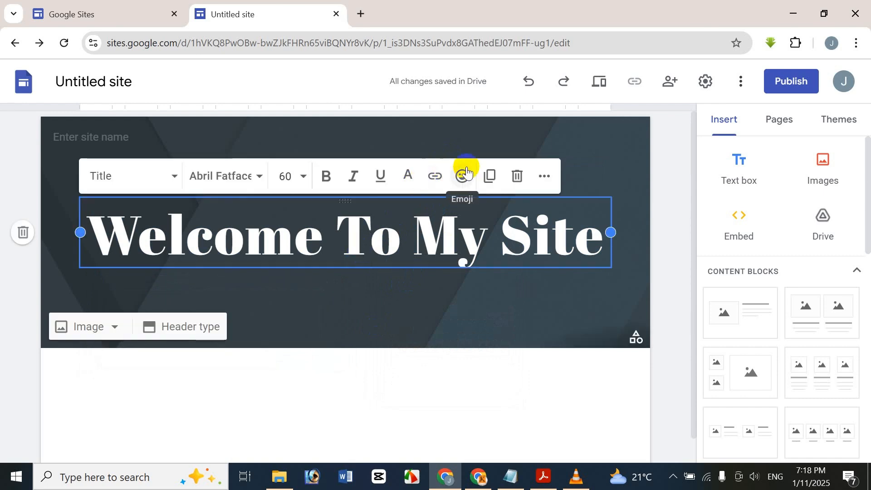
click(603, 245)
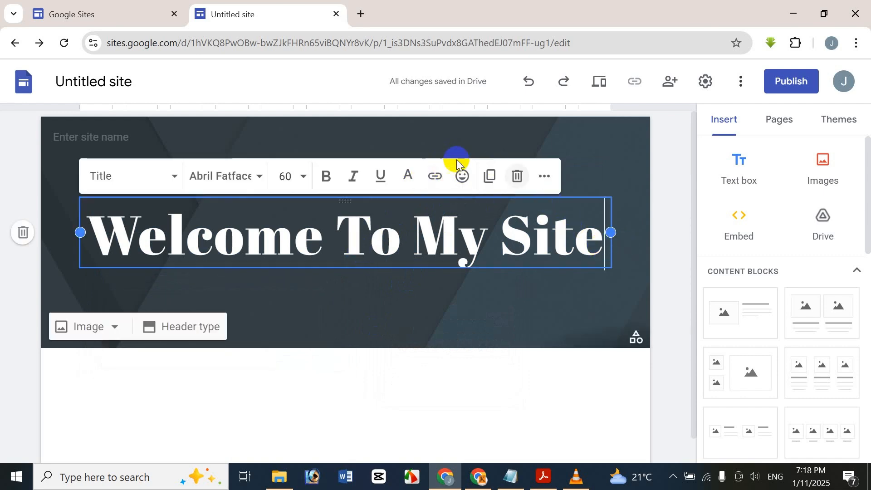
Step: Insert then delete a plus-sign emoji and a smiling-face-with-hearts emoji after the title
click(462, 175)
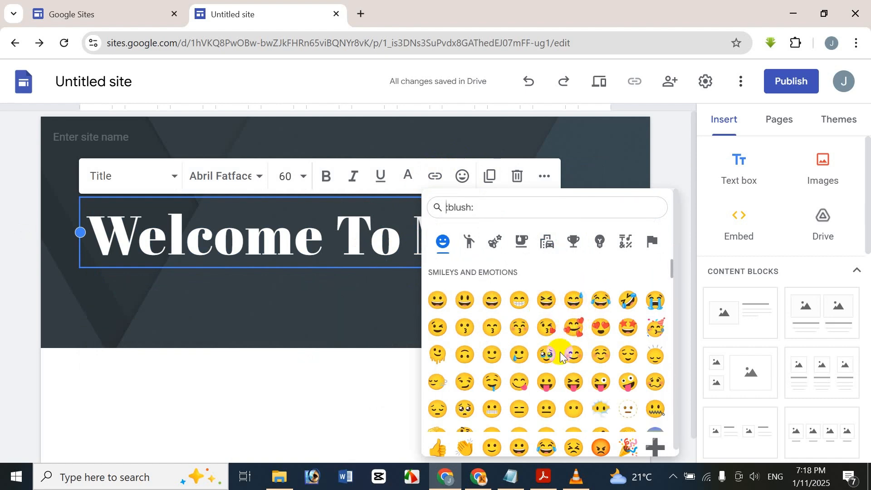
scroll(590, 354, down, 2)
click(655, 449)
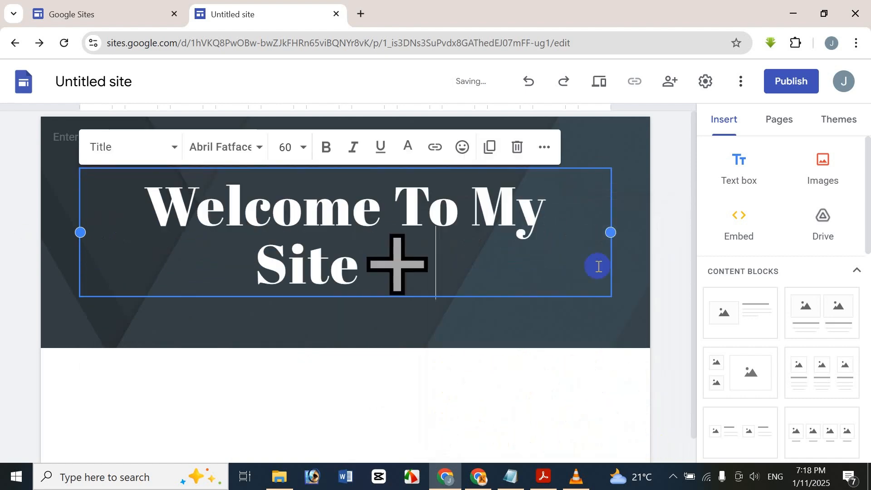
key(BackSpace)
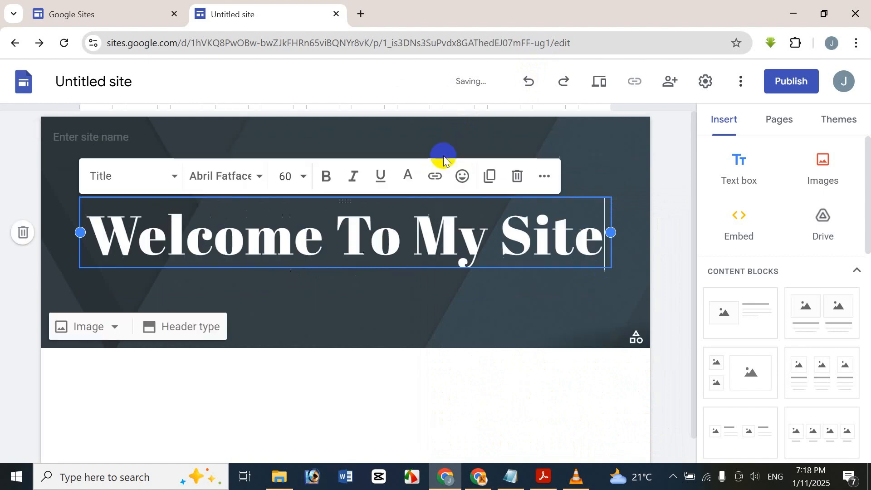
click(462, 146)
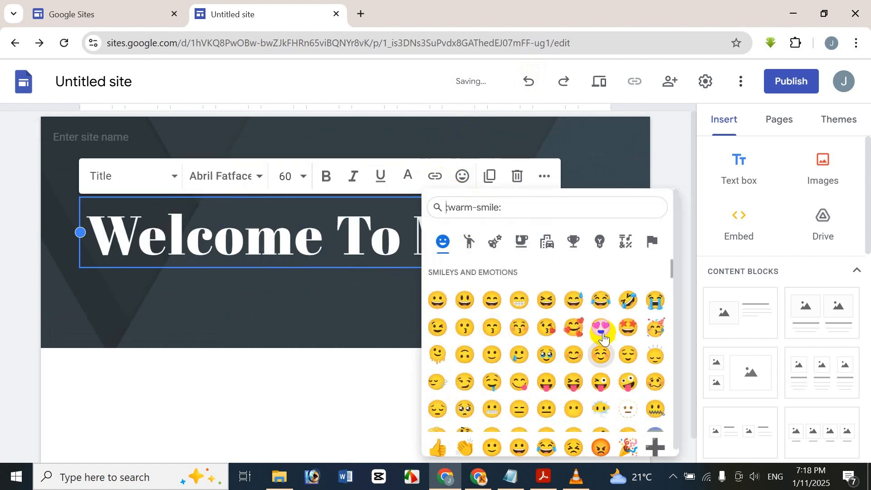
click(576, 330)
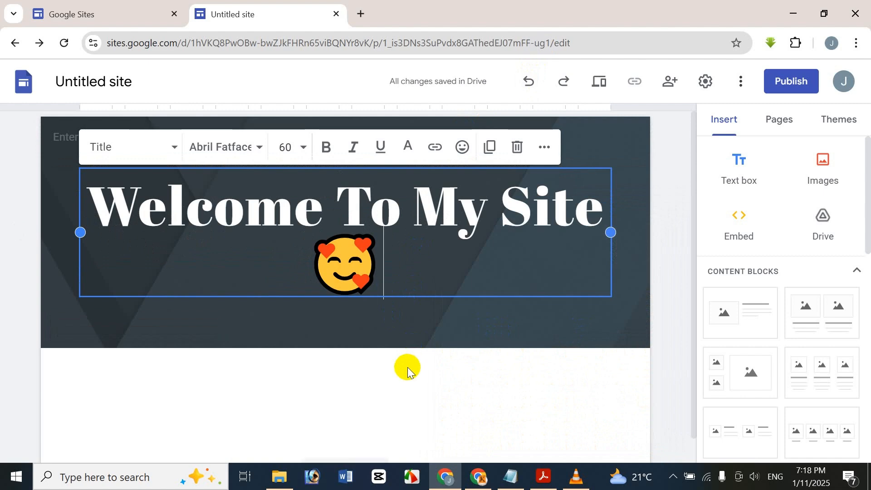
key(BackSpace)
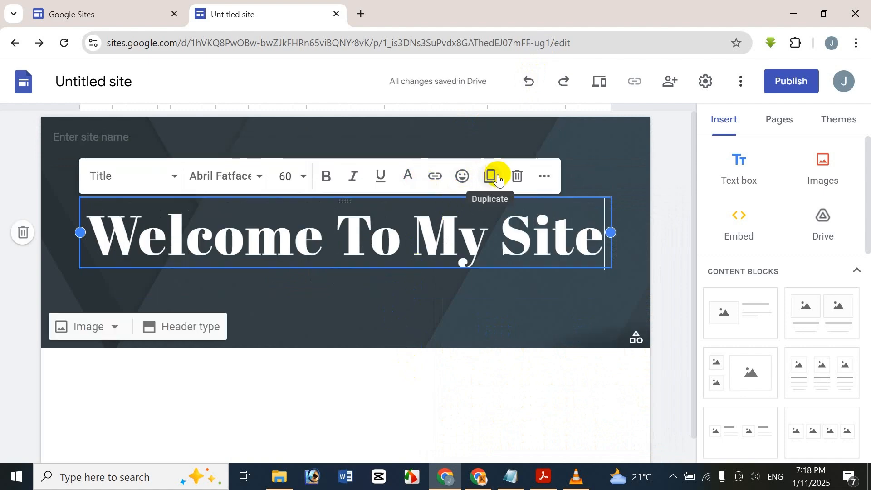
drag(507, 247, 597, 237)
click(491, 176)
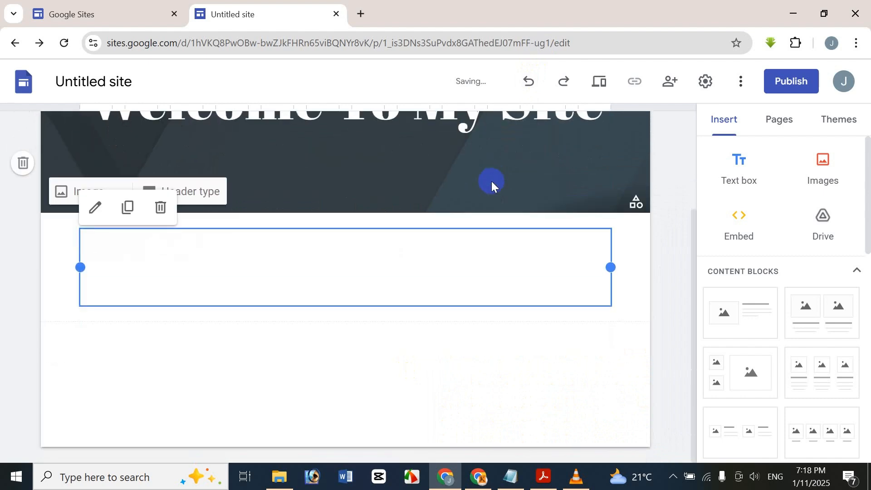
key(ctrl+z)
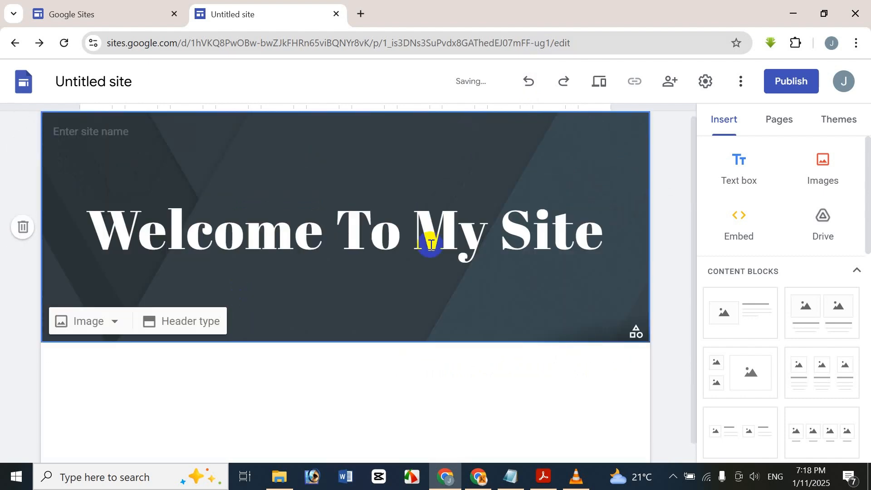
click(583, 233)
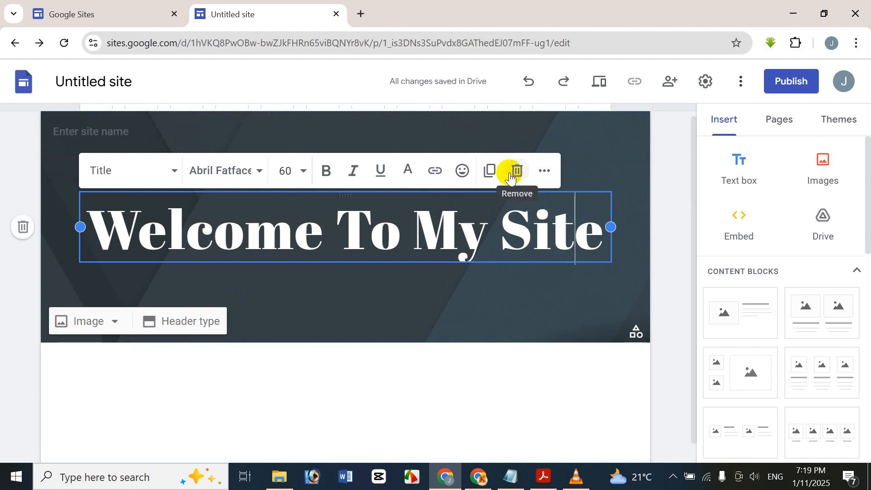
click(512, 181)
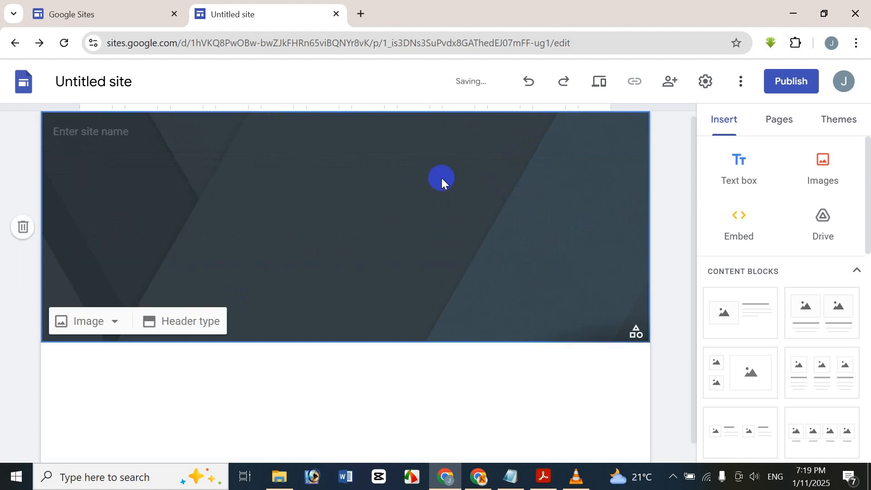
key(ctrl+z)
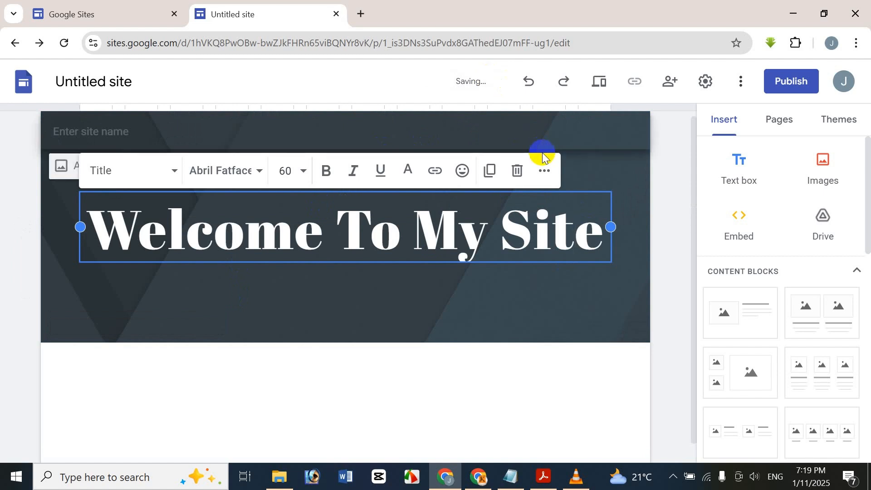
Step: Try left, right and justified alignment on the title, then settle on centre alignment
click(546, 171)
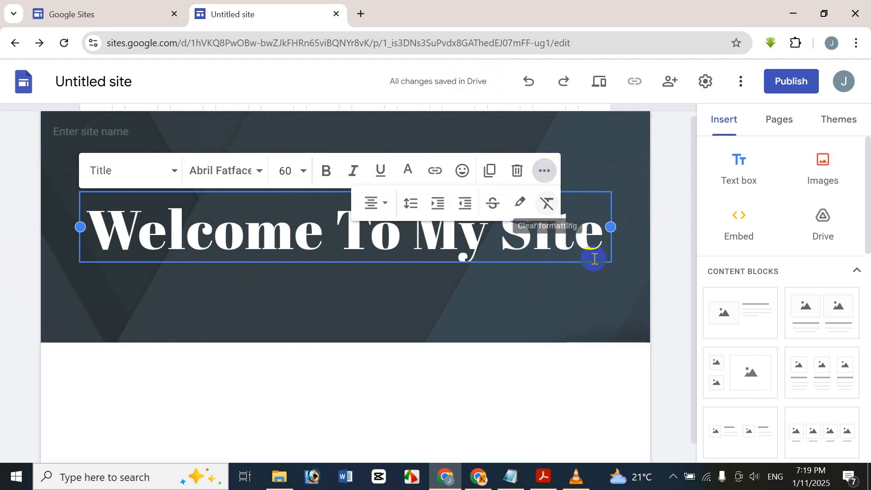
click(376, 215)
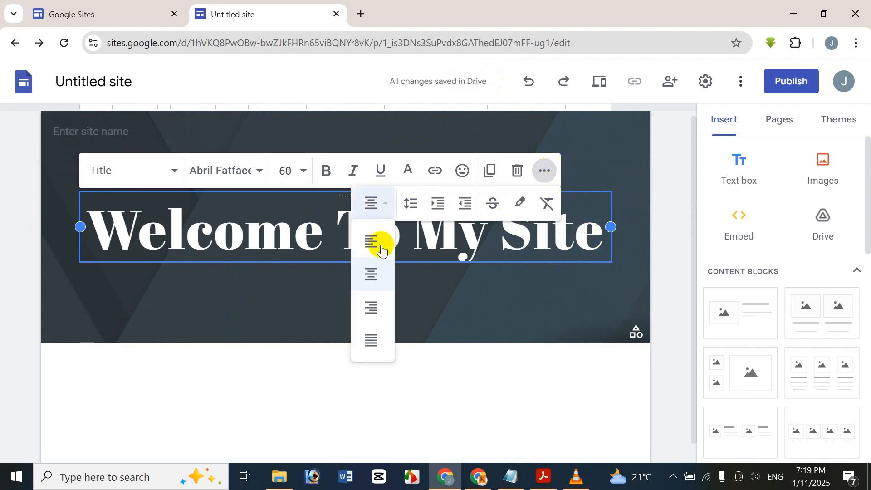
click(375, 240)
click(373, 204)
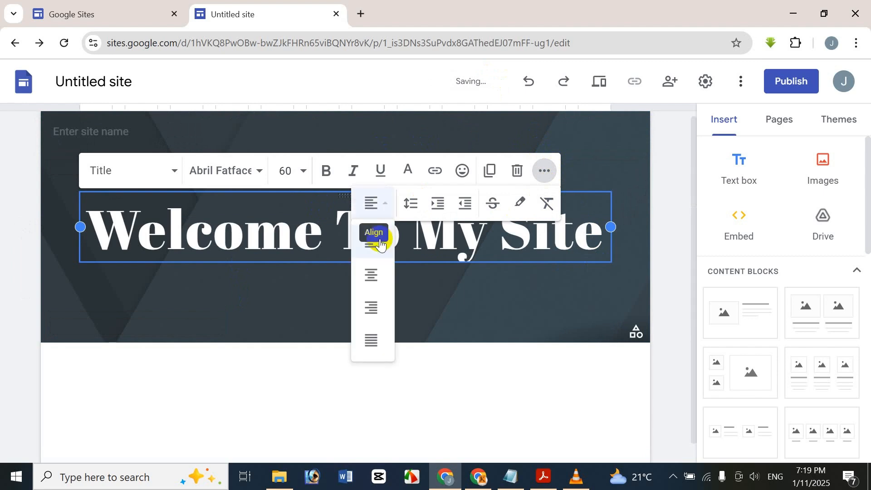
click(370, 254)
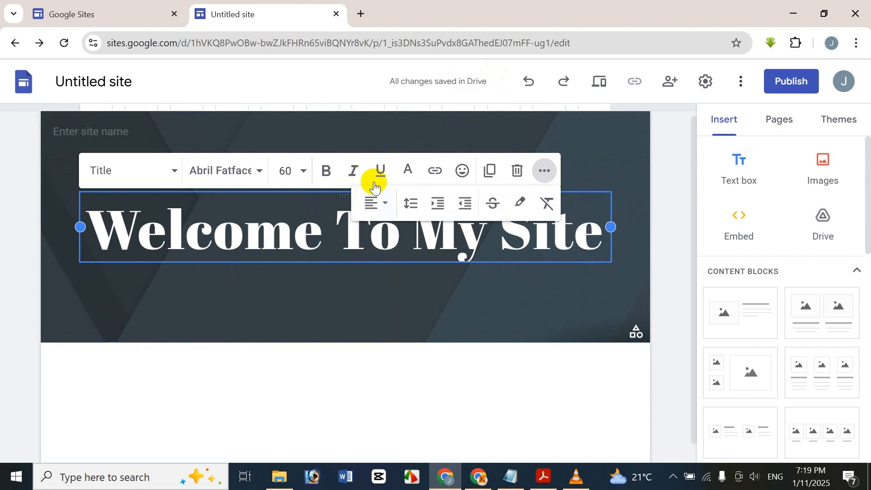
click(373, 203)
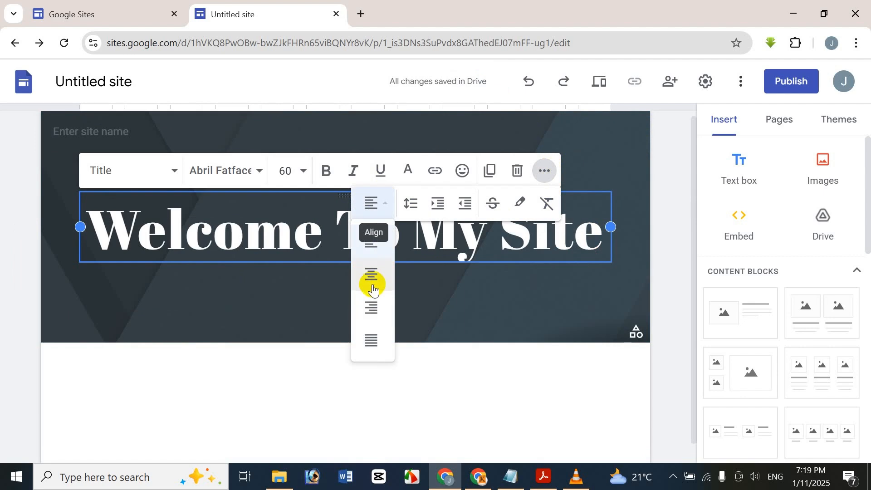
click(370, 275)
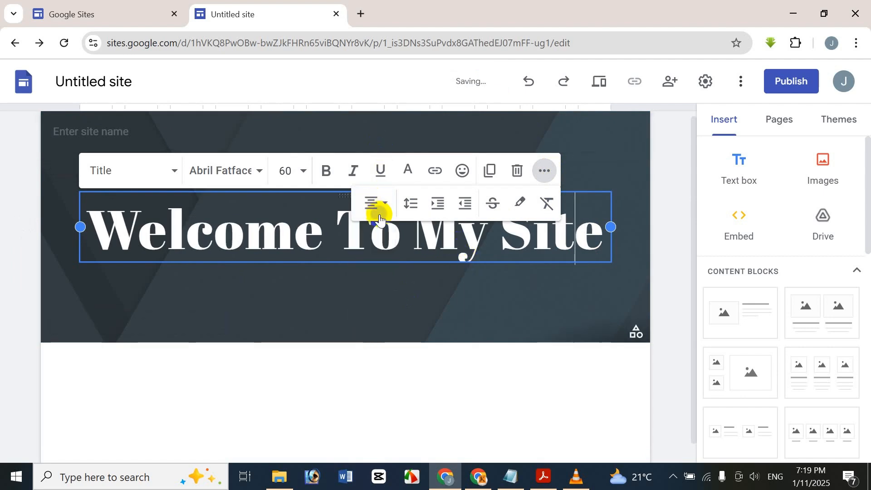
click(379, 205)
click(376, 309)
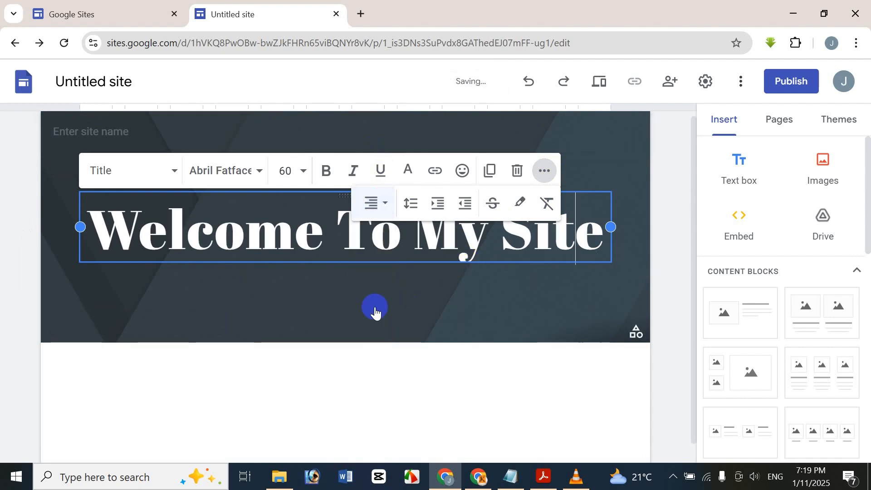
click(381, 202)
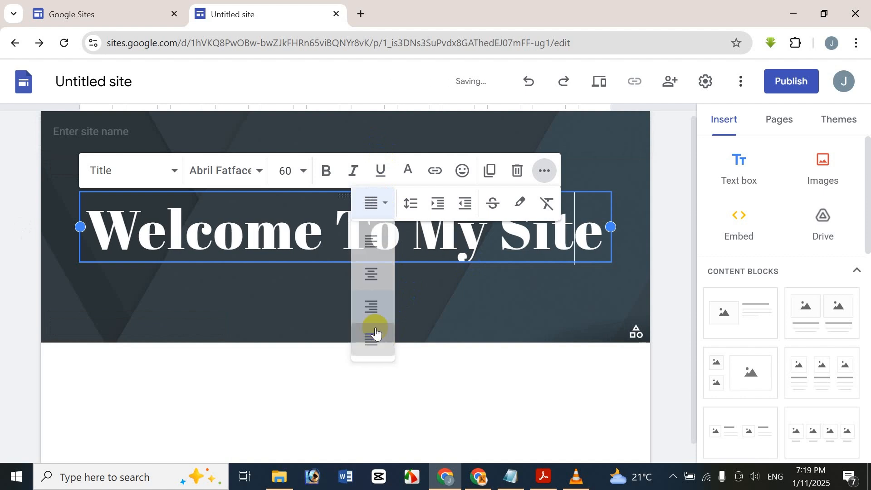
click(375, 336)
click(386, 205)
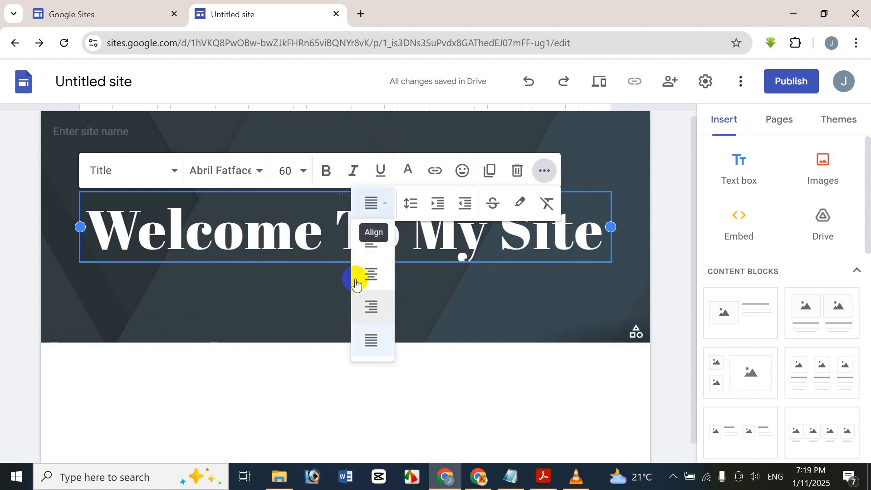
click(372, 272)
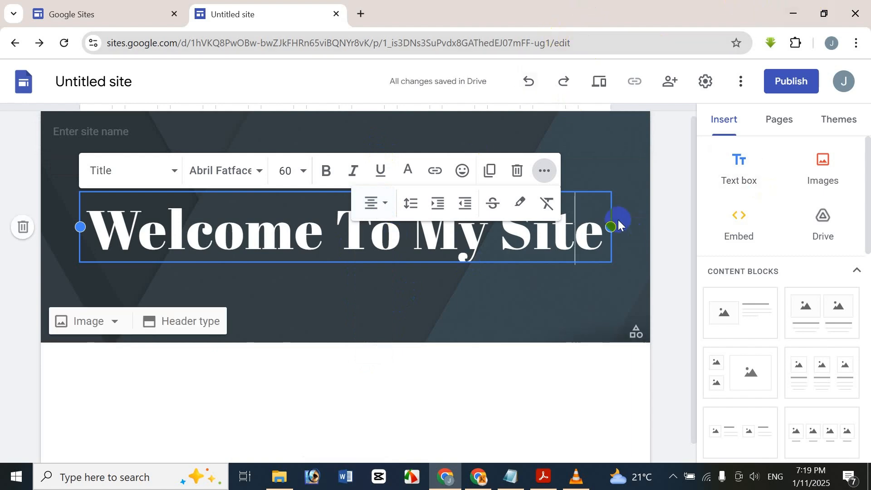
Step: Widen the 'Welcome To My Site' title box toward both edges of the header
drag(611, 226, 629, 224)
click(73, 226)
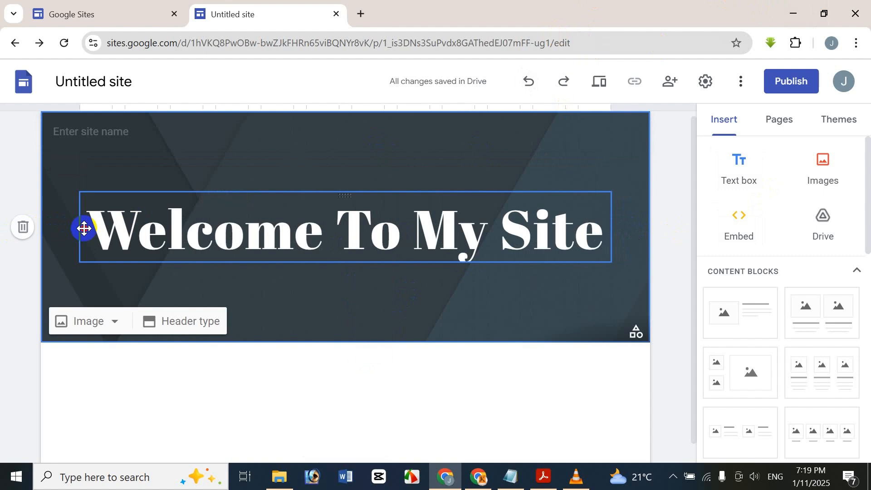
click(78, 226)
mouse_move(78, 227)
mouse_down()
mouse_move(60, 227)
mouse_move(77, 227)
mouse_up()
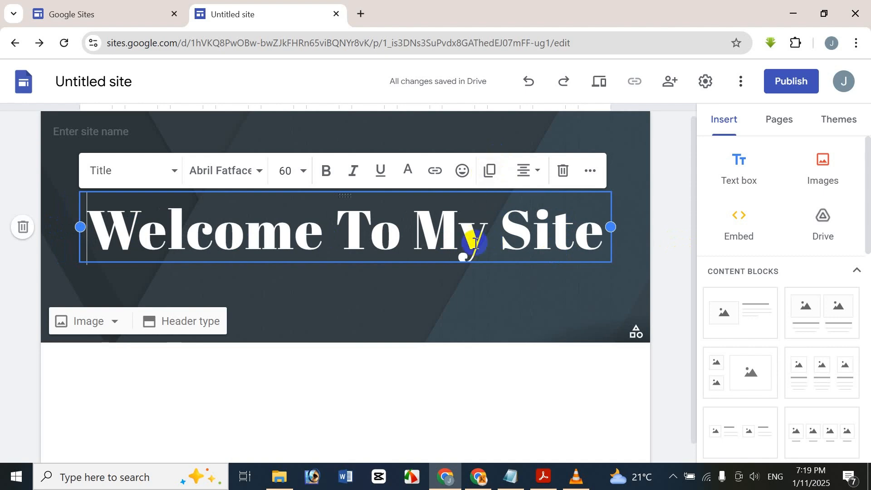
click(602, 175)
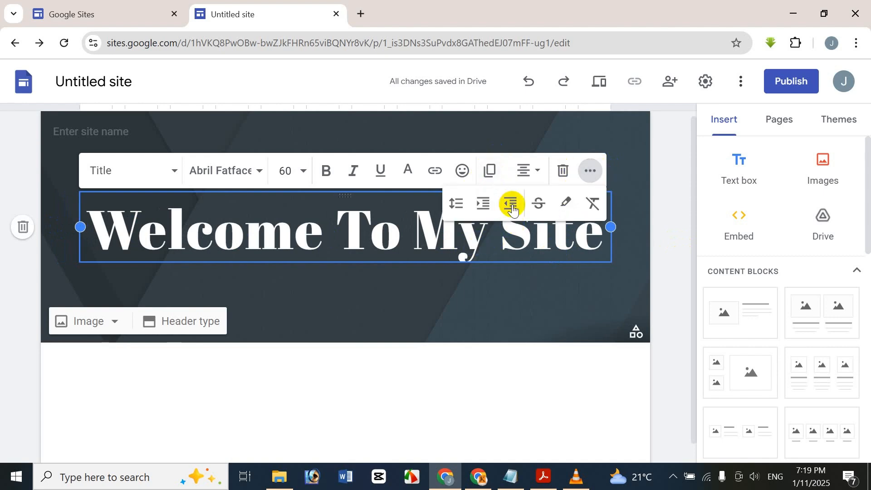
click(482, 209)
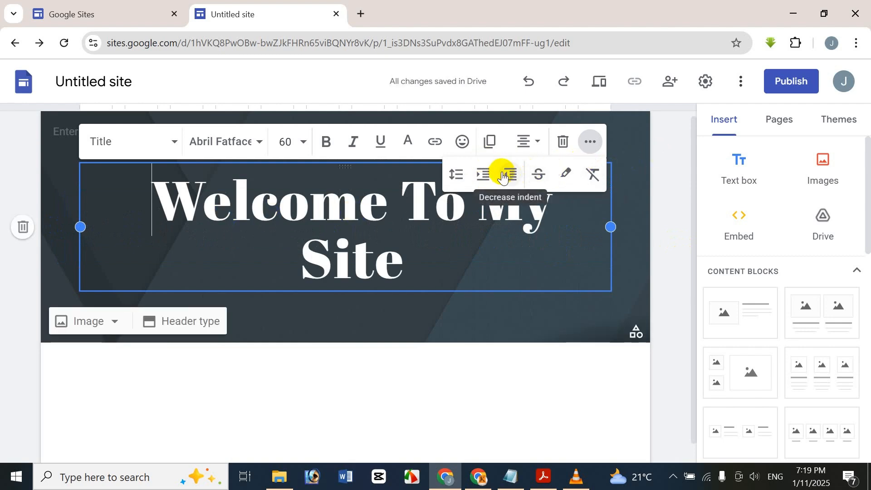
click(510, 174)
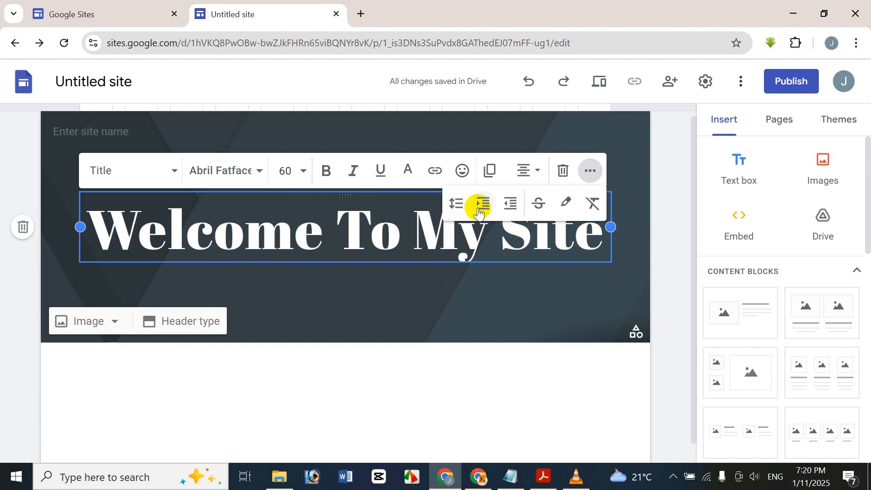
click(529, 212)
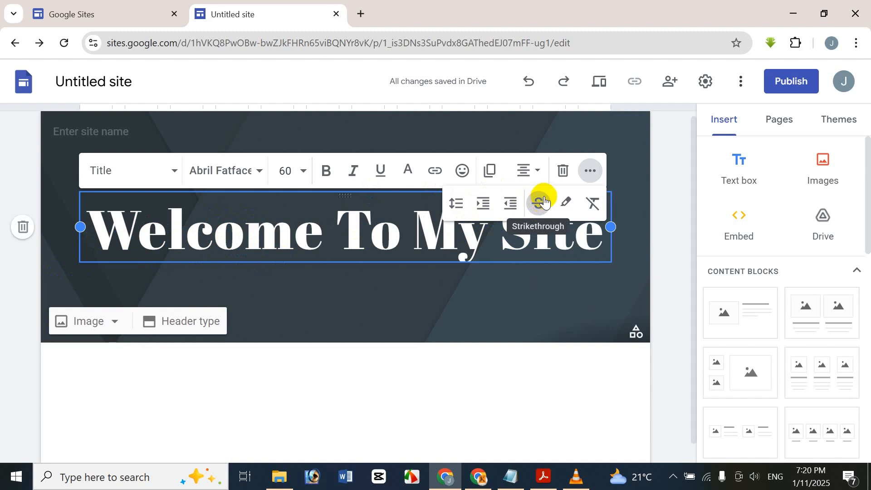
click(543, 196)
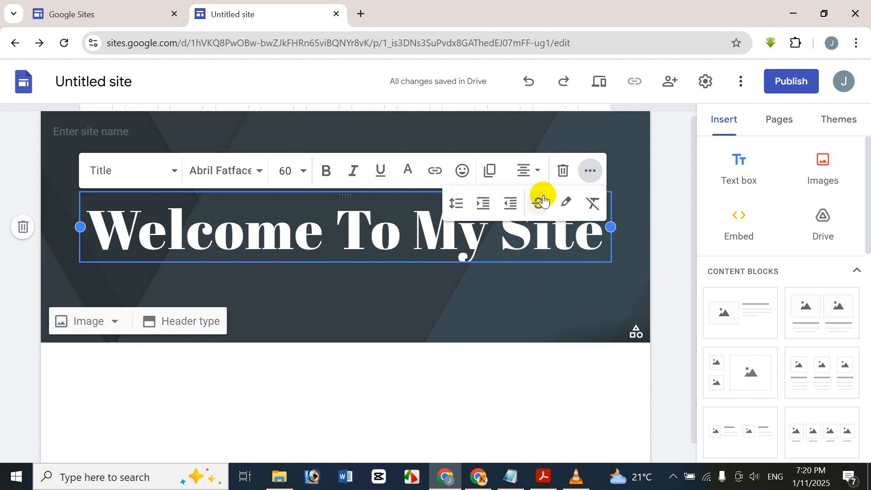
click(198, 211)
text(d)
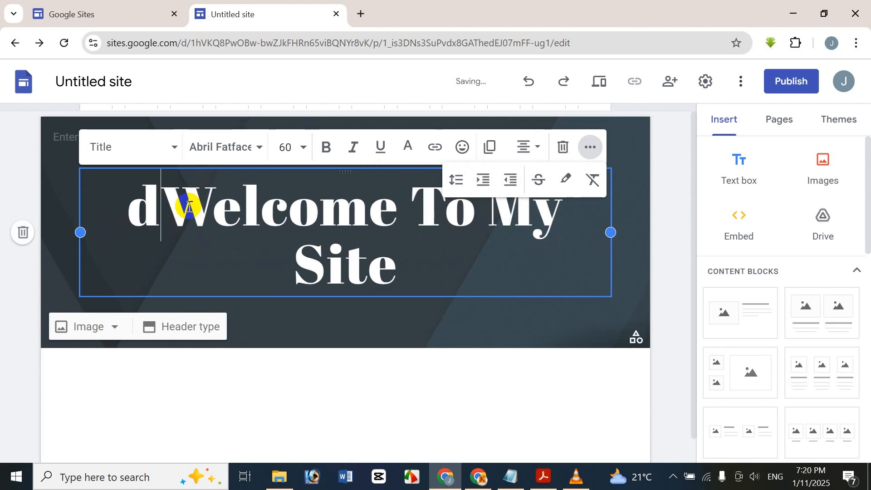
key(BackSpace)
triple_click(189, 207)
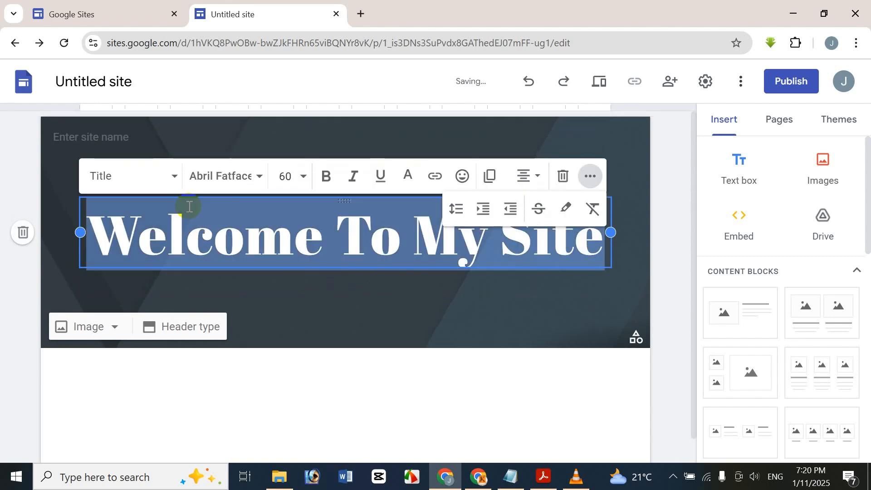
click(531, 208)
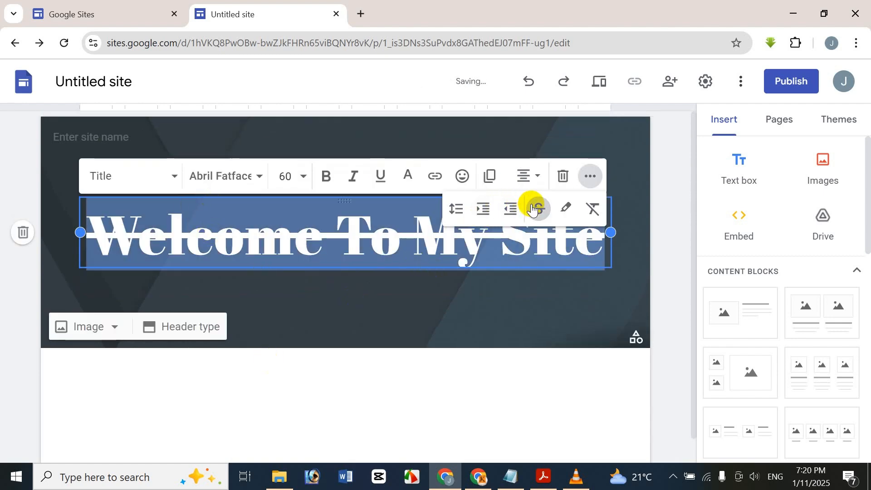
click(538, 212)
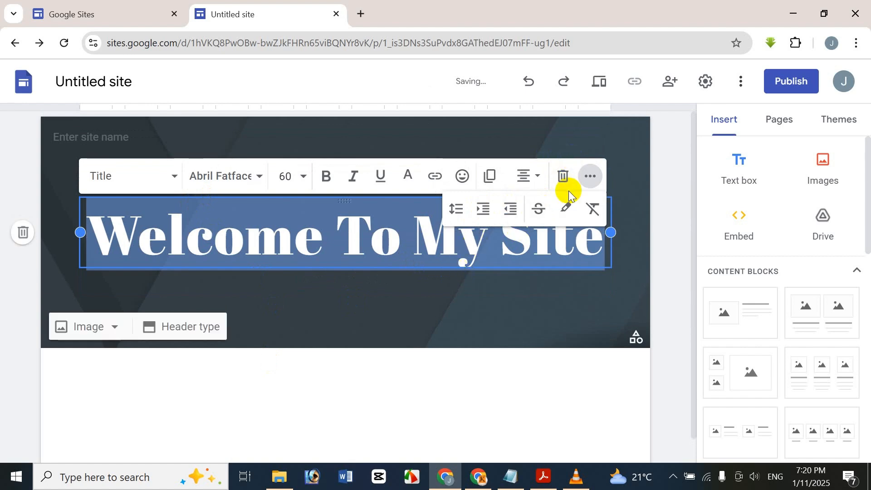
click(566, 209)
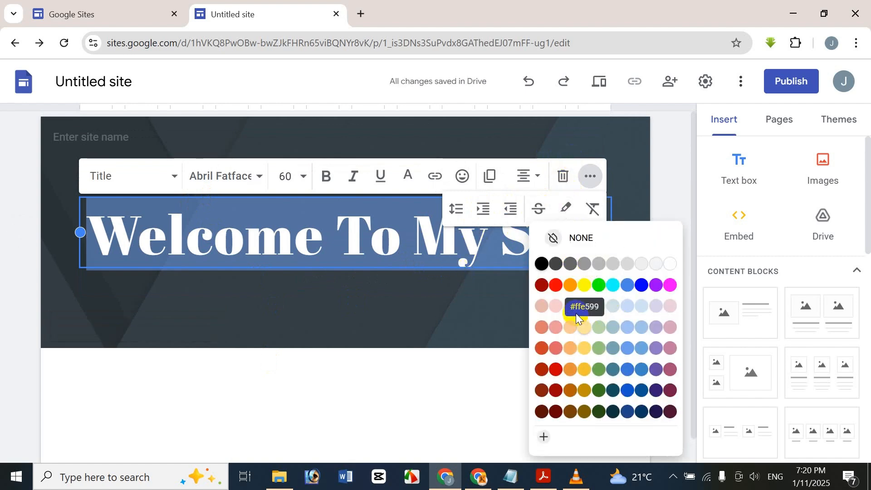
click(612, 284)
click(373, 240)
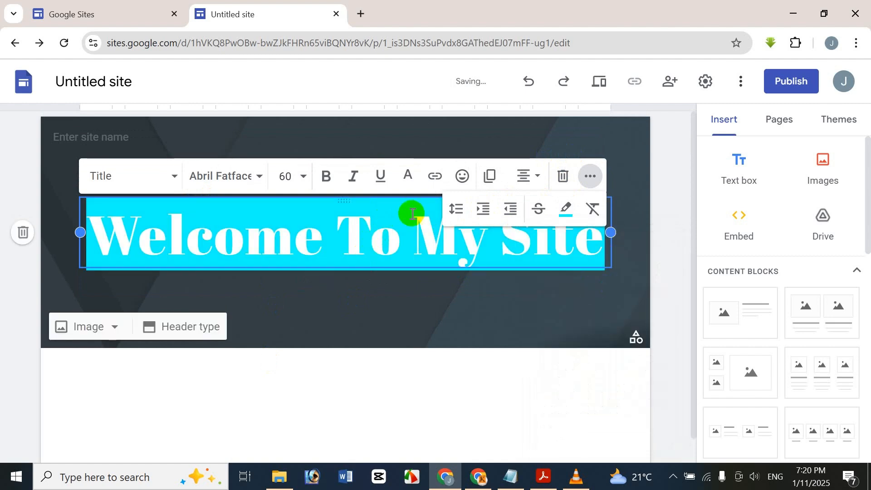
click(573, 213)
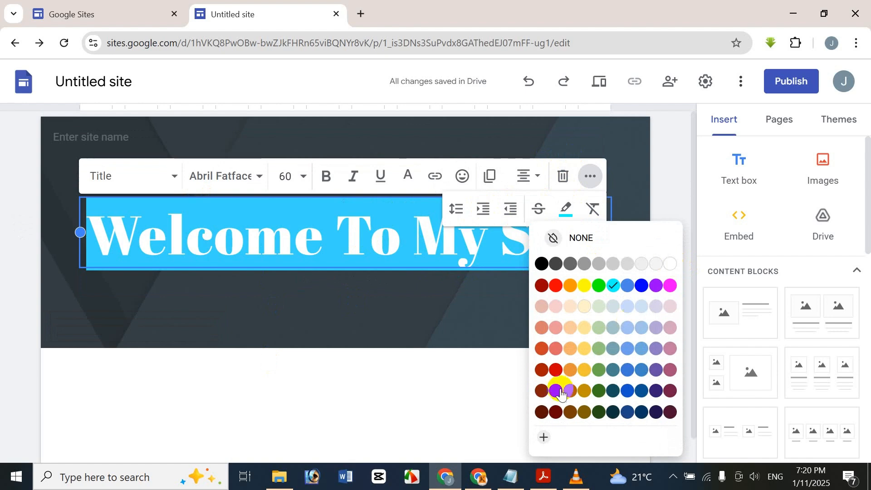
click(553, 240)
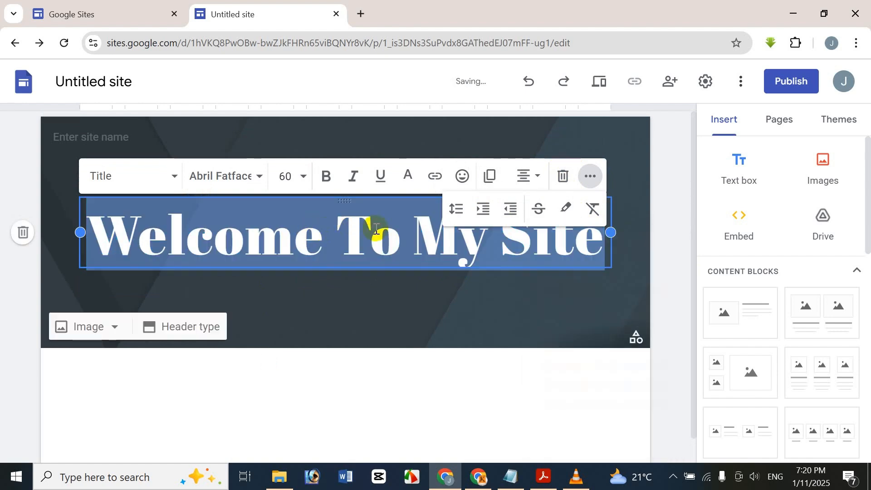
click(387, 226)
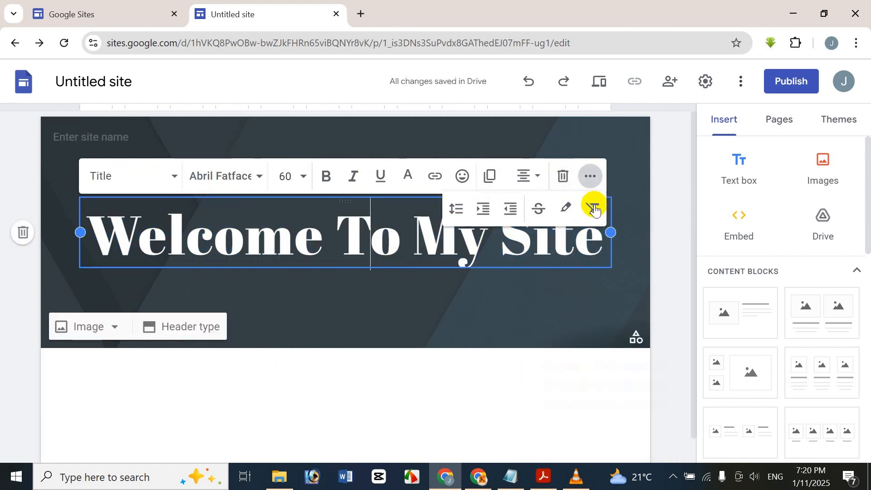
click(401, 245)
drag(400, 245, 335, 245)
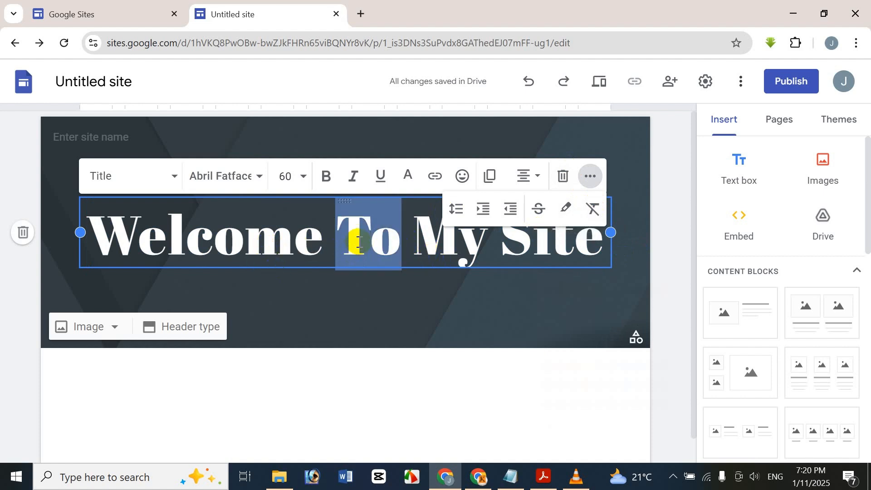
click(592, 211)
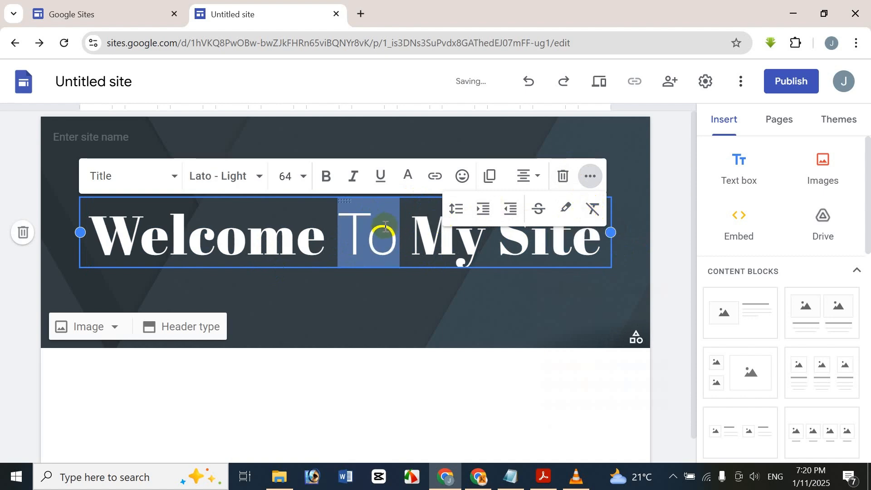
click(422, 238)
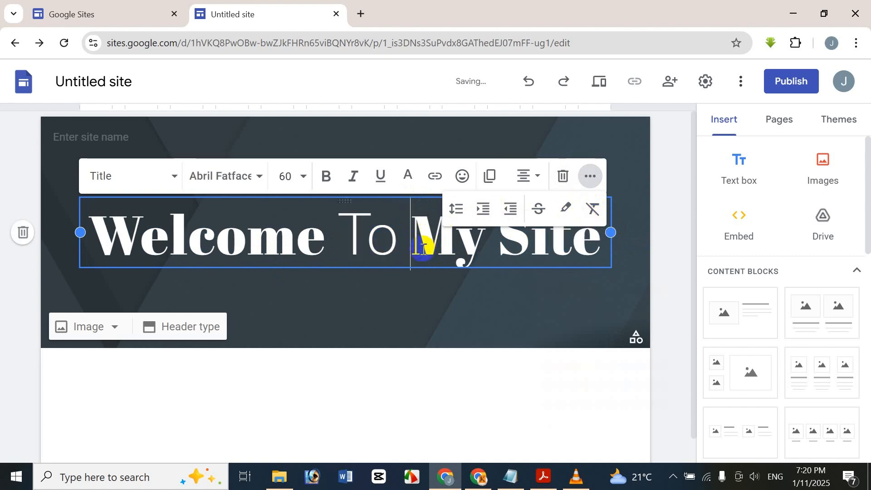
click(530, 83)
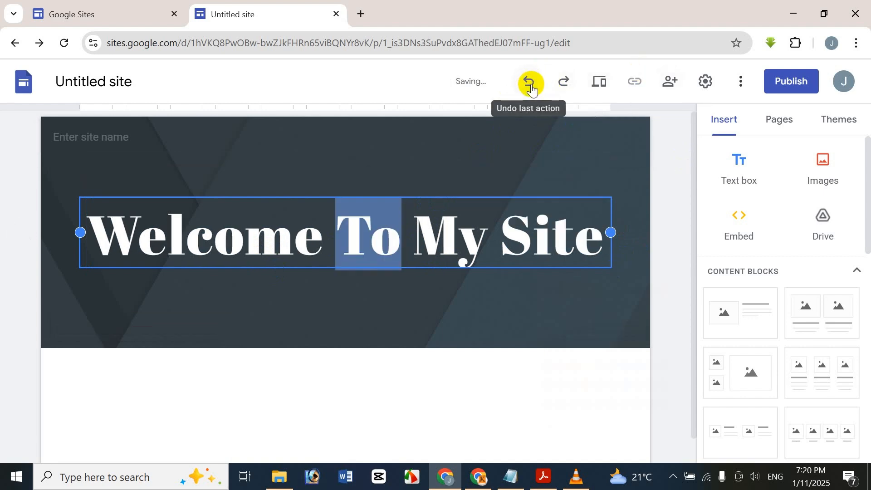
click(572, 89)
key(ctrl+z)
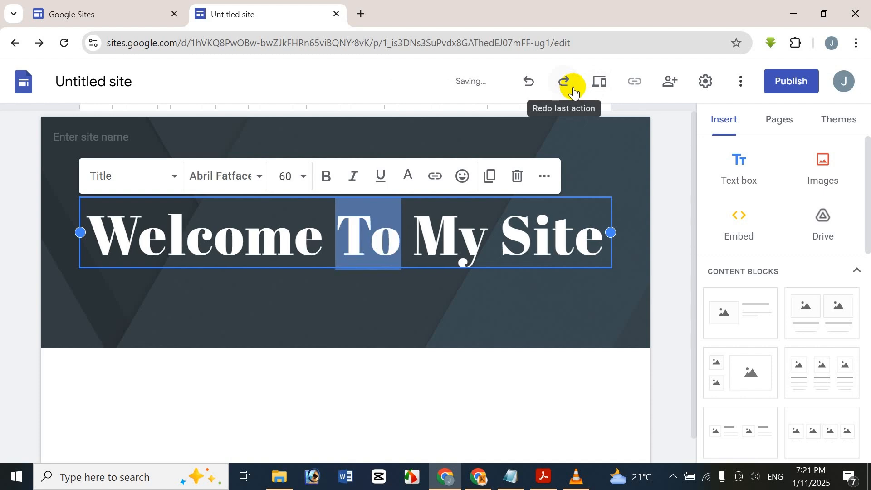
click(571, 91)
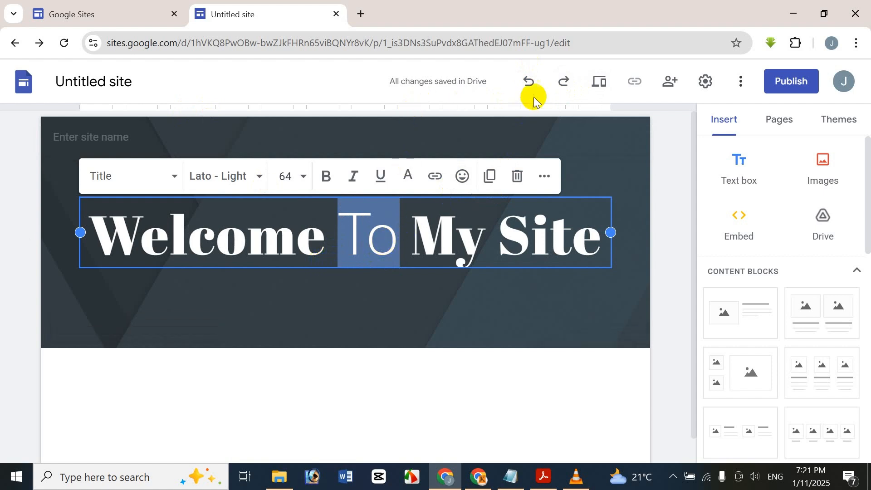
click(538, 81)
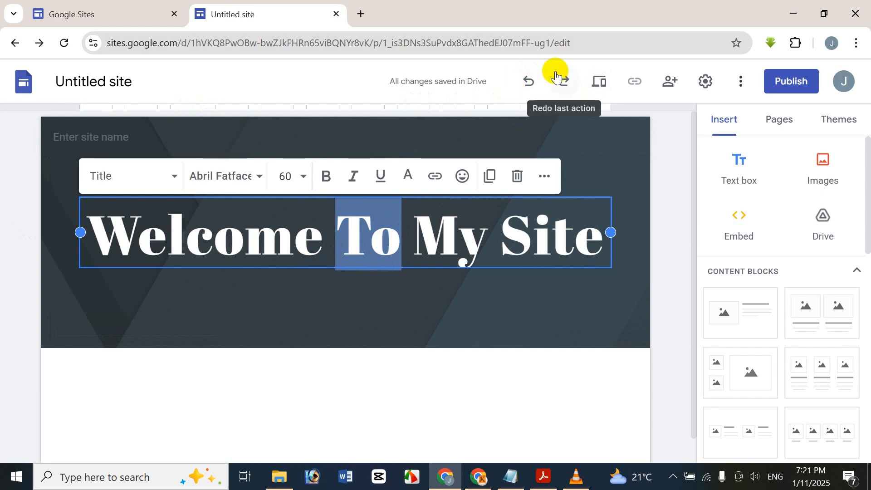
click(555, 77)
click(528, 76)
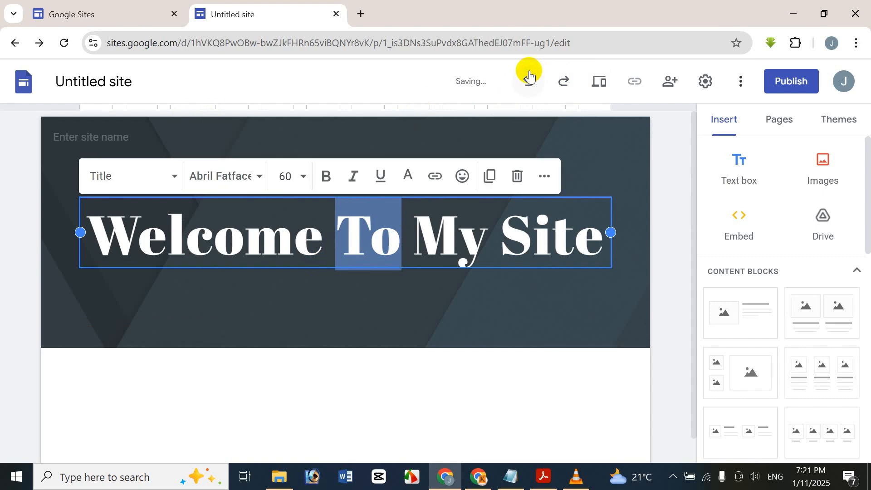
right_click(529, 72)
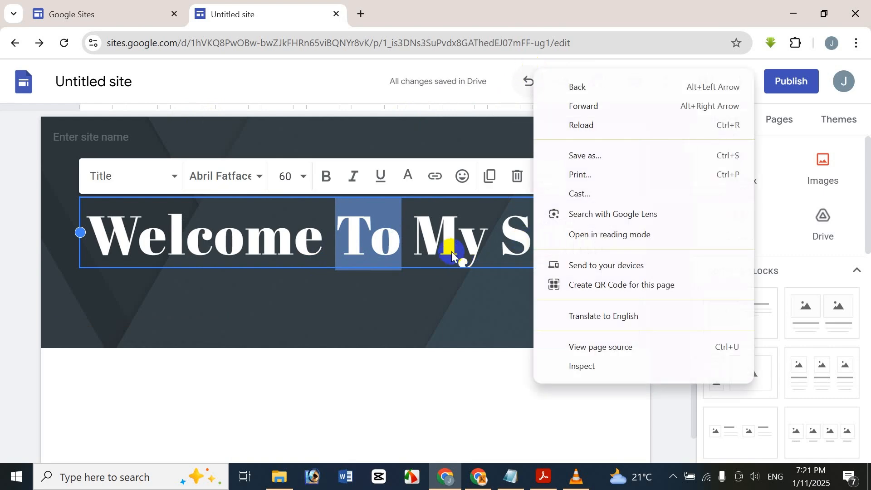
click(460, 245)
right_click(390, 222)
click(294, 222)
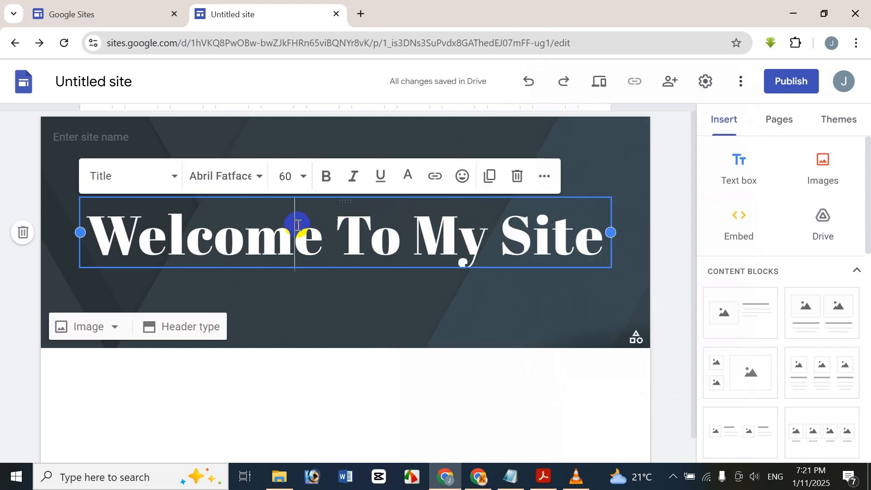
click(544, 176)
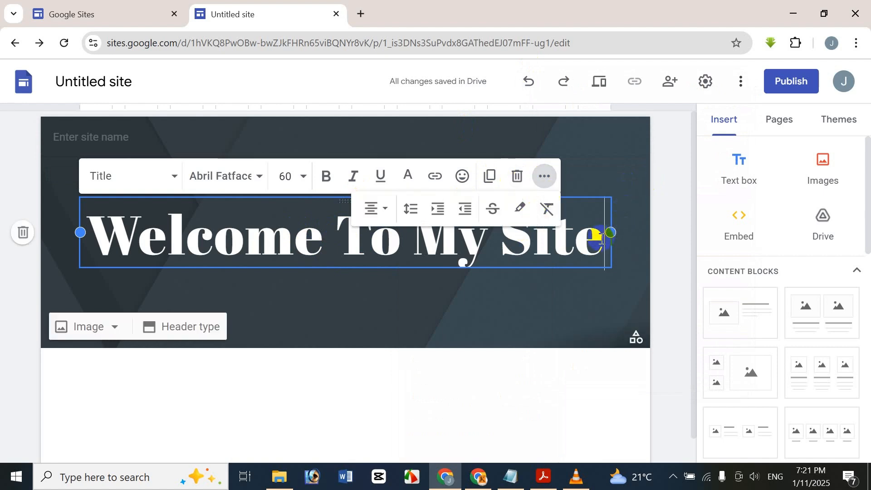
click(407, 257)
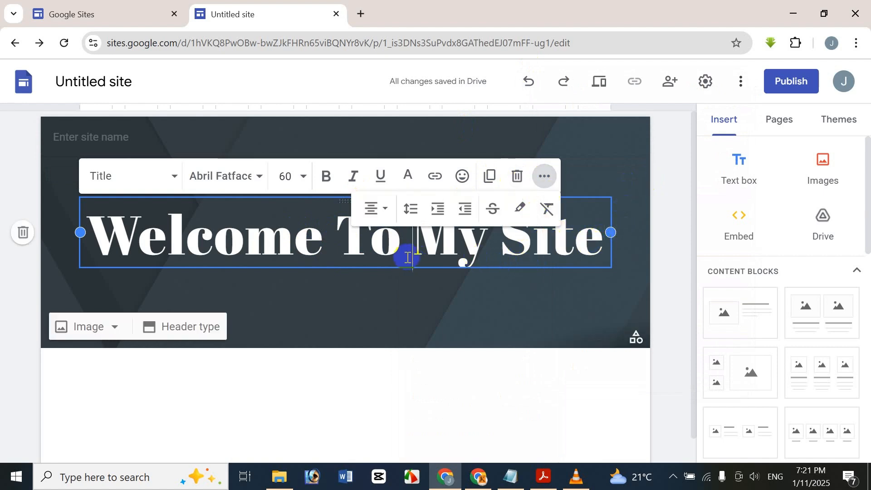
click(310, 339)
click(336, 237)
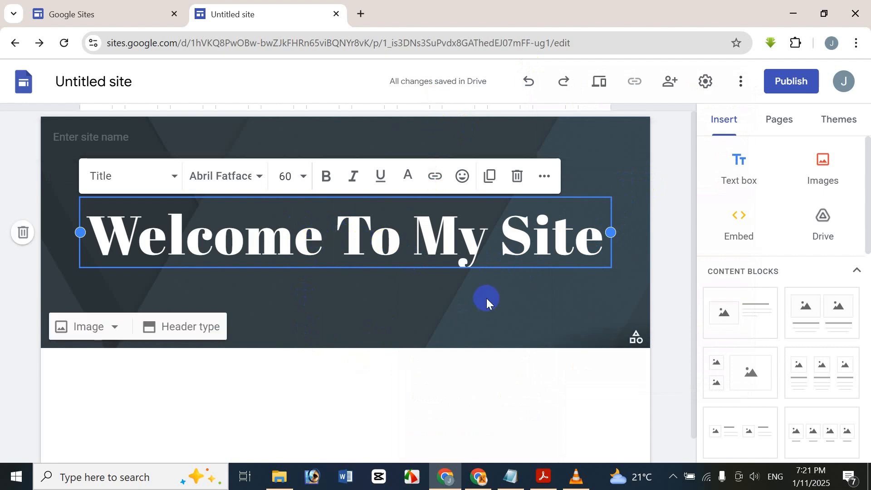
click(22, 232)
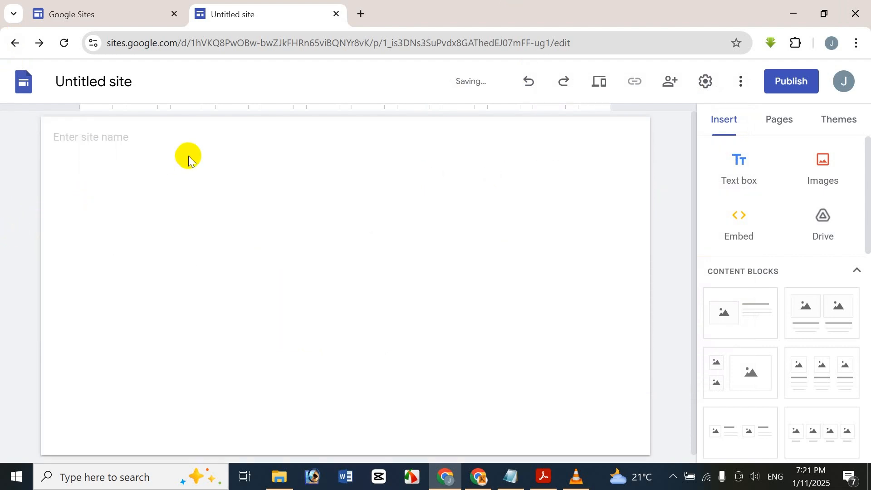
key(ctrl+z)
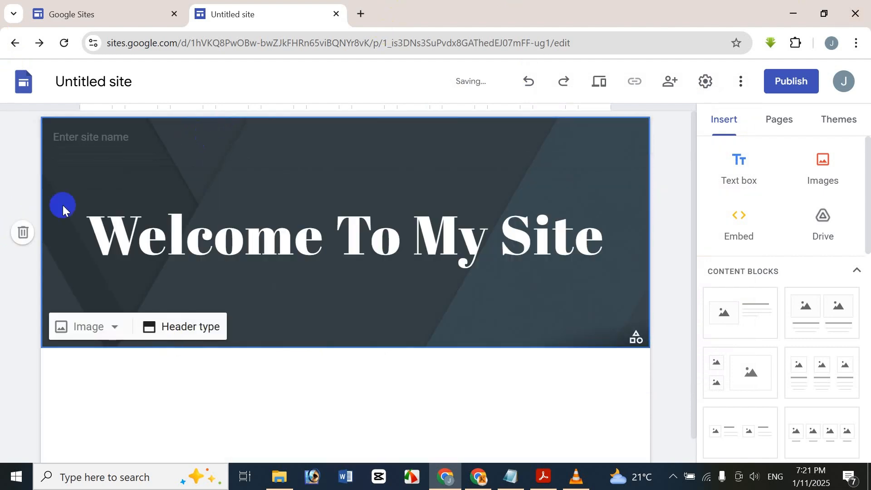
click(182, 336)
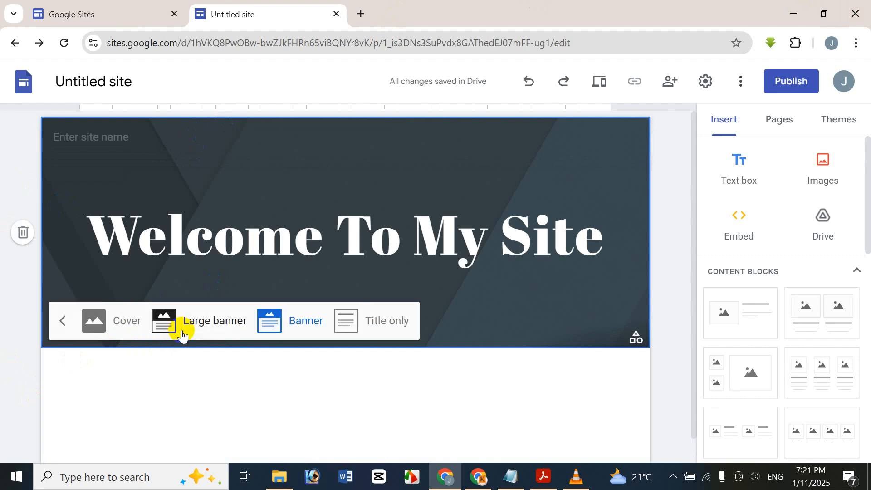
click(130, 323)
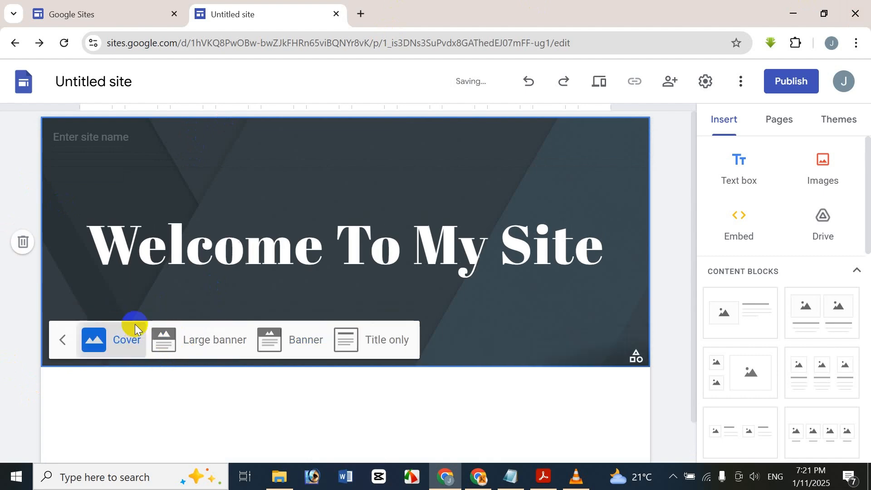
scroll(182, 296, down, 4)
scroll(181, 295, up, 2)
scroll(181, 295, down, 3)
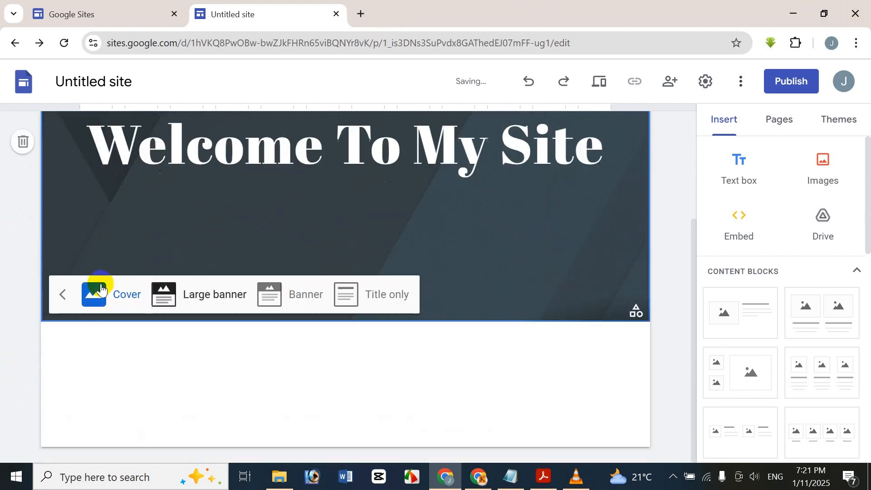
click(176, 299)
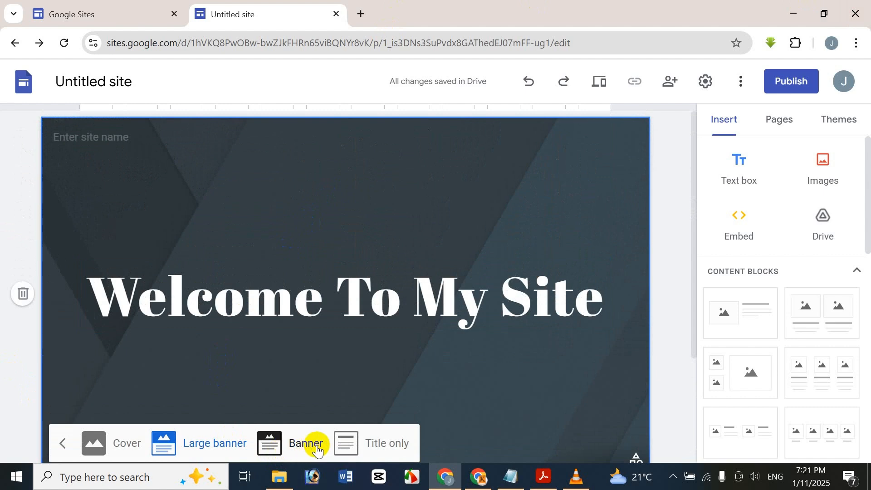
click(346, 445)
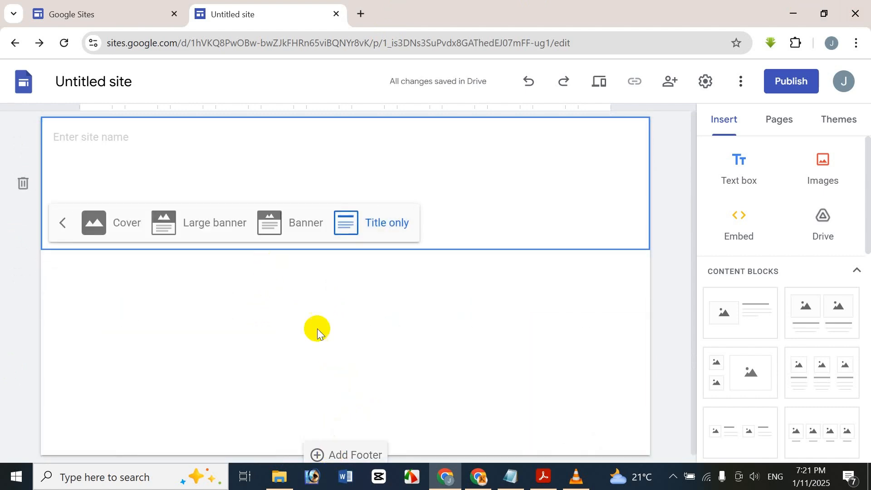
click(284, 226)
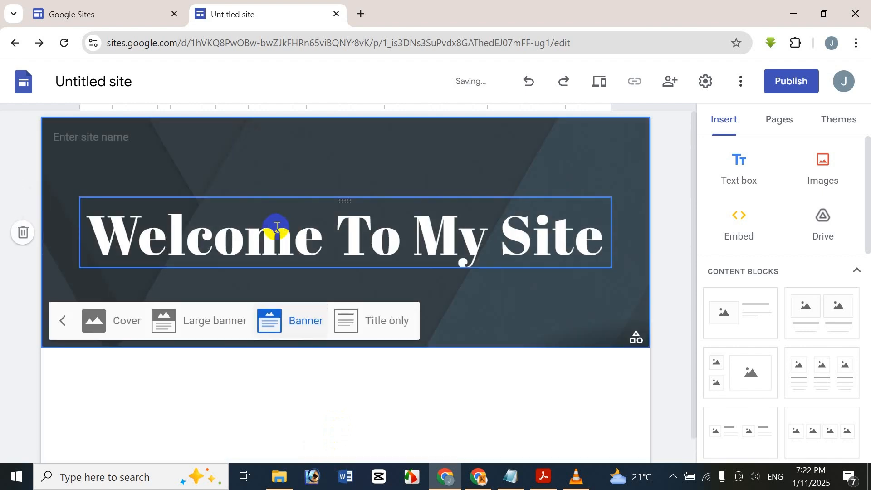
click(6, 164)
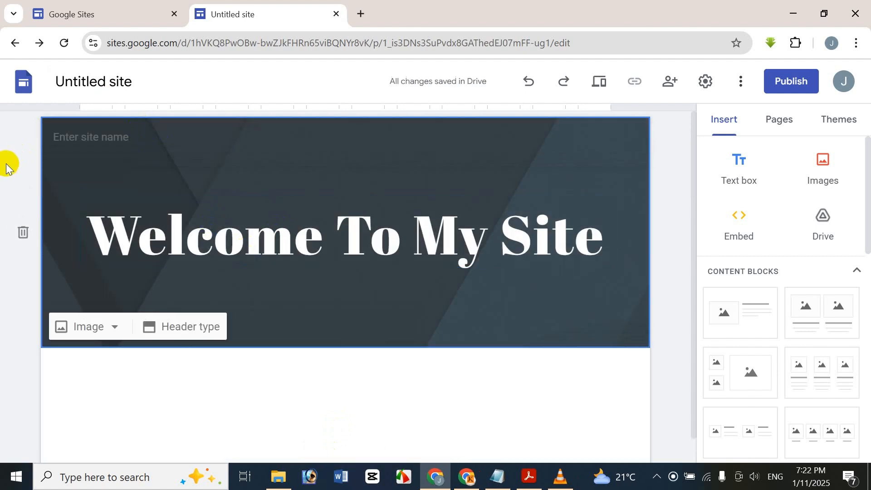
mouse_move(122, 161)
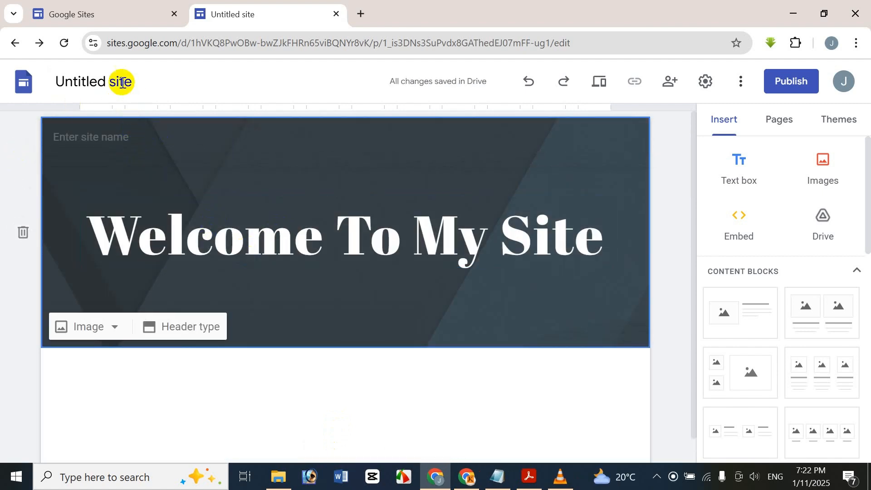
Step: Rename the site document from 'Untitled site' to 'Icche Sites-01'
click(94, 84)
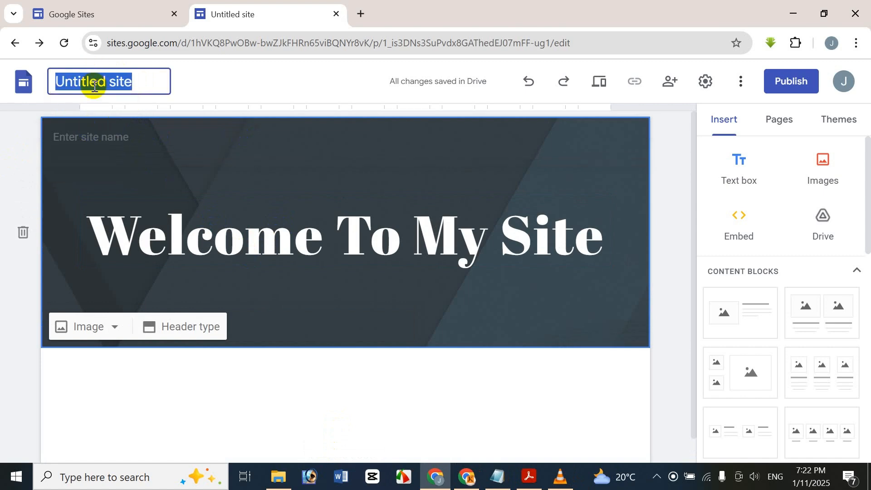
key(BackSpace)
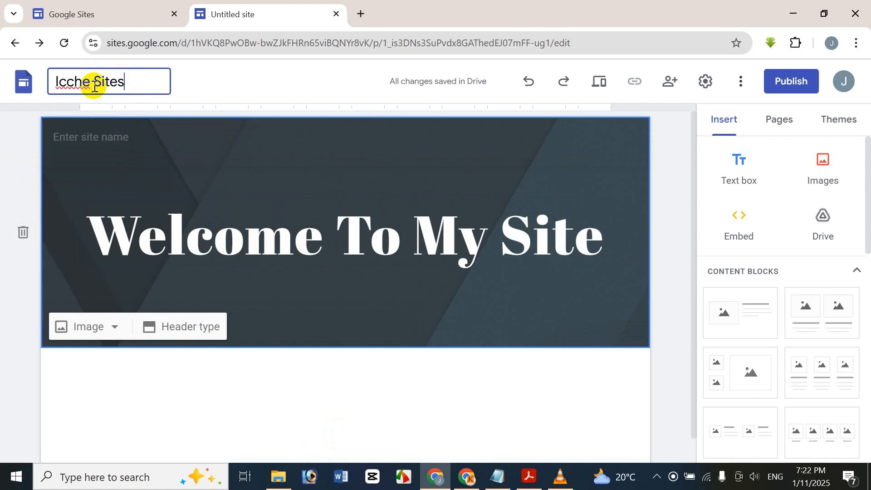
text(Icche Sites)
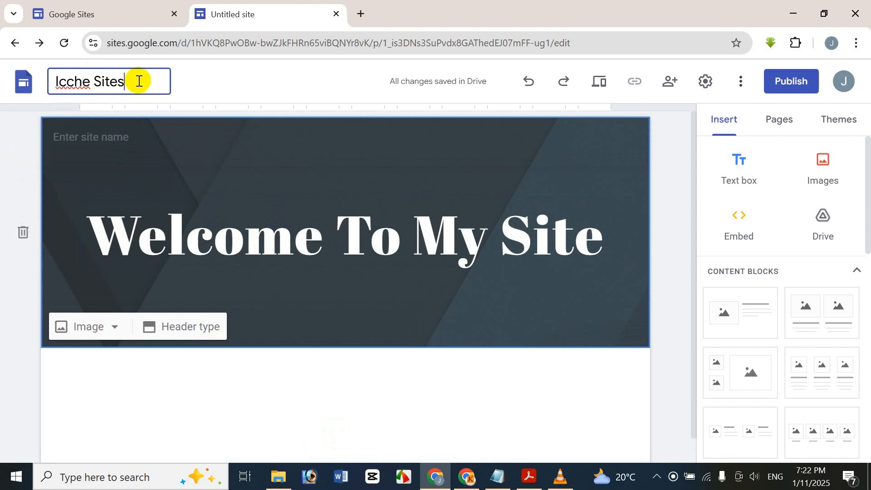
text(-01)
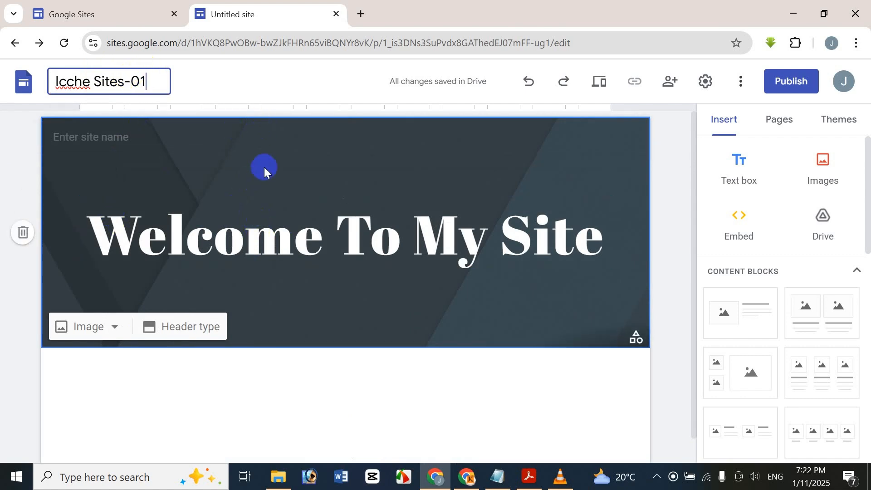
click(265, 195)
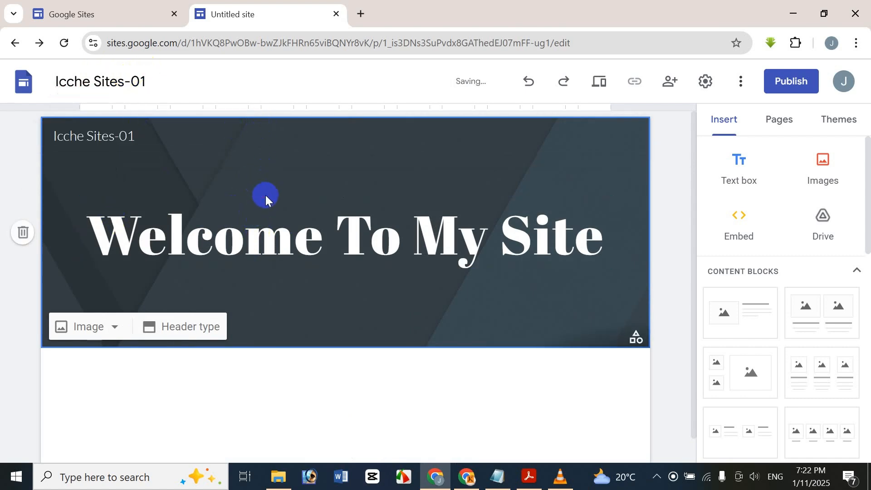
Step: Replace the header's site name 'Icche Sites-01' with the owner's full name
click(102, 140)
drag(146, 136, 53, 139)
key(BackSpace)
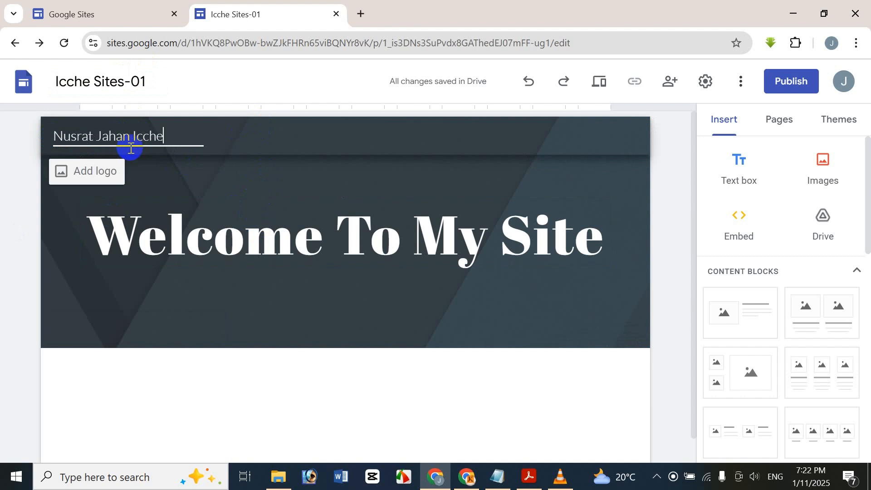
click(146, 81)
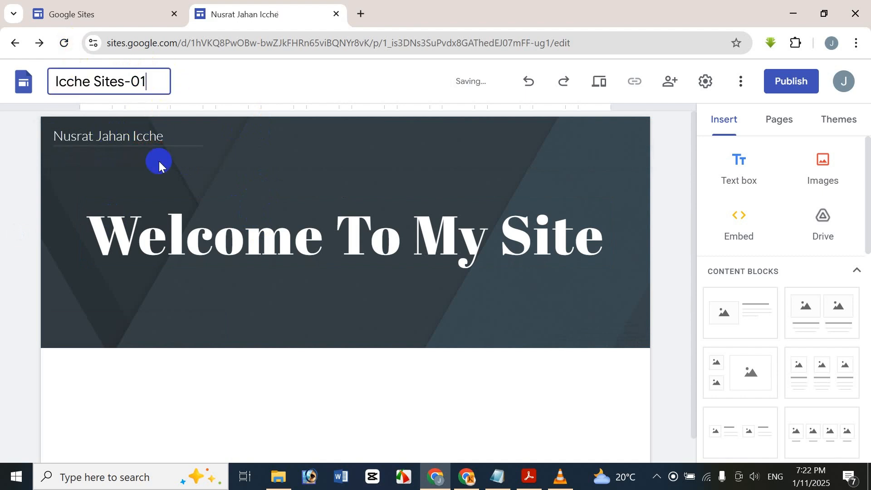
click(170, 128)
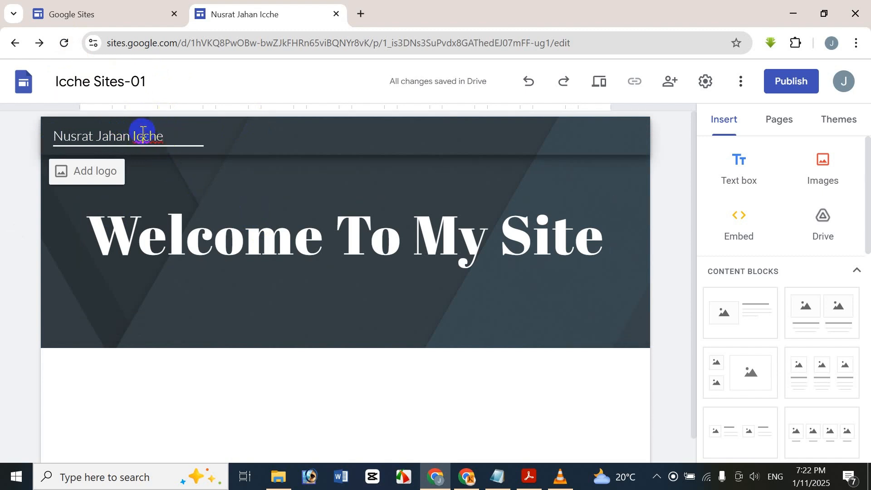
click(49, 166)
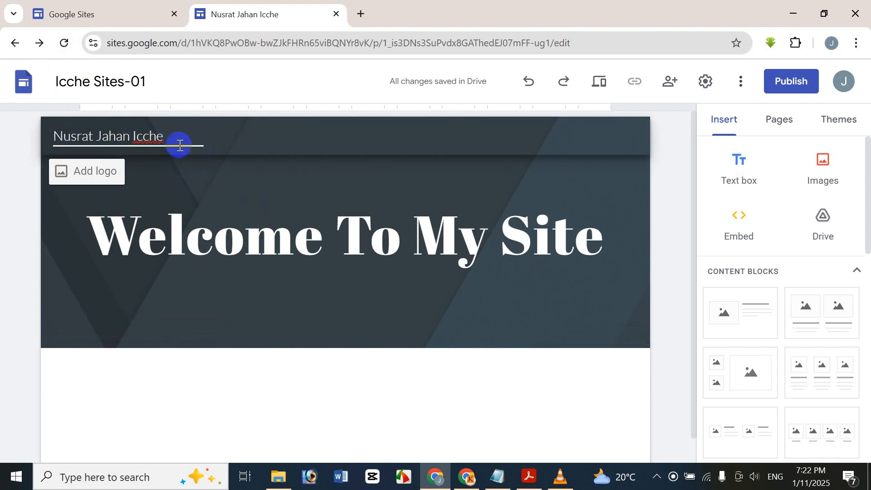
click(122, 178)
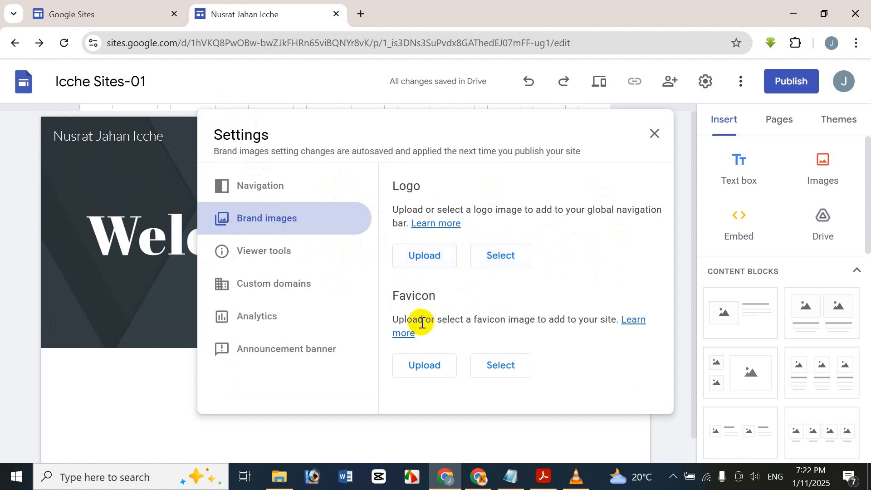
Step: Upload the PHOTO image from the Google Drive folder as the site logo
click(490, 257)
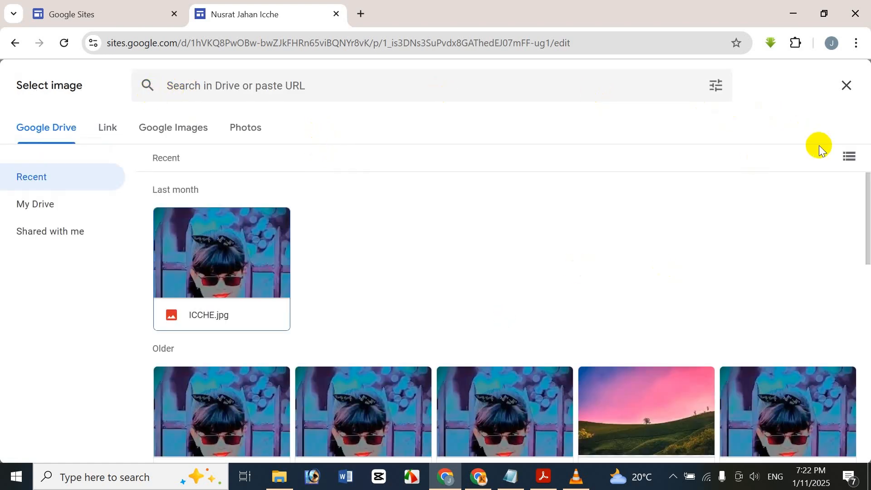
click(853, 93)
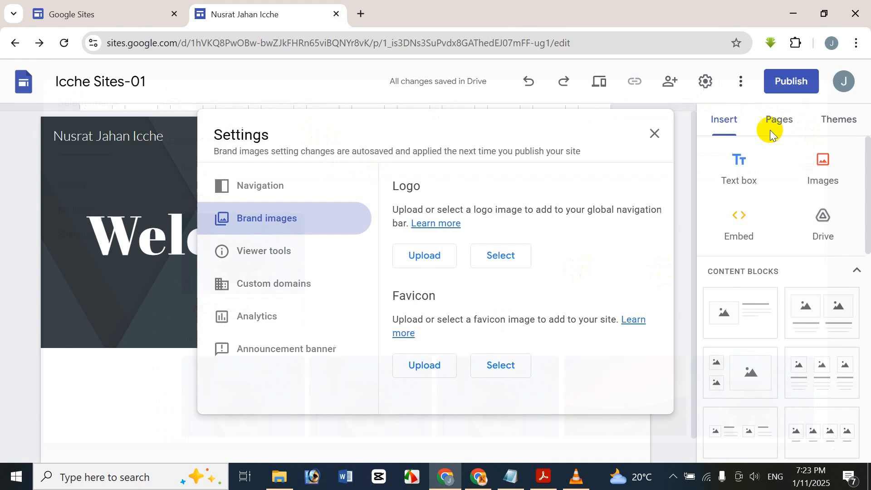
click(440, 255)
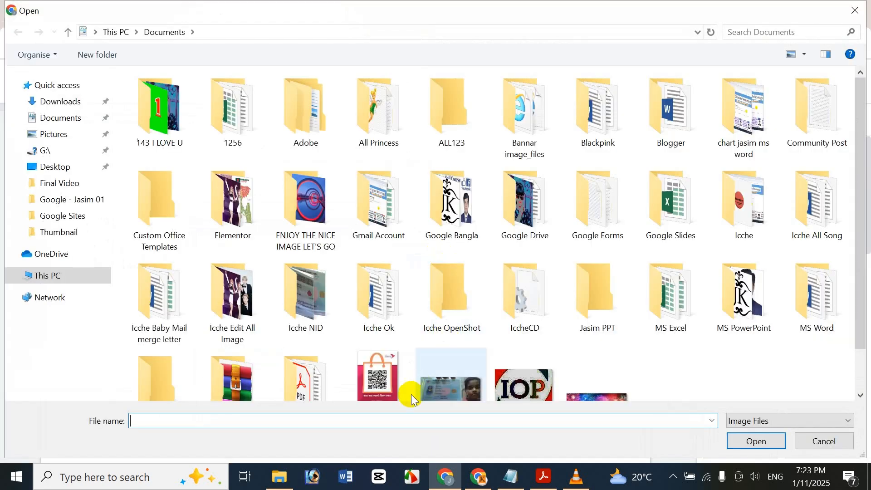
scroll(410, 394, down, 1)
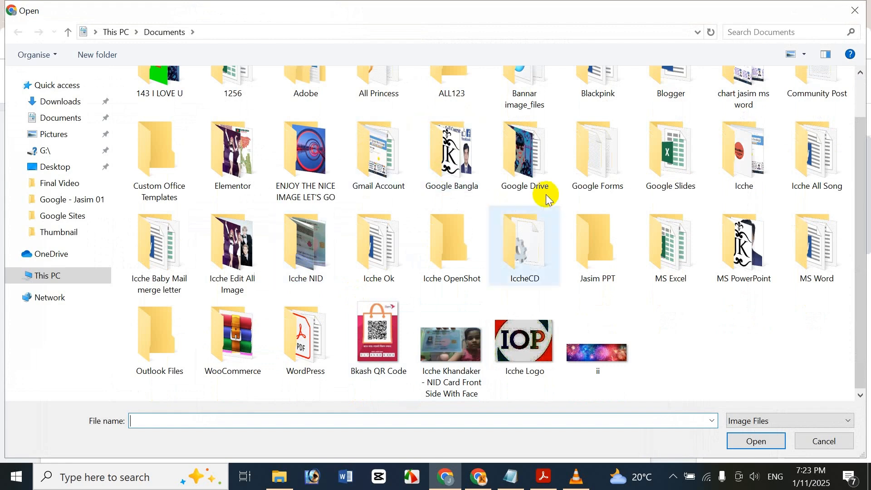
double_click(513, 173)
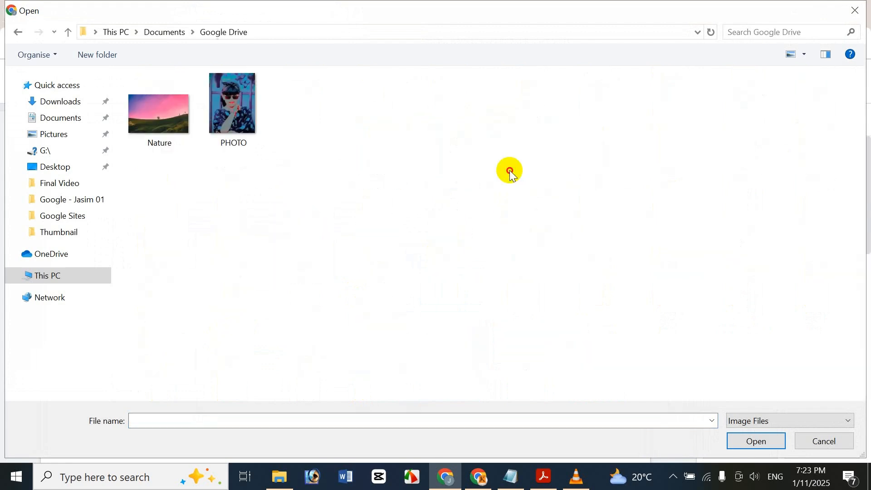
double_click(257, 107)
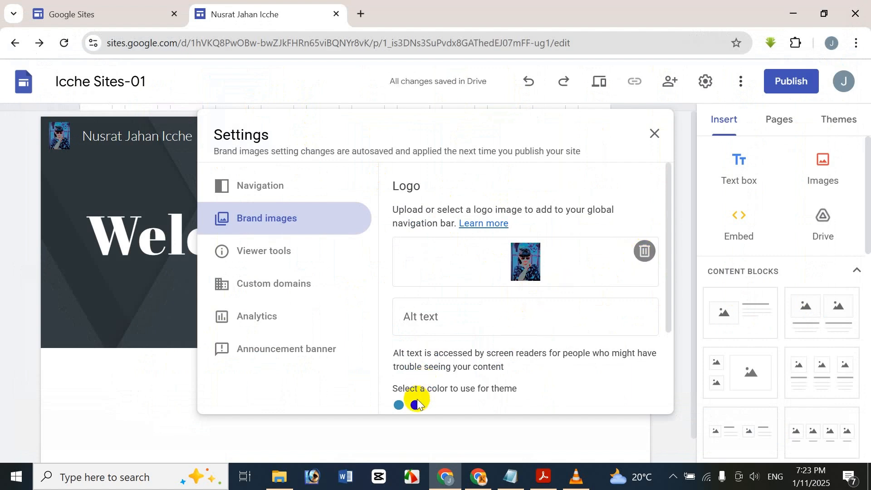
Step: Set the theme colour to dark purple and close Settings
click(416, 405)
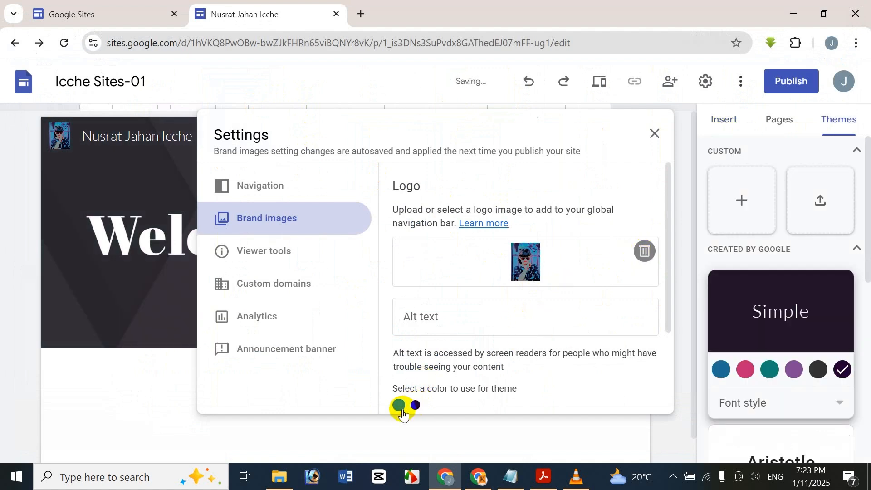
click(399, 406)
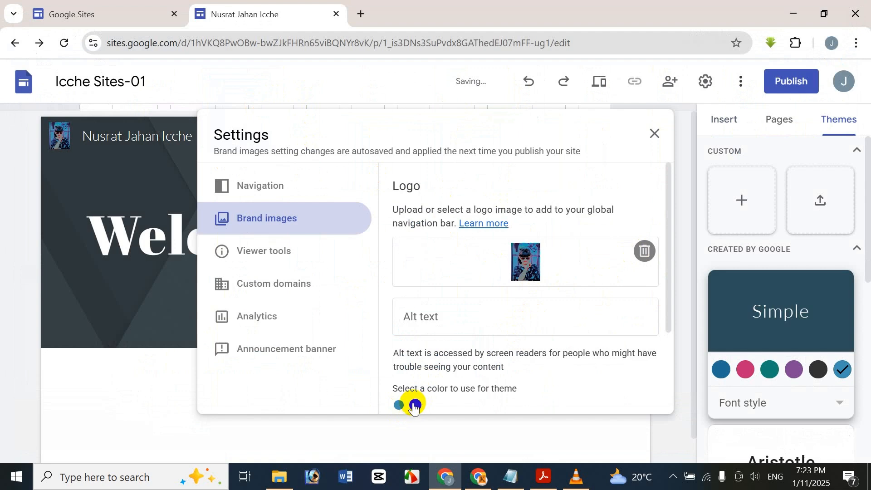
click(414, 406)
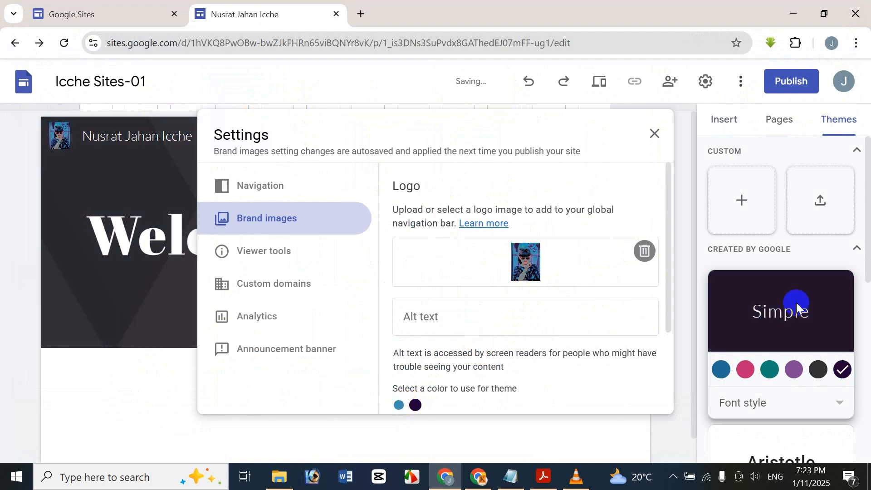
click(400, 406)
click(415, 406)
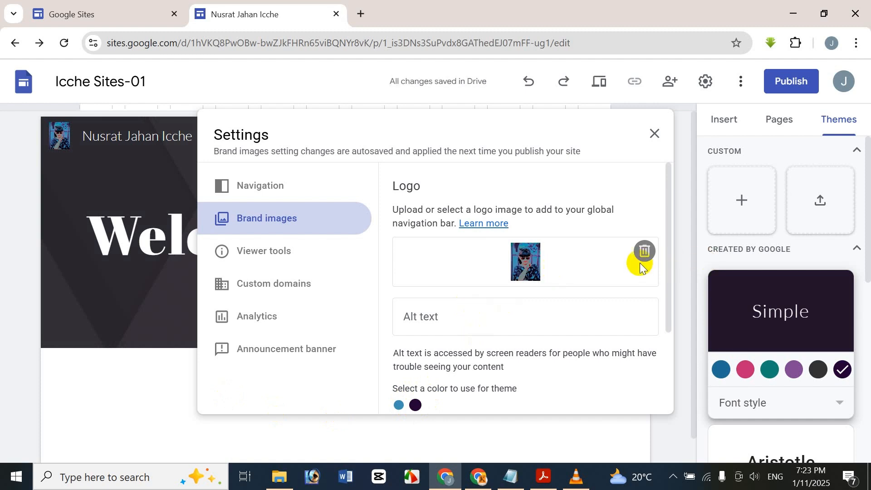
click(656, 133)
click(166, 216)
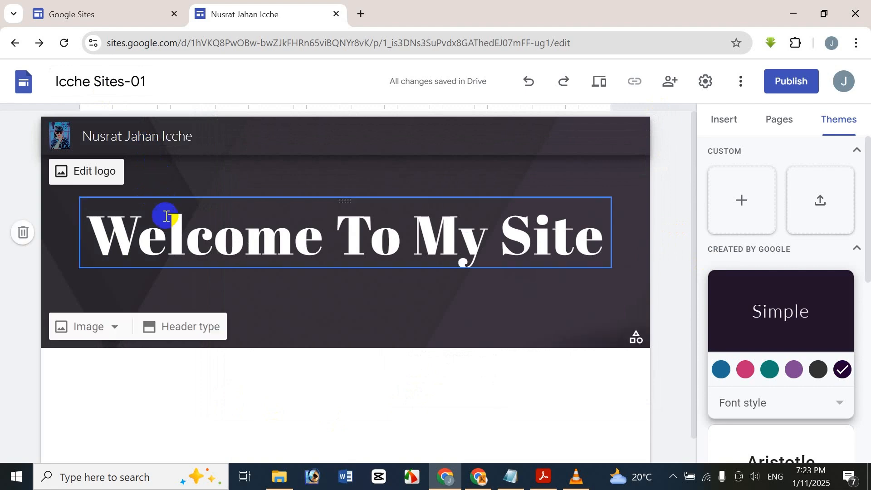
click(306, 315)
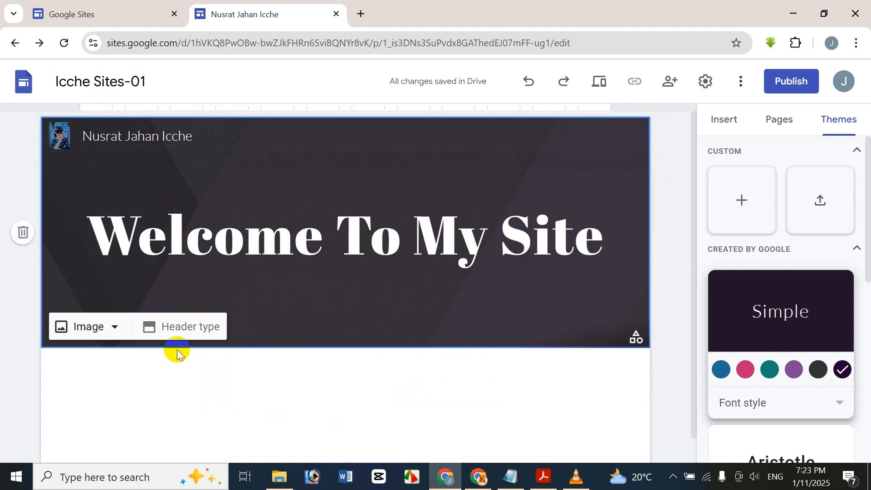
click(210, 326)
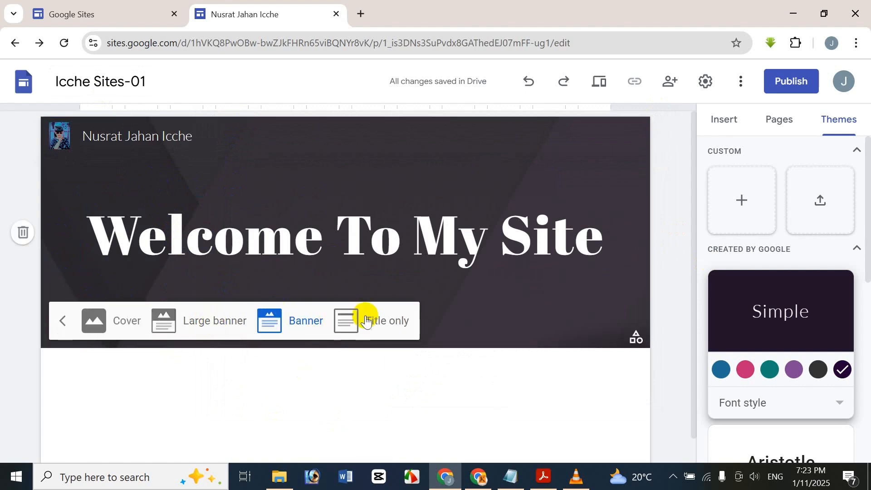
click(313, 329)
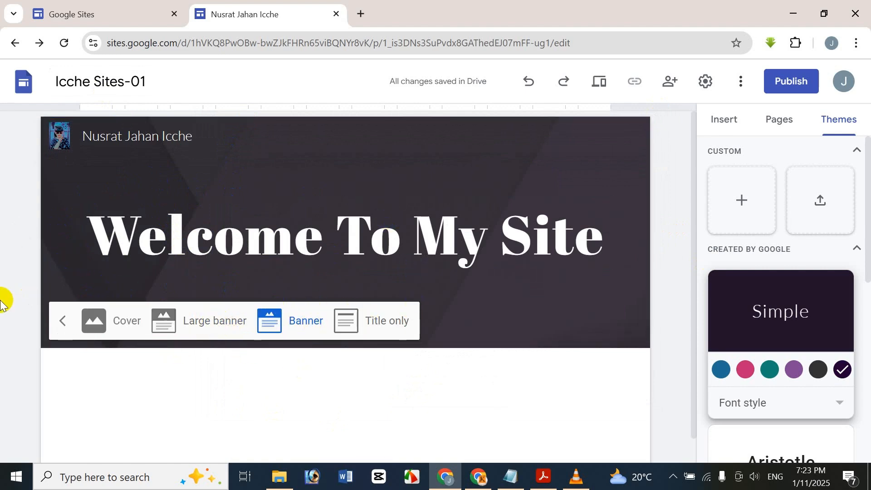
click(50, 277)
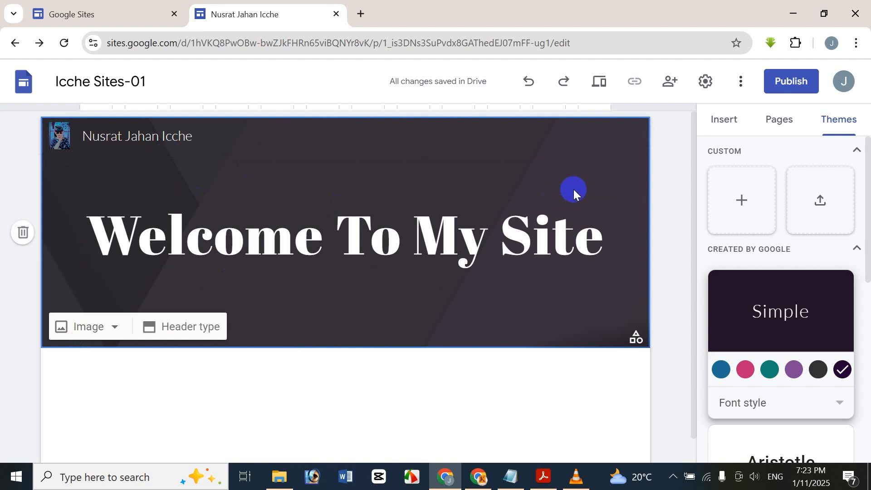
click(821, 207)
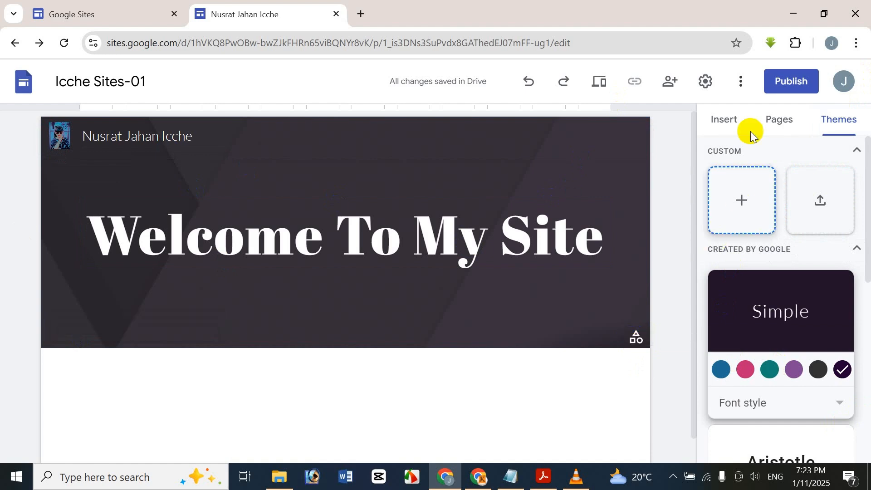
click(727, 120)
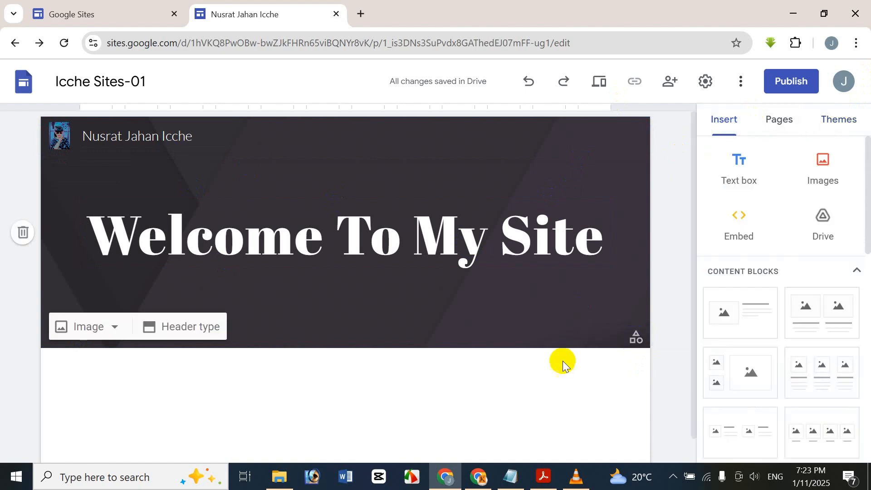
mouse_move(631, 344)
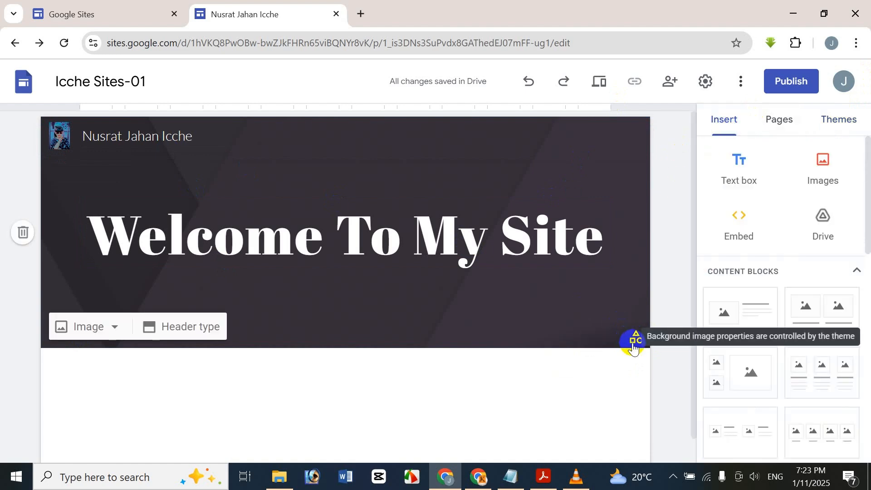
click(839, 119)
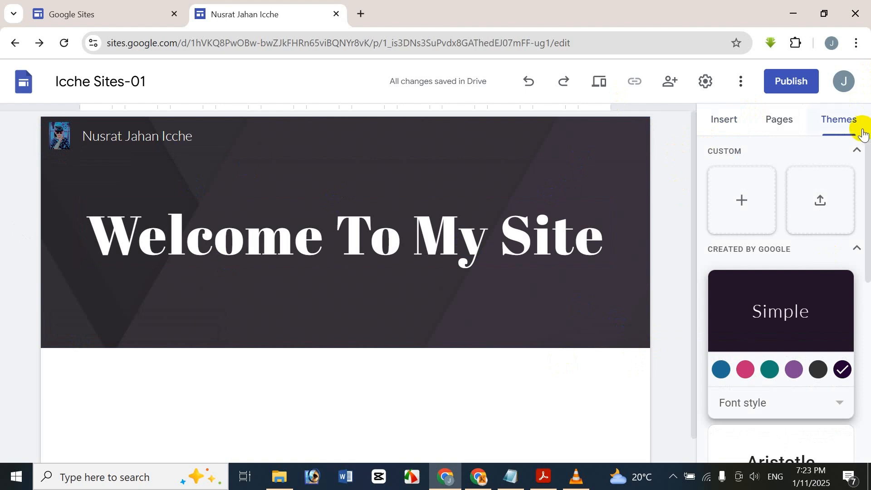
click(729, 186)
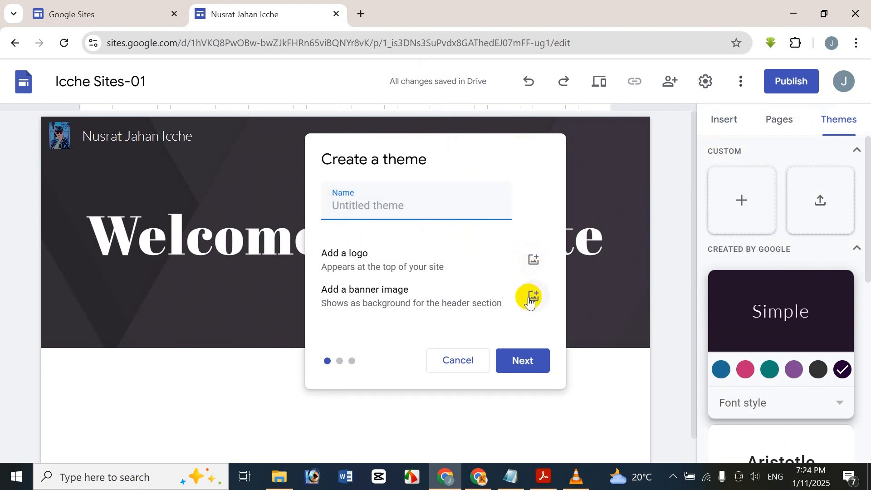
click(517, 358)
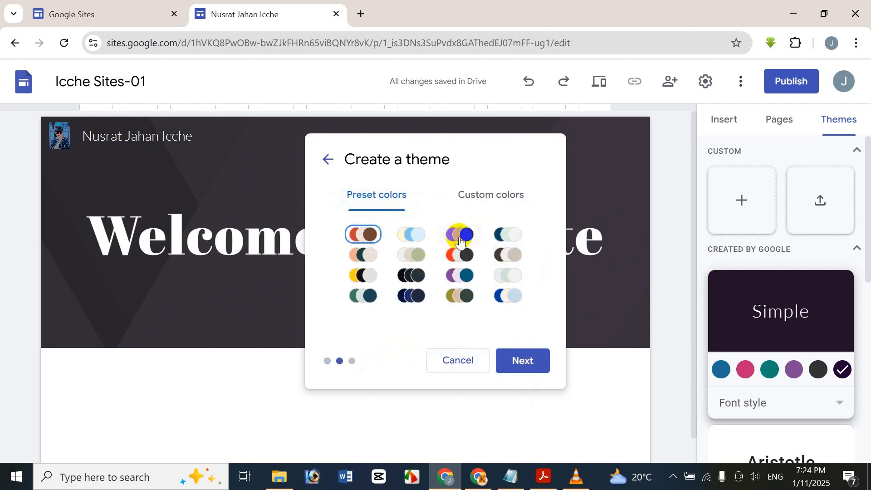
click(492, 192)
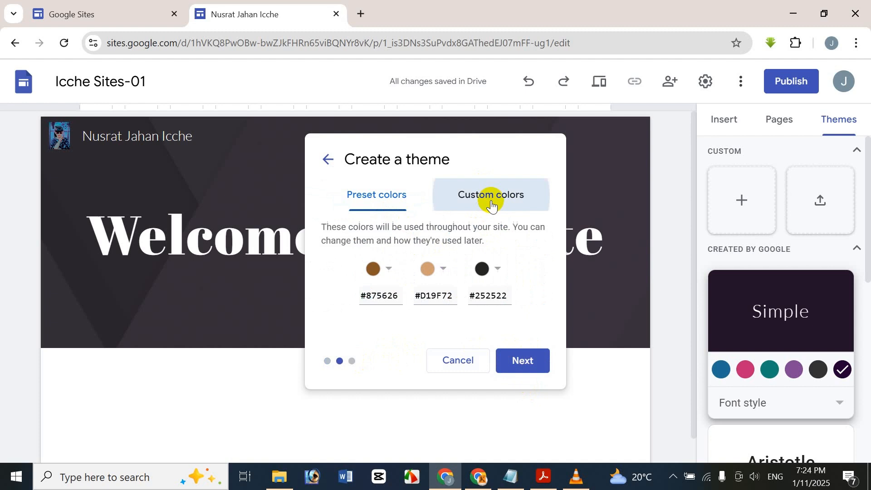
click(376, 194)
click(528, 361)
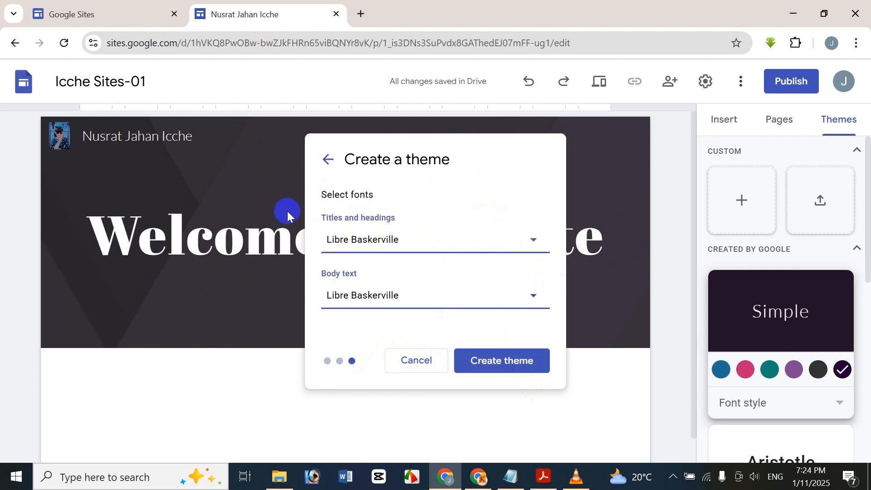
click(411, 357)
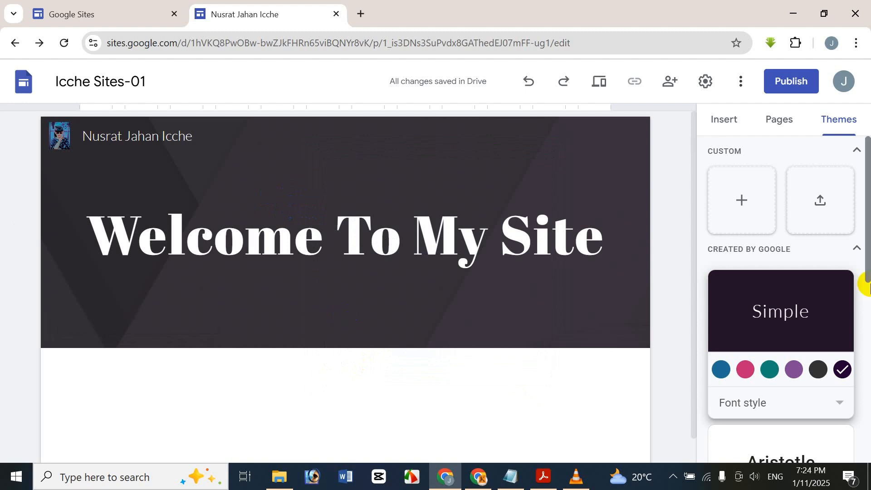
drag(869, 266, 866, 298)
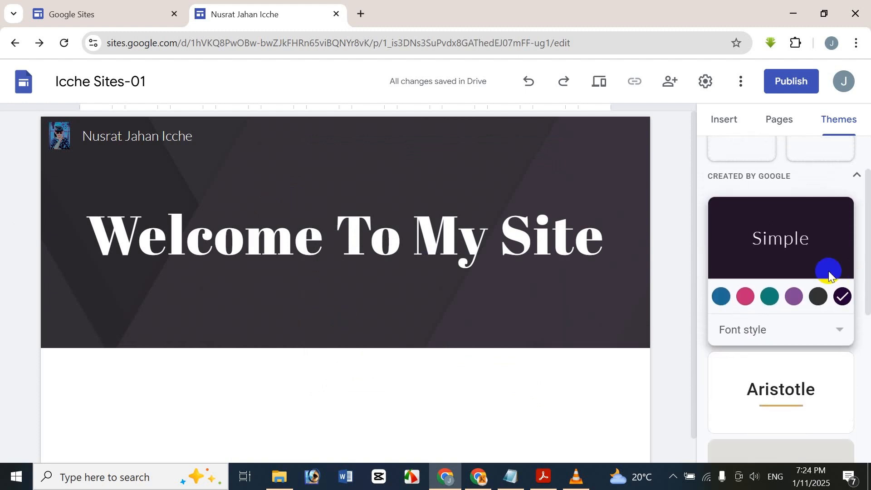
drag(868, 236, 861, 357)
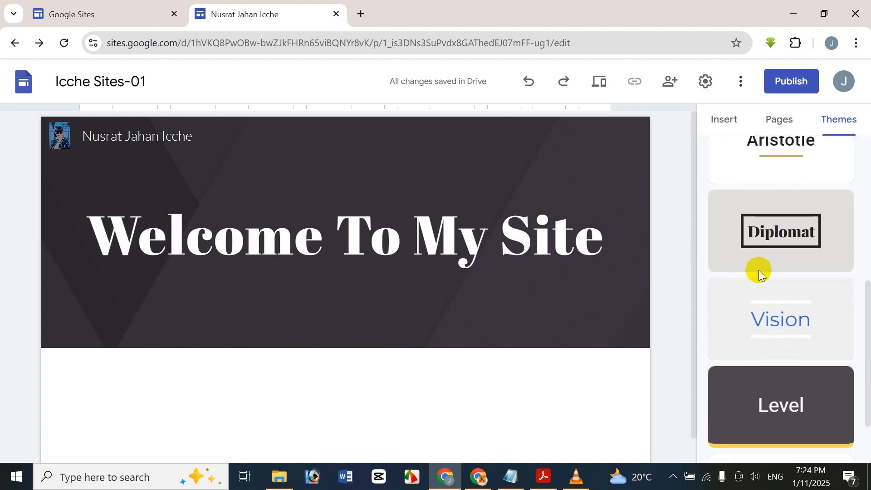
click(774, 253)
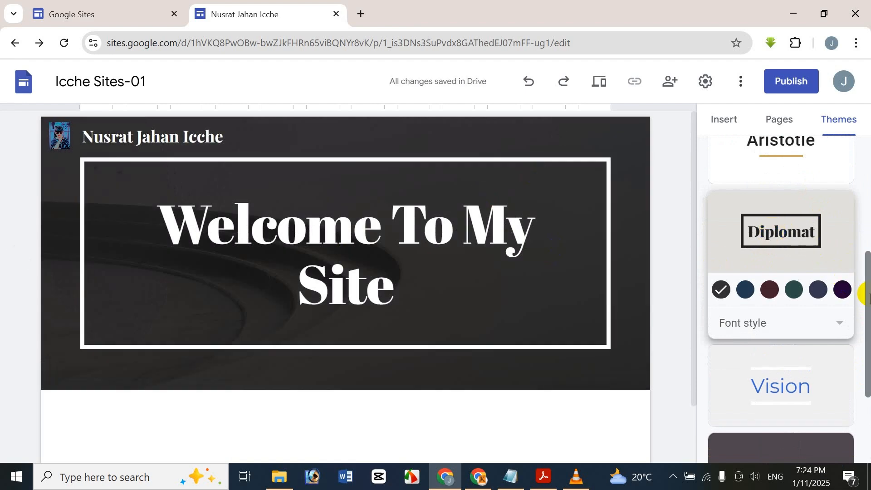
drag(863, 291, 868, 155)
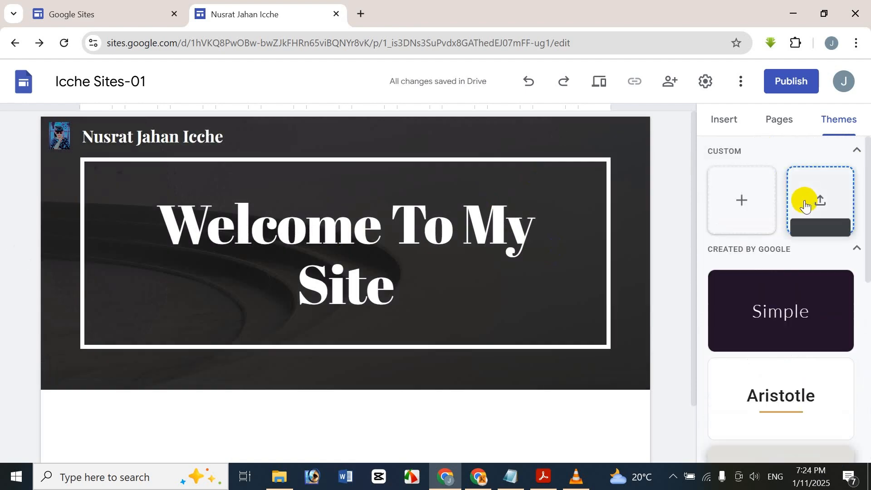
click(529, 82)
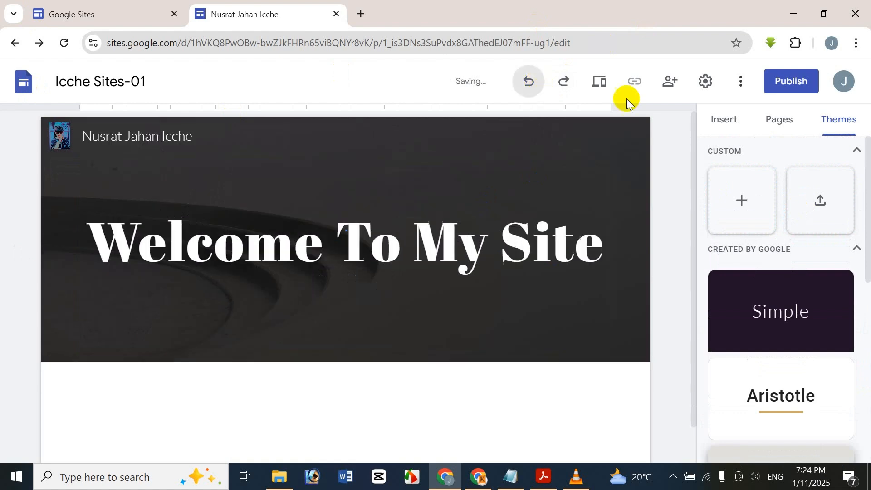
click(830, 190)
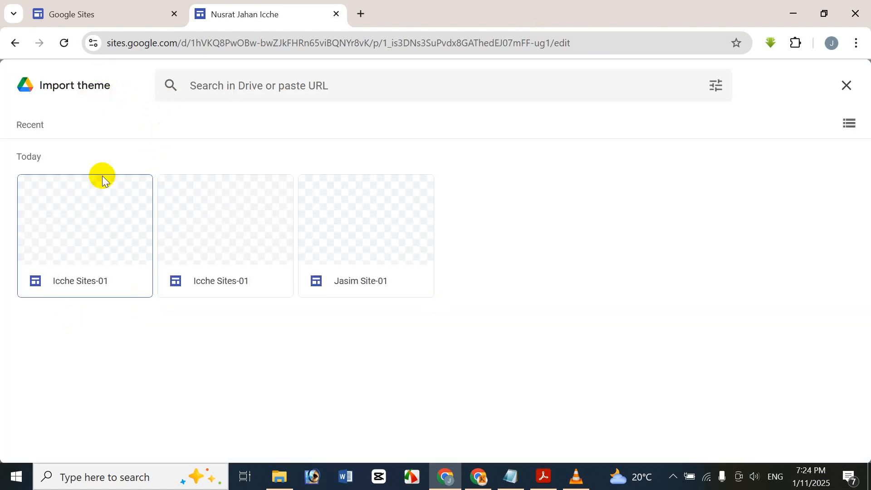
click(107, 199)
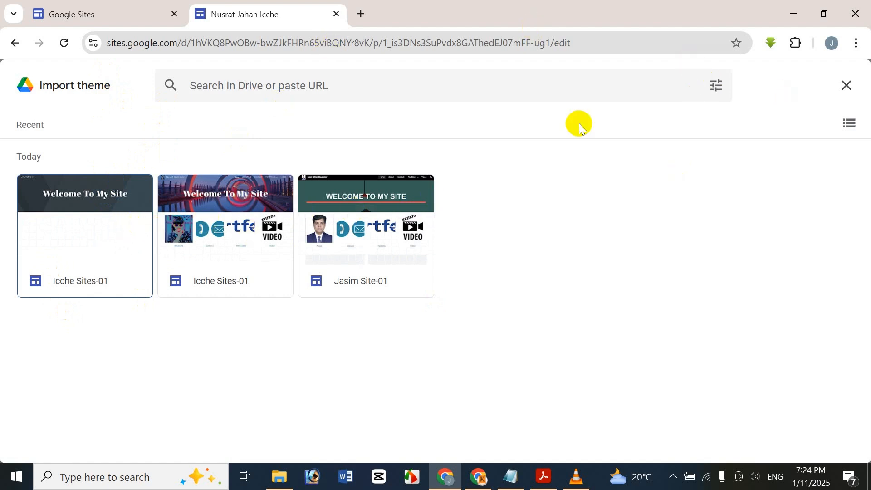
click(846, 95)
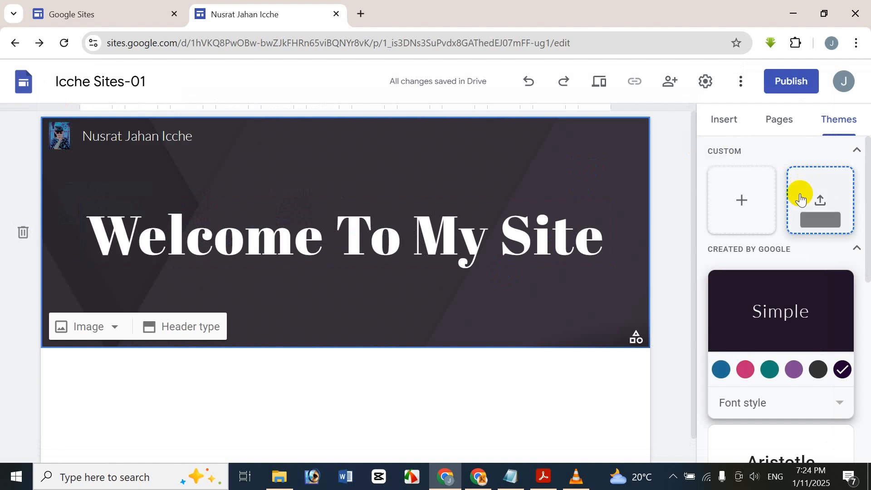
click(801, 198)
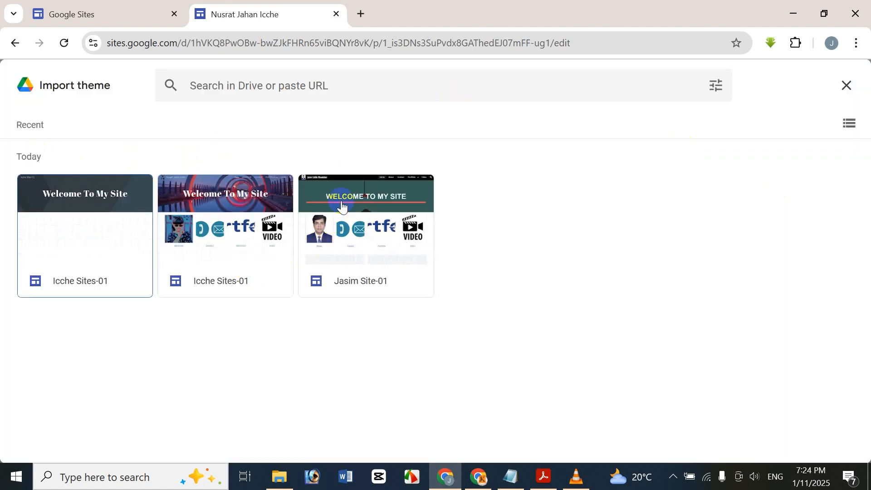
click(845, 85)
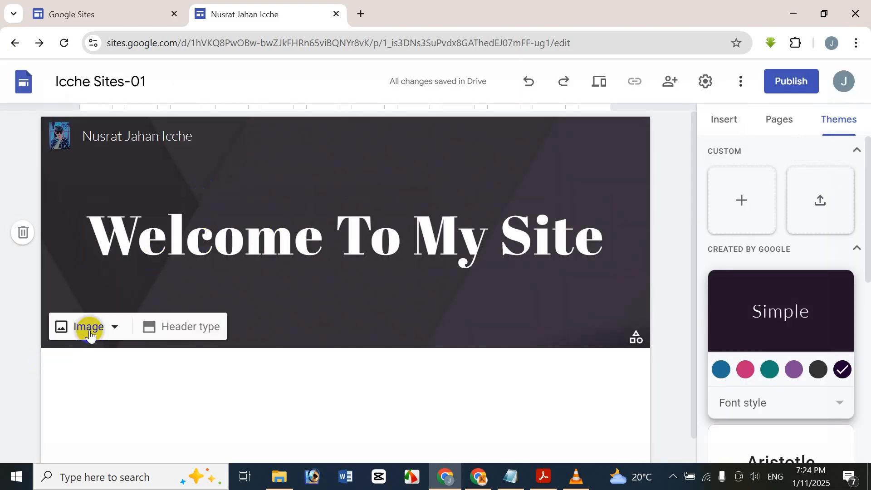
click(89, 339)
click(78, 402)
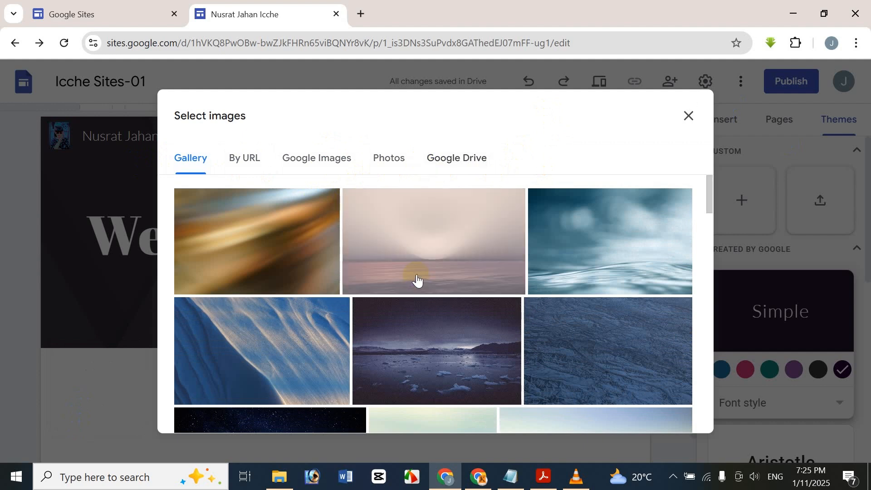
scroll(413, 279, down, 3)
scroll(412, 282, down, 3)
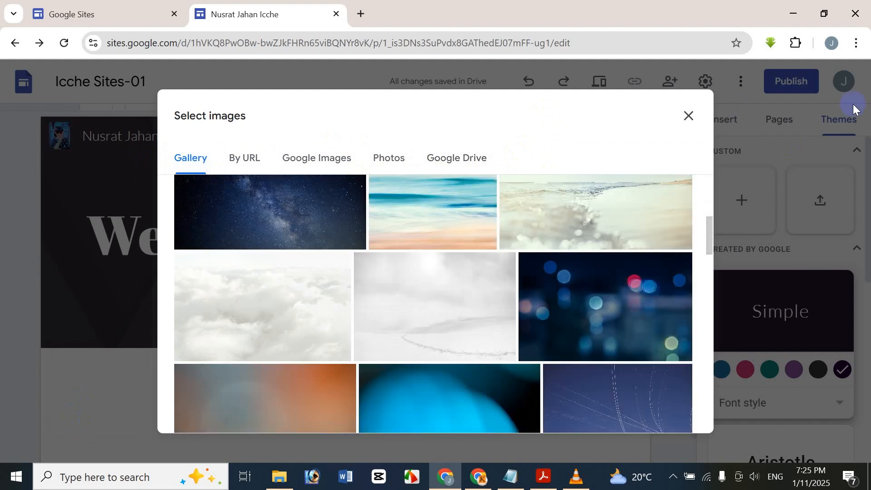
Step: Try gallery_background_12 from Bannar image_files as the header background, then reset to the theme default
click(688, 116)
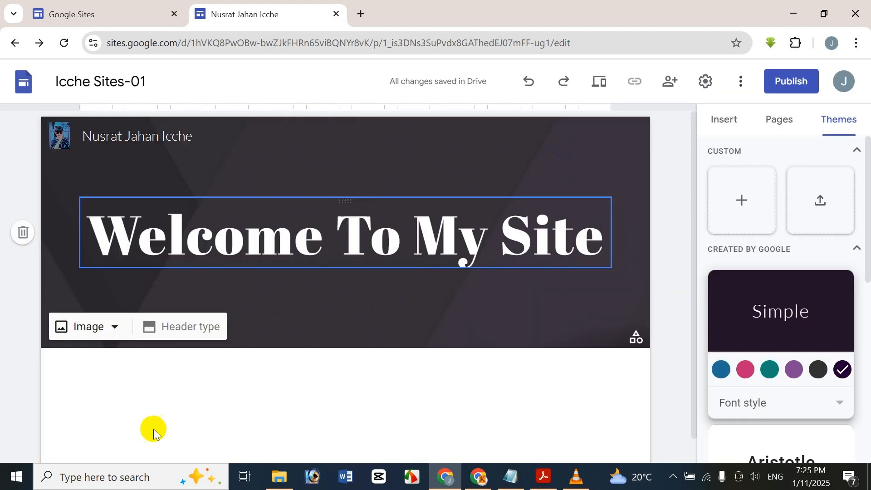
click(88, 325)
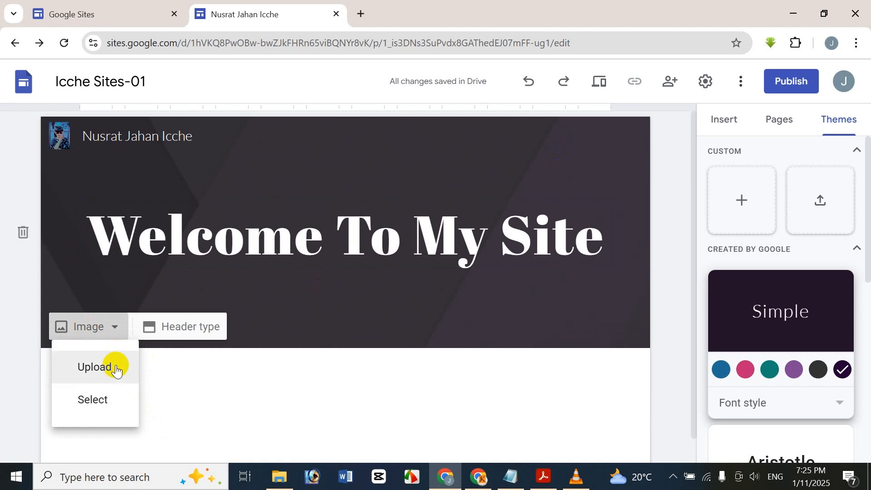
click(120, 366)
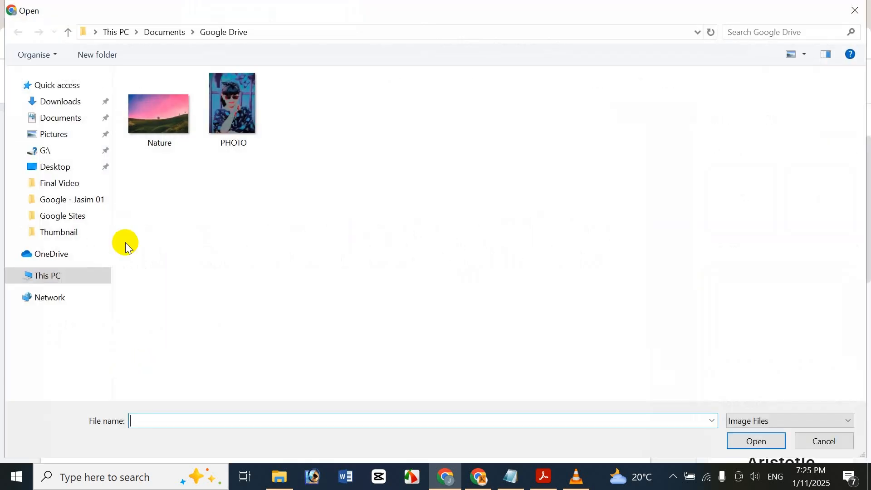
click(51, 125)
double_click(545, 110)
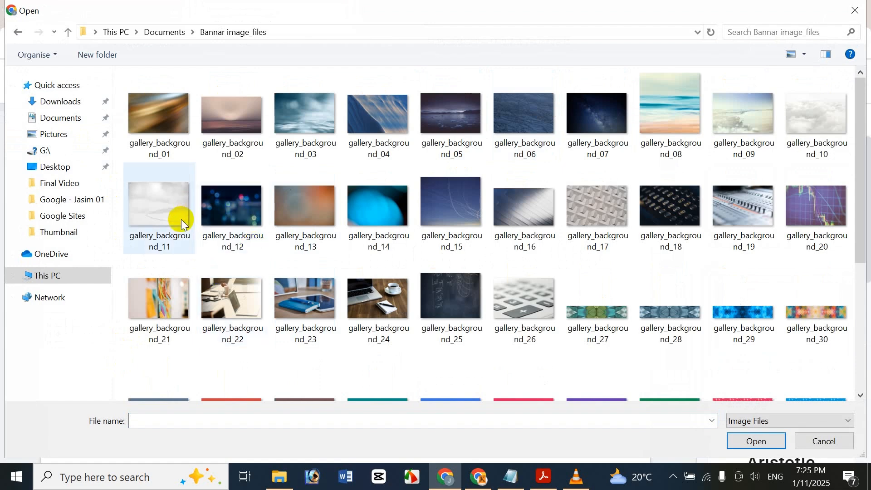
click(259, 205)
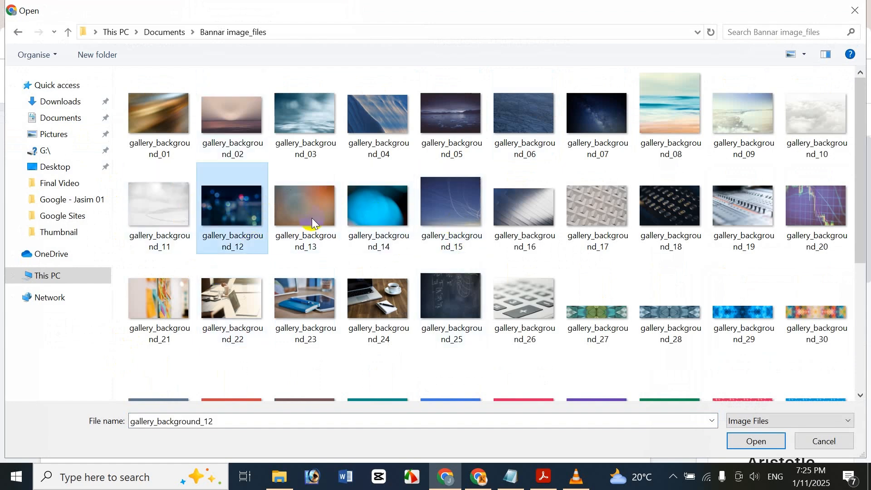
click(755, 439)
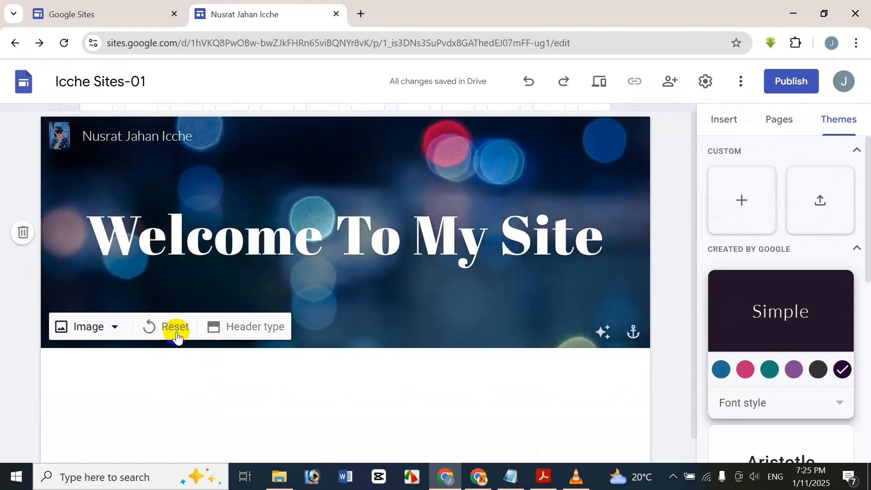
click(153, 326)
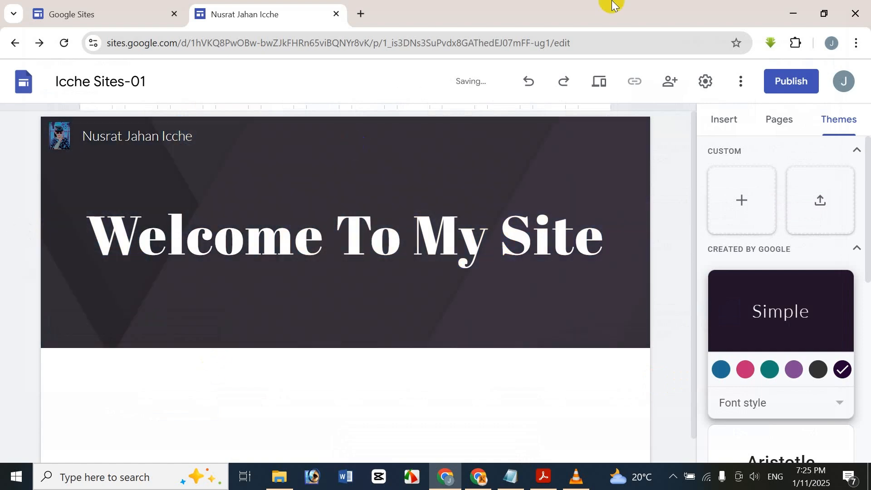
Step: Undo the reset to bring back the bokeh photo header background
click(532, 82)
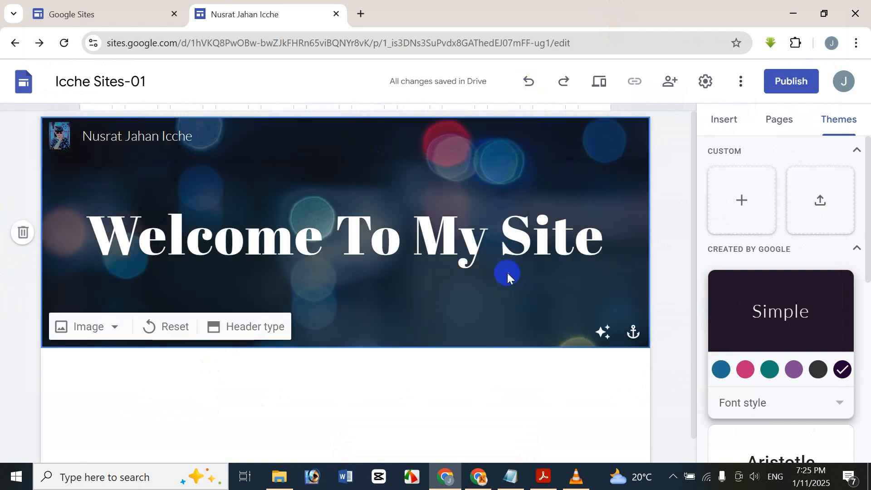
scroll(628, 287, down, 1)
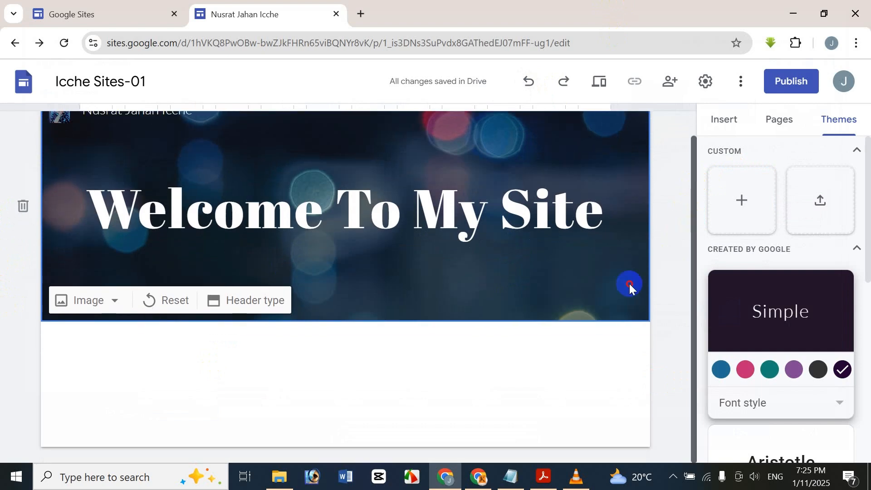
scroll(595, 321, up, 1)
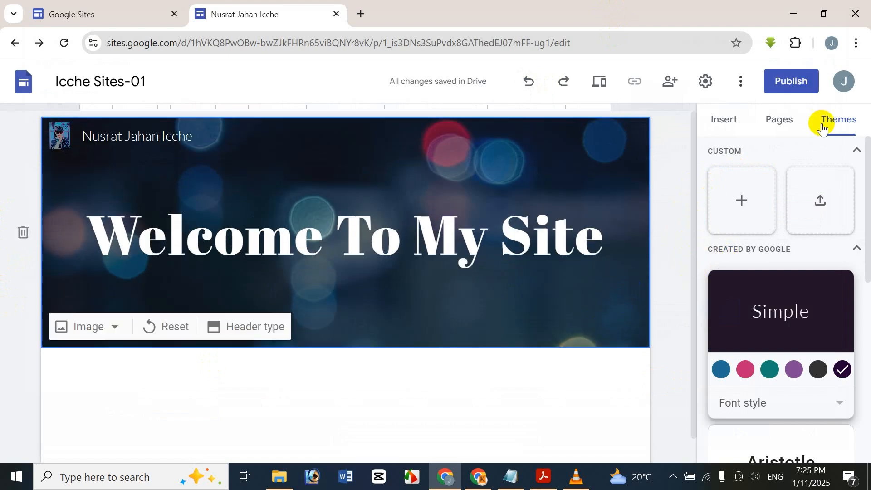
drag(866, 195, 864, 139)
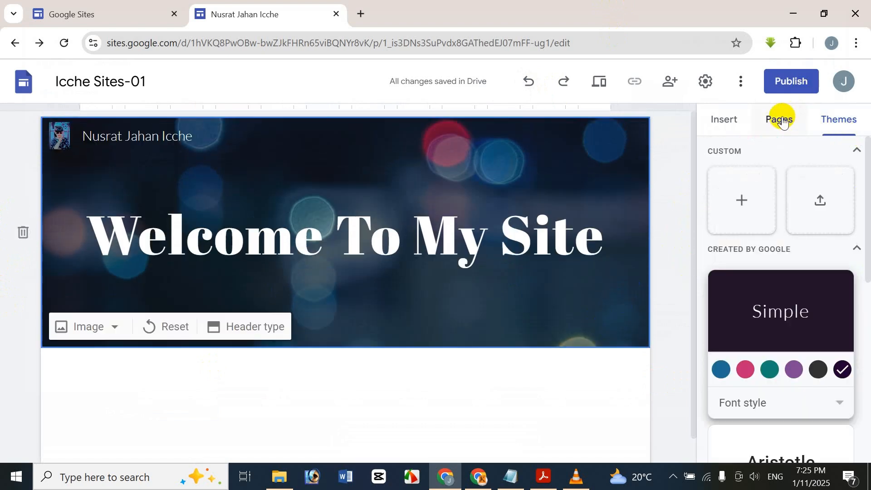
Step: Switch the side panel through Insert and Themes to the Pages list
click(747, 123)
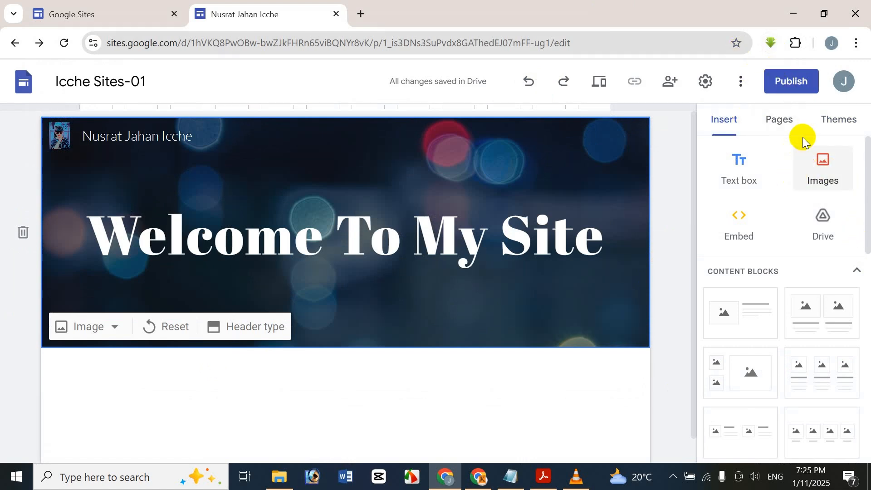
click(839, 119)
click(782, 132)
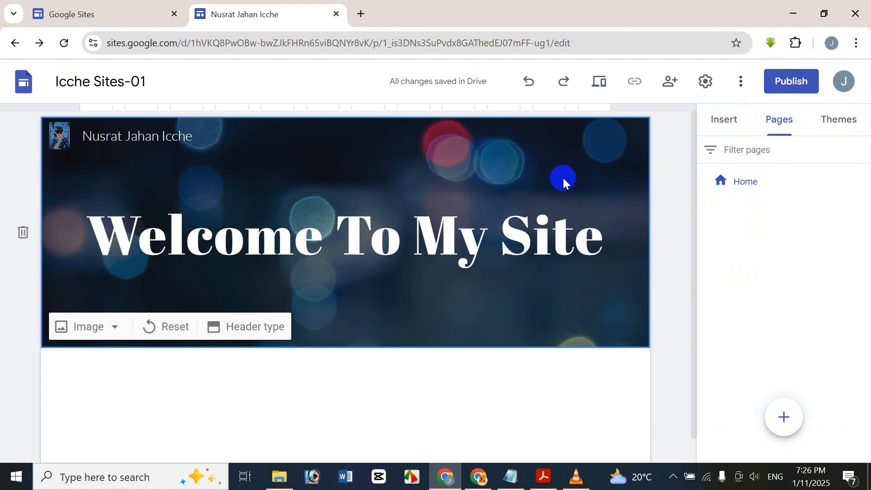
Step: Add a new page named 'ABOUT ME' from the Pages panel
mouse_move(785, 422)
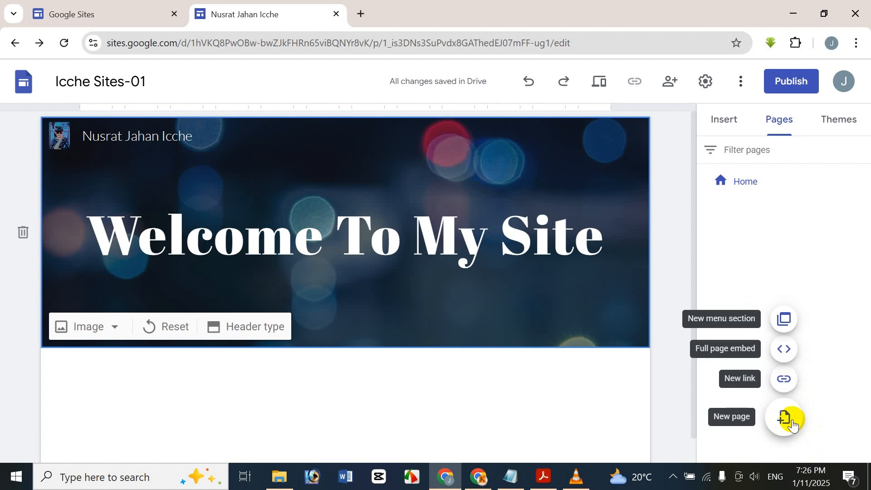
click(792, 425)
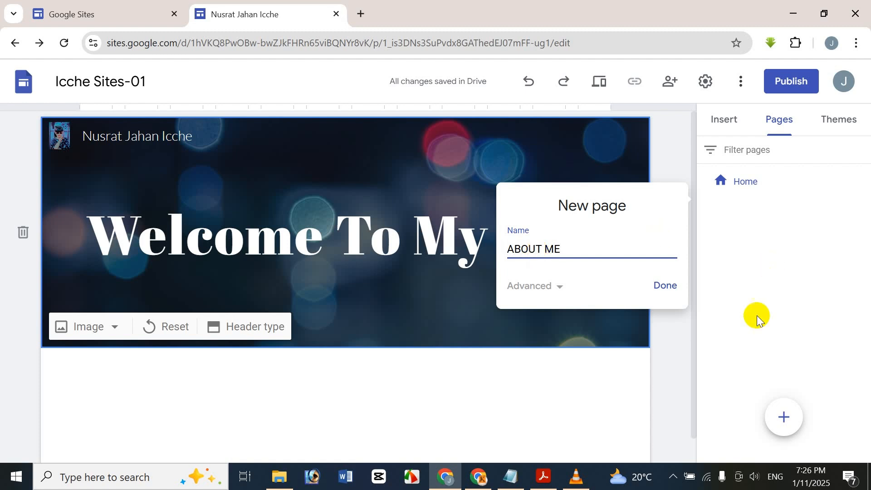
click(666, 286)
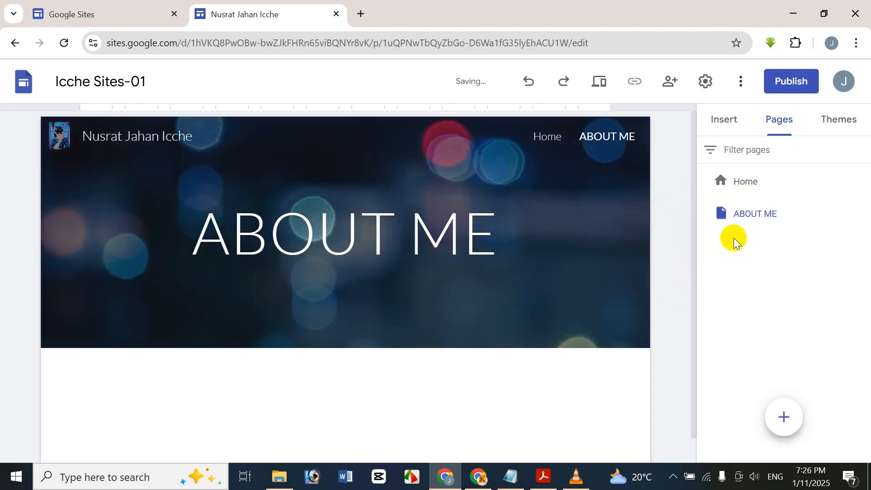
Step: Create a new page named CONTACT
click(449, 219)
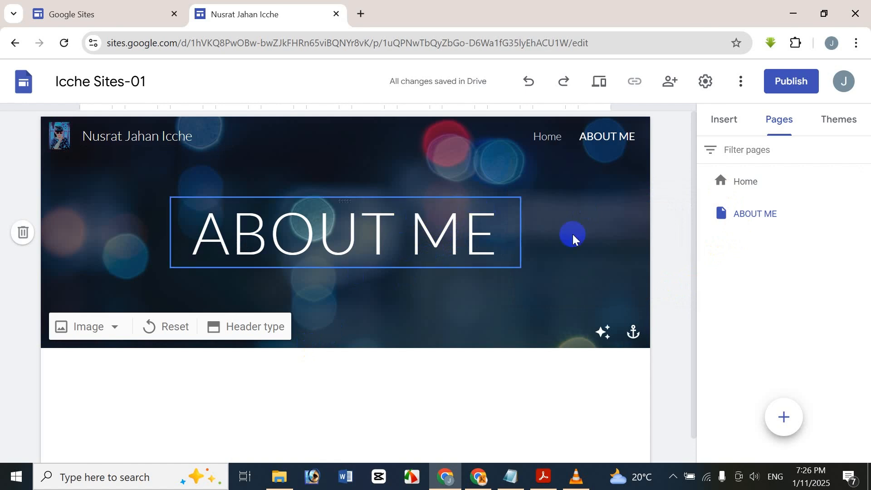
mouse_move(779, 417)
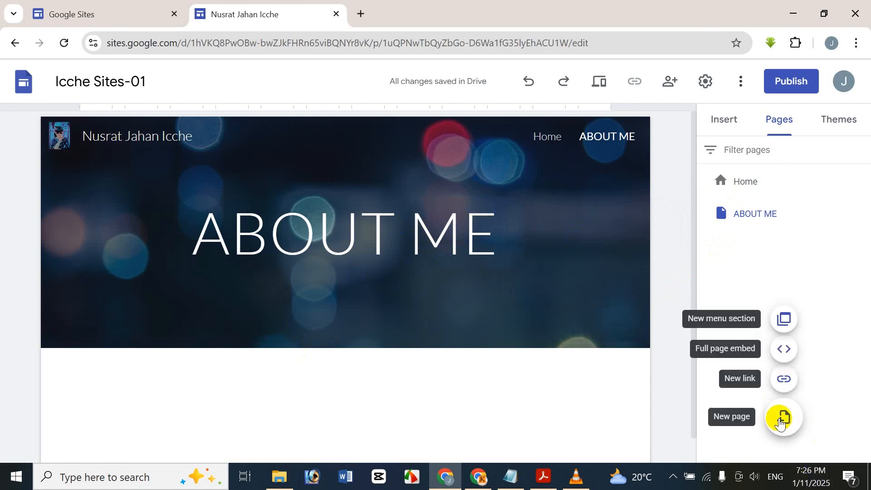
click(782, 417)
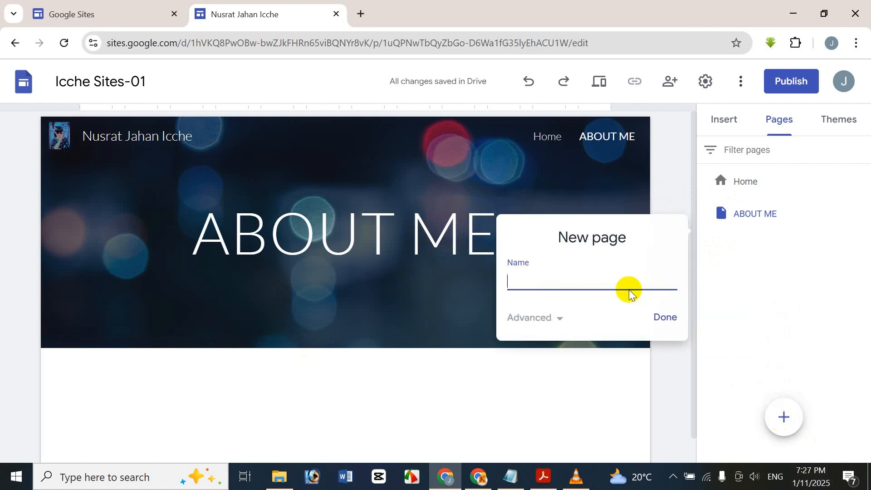
text(CONTACT)
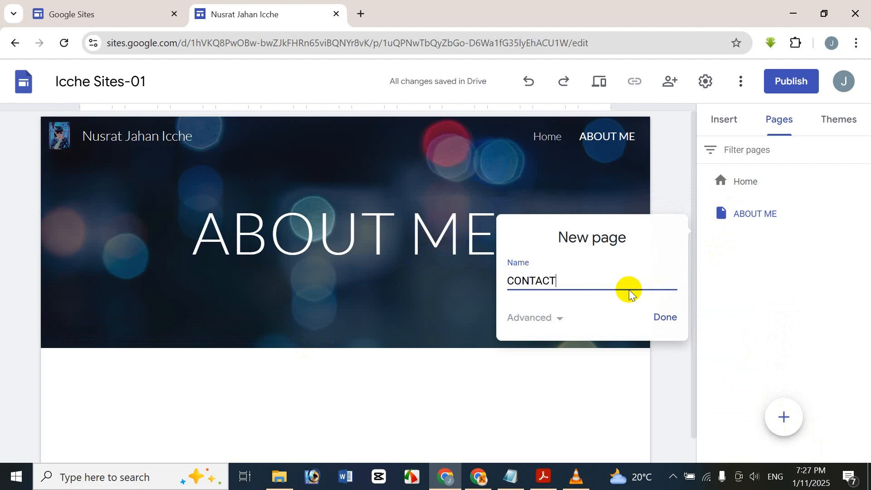
click(659, 326)
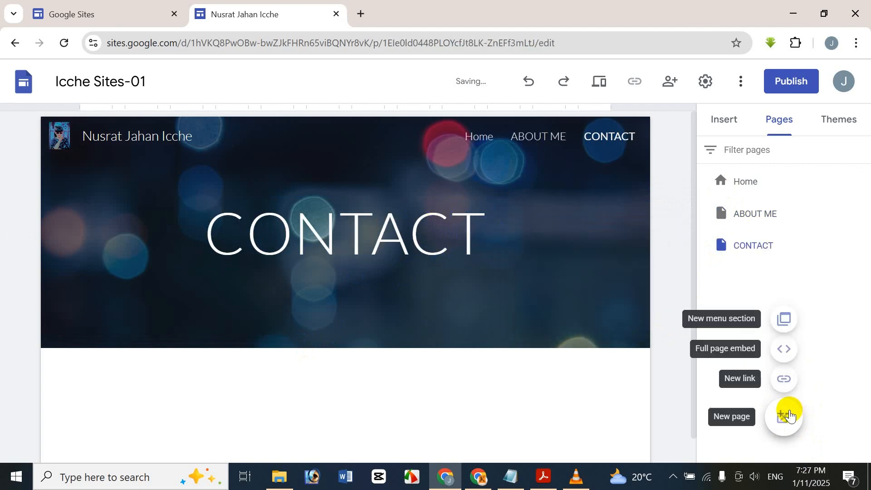
Step: Create a new page named PROTFOLIO
click(788, 413)
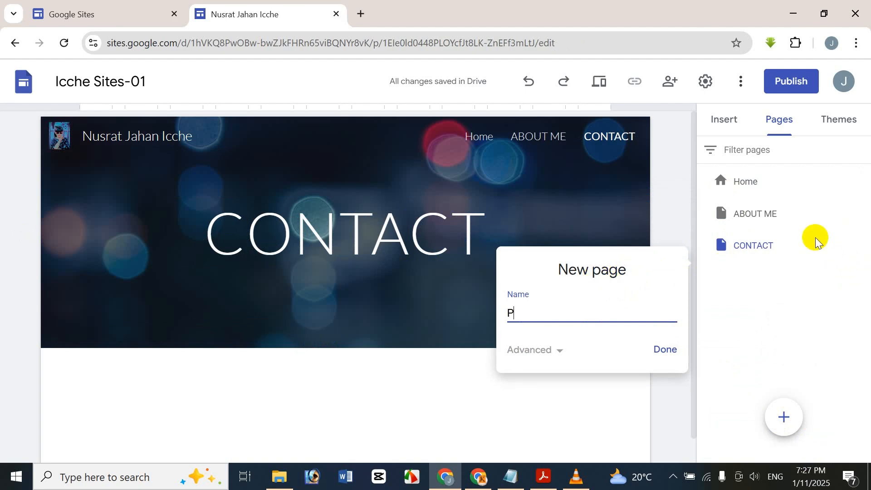
text(PROT)
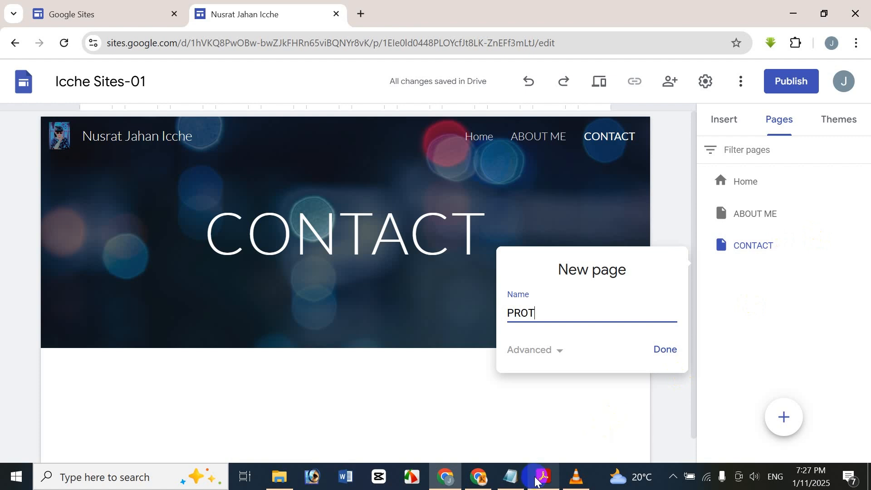
mouse_move(534, 481)
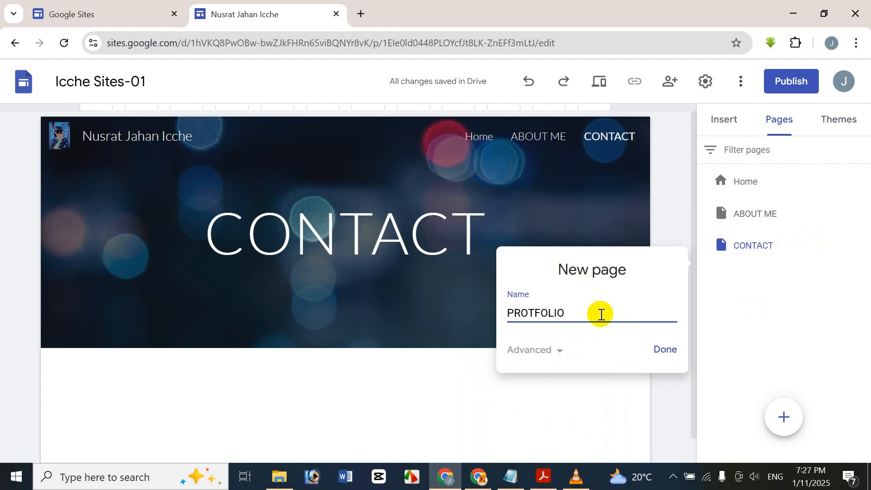
click(656, 352)
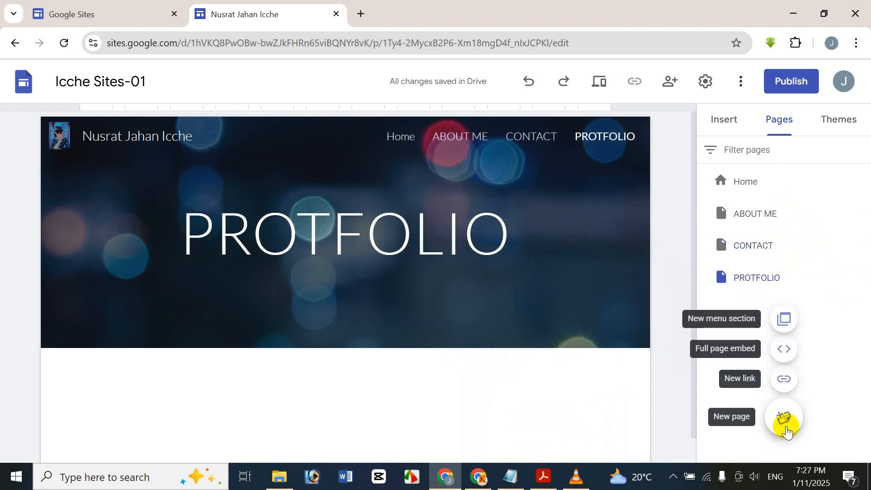
Step: Add a fifth page named VIDEO after PROTFOLIO
click(783, 420)
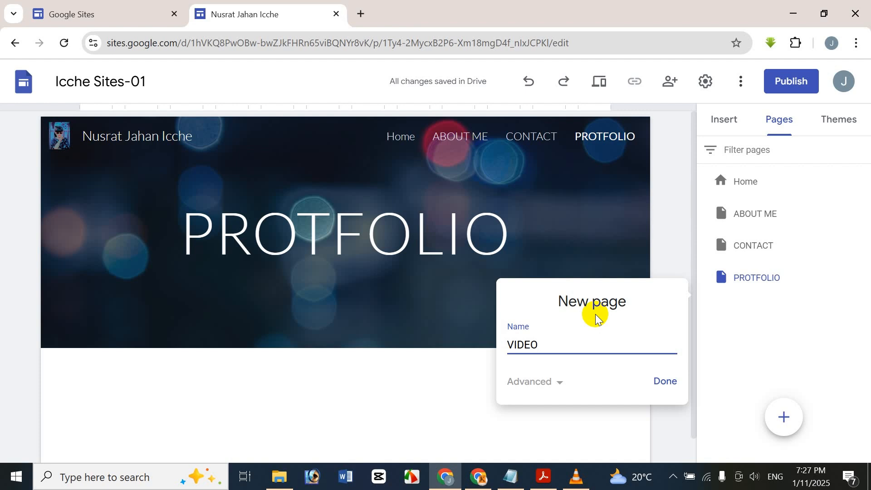
click(665, 385)
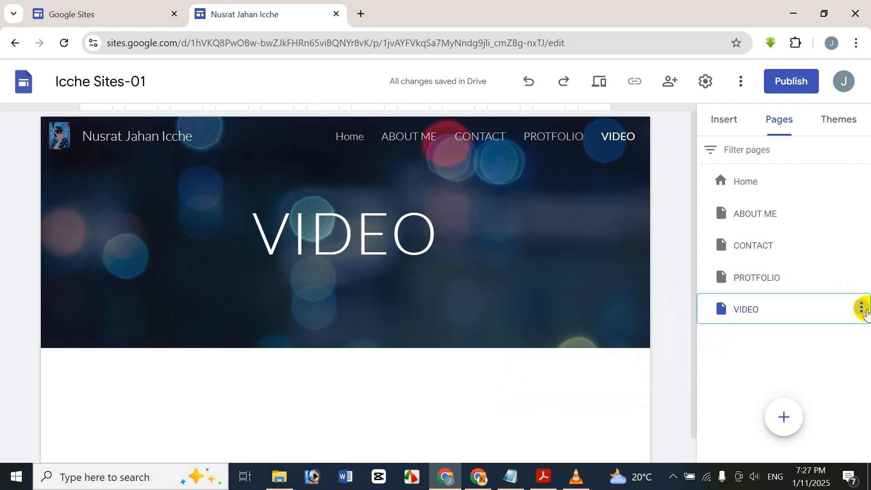
click(861, 308)
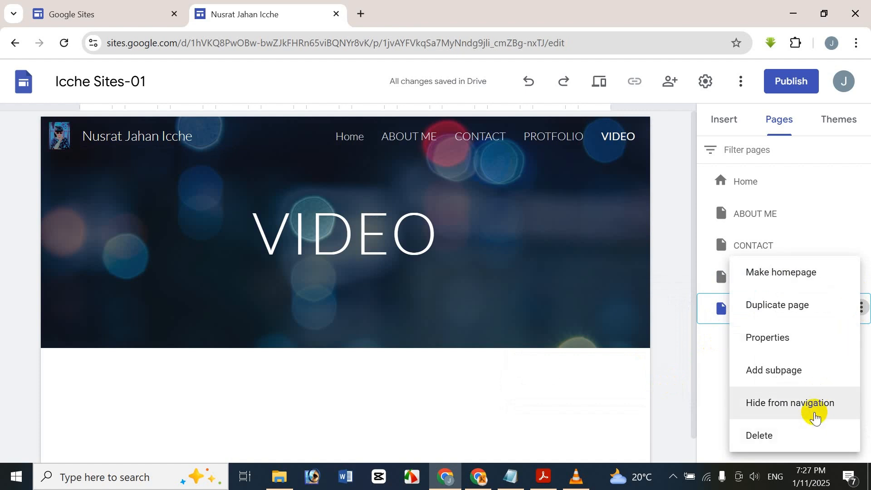
Step: Look at the VIDEO page properties and a PROTFOLIO duplicate, cancelling both unchanged
click(782, 343)
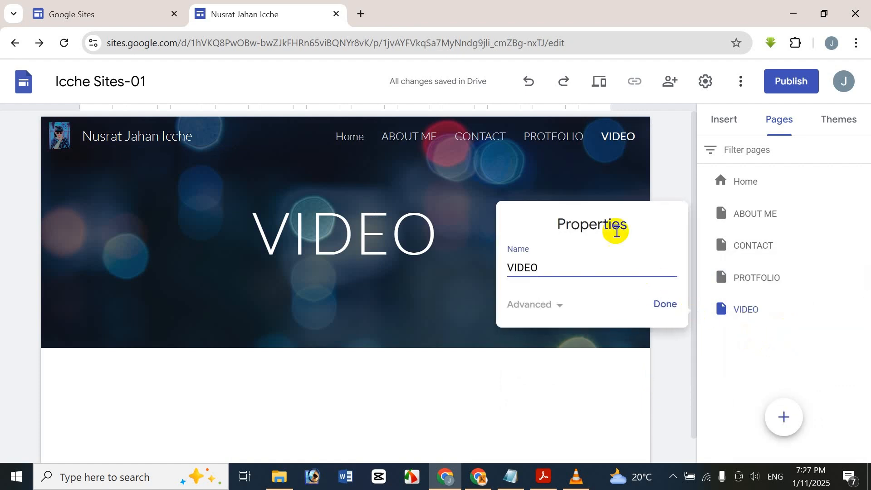
click(805, 347)
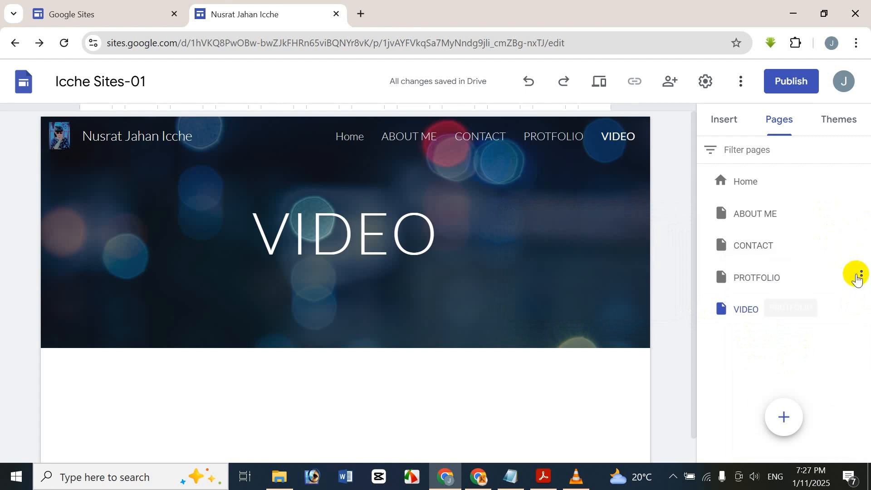
click(863, 275)
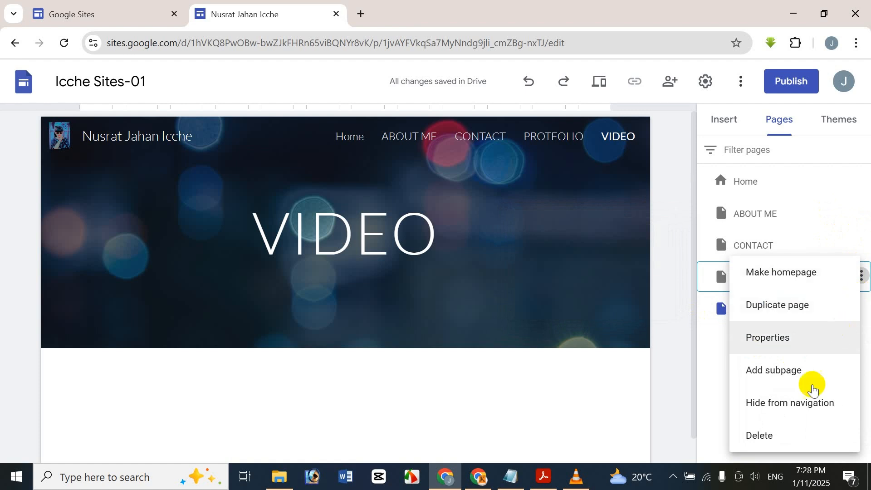
click(824, 307)
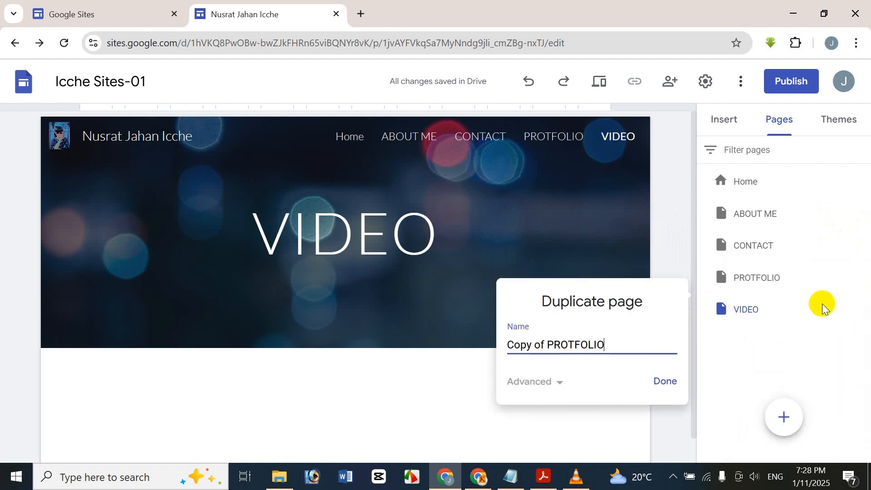
click(752, 375)
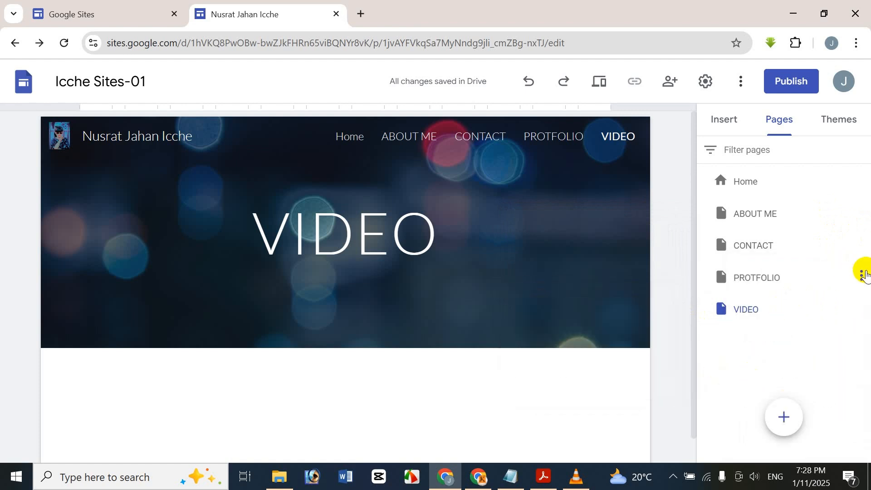
Step: Add subpages PAGE 1 and PAGE 2 under PROTFOLIO
click(864, 278)
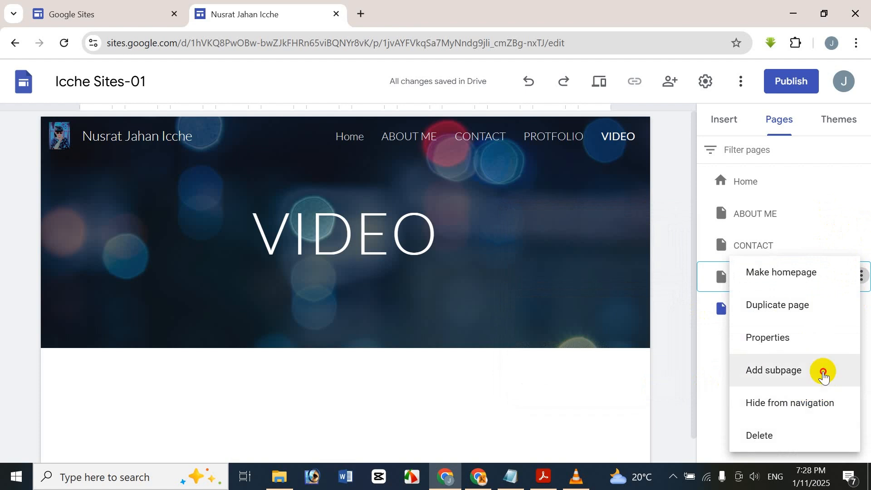
click(823, 371)
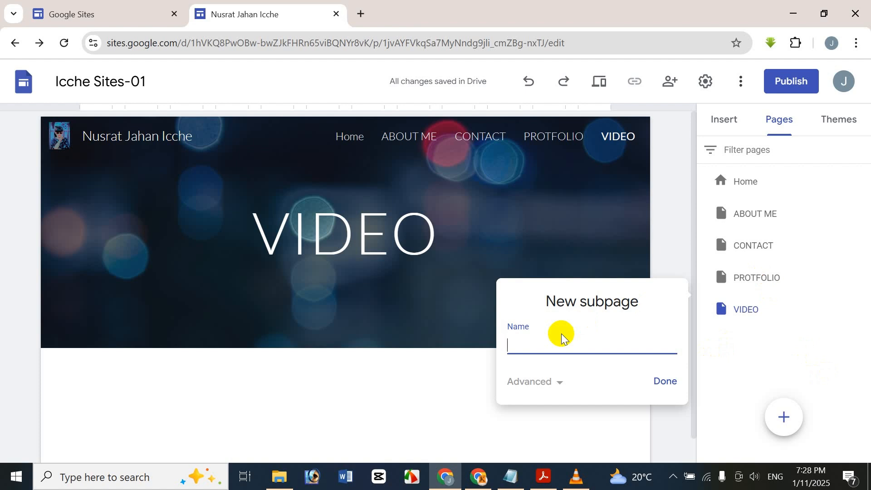
text(PAGE 1)
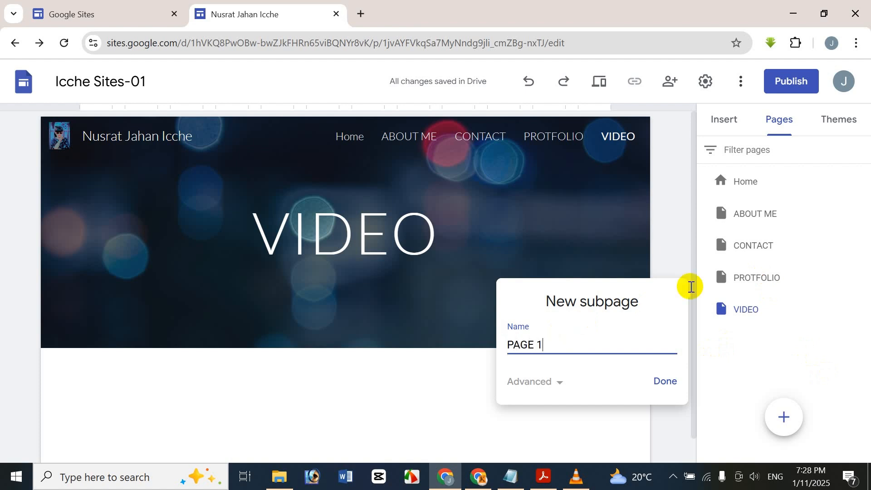
click(655, 385)
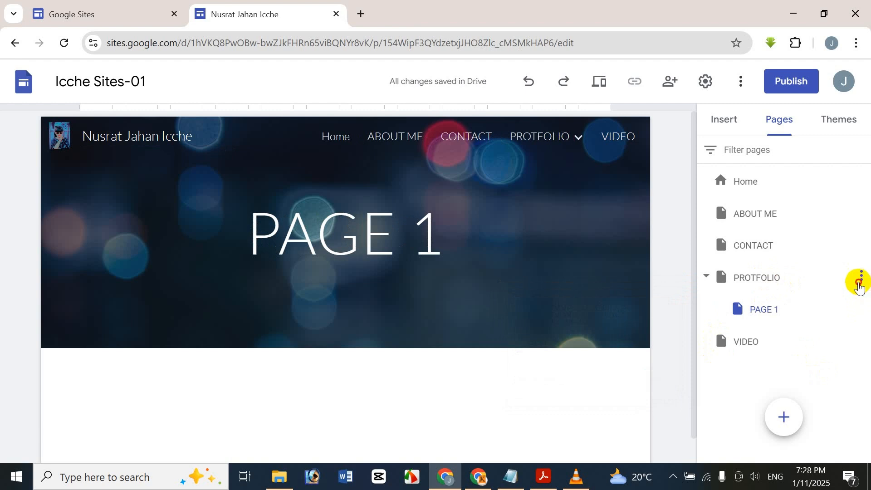
click(859, 278)
click(811, 362)
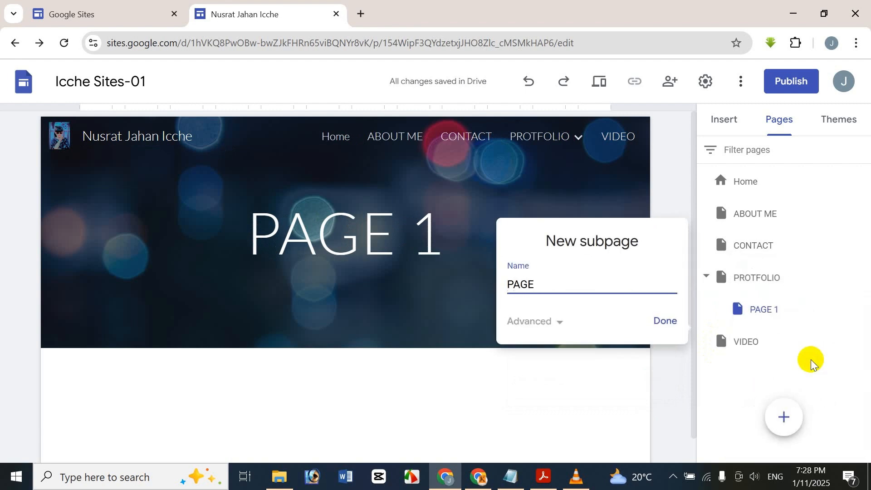
text(PAGE 2)
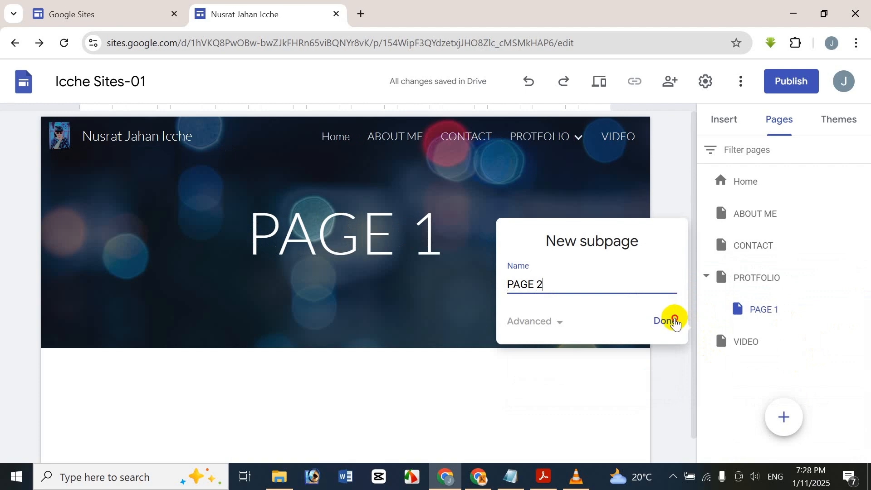
click(672, 320)
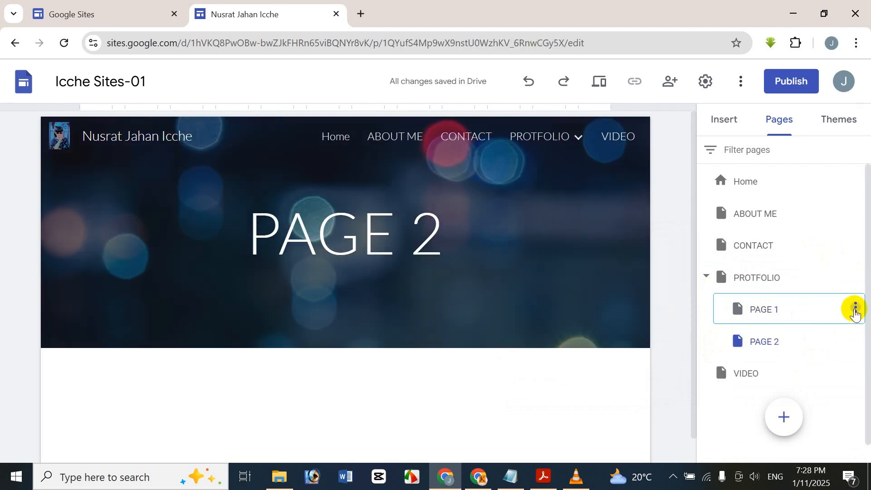
Step: Add an OK KO subpage under PAGE 1
click(854, 308)
click(800, 365)
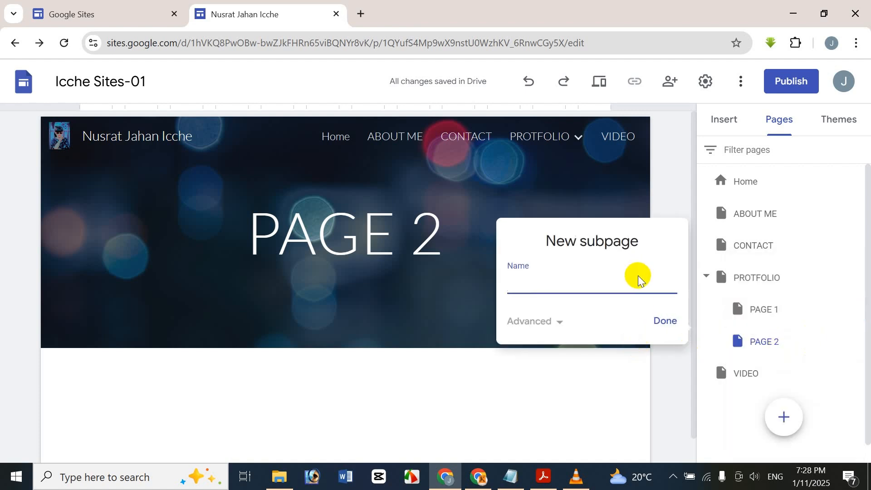
text(OK KO)
click(665, 323)
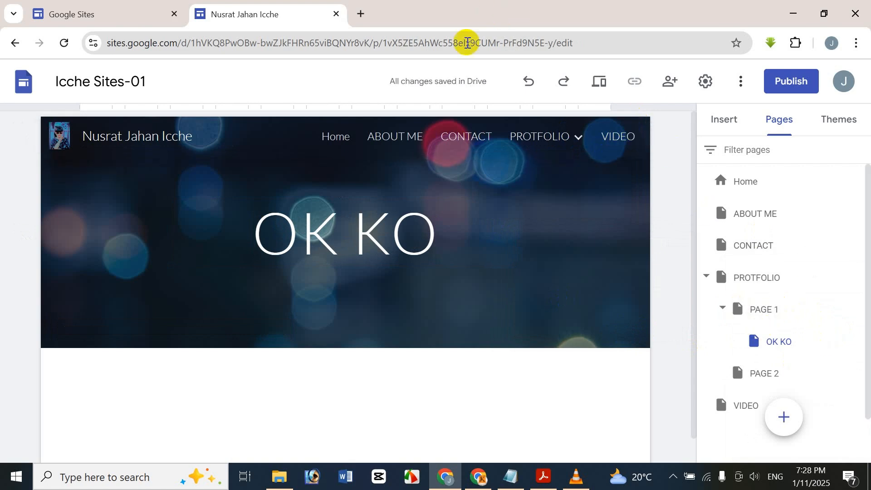
click(521, 138)
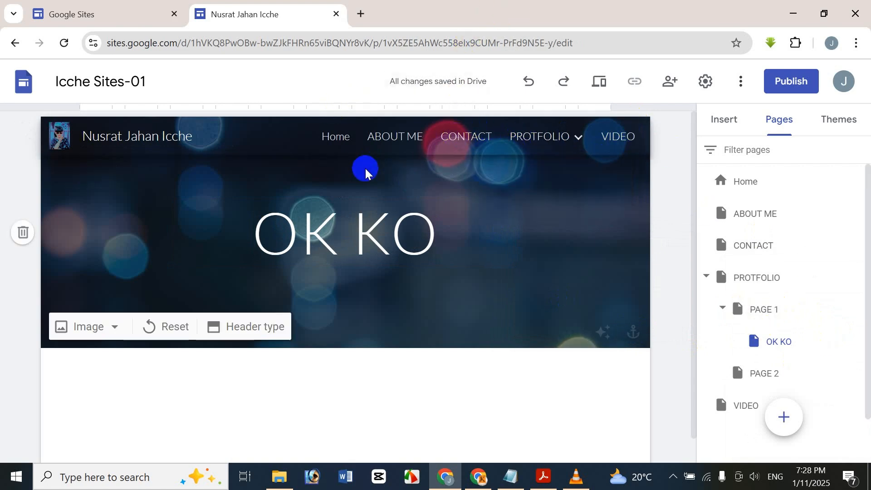
click(322, 142)
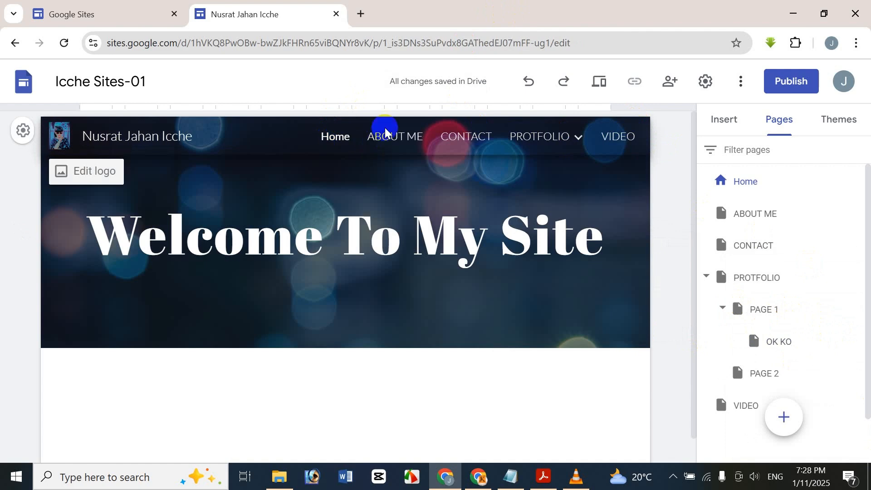
click(449, 214)
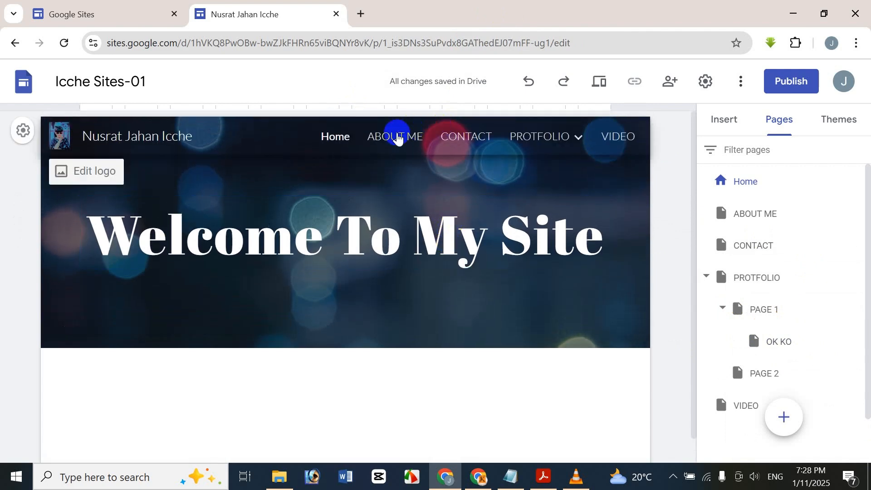
click(395, 136)
click(521, 137)
click(476, 138)
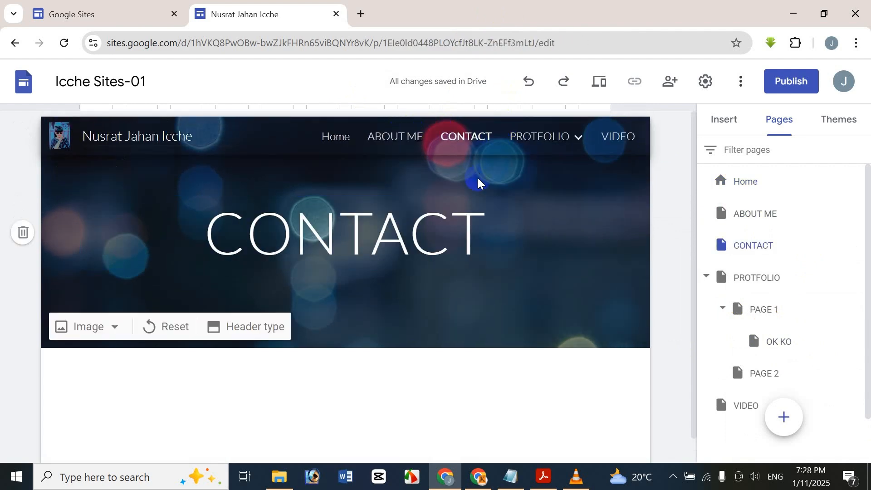
click(537, 135)
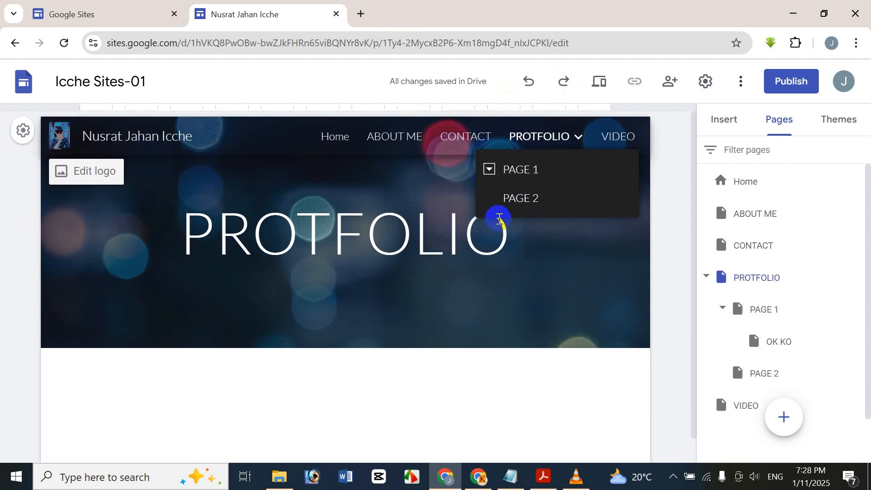
click(560, 175)
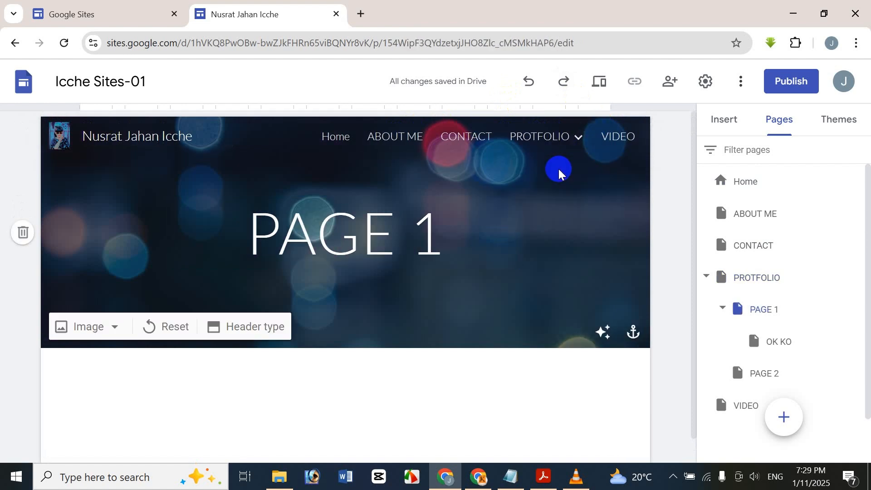
mouse_move(557, 136)
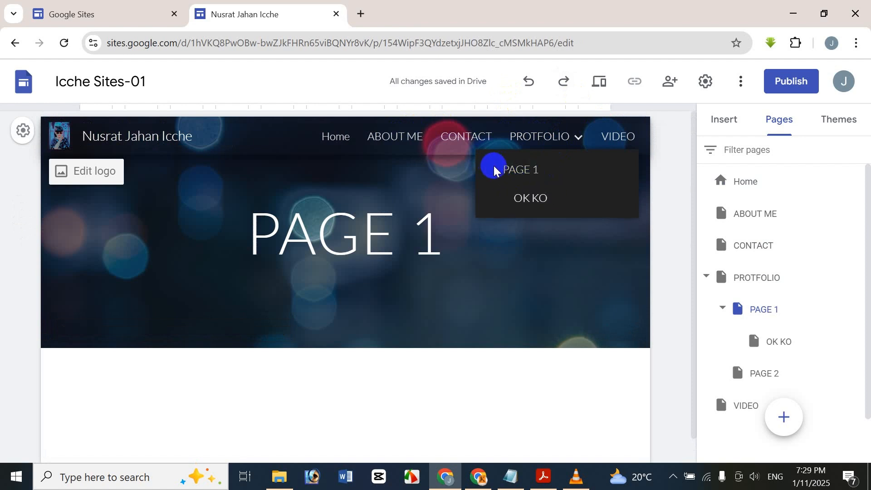
click(533, 202)
Step: Delete the OK KO subpage so PROTFOLIO keeps only PAGE 1 and PAGE 2
mouse_move(844, 336)
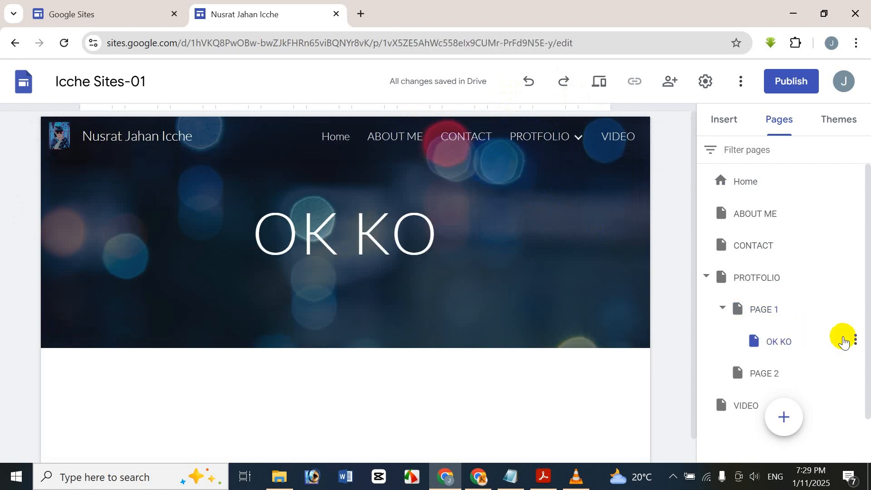
click(856, 341)
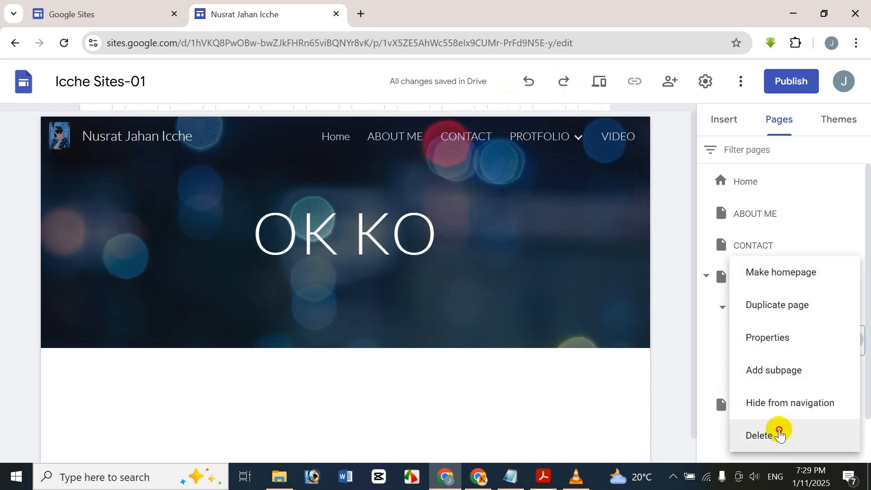
click(777, 433)
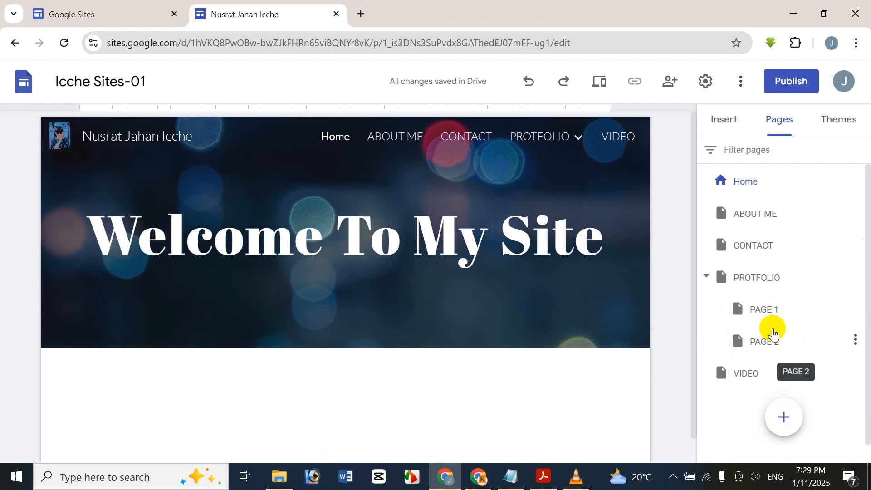
click(723, 118)
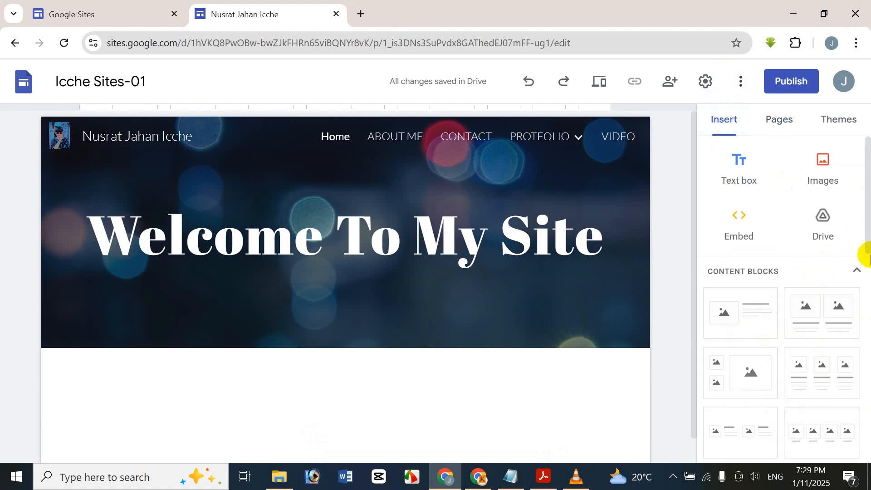
Step: Add a text box below the banner with sample lines SDFFS, FSD, F, SDFDFSDFSDF
click(729, 188)
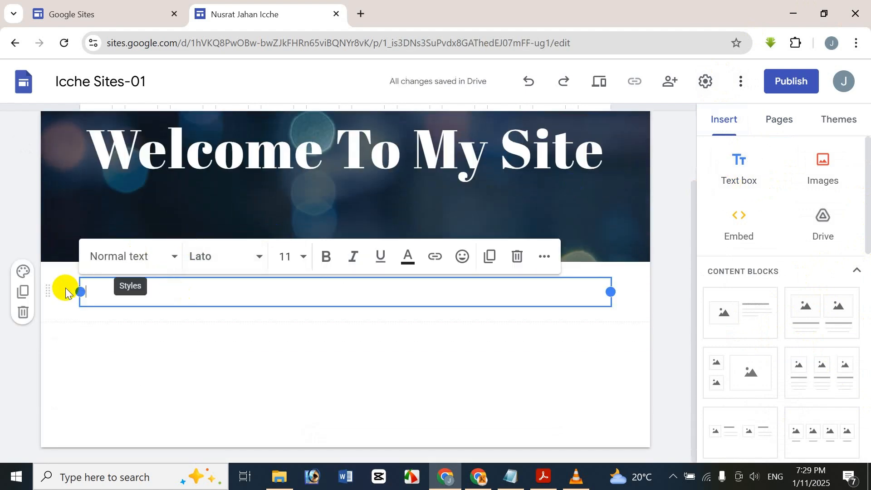
text(SDFFS)
key(Return)
text(FSD)
key(Return)
text(F)
key(Return)
text(SDFDFSDFSDF)
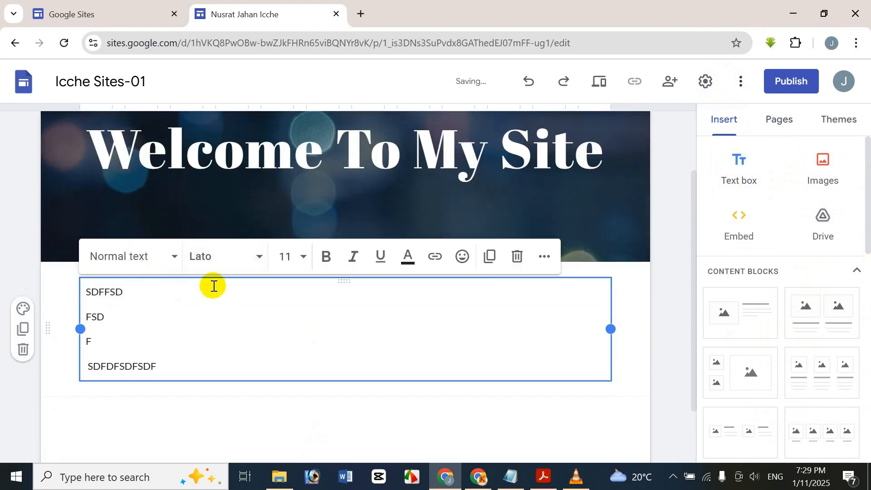
Step: Make all the text a Subheading in bold Anek Bangla
key(ctrl+a)
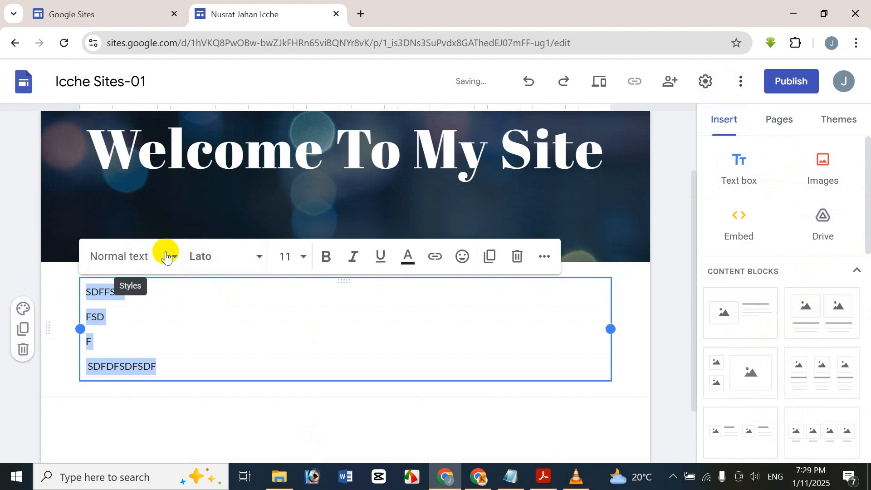
click(171, 267)
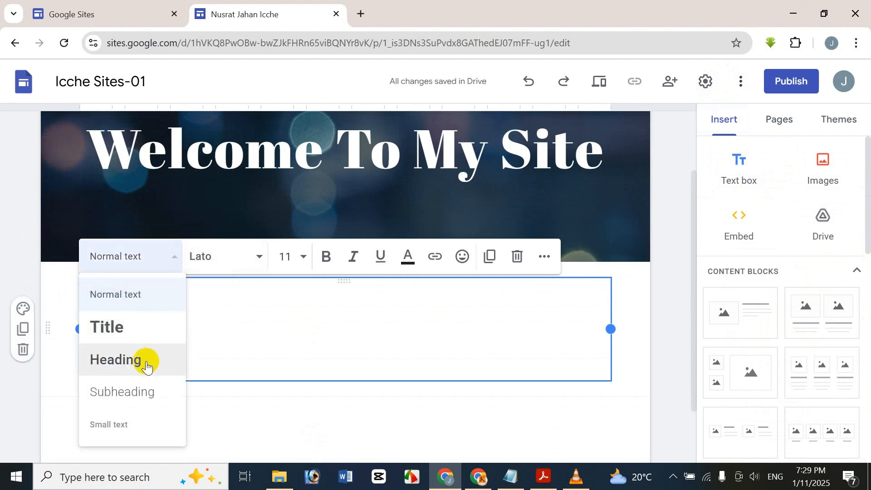
click(149, 392)
click(195, 254)
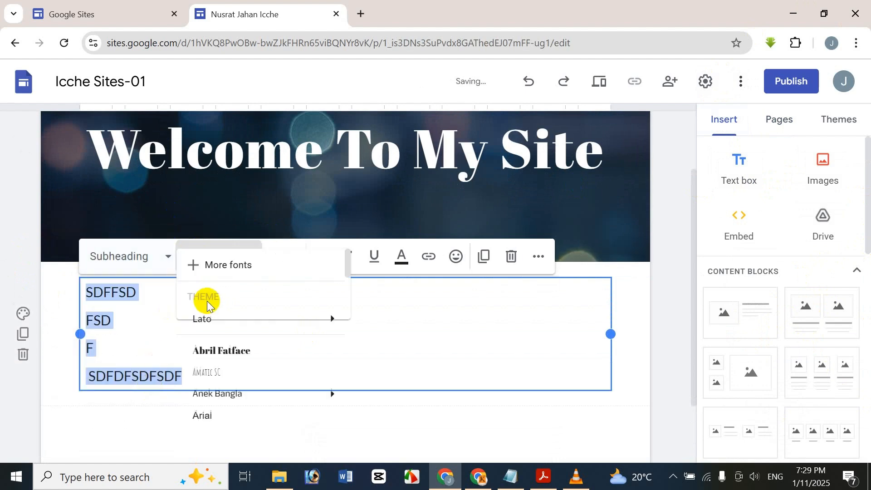
mouse_move(224, 414)
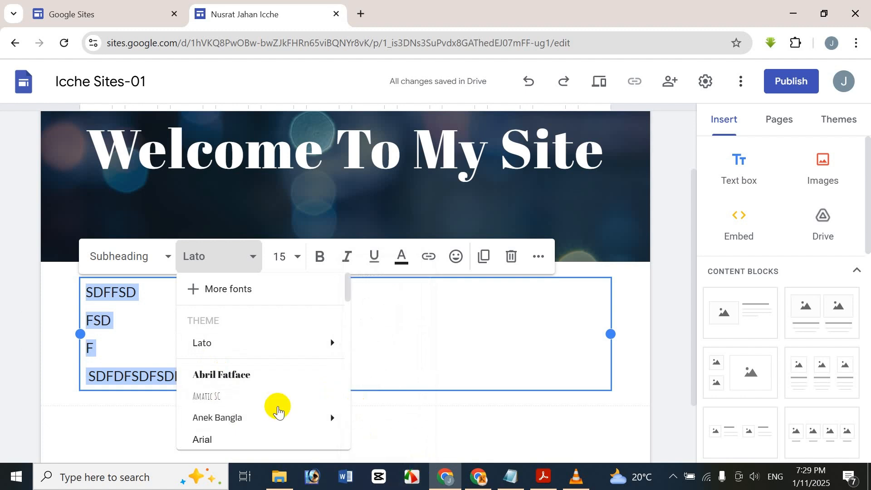
mouse_move(274, 422)
click(368, 382)
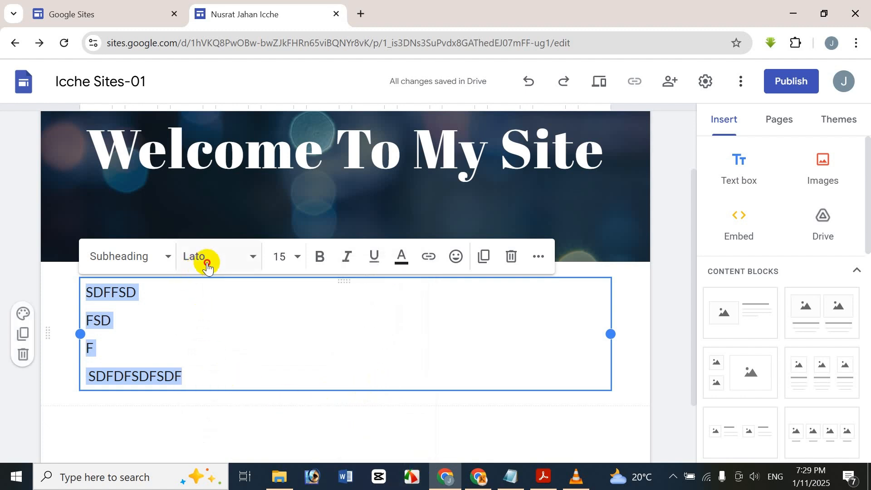
click(205, 259)
mouse_move(321, 414)
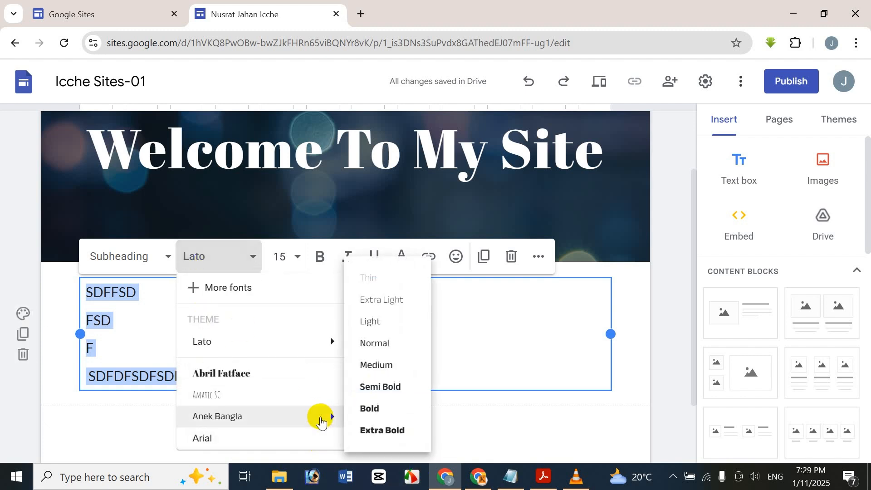
click(391, 410)
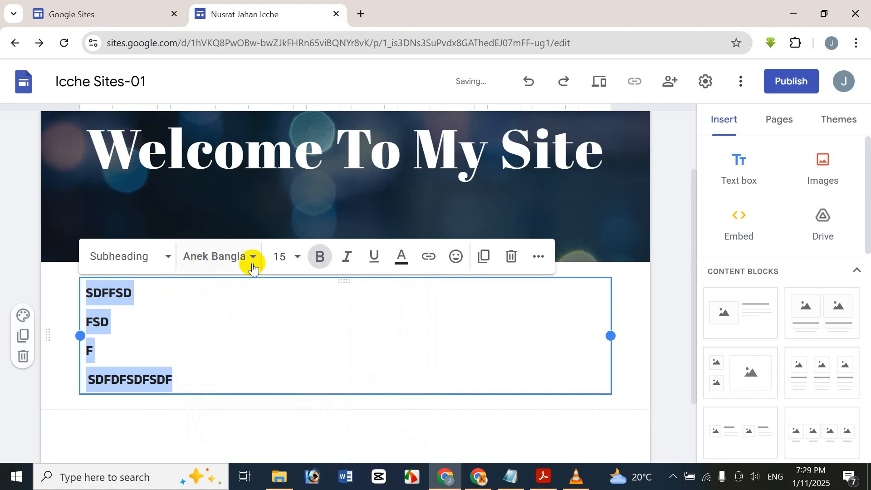
Step: Set the text size to 12 and make it italic and underlined
click(278, 257)
text(9)
click(289, 321)
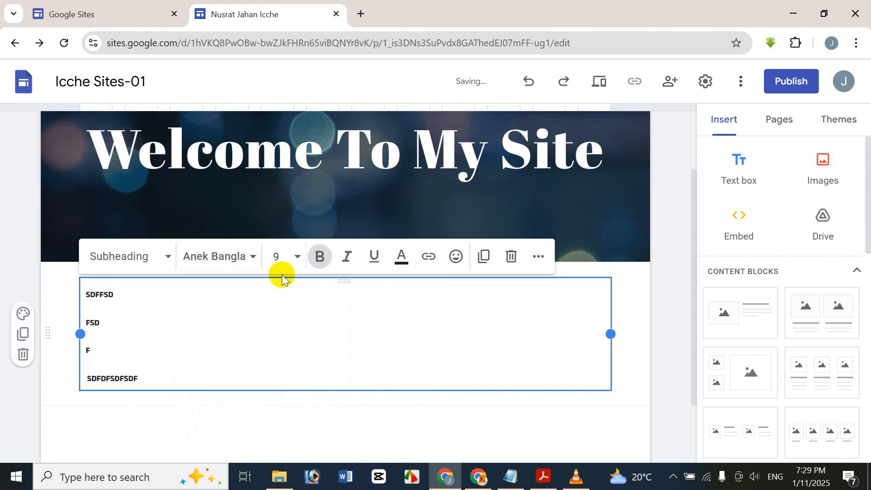
click(285, 257)
click(280, 426)
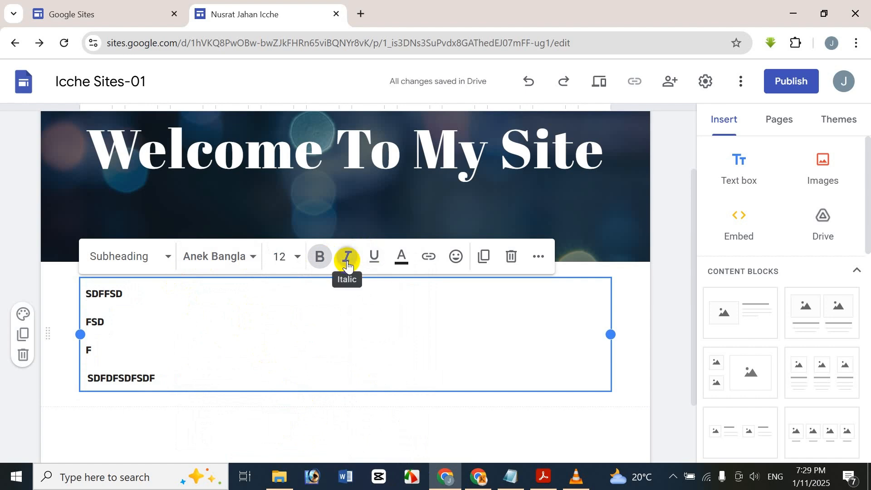
click(346, 257)
click(369, 258)
click(405, 259)
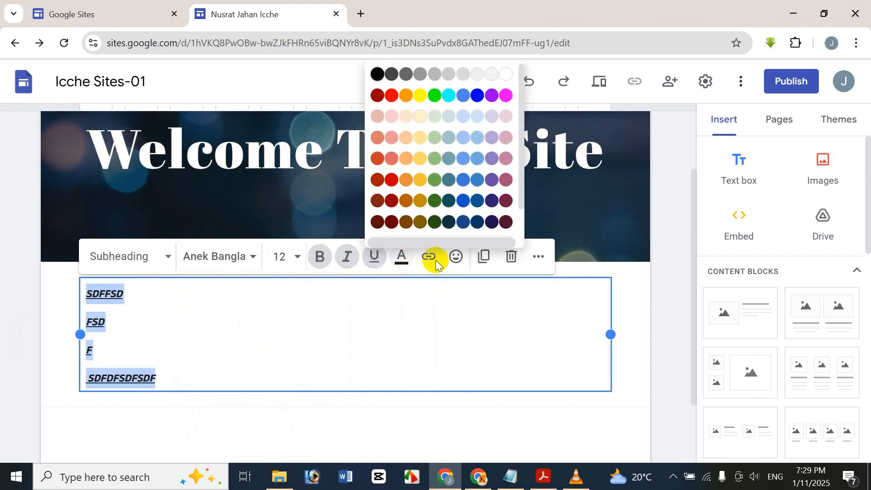
Step: Turn the text red and merge the lines into 'SDFFSD' and 'FSD SDFDFSDFSDF'
click(388, 184)
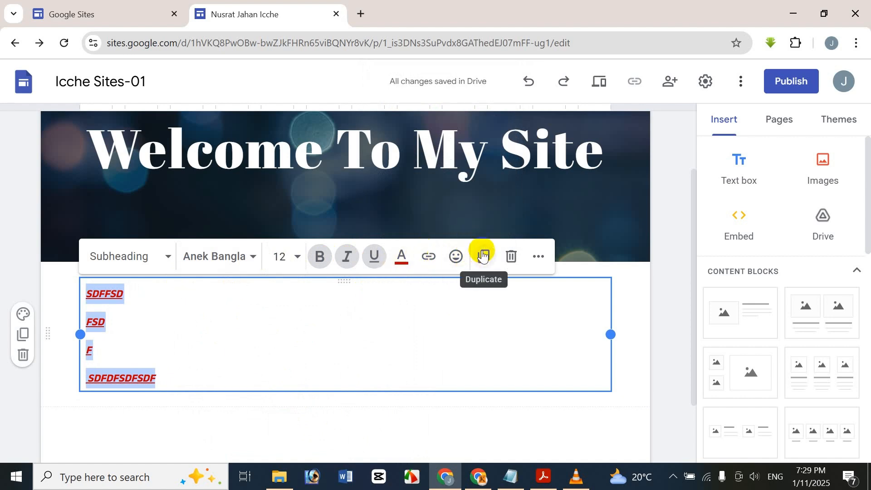
click(538, 258)
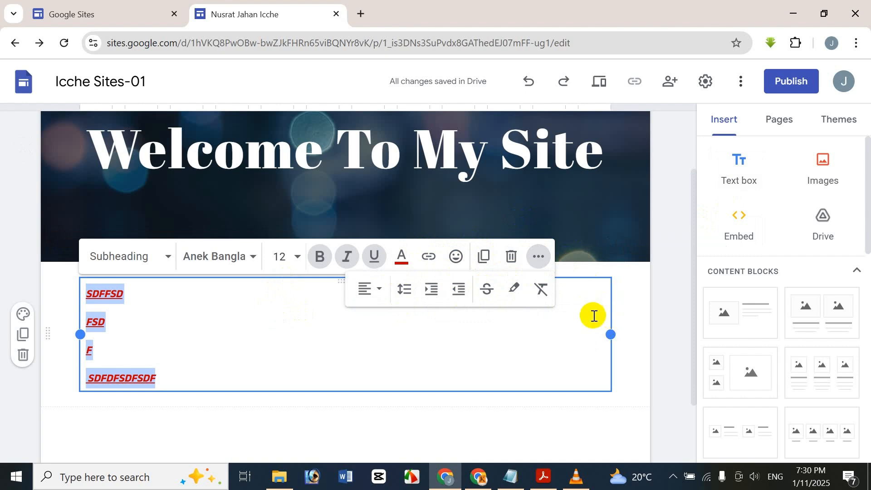
click(620, 290)
click(604, 302)
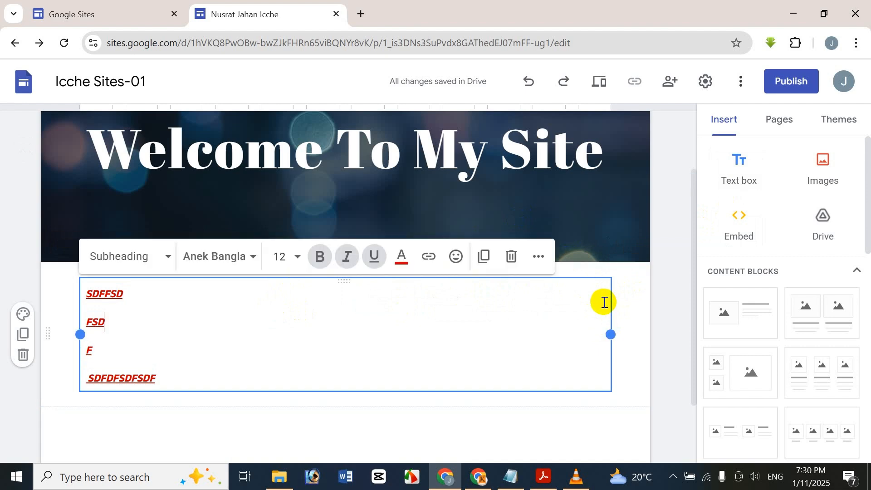
key(Delete)
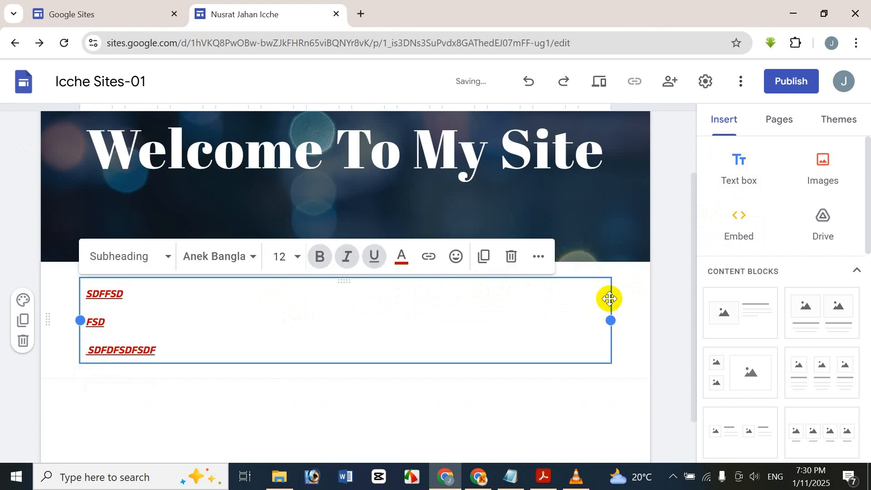
key(Delete)
Step: Delete the whole red text section below the header
click(593, 344)
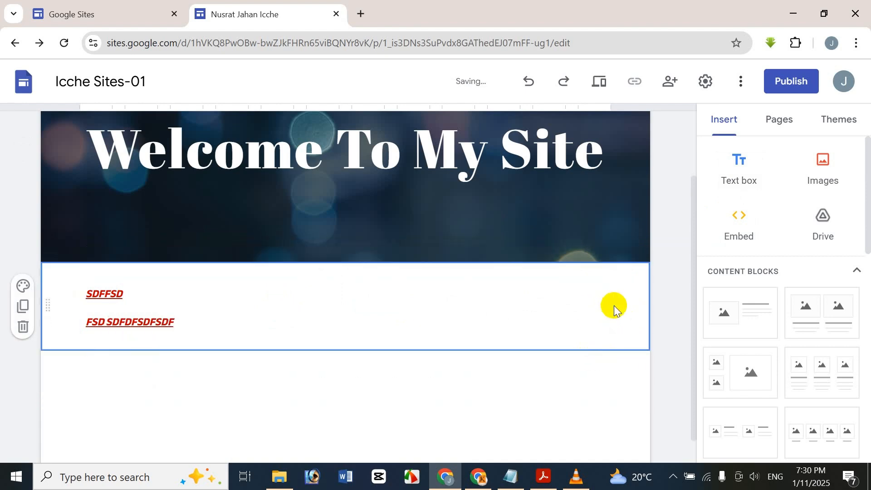
key(Delete)
click(627, 308)
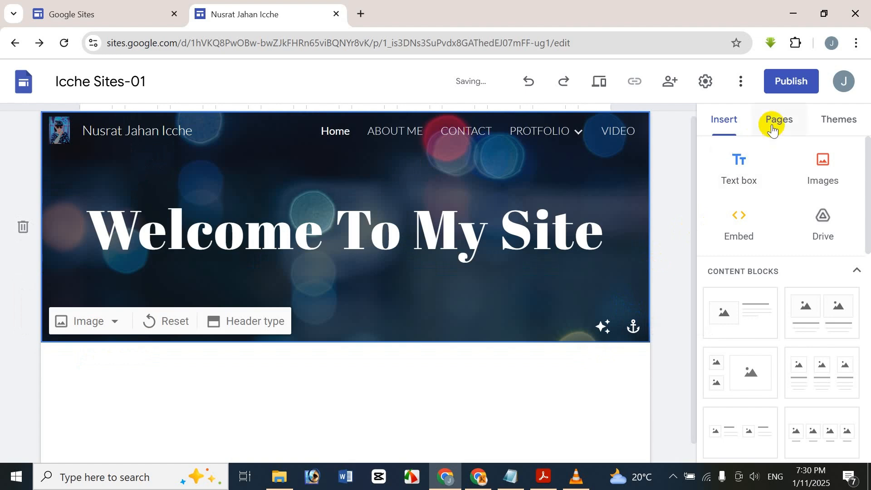
Step: Upload gallery_background_15 as an image below the header
click(588, 388)
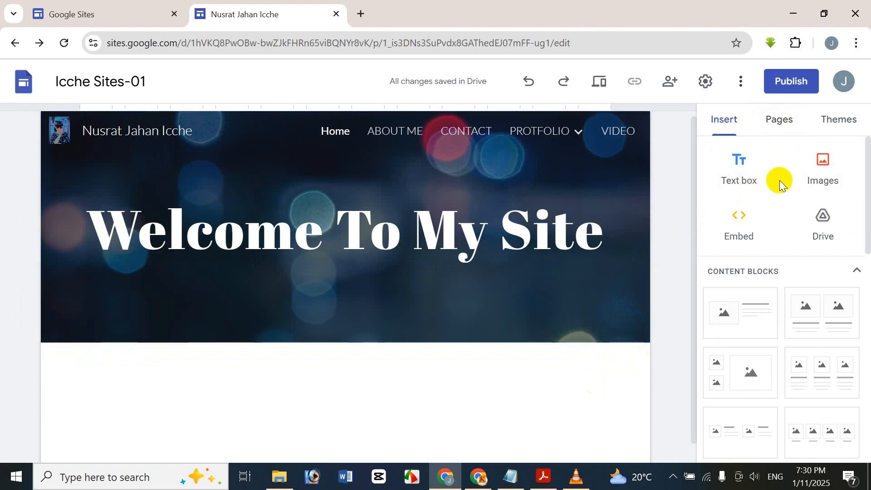
click(818, 169)
click(821, 213)
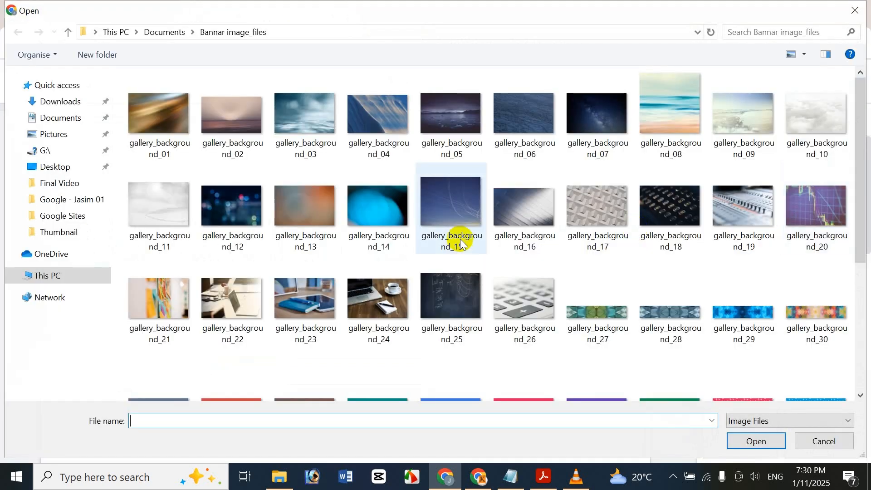
double_click(460, 242)
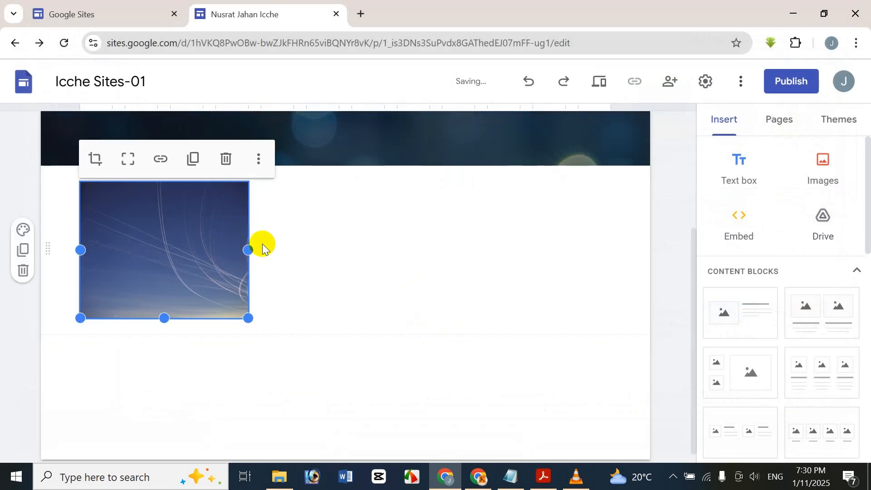
click(741, 236)
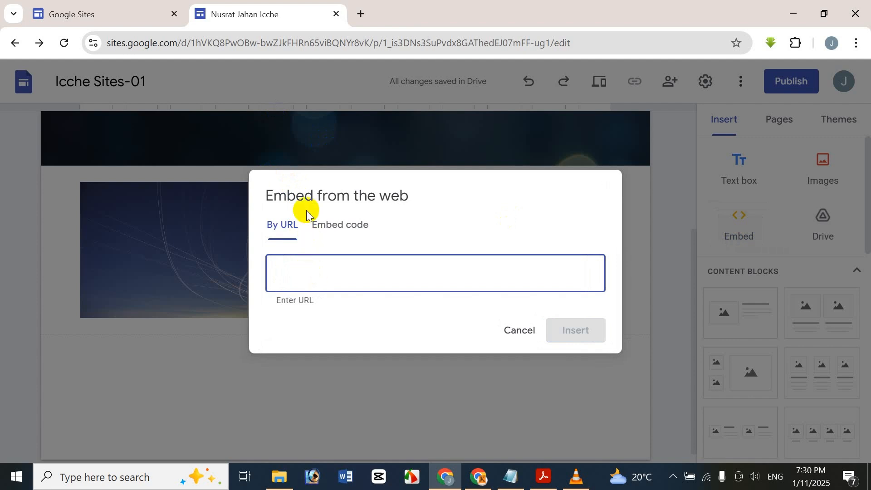
click(311, 223)
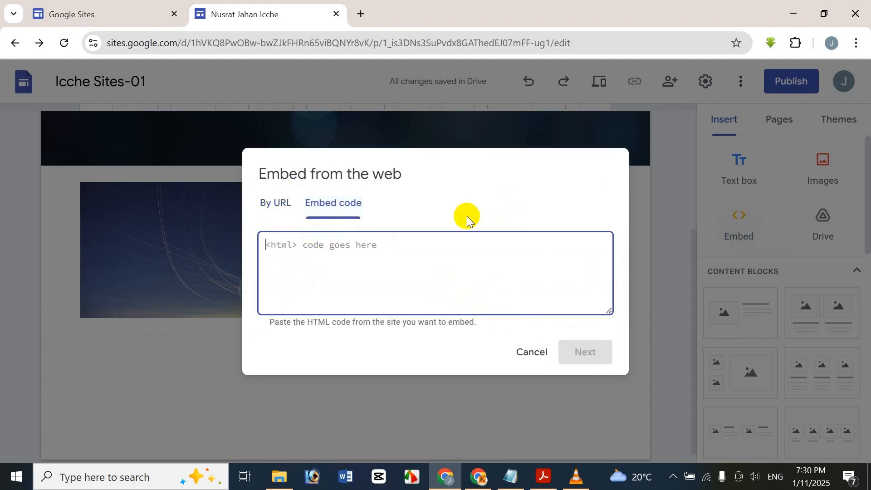
click(261, 212)
click(520, 329)
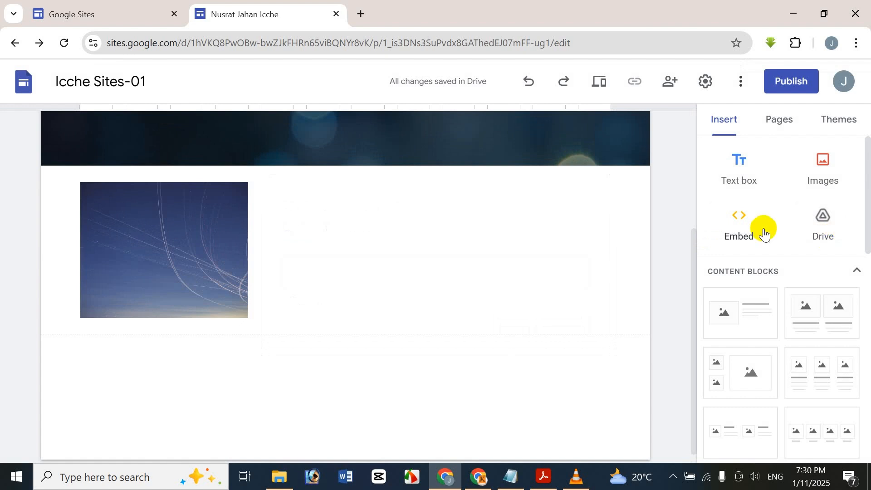
click(812, 166)
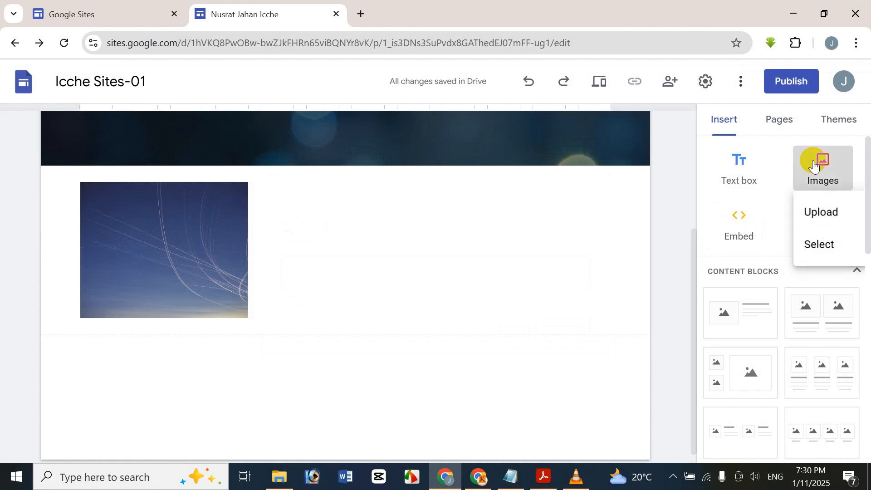
click(736, 238)
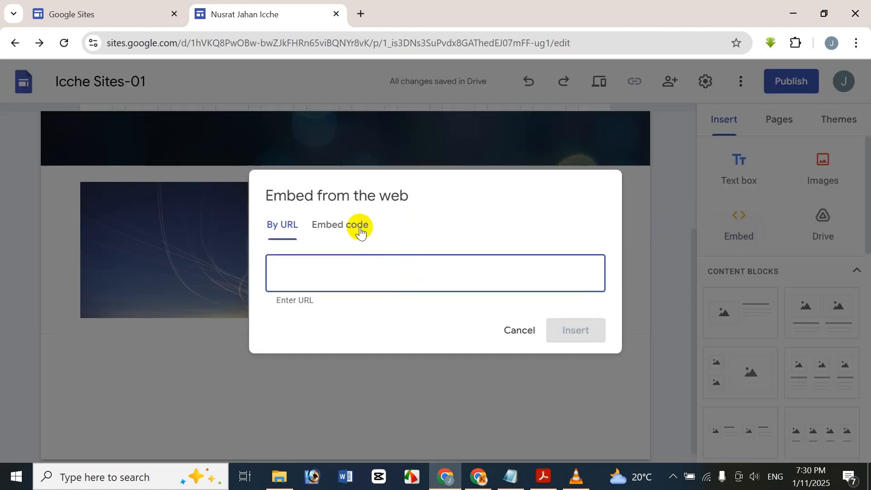
text(www,.)
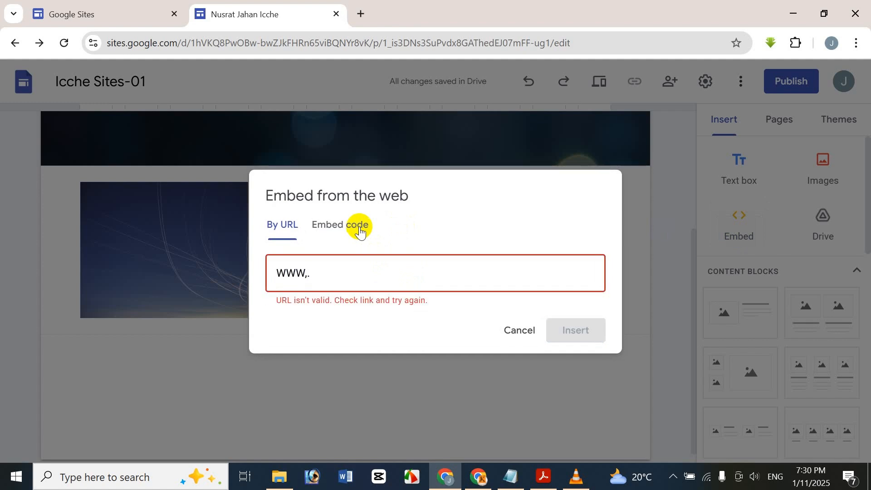
text(.)
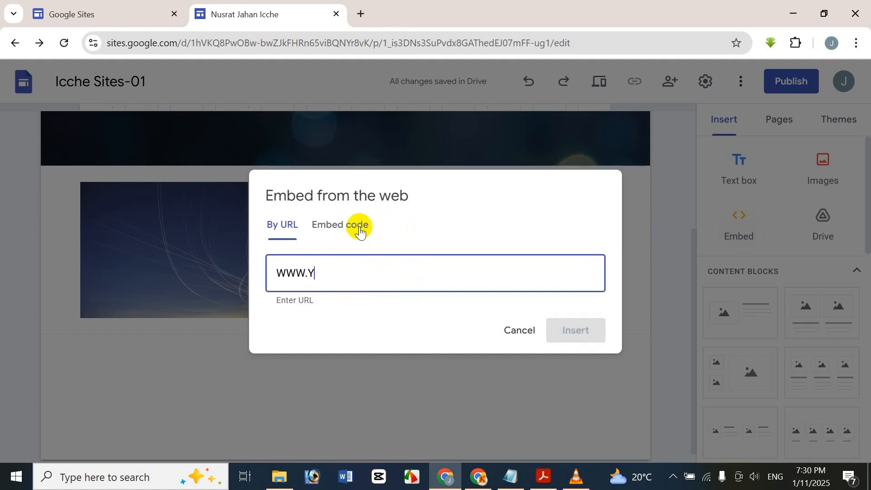
text(YOUTUBE.COM)
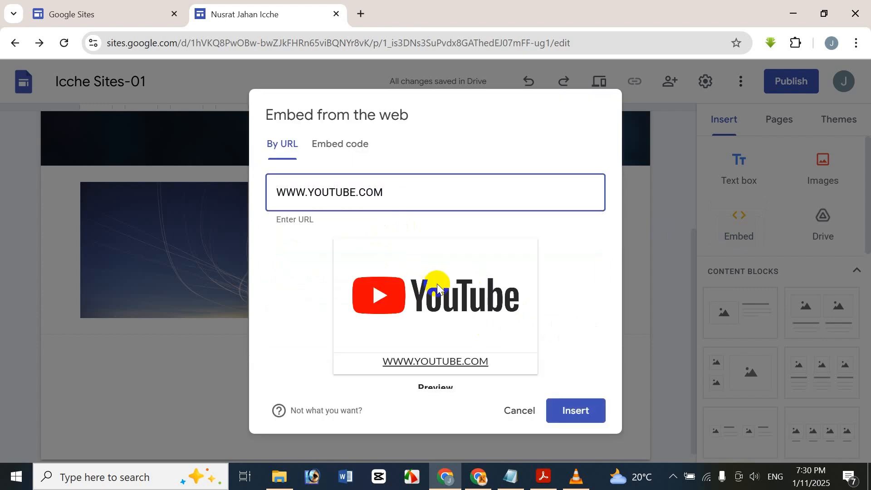
click(495, 306)
click(588, 413)
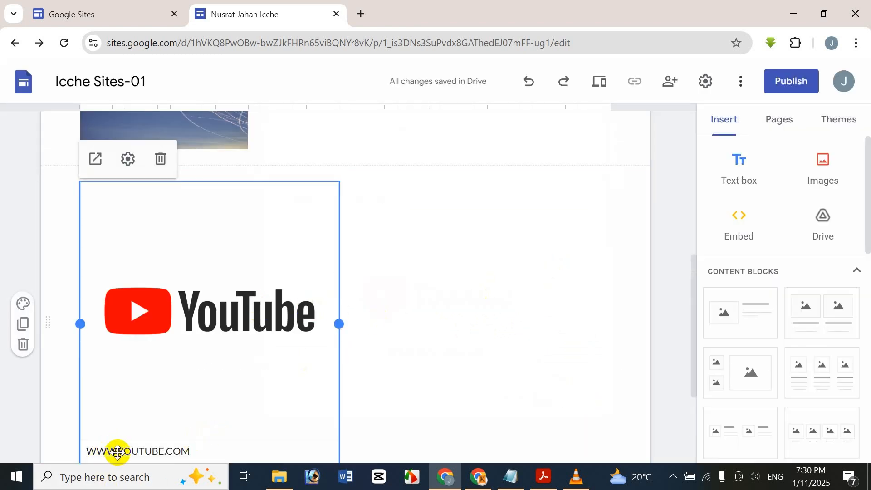
scroll(367, 272, down, 1)
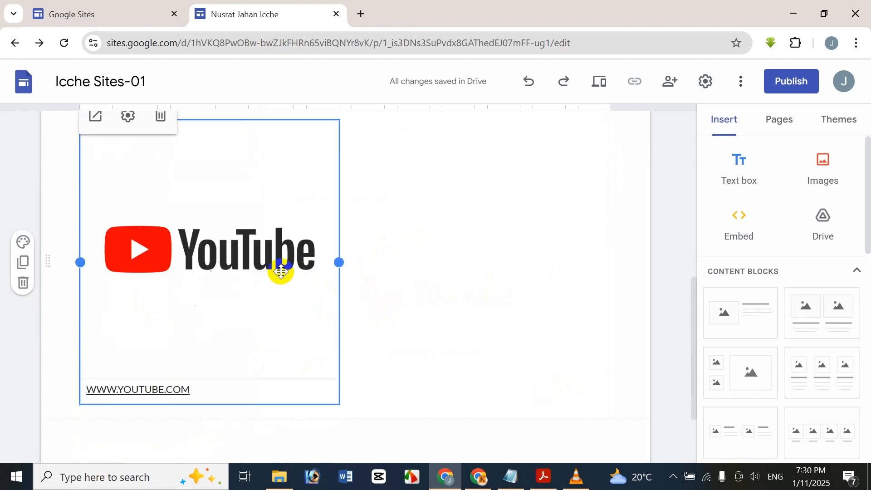
click(121, 243)
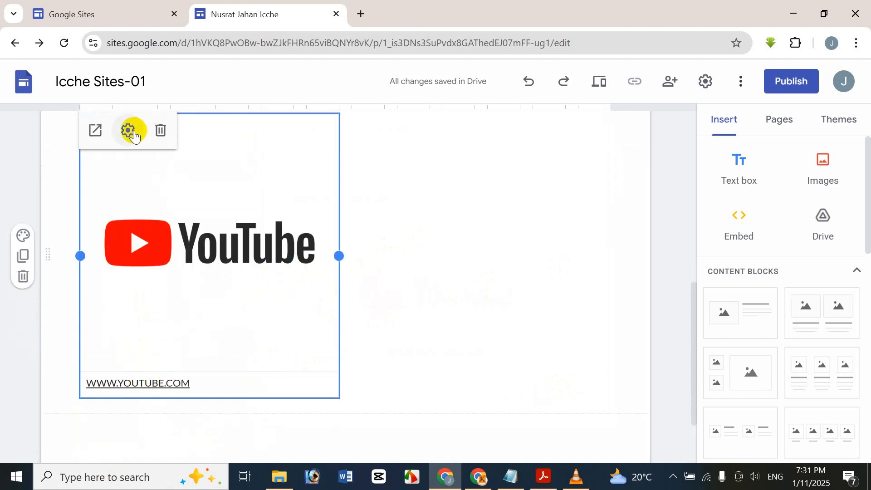
click(97, 130)
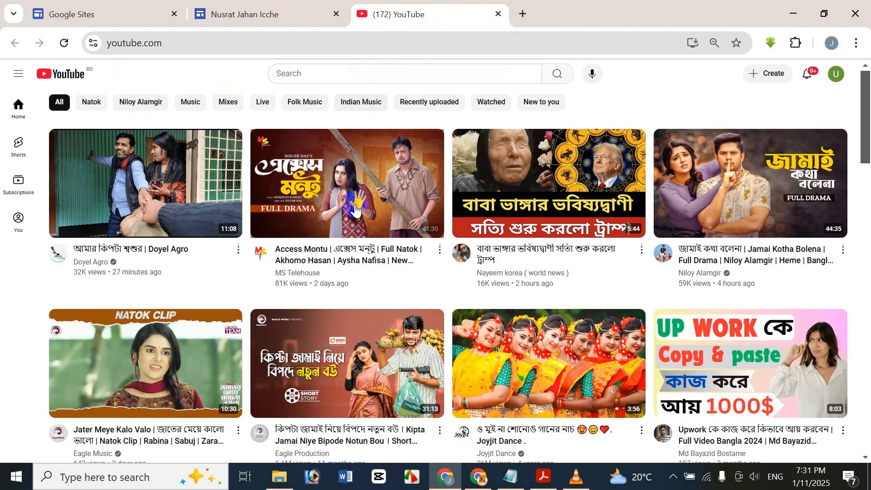
drag(866, 125, 845, 308)
drag(852, 193, 849, 230)
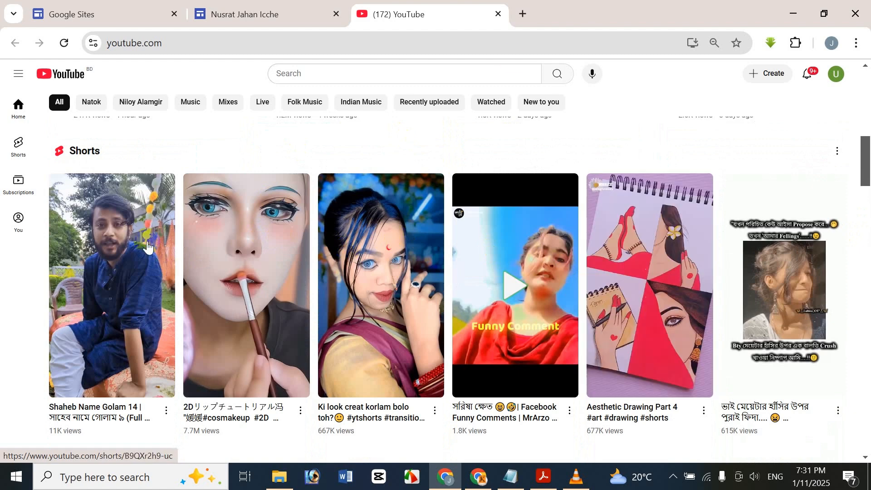
click(495, 13)
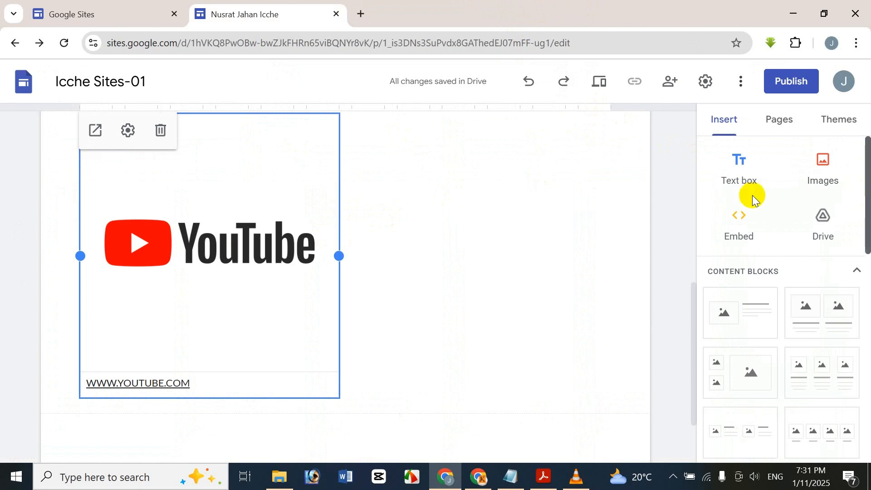
Step: Delete the YouTube embed and the uploaded night-sky image
click(562, 195)
click(266, 223)
key(Delete)
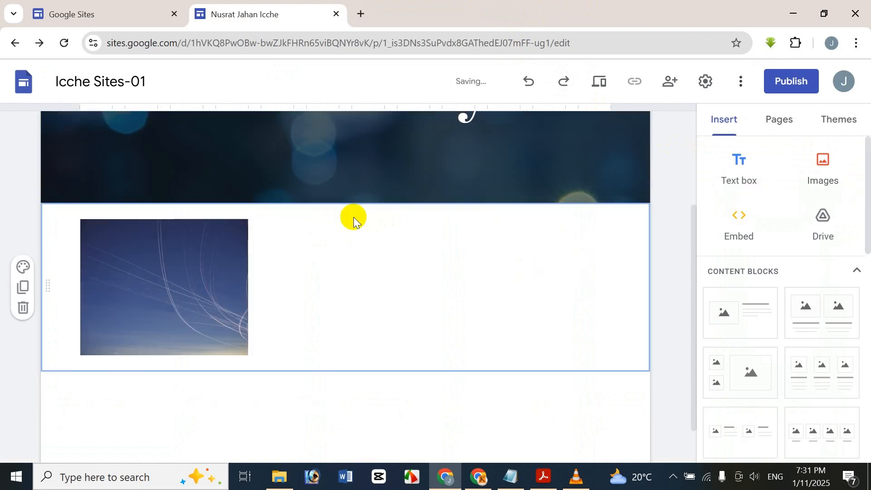
click(191, 278)
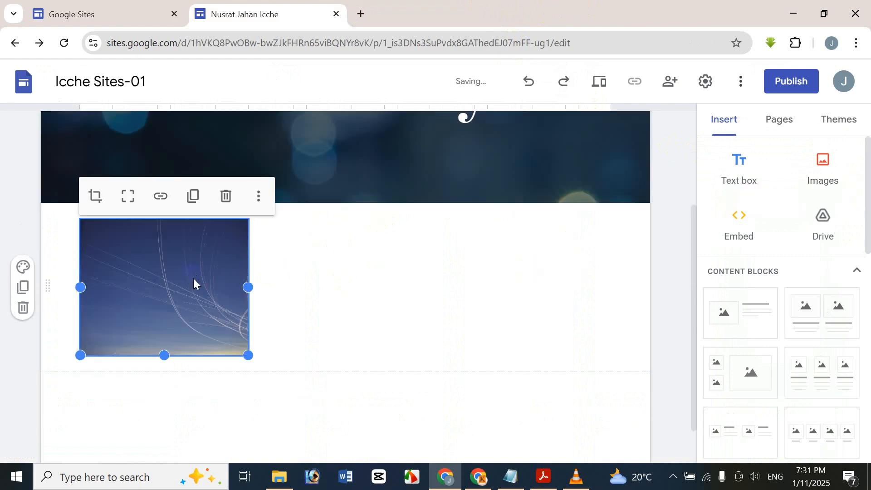
key(Delete)
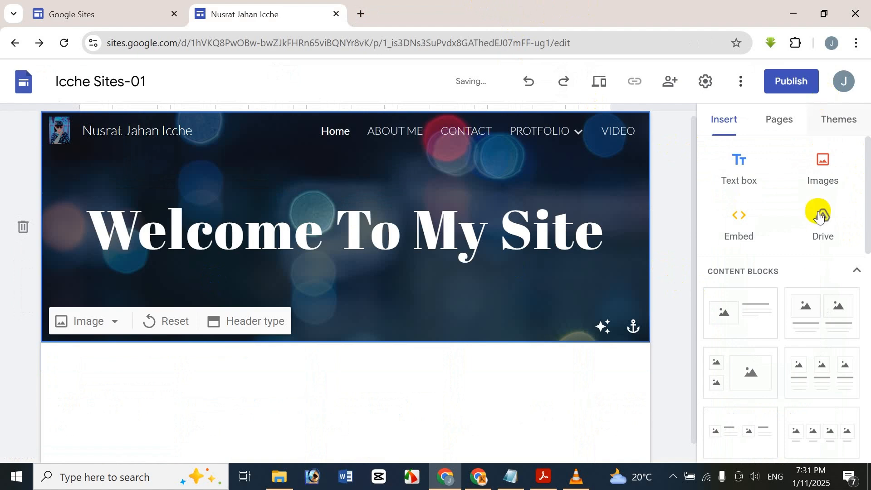
Step: Select the header and scroll the Insert panel down to Content Blocks
click(826, 224)
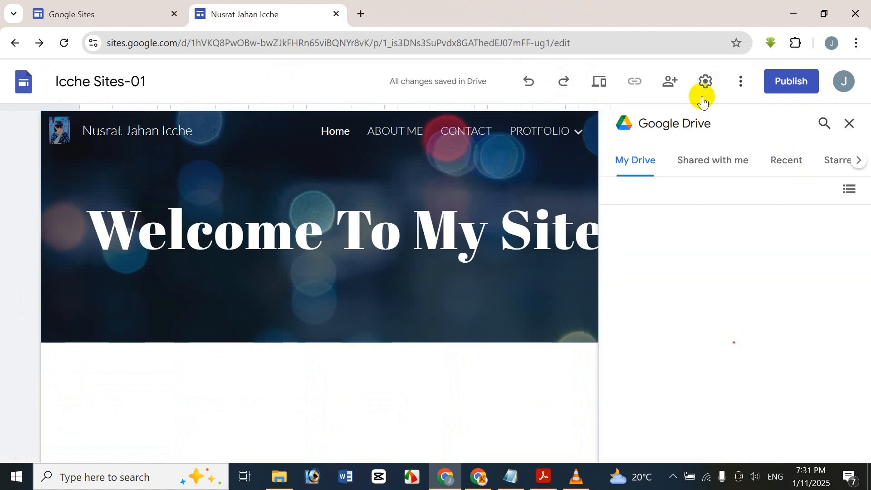
click(844, 123)
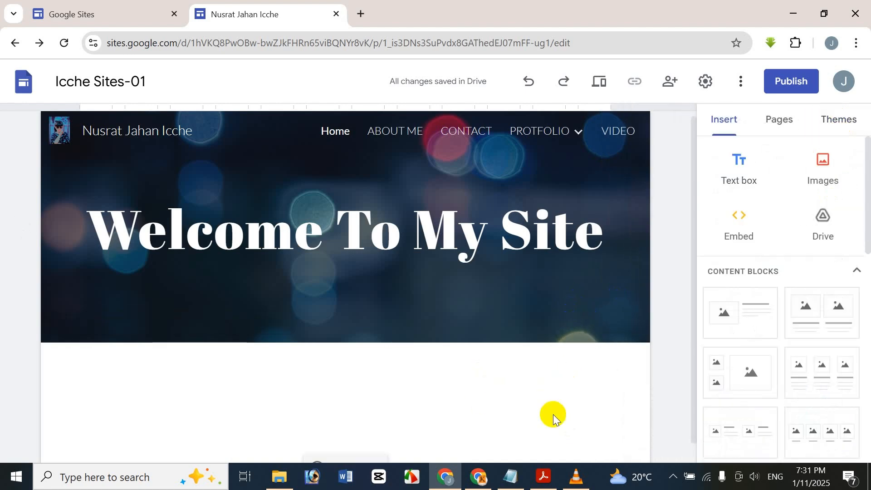
double_click(523, 376)
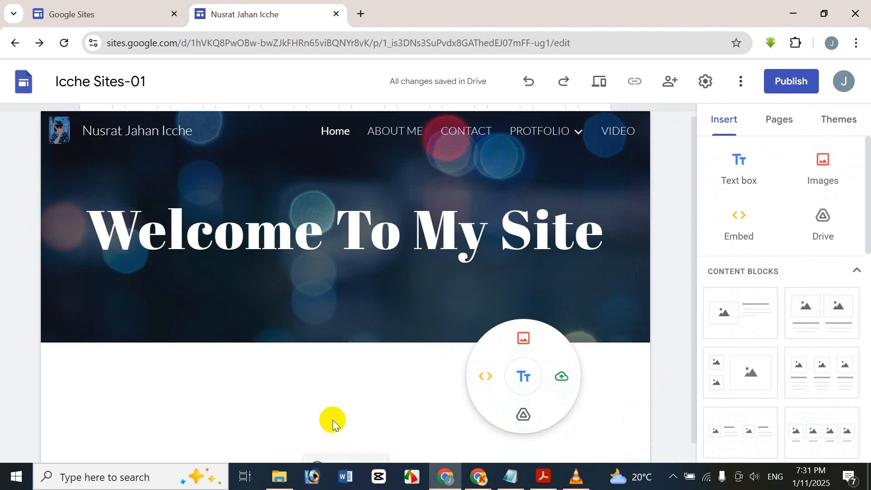
click(335, 399)
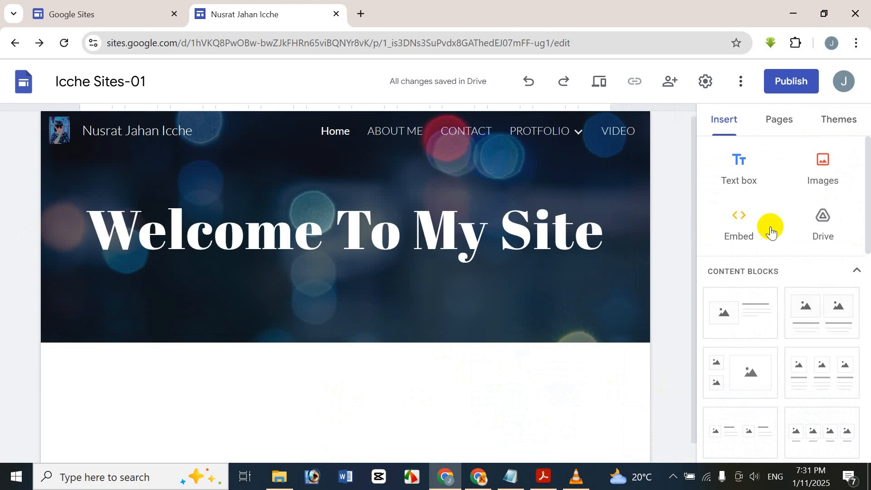
click(528, 290)
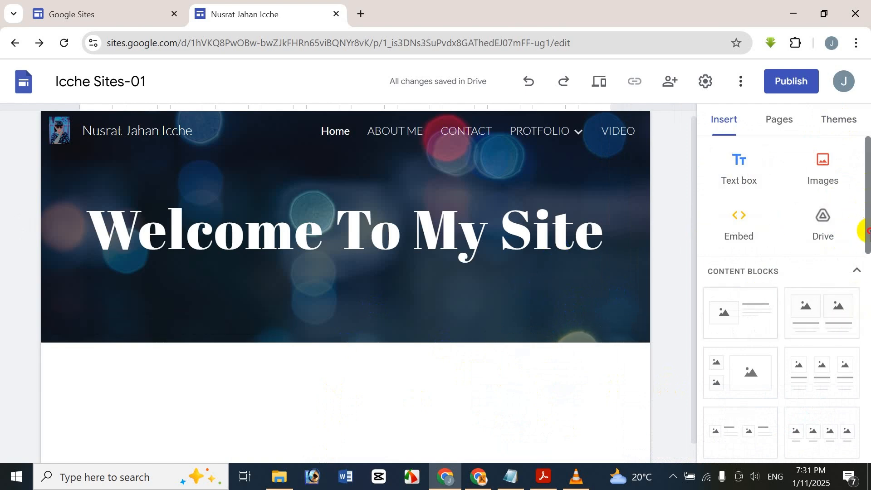
drag(867, 234, 855, 272)
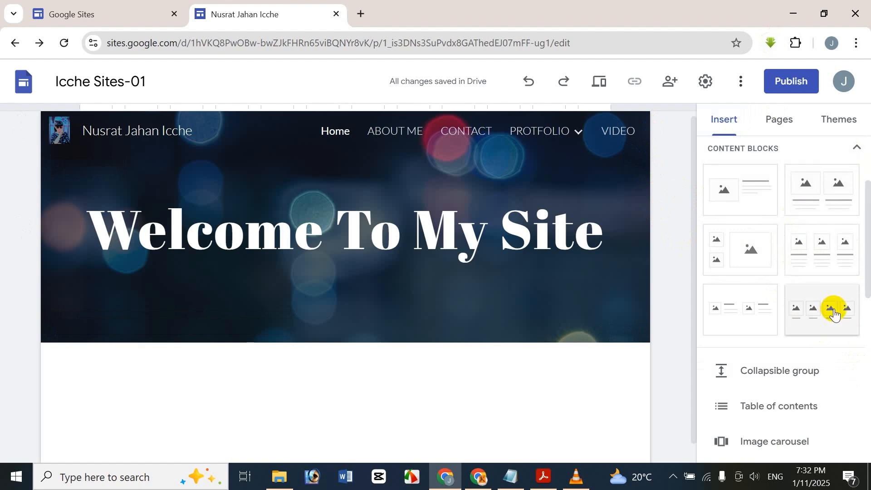
Step: Insert the four-image content block and upload the PHOTO image into its first slot
click(834, 313)
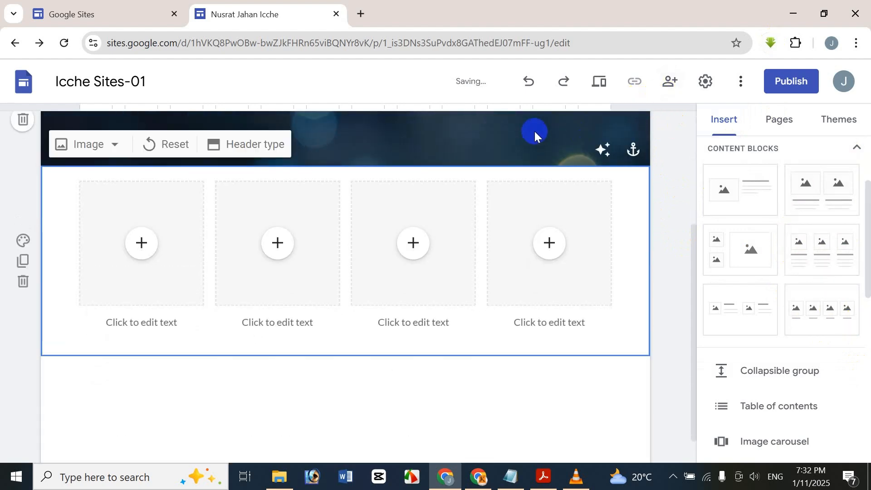
click(540, 85)
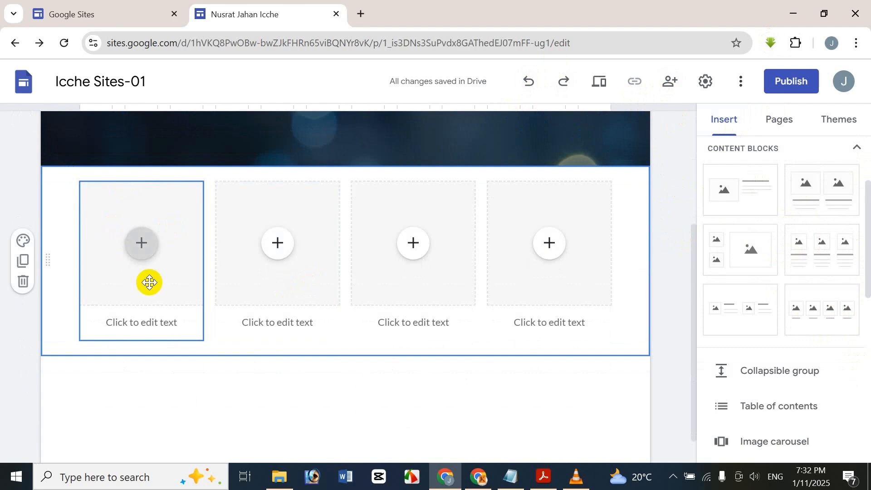
click(153, 248)
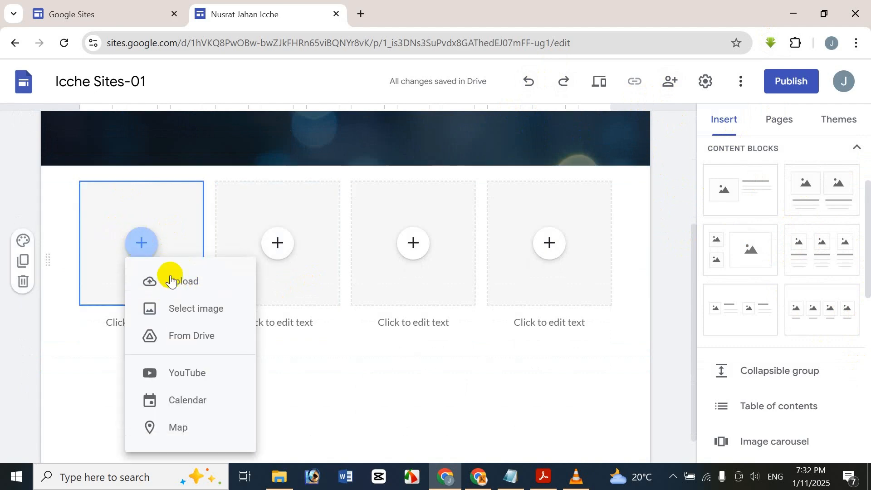
click(171, 280)
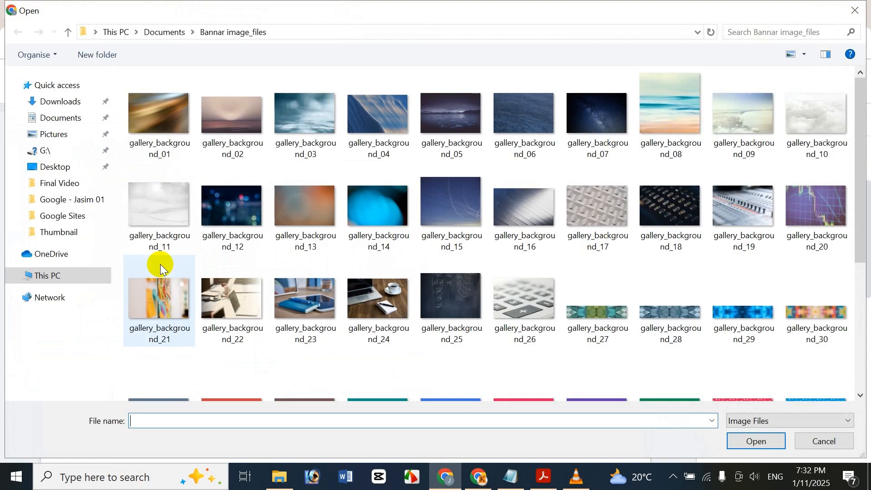
click(62, 116)
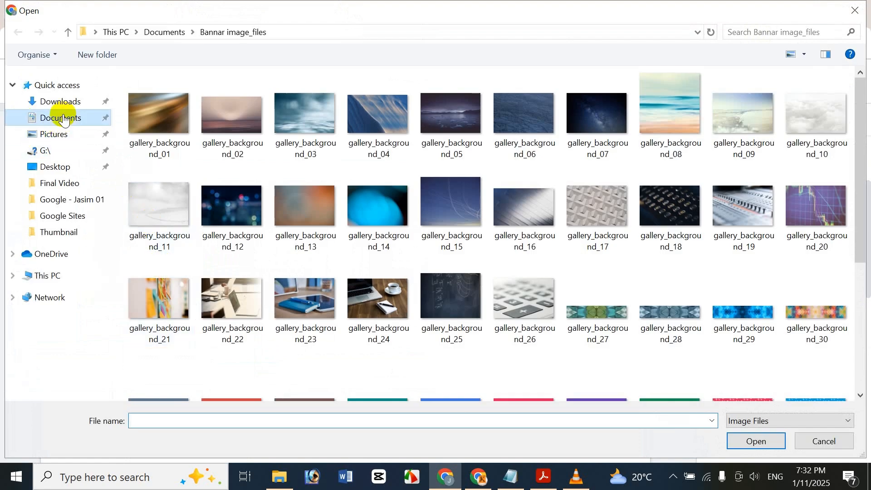
click(552, 202)
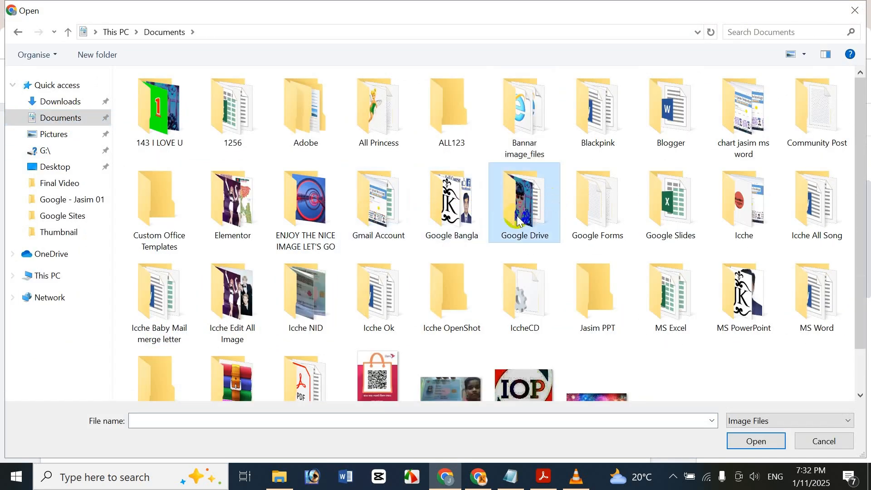
double_click(535, 213)
double_click(229, 86)
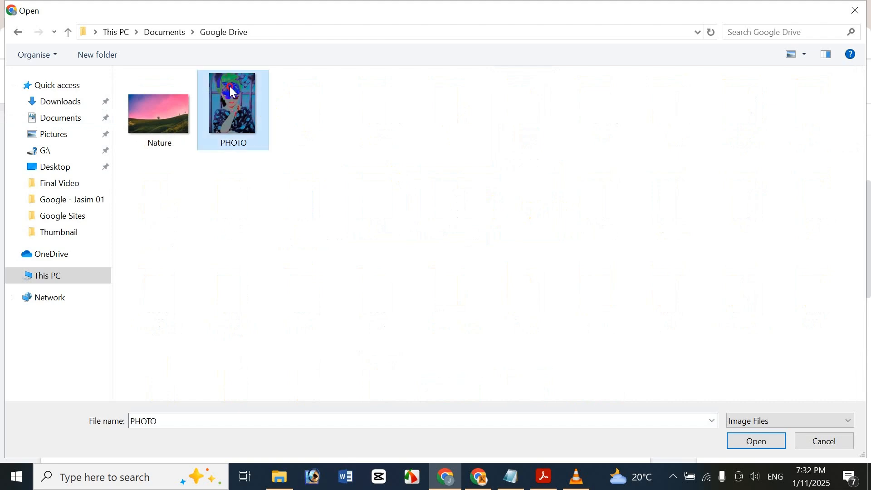
Step: Upload the Contact image from the Google Sites image folder into the second slot
click(276, 241)
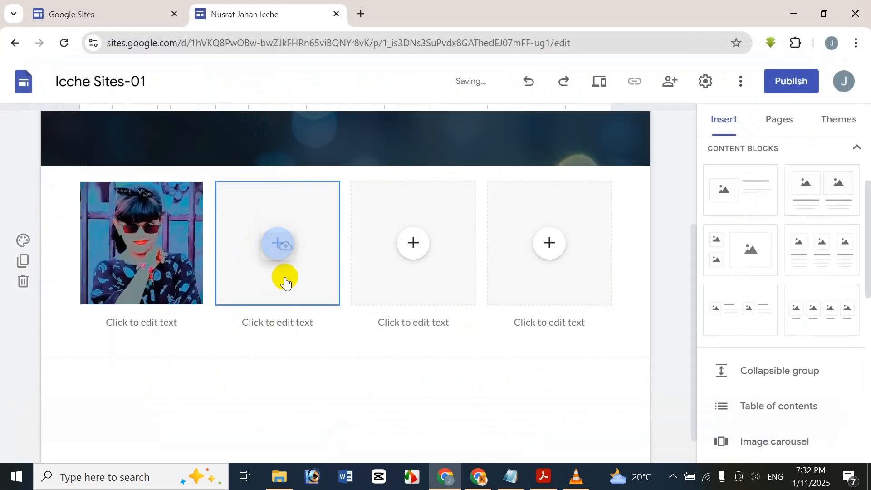
click(341, 288)
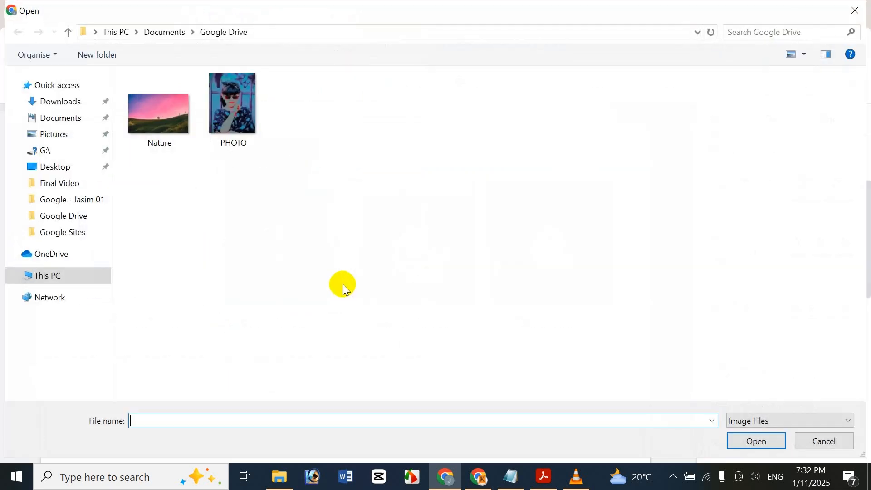
click(249, 198)
key(BackSpace)
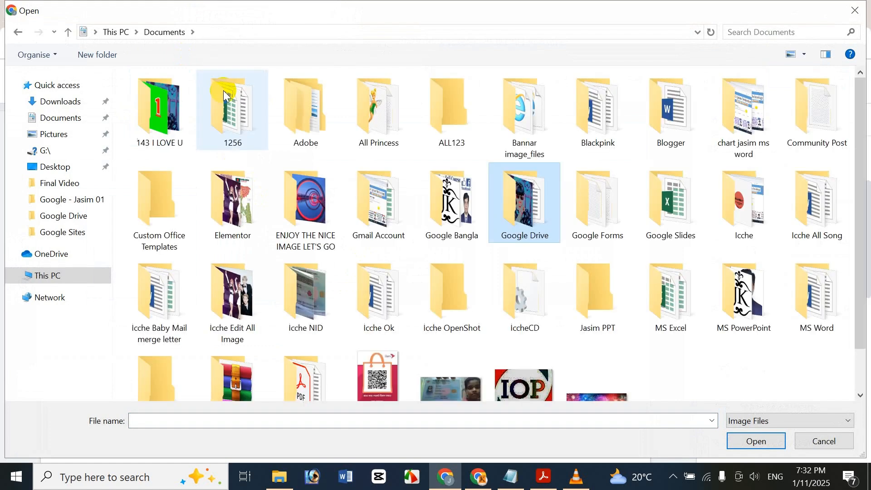
double_click(453, 177)
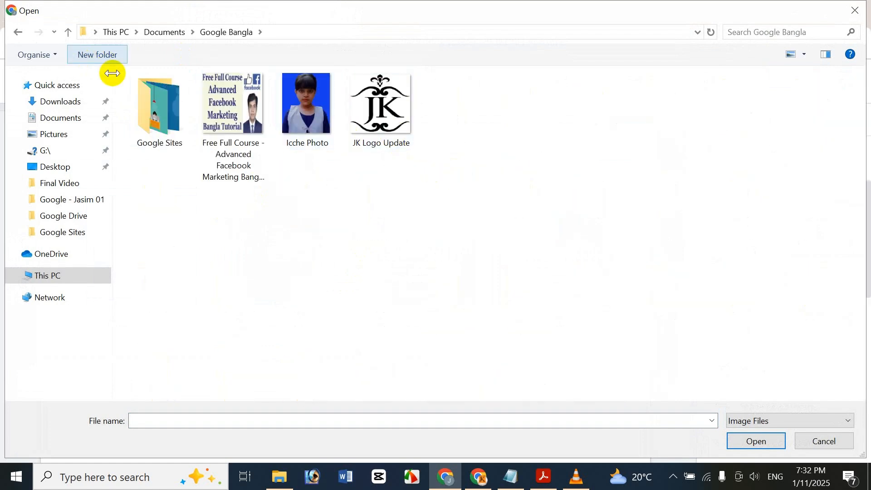
double_click(169, 115)
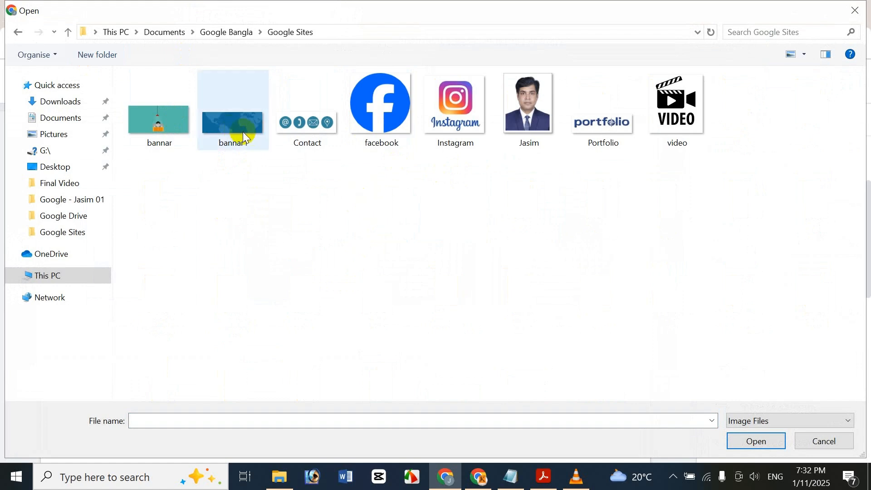
double_click(323, 117)
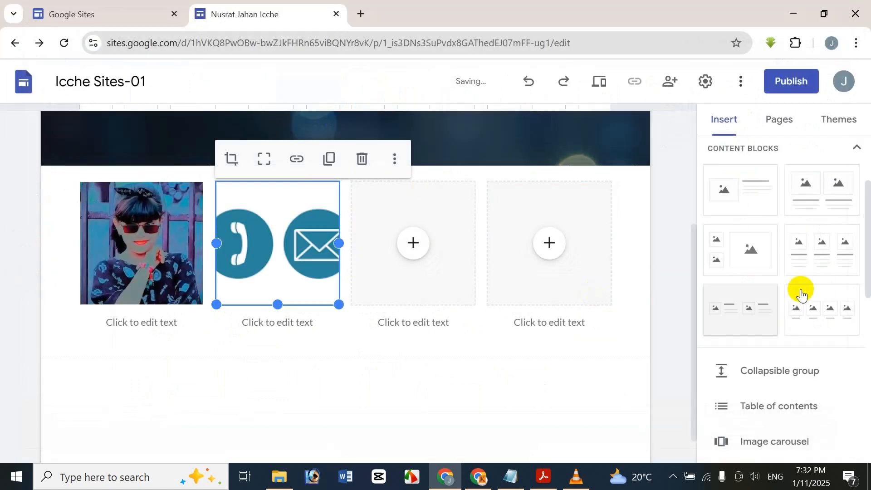
Step: Upload the Portfolio image into the third slot
click(778, 120)
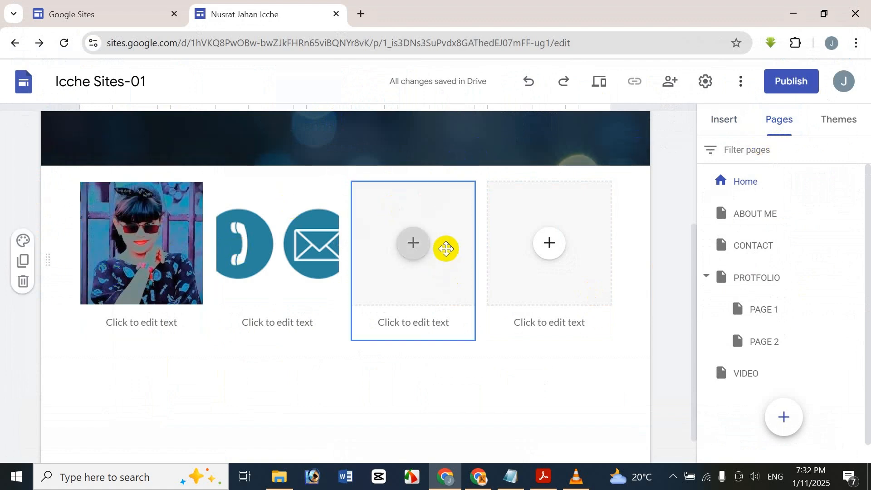
click(411, 242)
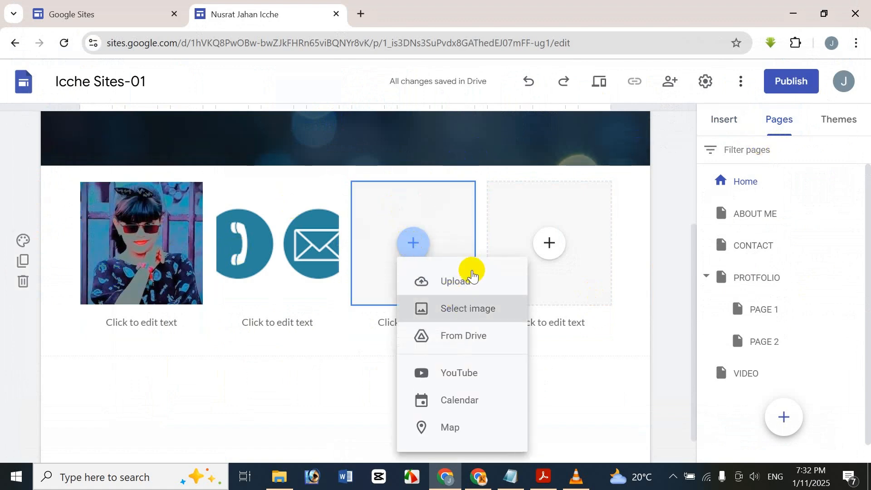
click(470, 272)
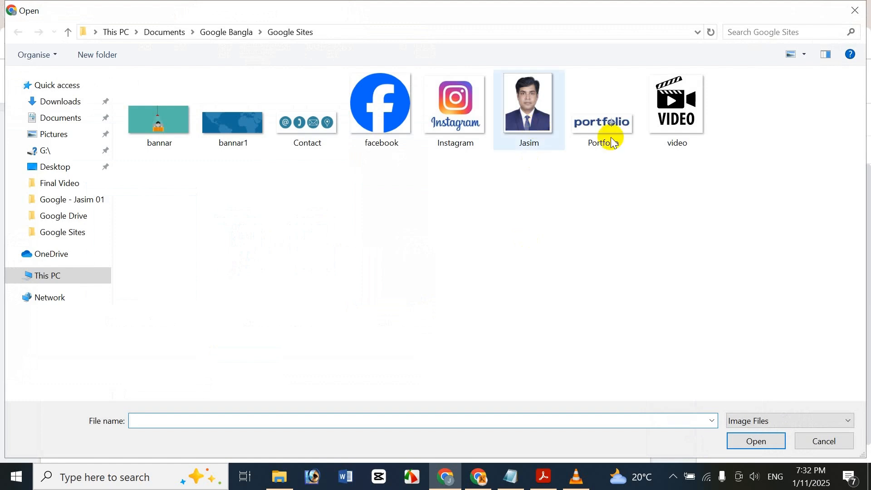
click(615, 139)
double_click(615, 141)
Step: Upload the video image into the fourth slot
click(550, 244)
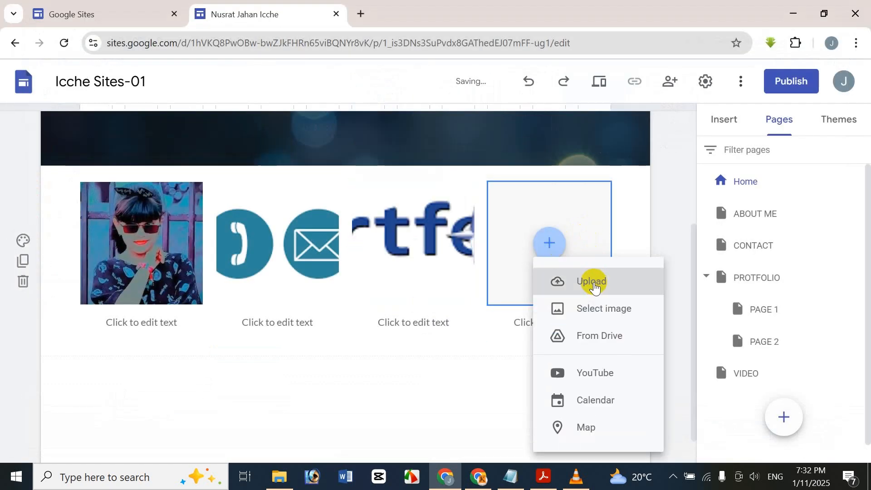
click(594, 285)
click(704, 110)
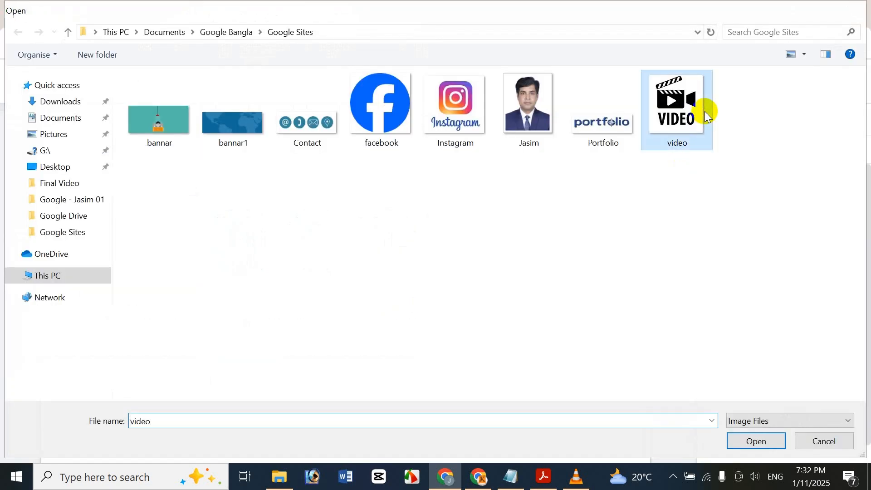
double_click(704, 110)
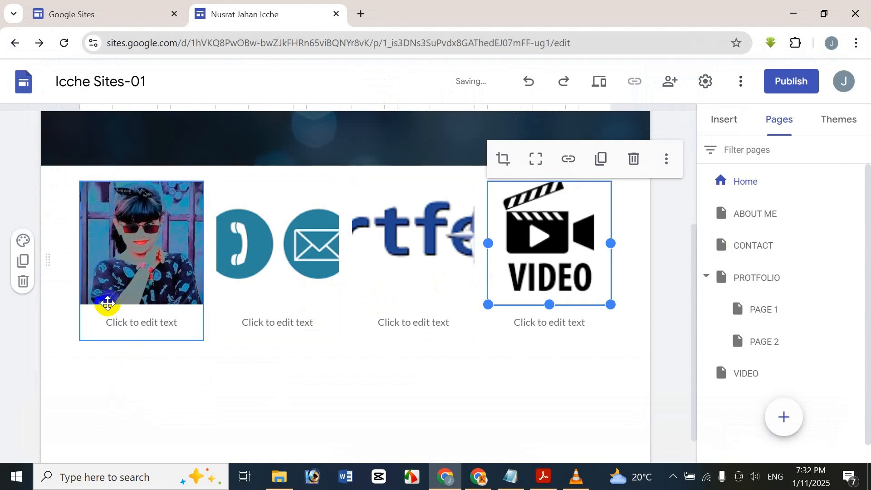
click(116, 329)
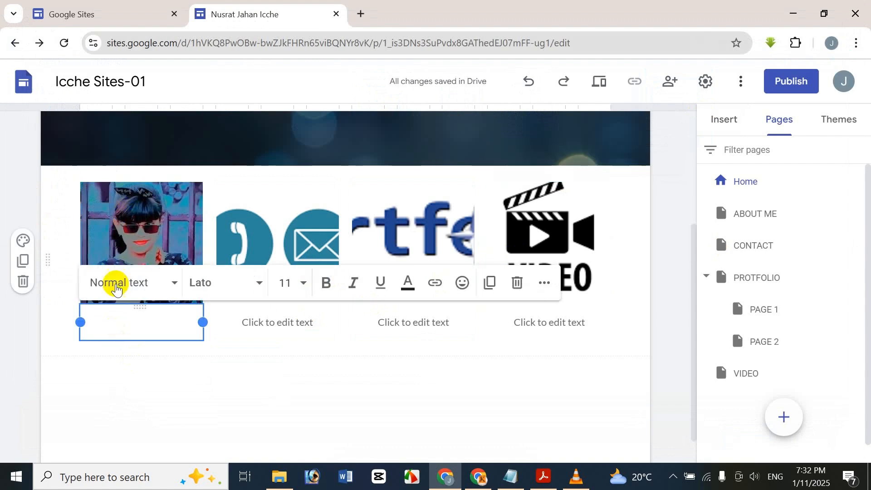
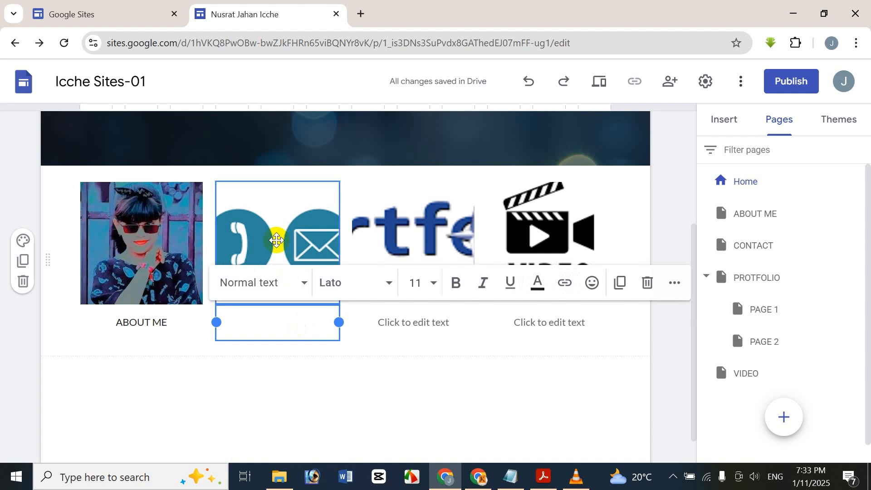
Step: Caption the second, third and fourth images CONTACT, PROTFOLIO and VIDEO
text(CONTACT)
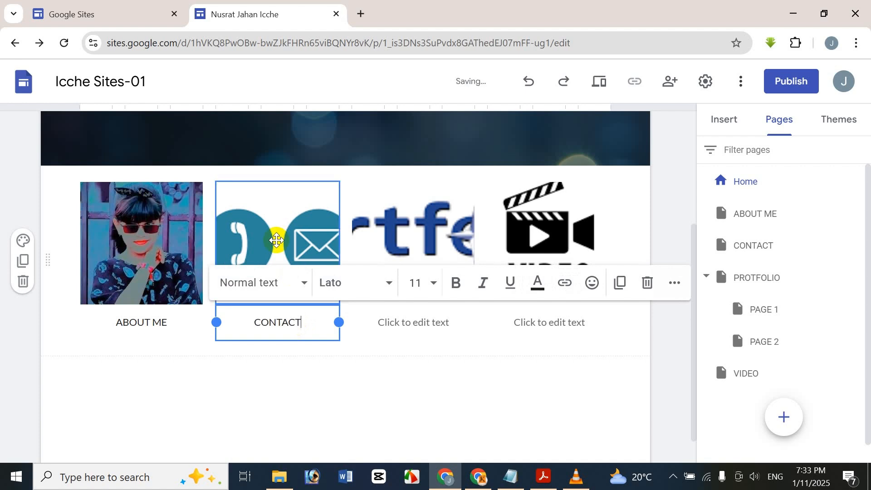
click(427, 319)
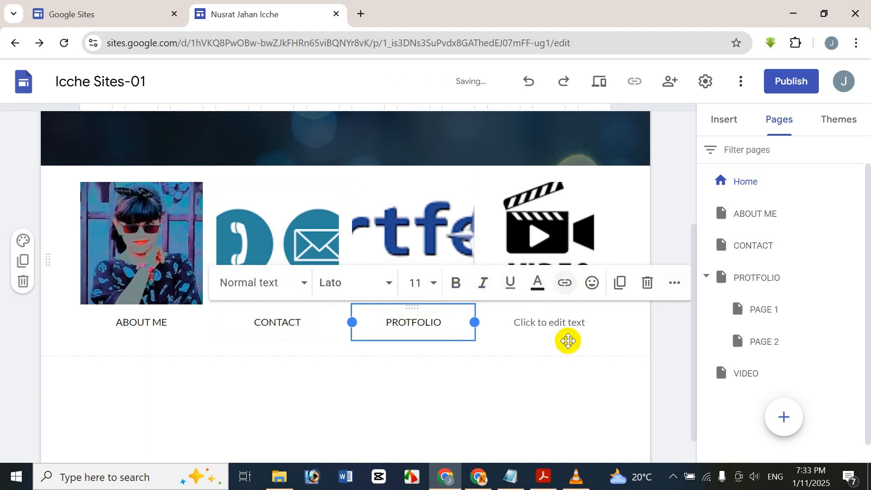
click(583, 321)
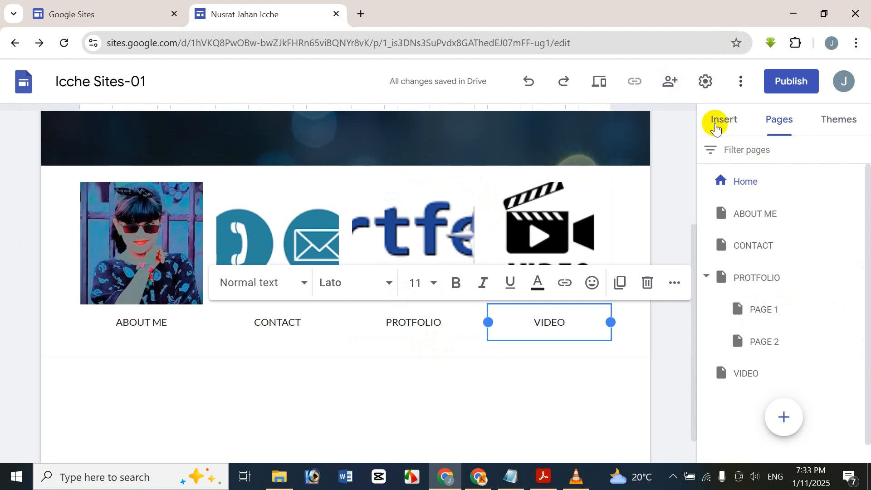
Step: Show the Insert panel and browse its content block layouts
click(723, 116)
drag(867, 261, 857, 229)
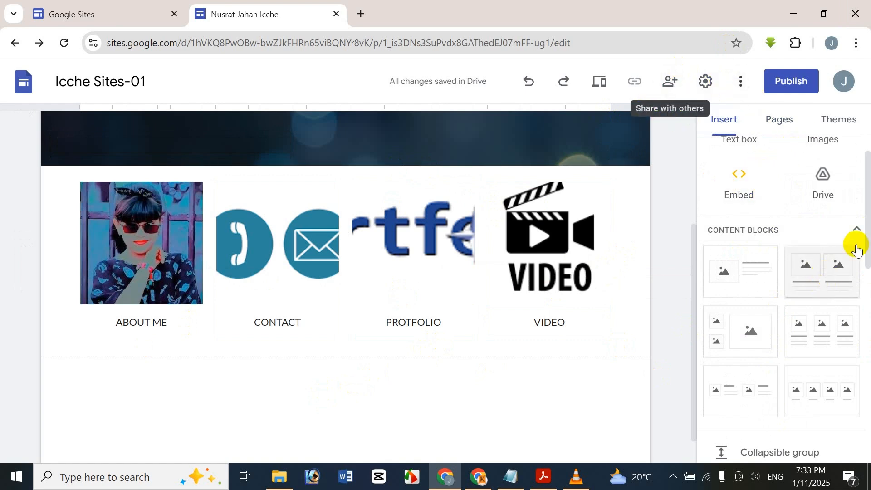
scroll(861, 224, down, 3)
scroll(863, 191, up, 2)
scroll(863, 191, down, 1)
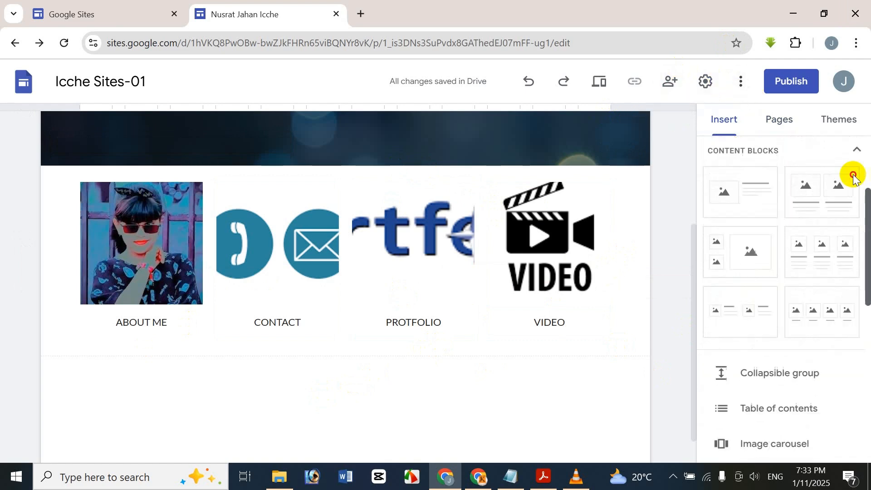
scroll(849, 171, up, 1)
click(854, 197)
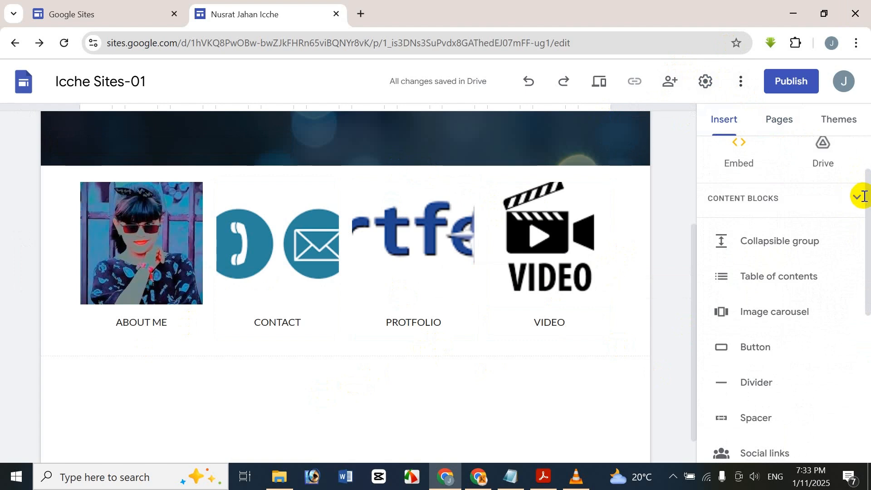
click(852, 195)
scroll(864, 227, down, 2)
scroll(864, 246, down, 2)
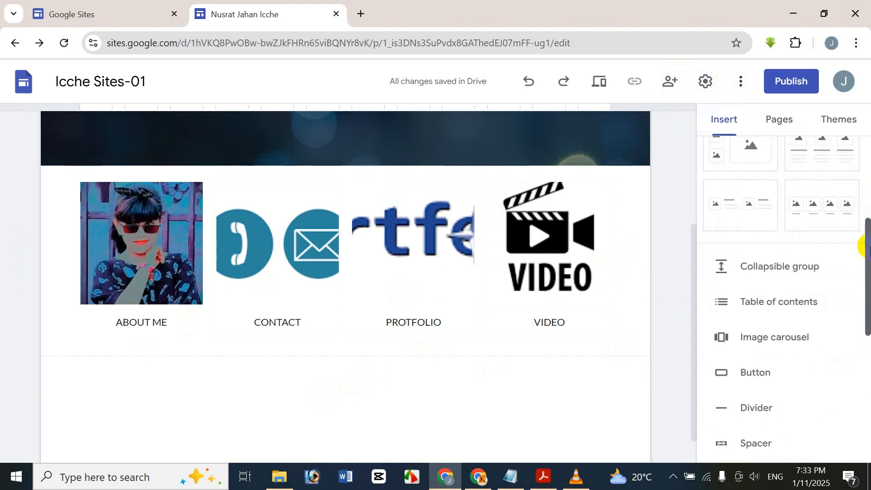
Step: Add a collapsible group and a table of contents, then delete each again
click(801, 281)
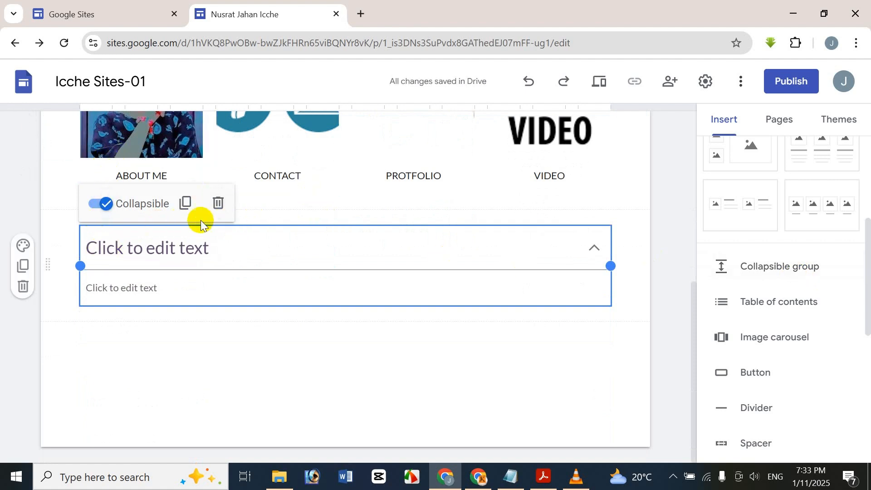
click(233, 209)
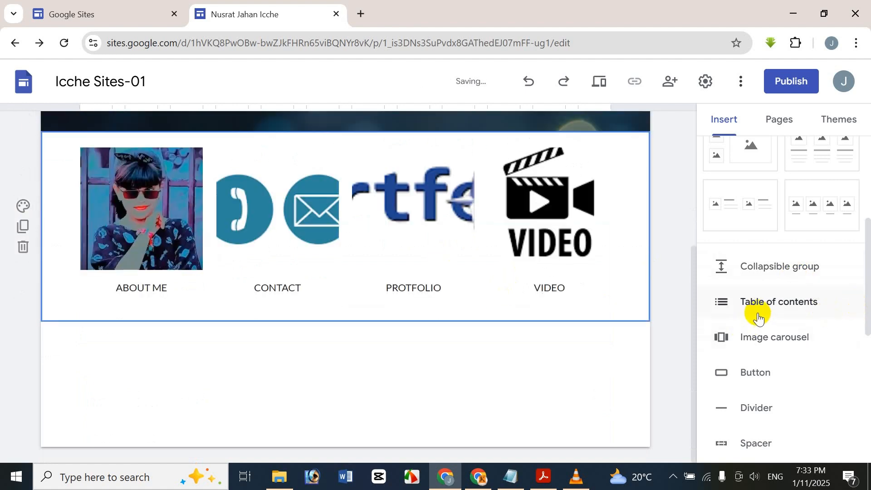
click(764, 313)
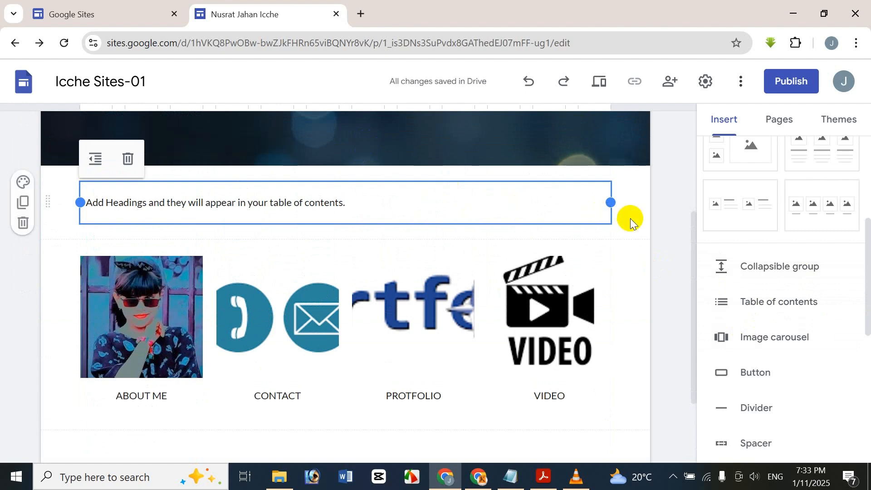
key(Delete)
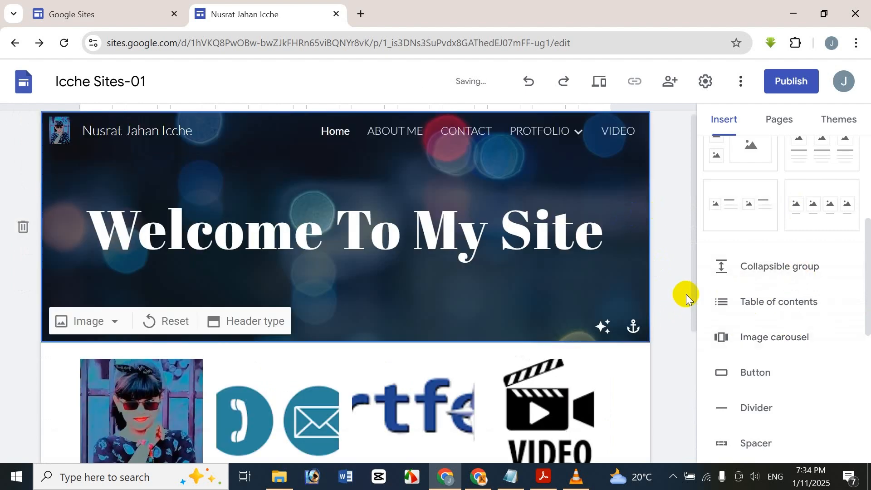
scroll(685, 362, down, 5)
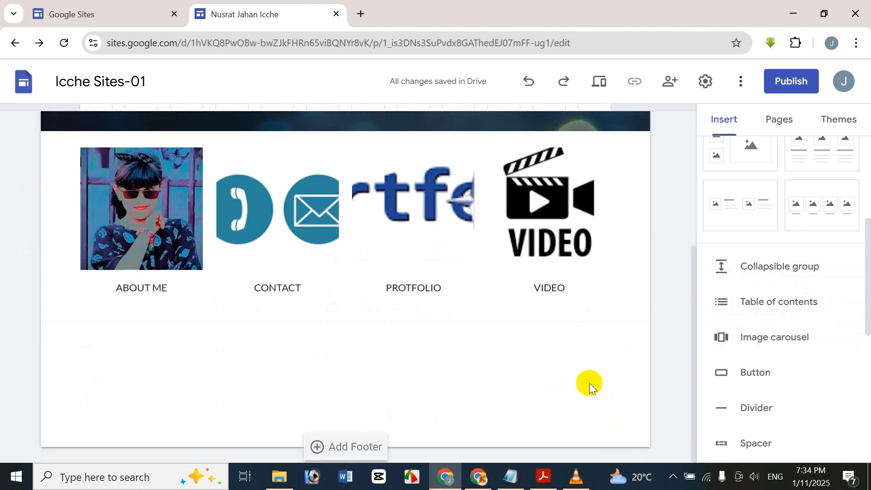
click(796, 350)
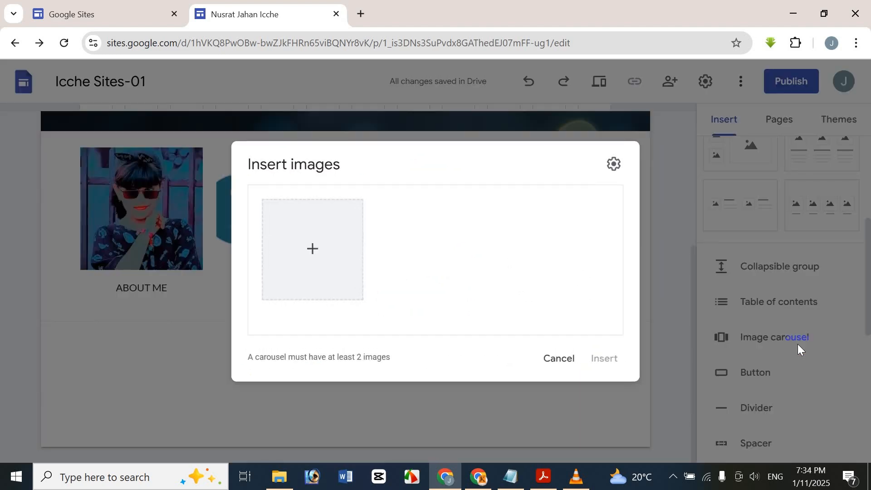
click(322, 262)
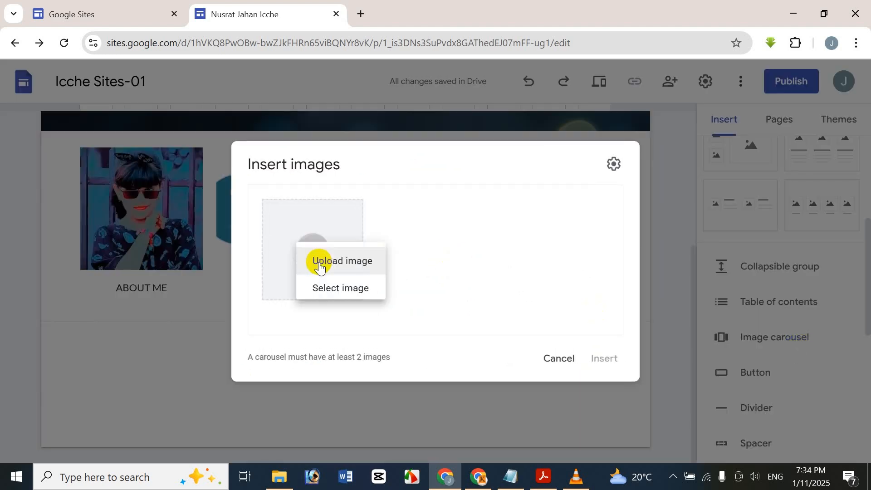
click(353, 272)
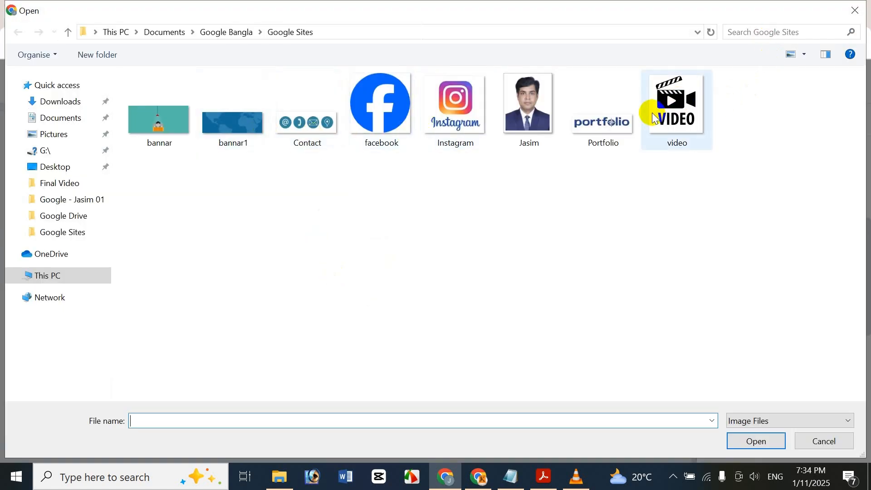
double_click(540, 102)
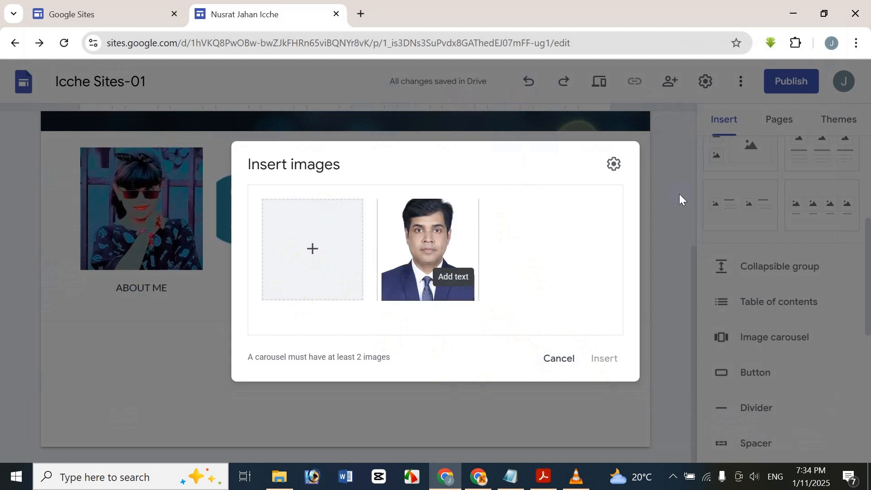
click(561, 359)
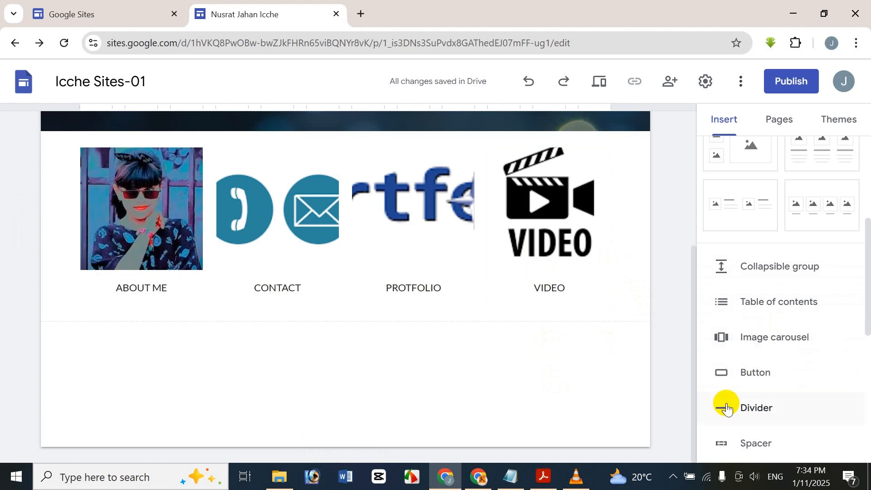
Step: Start a new button, rename it YOUTUBE CHANEL, and leave its Link field empty
click(771, 372)
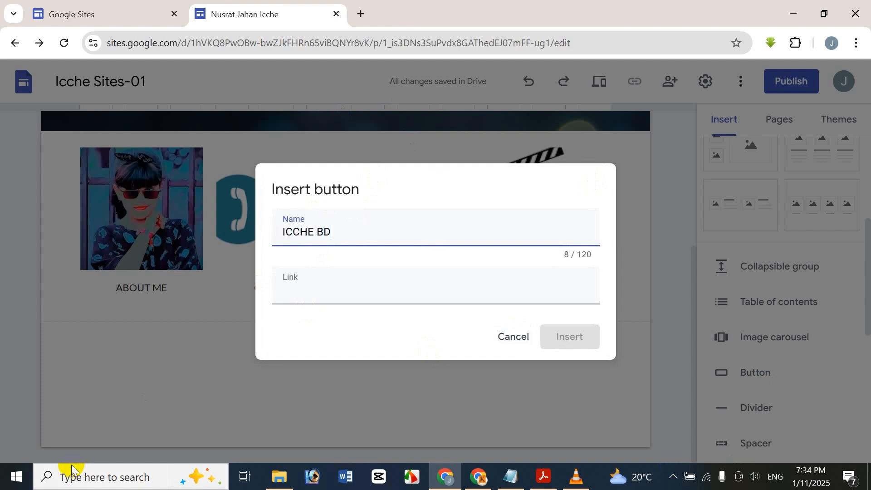
click(305, 287)
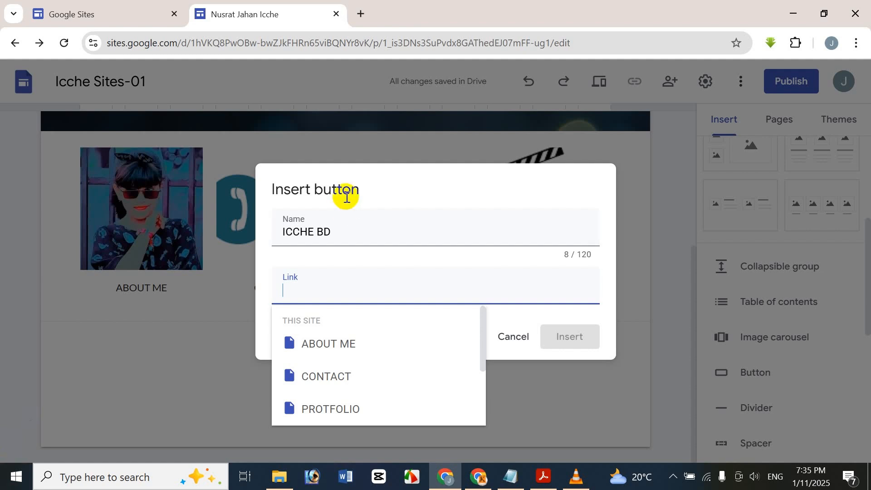
click(290, 212)
drag(289, 211, 45, 233)
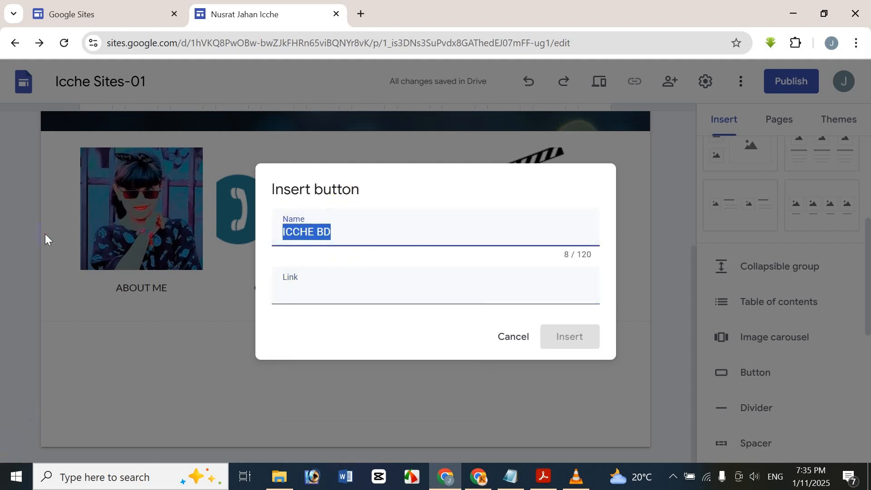
key(BackSpace)
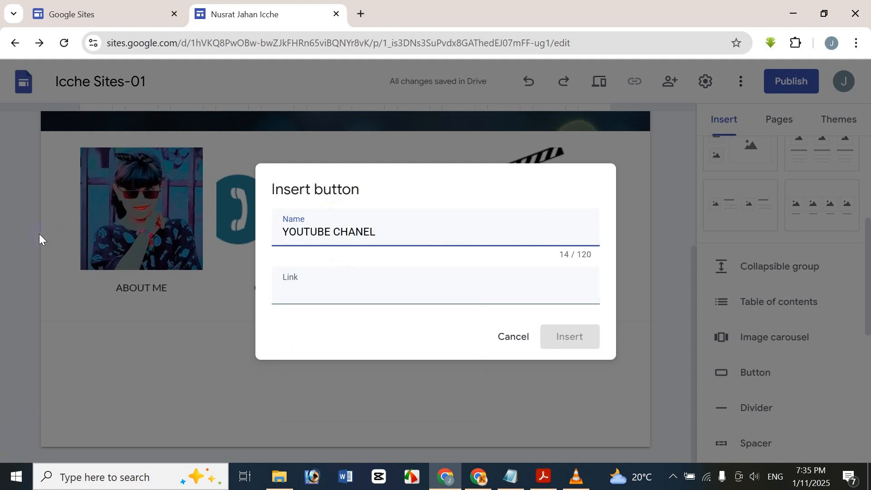
click(326, 274)
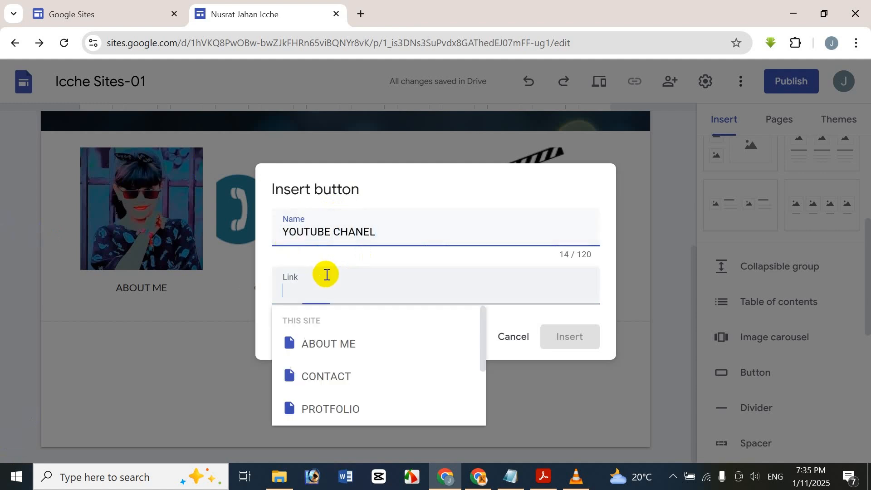
Step: Copy the youtube.com/ICCHEBD channel address from a new tab into the button's Link
click(358, 15)
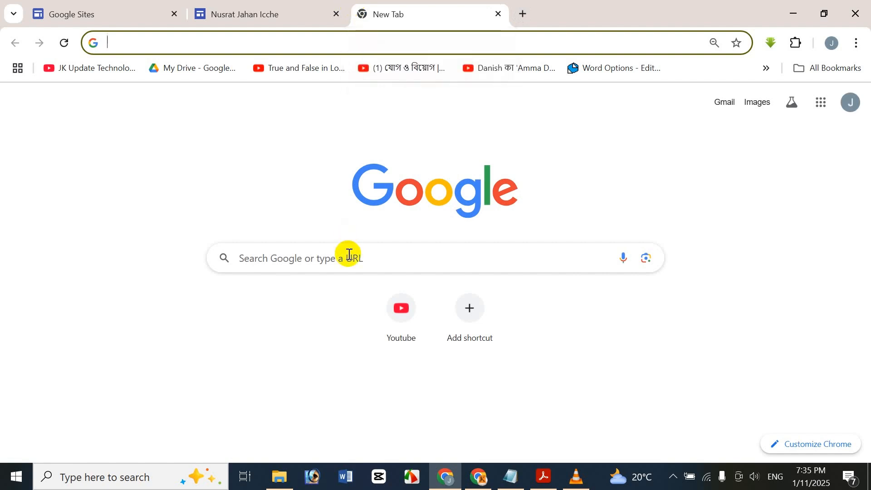
text(YOU)
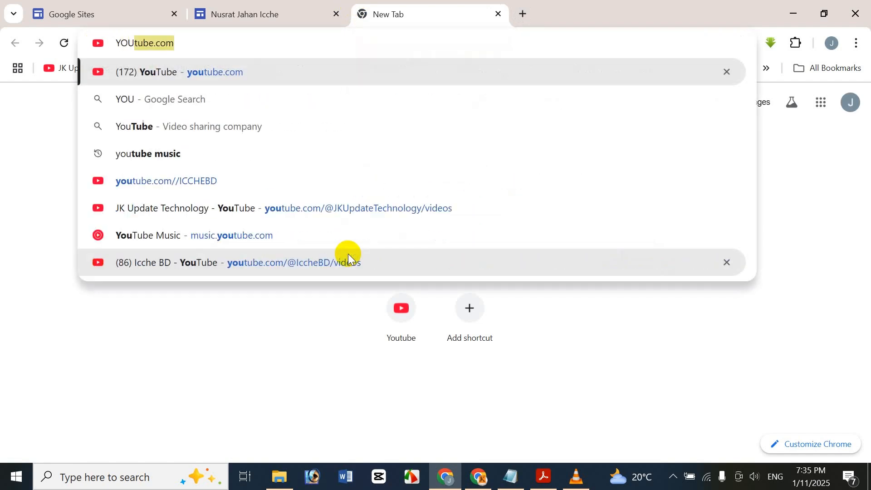
text(TU)
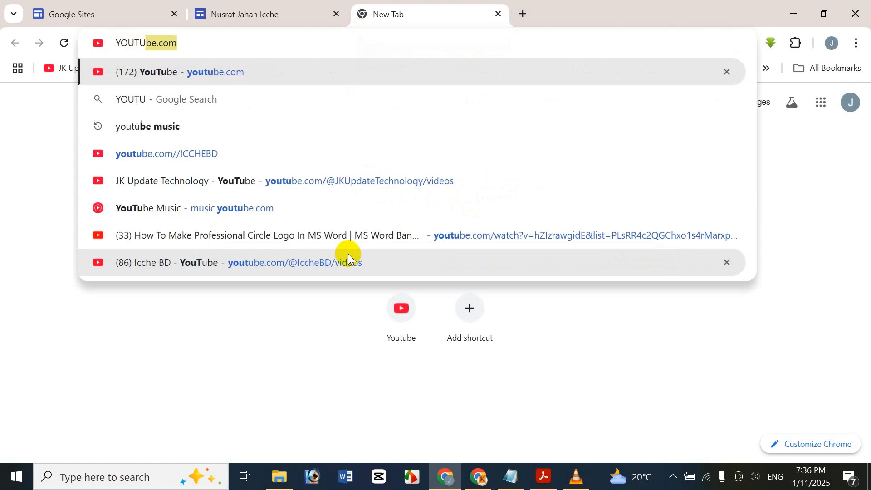
text(BE.COM)
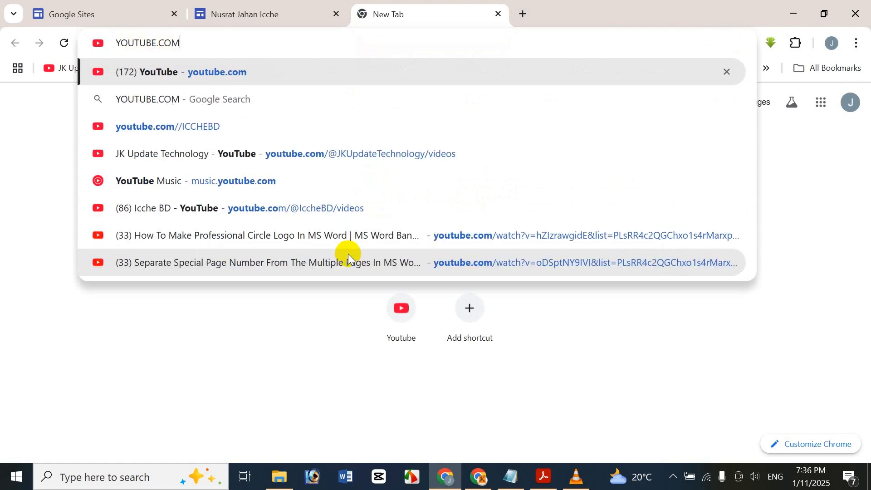
text(/I)
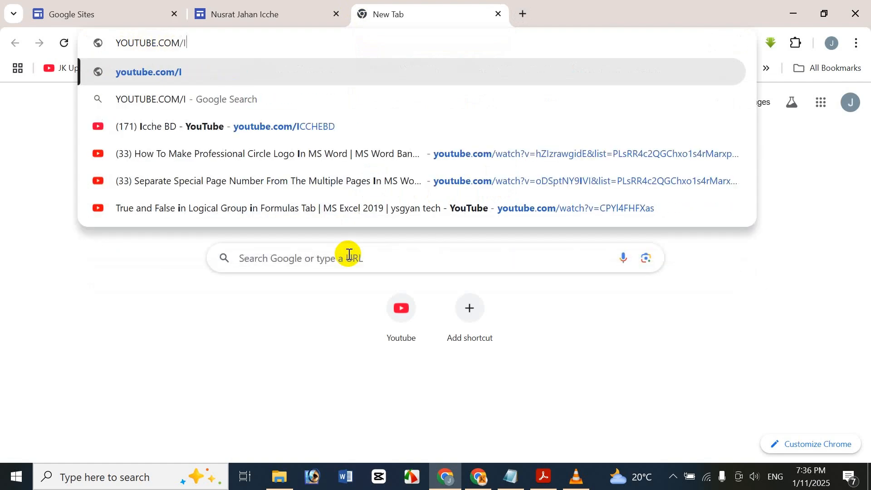
click(387, 131)
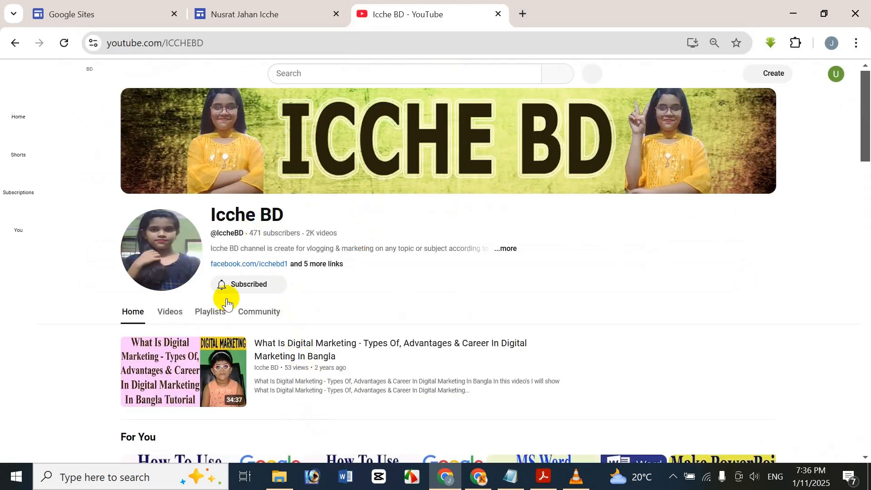
click(313, 43)
key(ctrl+c)
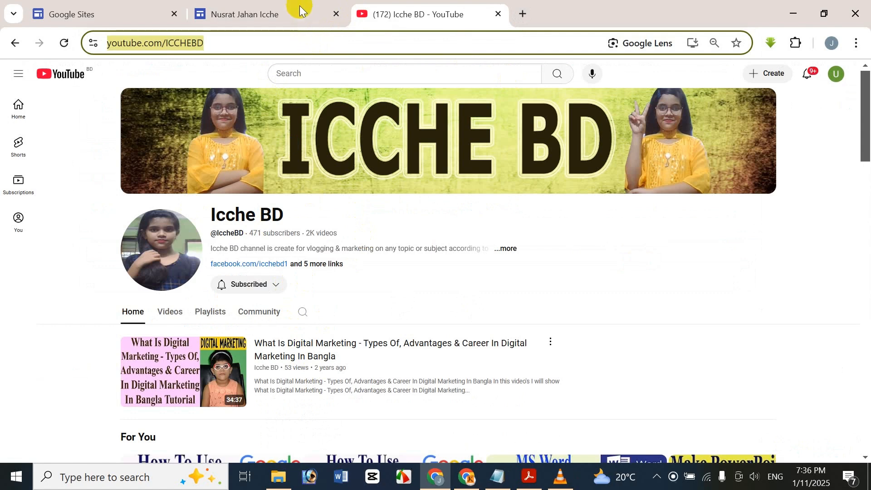
click(301, 9)
key(ctrl+v)
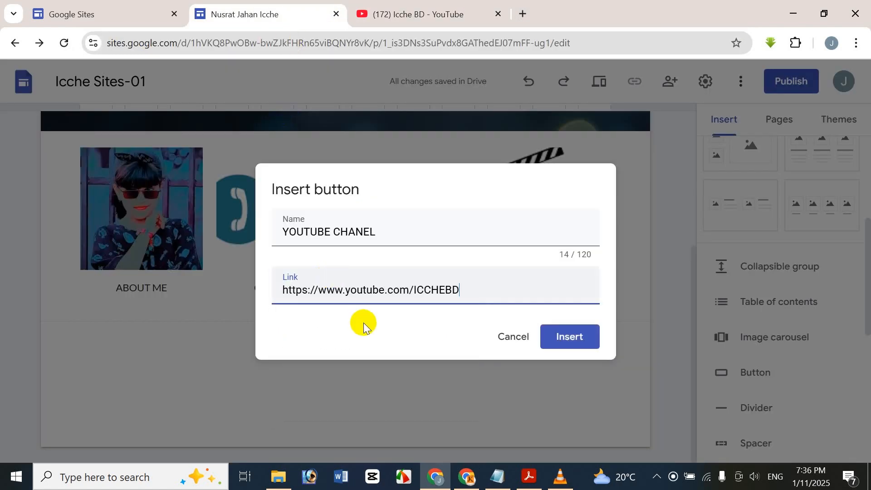
Step: Insert the YOUTUBE CHANEL button and review its link settings without changes
click(566, 347)
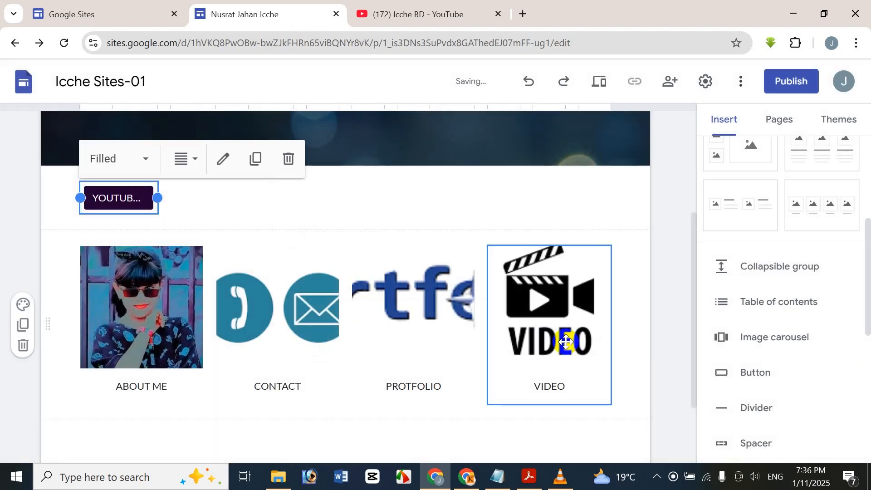
click(227, 154)
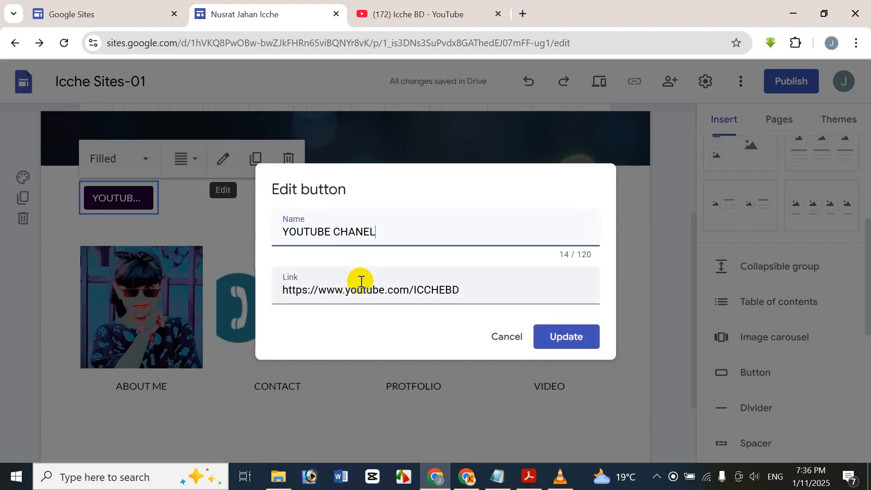
click(501, 333)
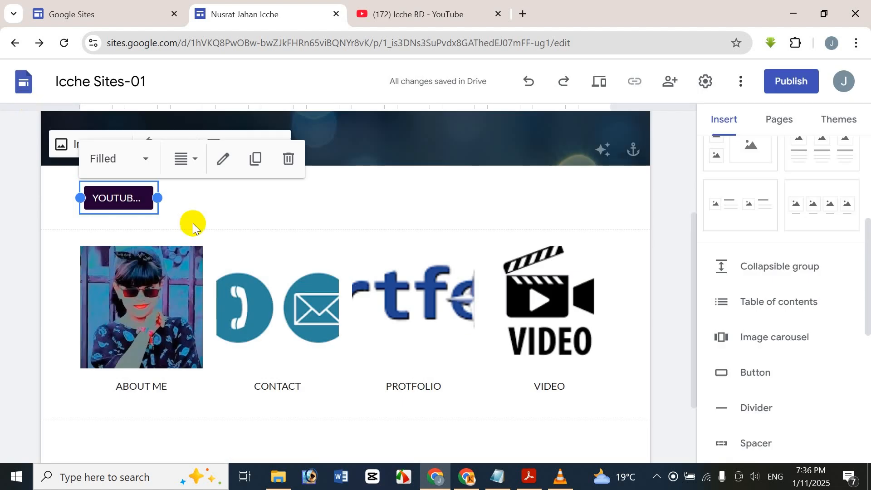
Step: Try the Outlined button style, then return the button to Filled
click(183, 159)
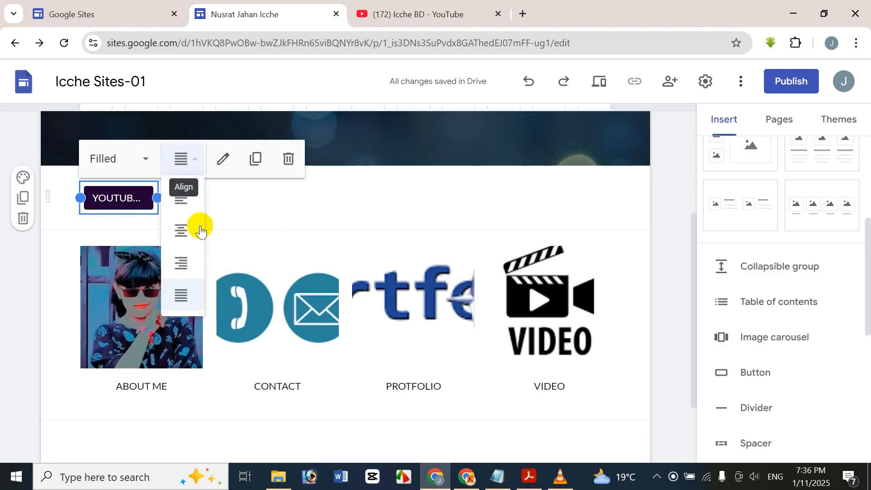
click(133, 168)
click(140, 229)
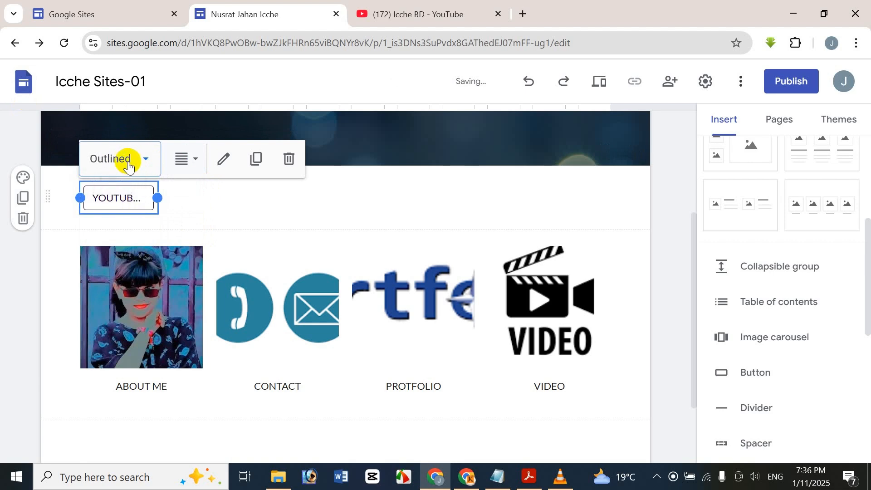
click(129, 167)
click(127, 198)
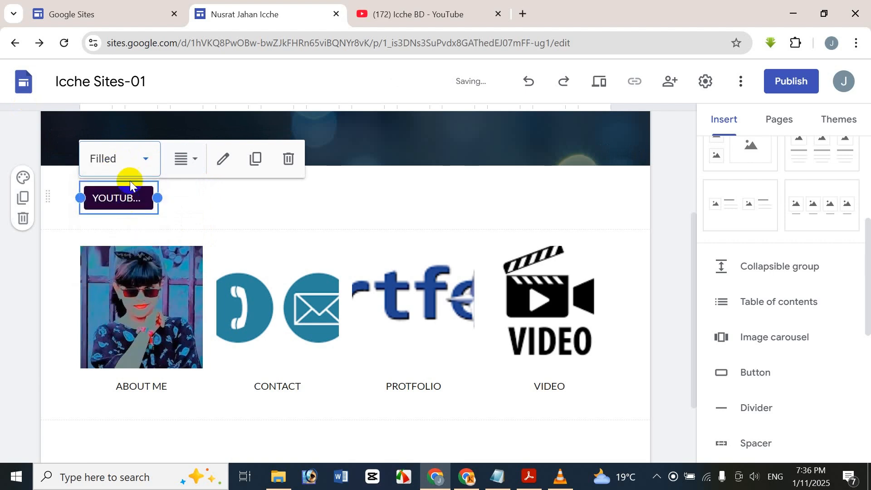
click(131, 165)
click(439, 192)
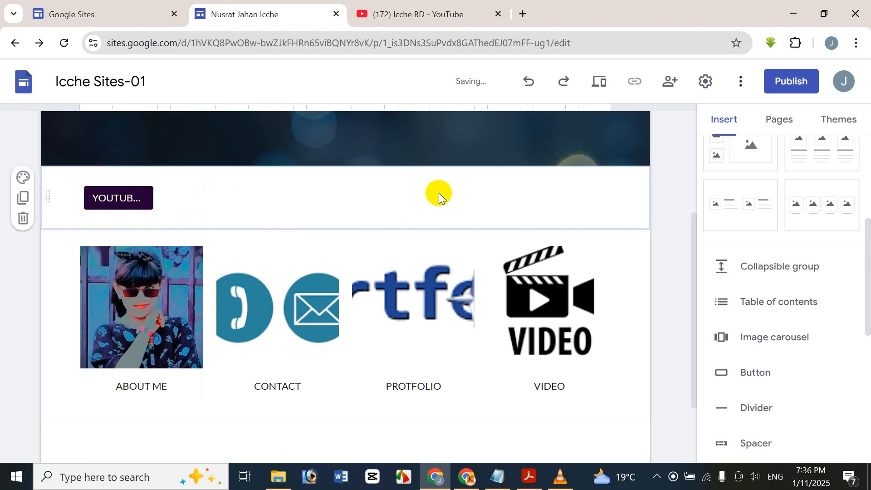
Step: Drag the YOUTUBE CHANEL button slightly left within its section
click(136, 196)
drag(140, 202, 100, 198)
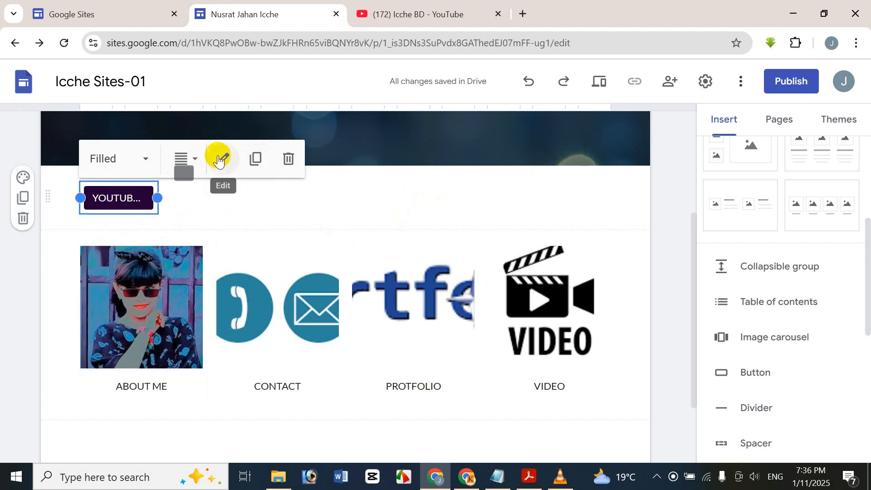
click(377, 174)
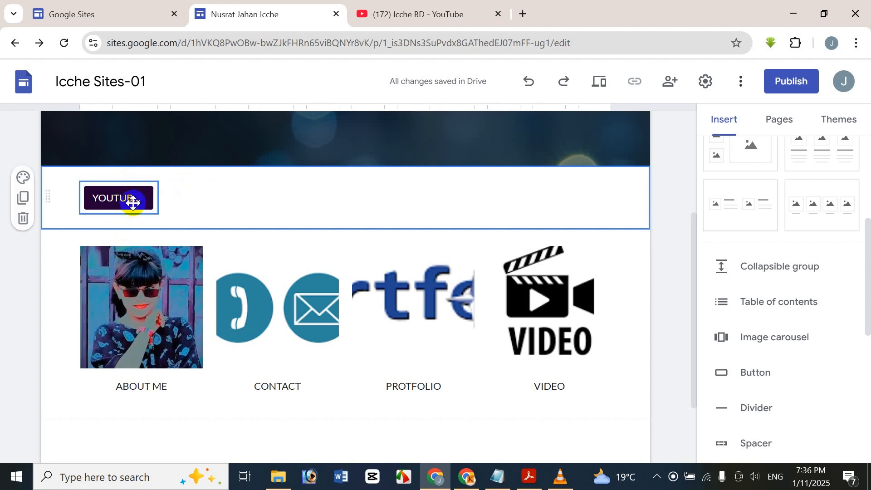
click(751, 411)
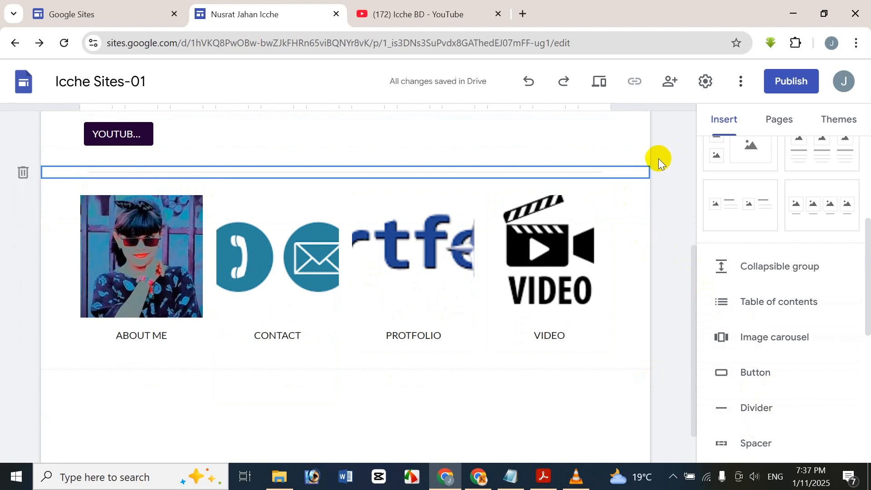
key(ctrl+z)
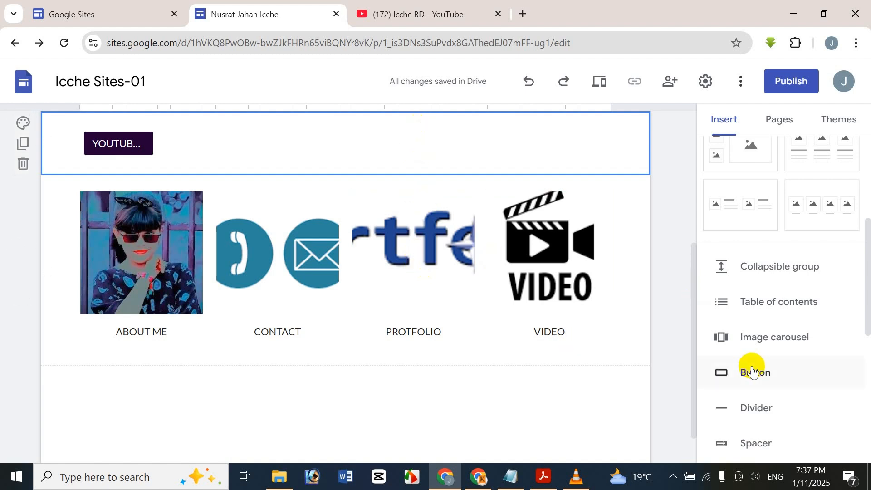
click(755, 442)
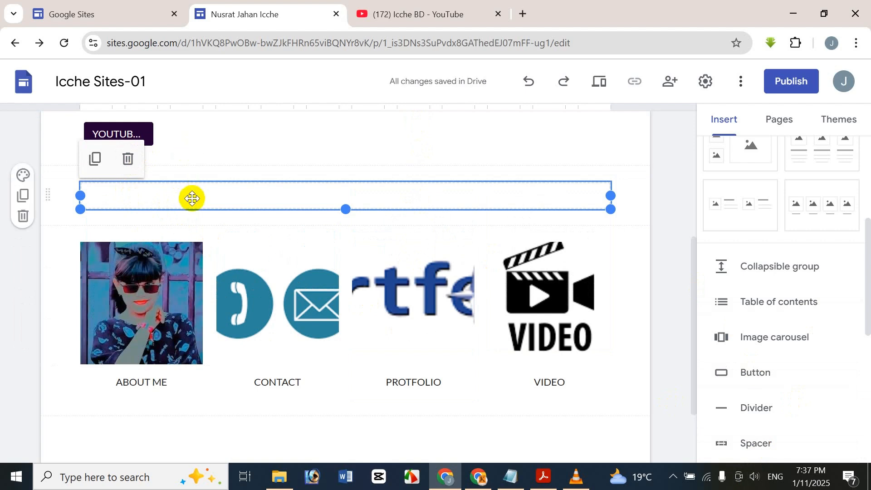
click(126, 164)
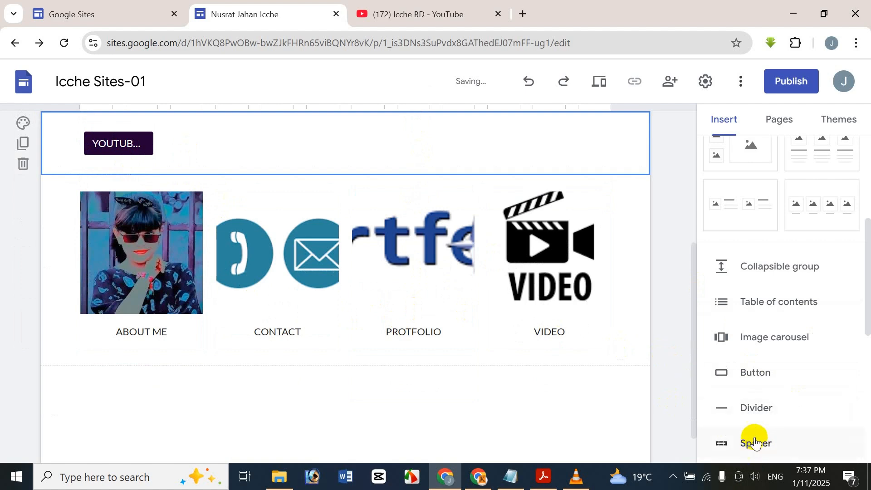
drag(863, 301, 864, 325)
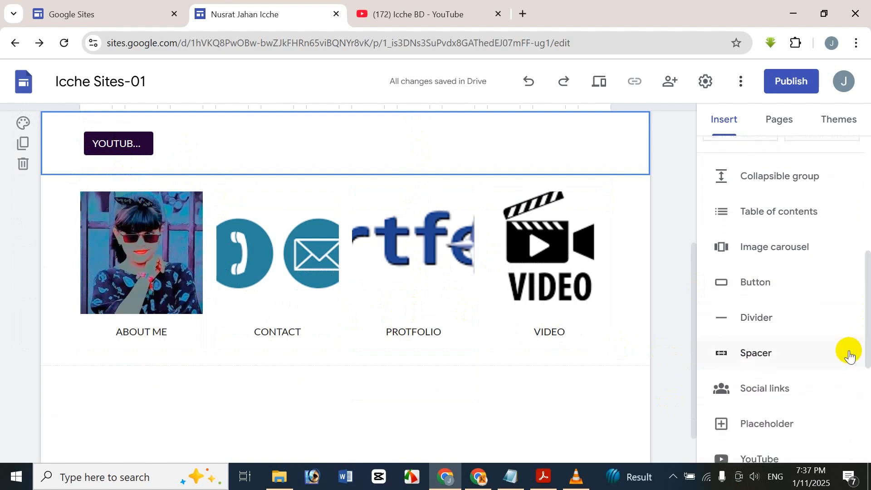
click(797, 386)
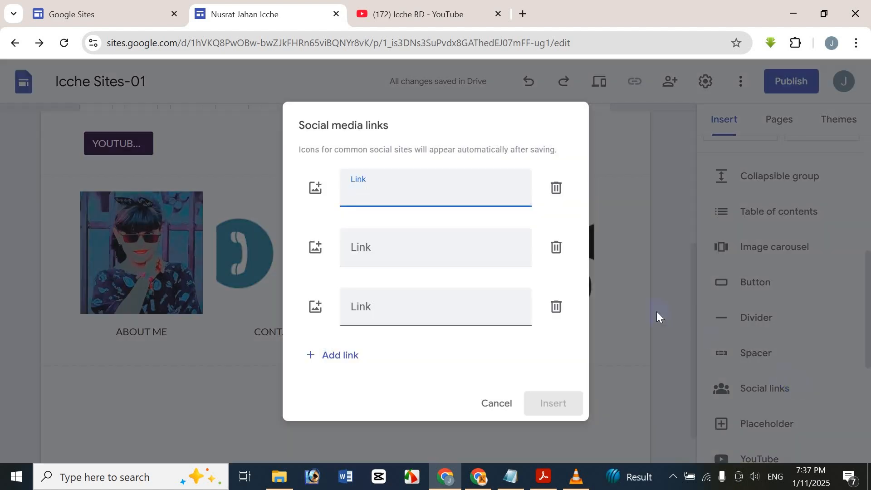
click(312, 190)
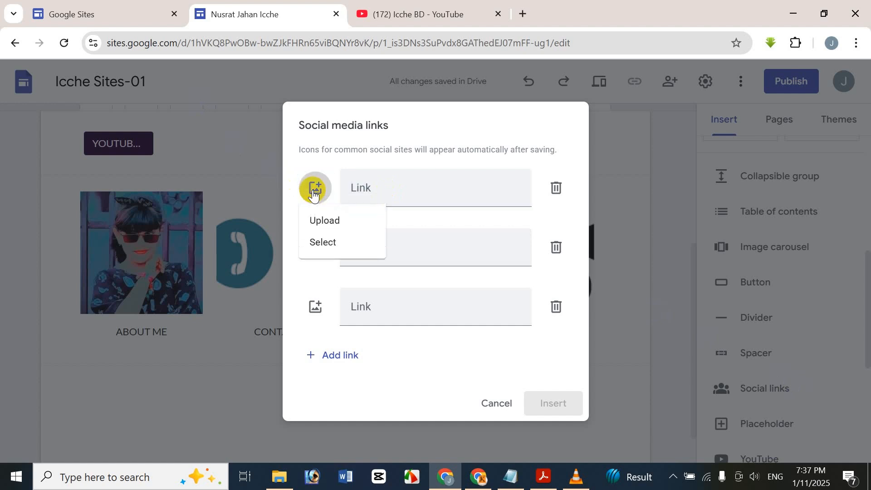
click(334, 221)
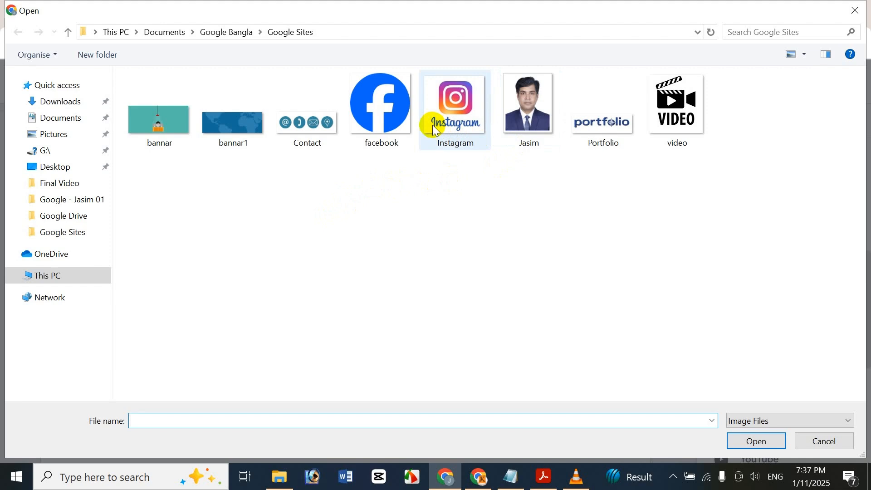
click(411, 124)
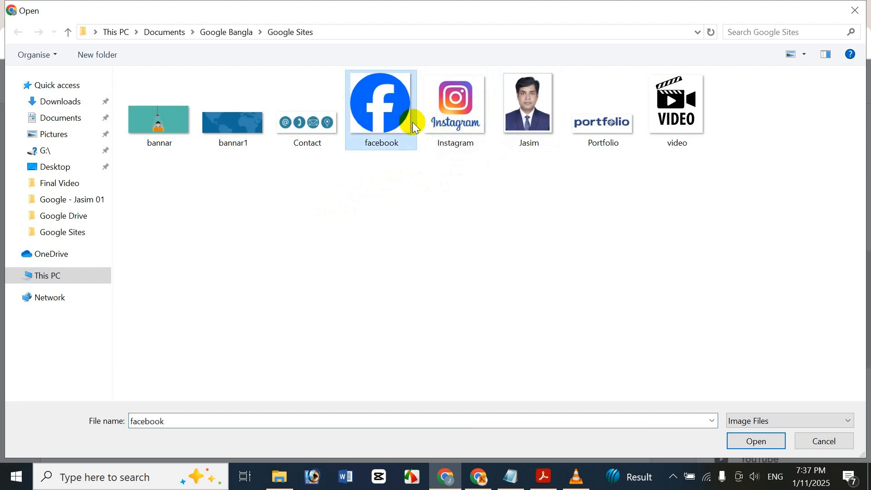
double_click(412, 121)
click(384, 193)
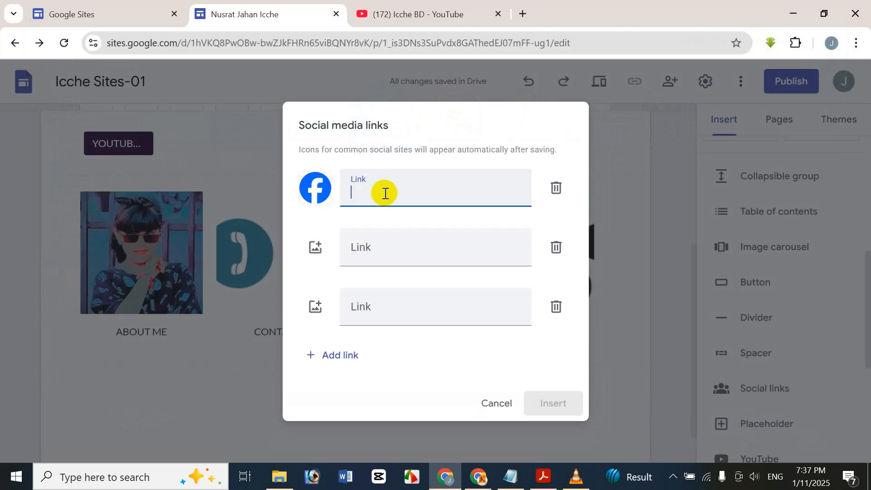
text(www)
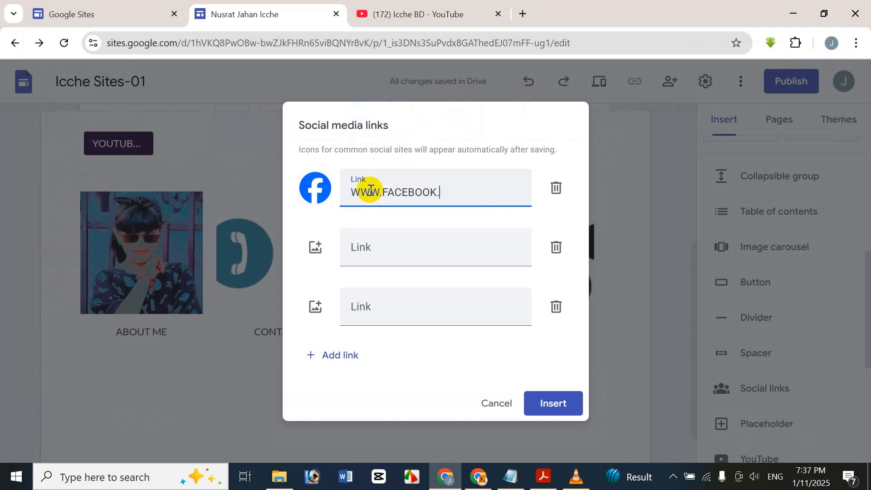
right_click(370, 191)
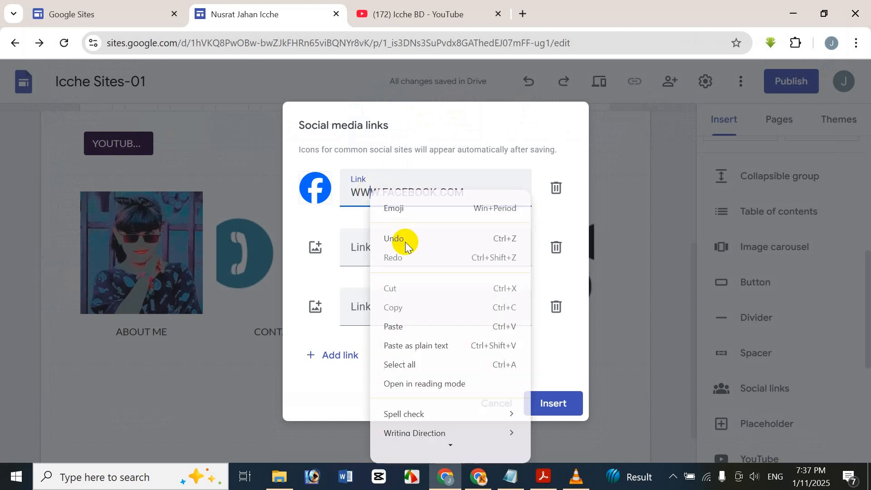
click(316, 248)
click(361, 277)
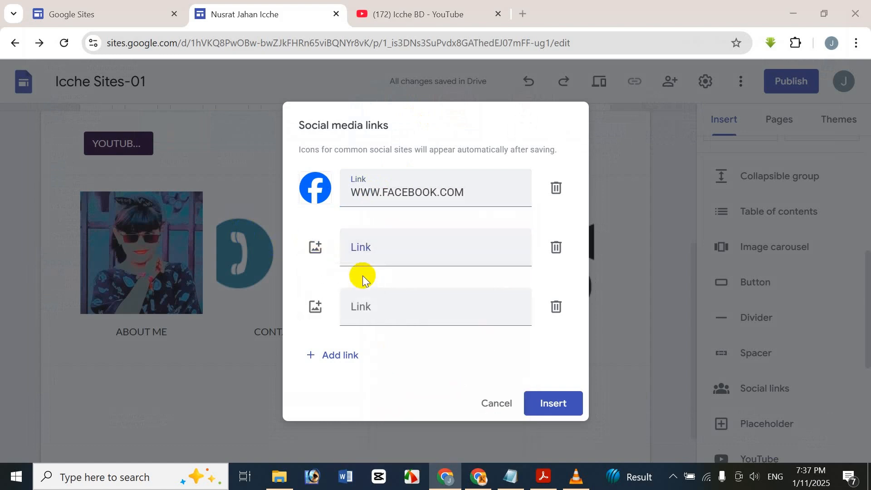
click(484, 105)
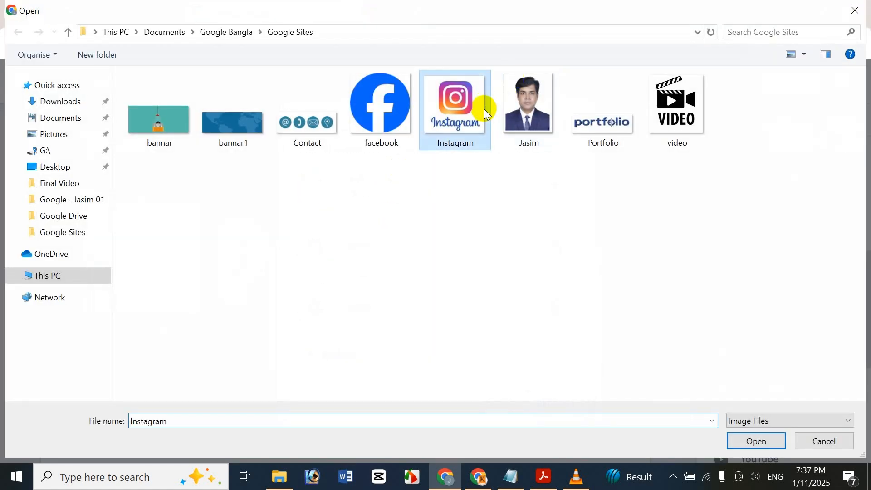
key(Return)
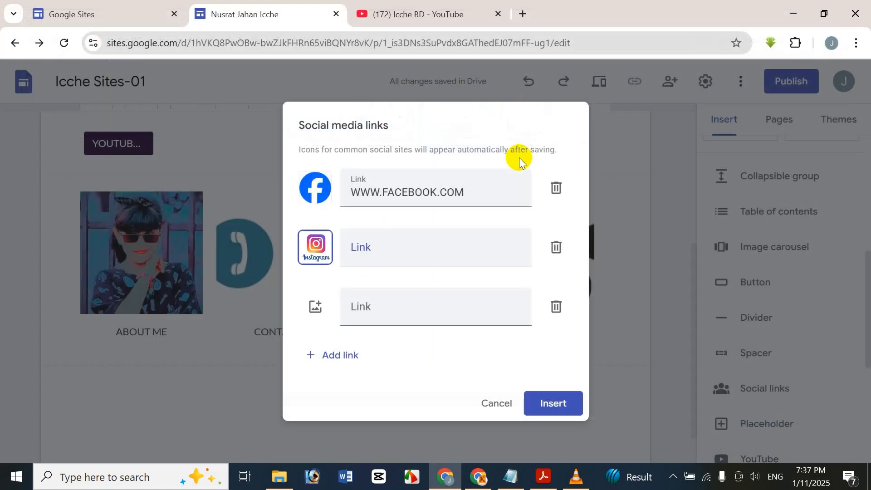
click(413, 252)
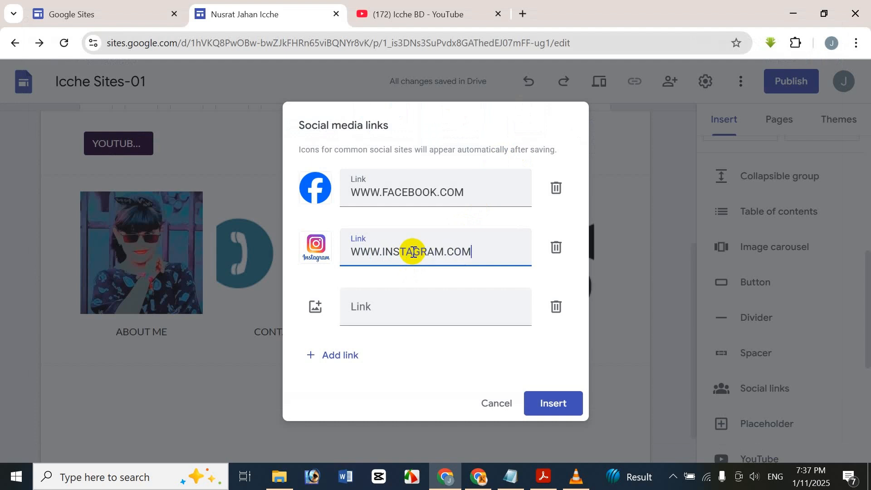
Step: Remove the empty extra link rows and insert the social links block
click(551, 305)
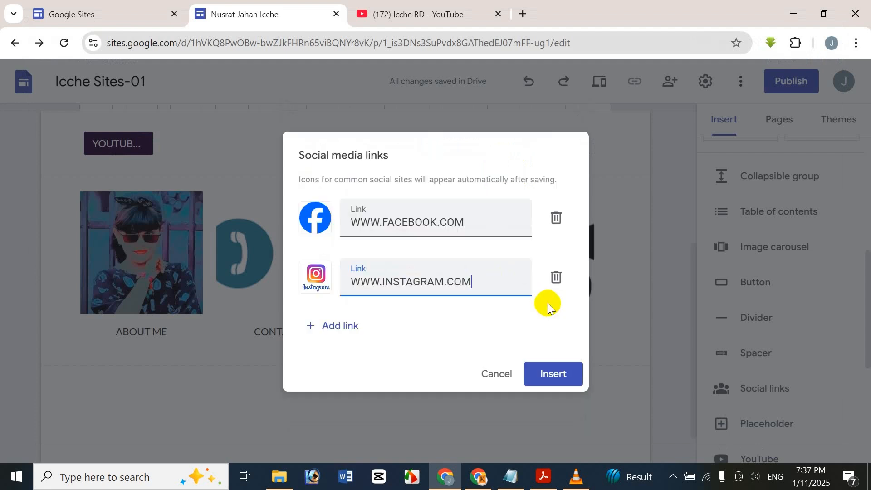
click(358, 334)
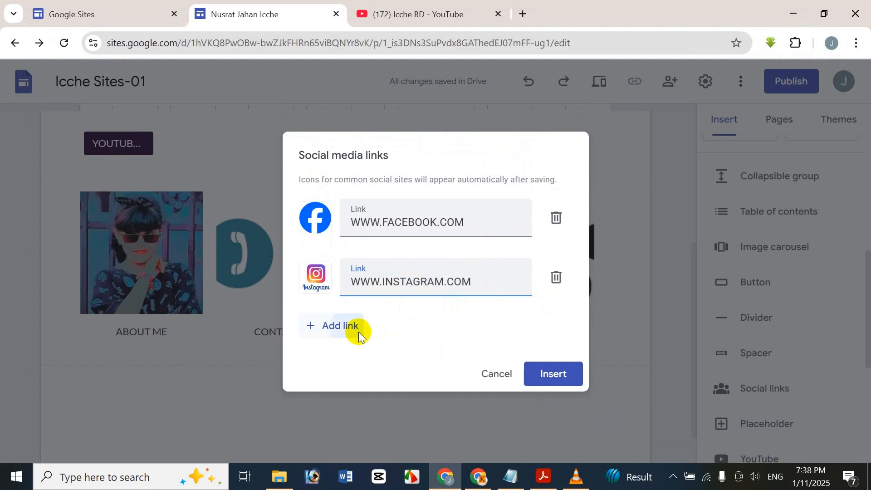
click(560, 307)
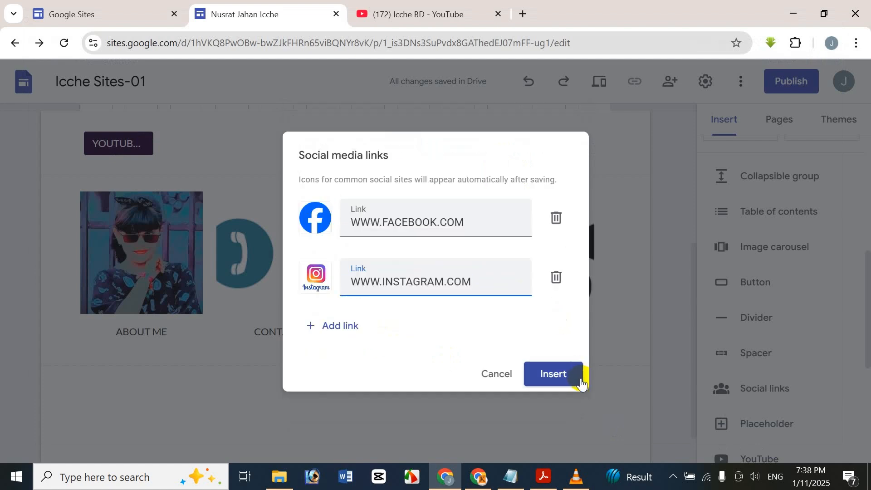
click(580, 380)
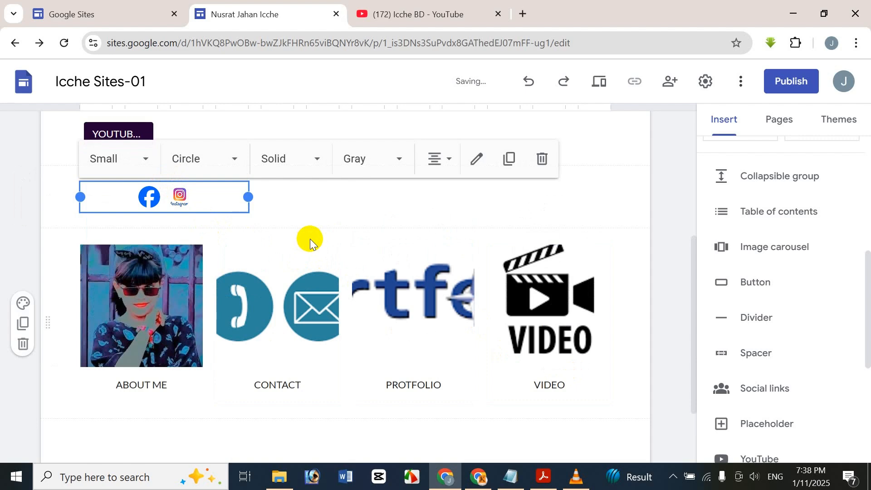
Step: Switch the social icons to an outline style in black
click(299, 156)
click(315, 220)
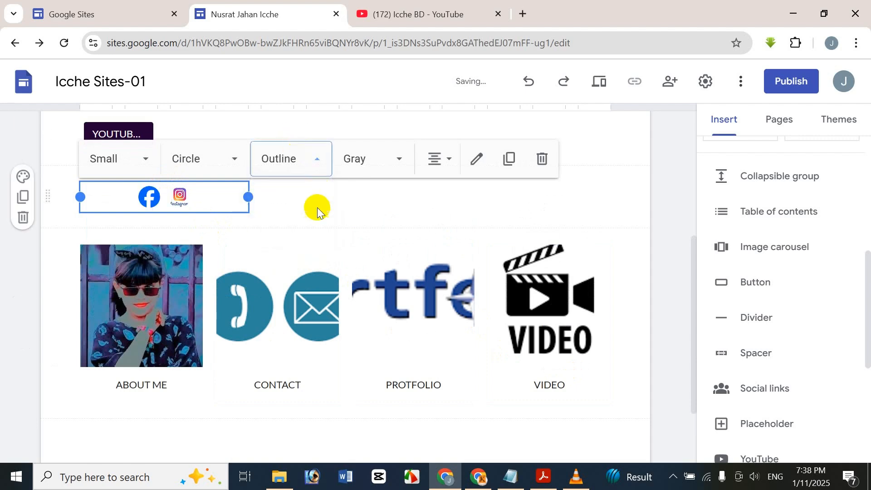
click(372, 158)
click(361, 229)
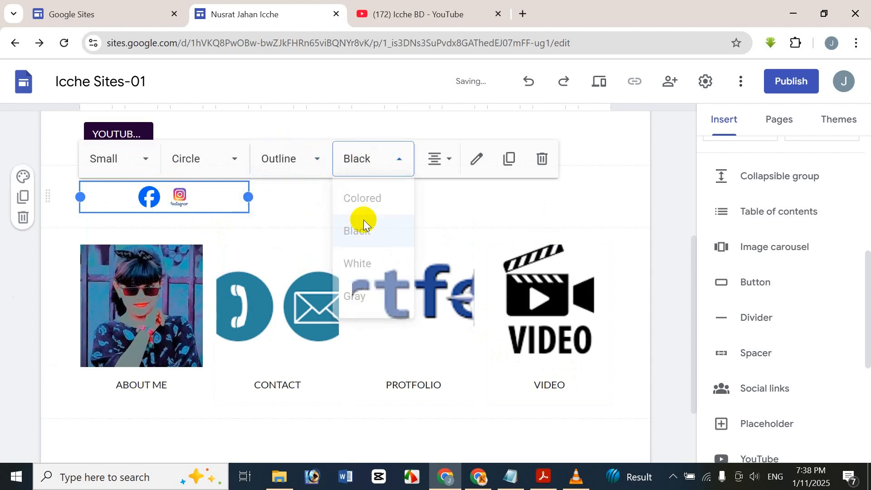
click(383, 168)
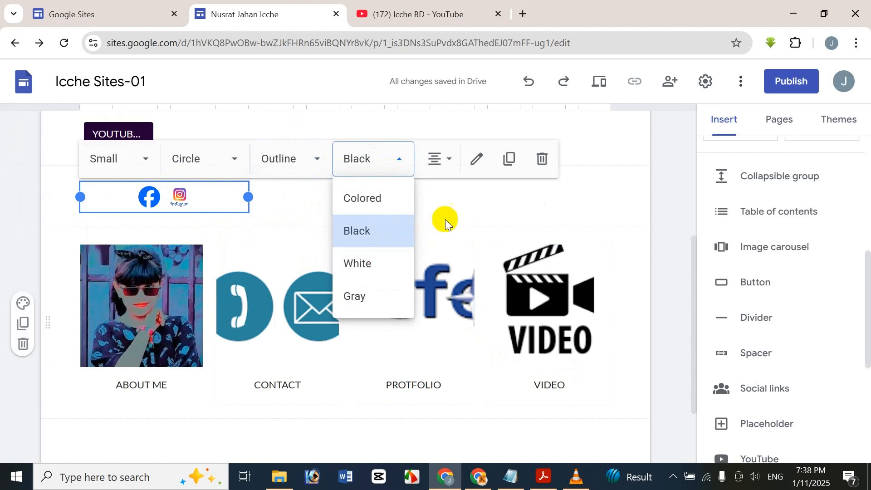
Step: Nudge the icons right, then delete the whole social links section
mouse_move(241, 197)
mouse_down()
mouse_move(229, 197)
mouse_move(252, 194)
mouse_up()
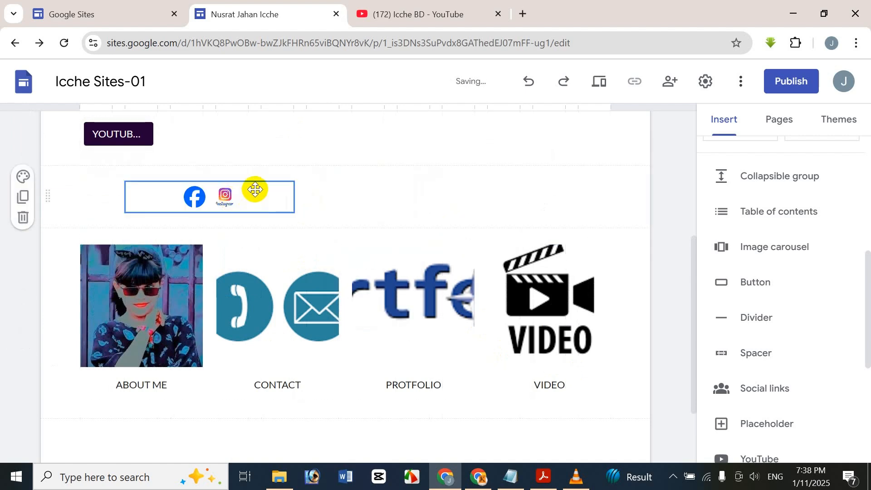
click(364, 188)
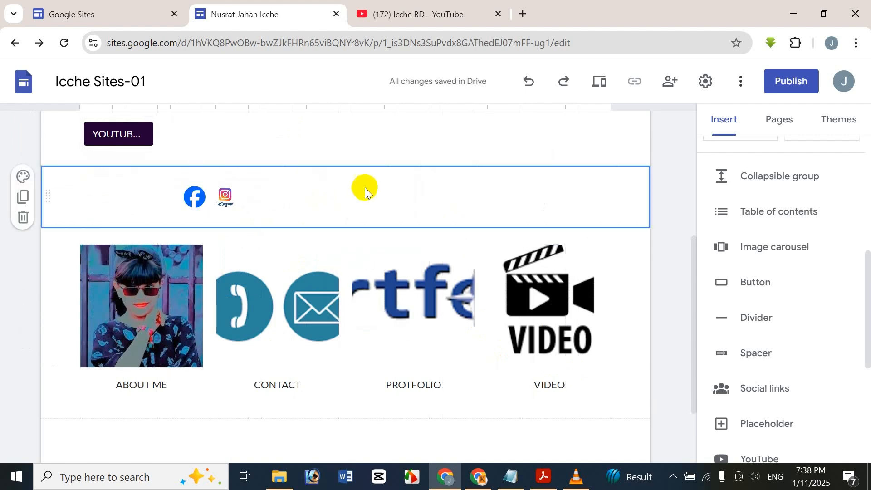
key(Delete)
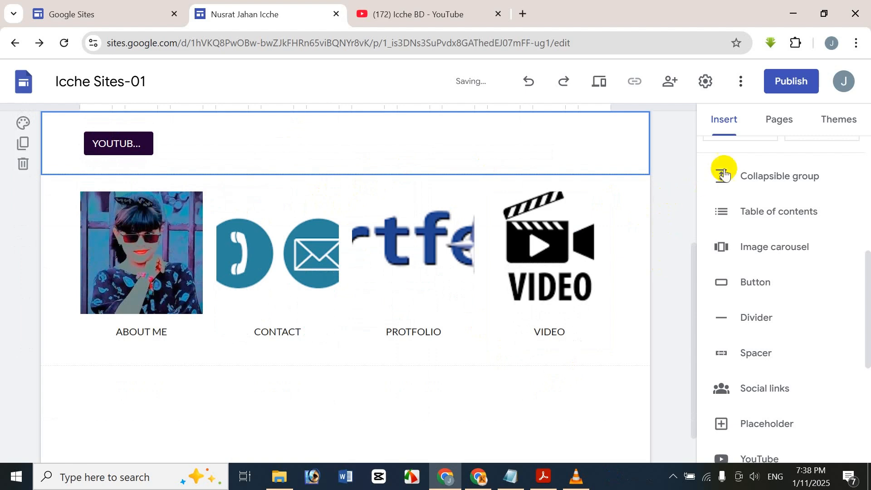
click(773, 432)
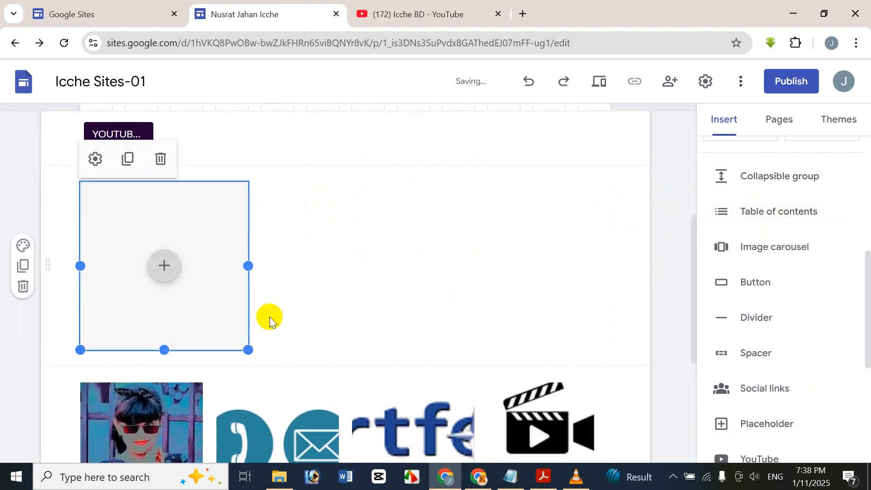
key(Delete)
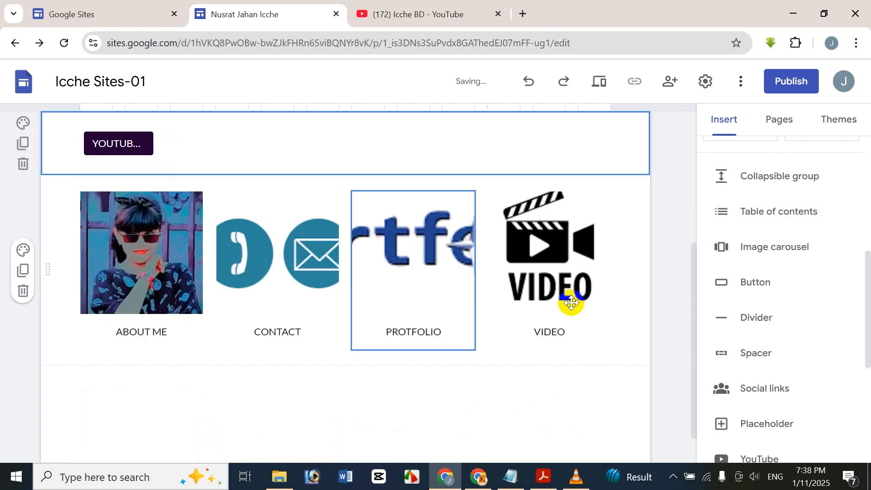
scroll(804, 421, down, 3)
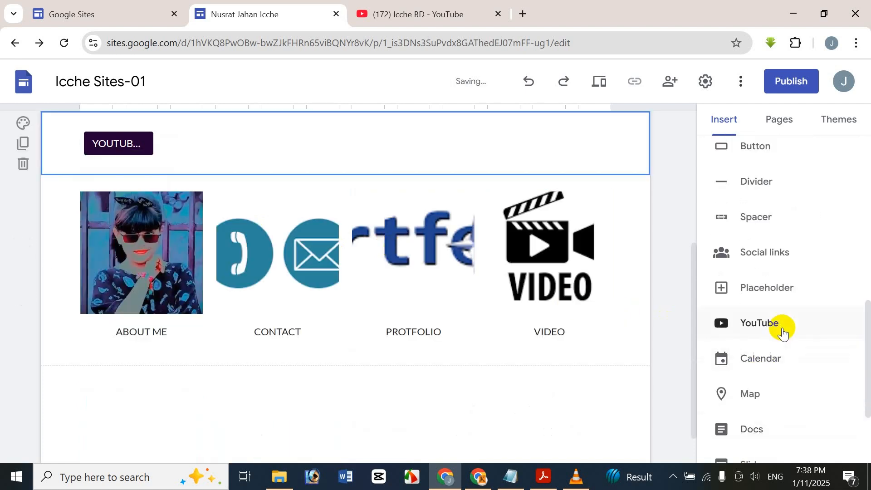
click(781, 326)
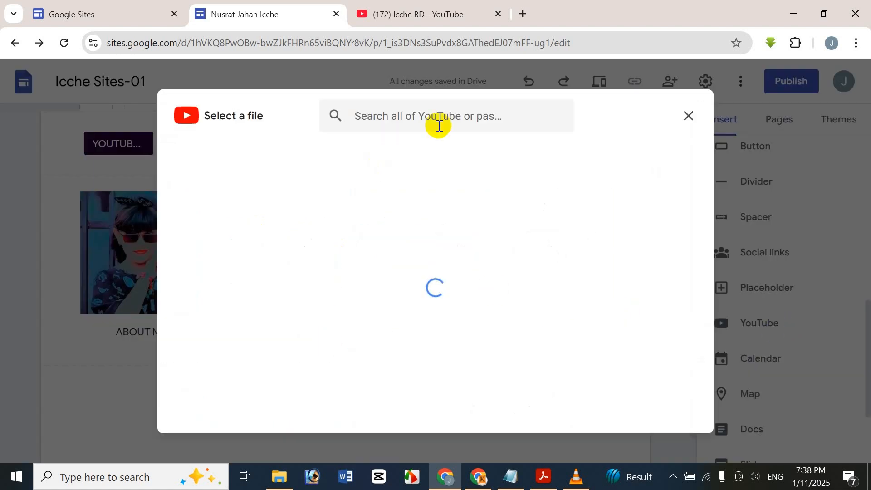
click(389, 222)
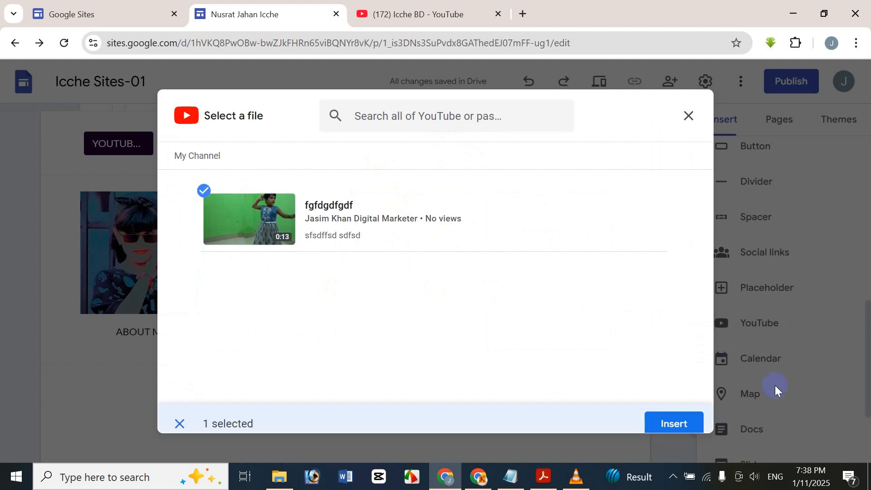
click(692, 411)
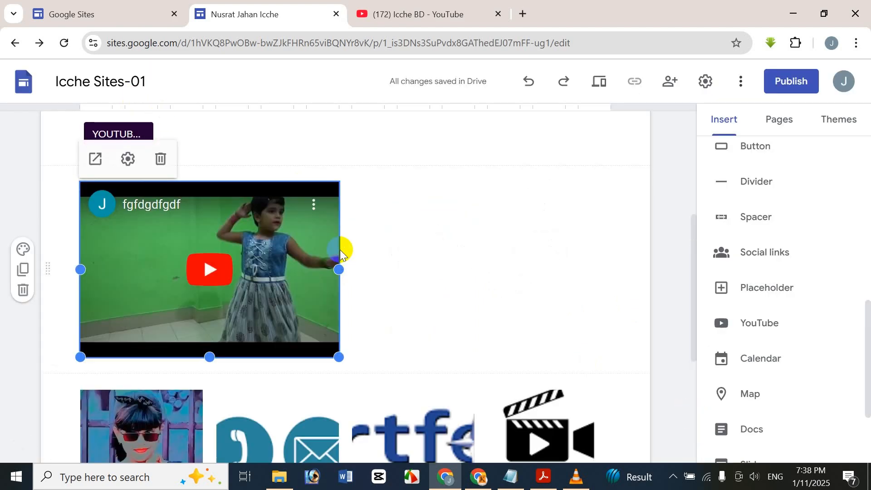
key(Delete)
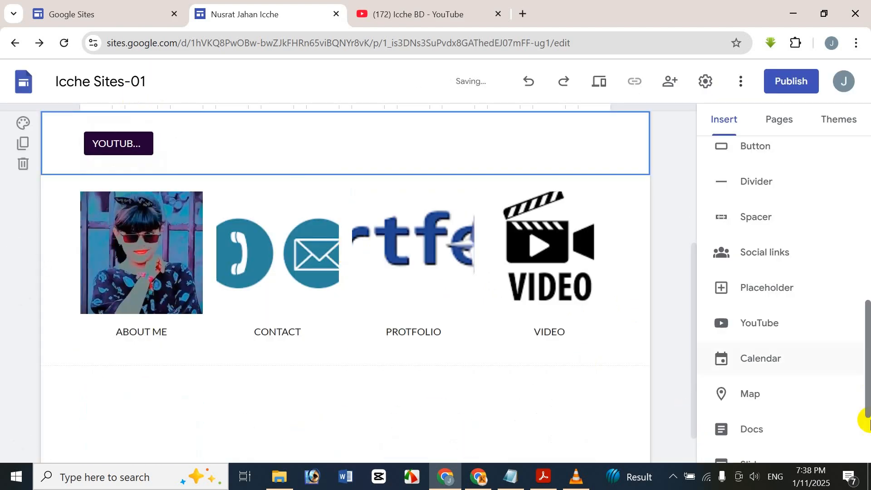
Step: Search YouTube for ICCHE BD and embed 'Google Photos Bangla: How To Use Animations'
click(797, 320)
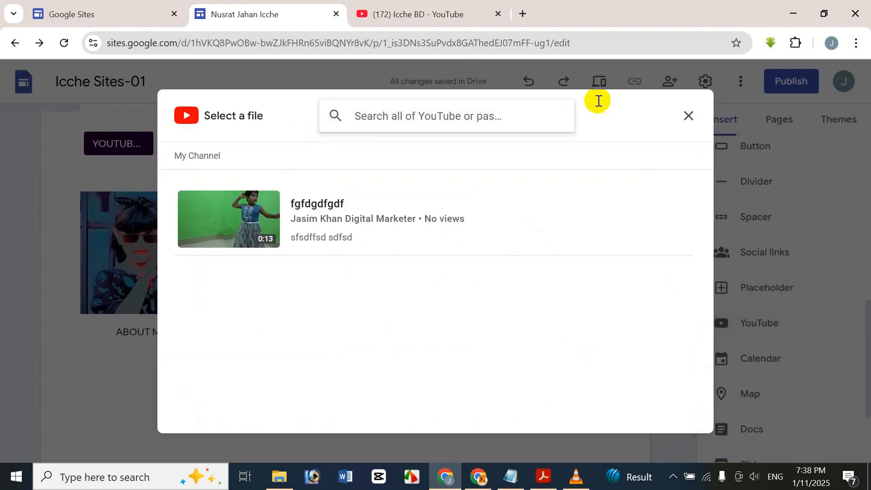
text(ICC)
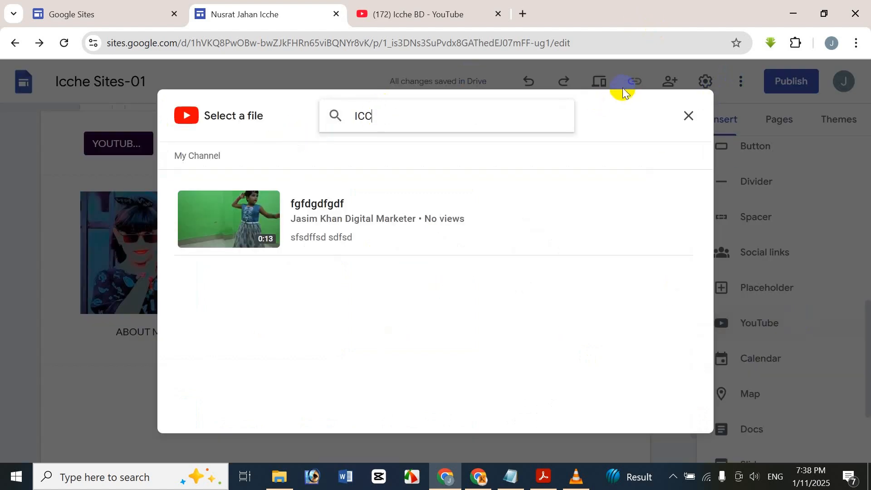
text(HE BD)
key(Return)
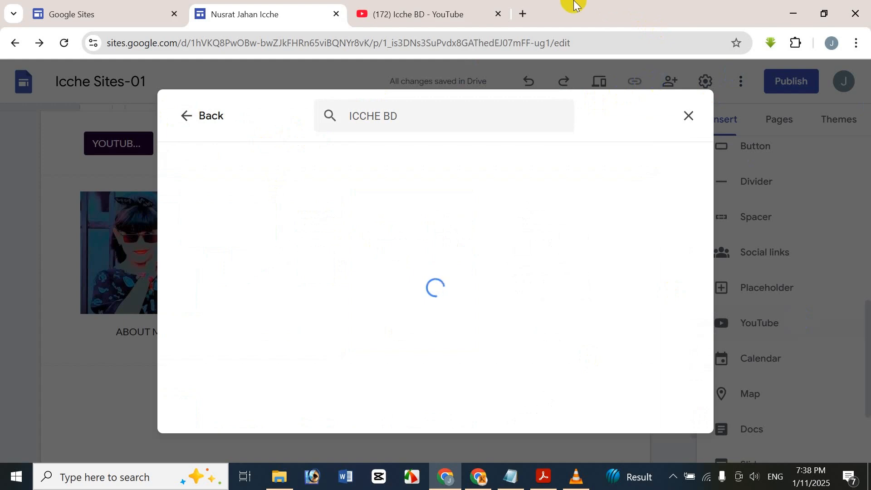
scroll(402, 206, down, 6)
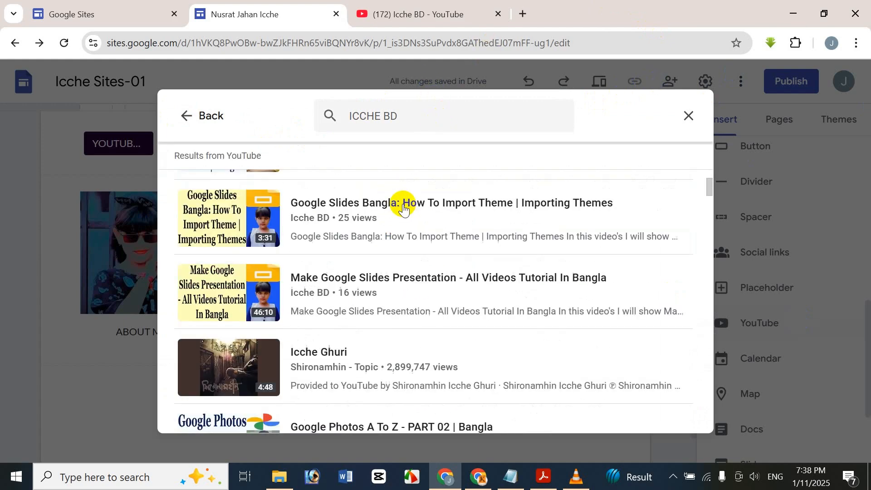
scroll(402, 207, up, 3)
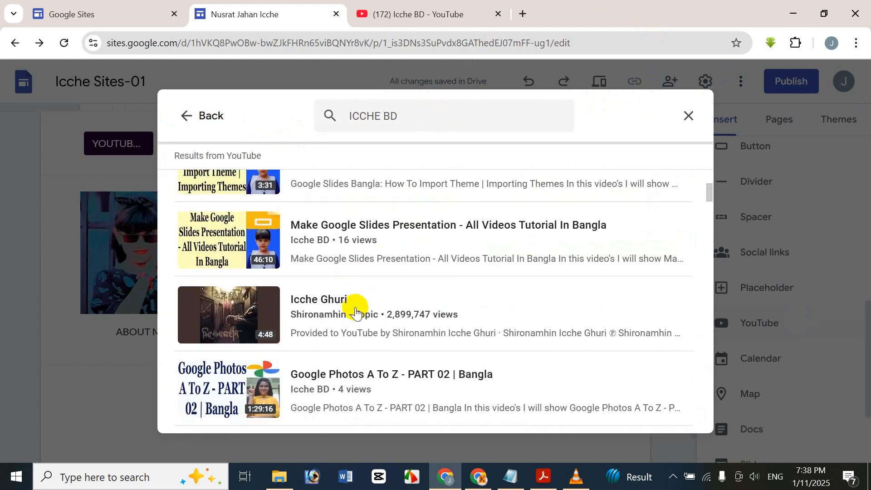
scroll(354, 320, up, 3)
click(334, 219)
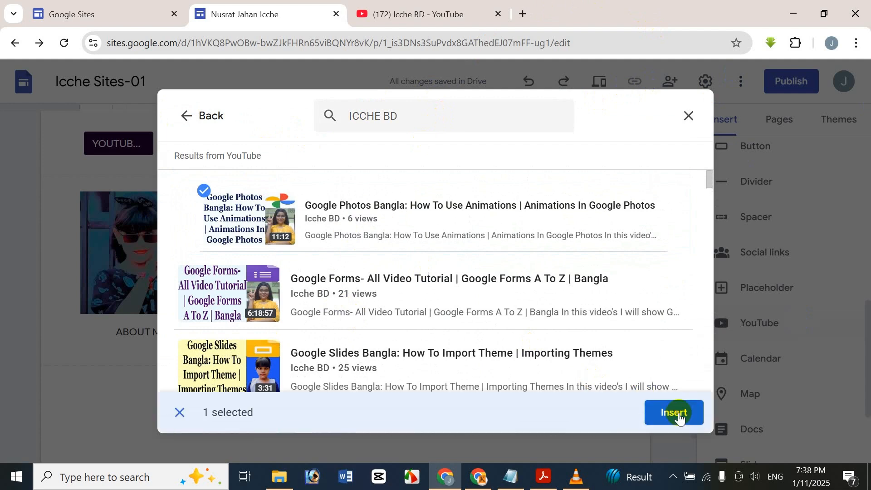
click(676, 411)
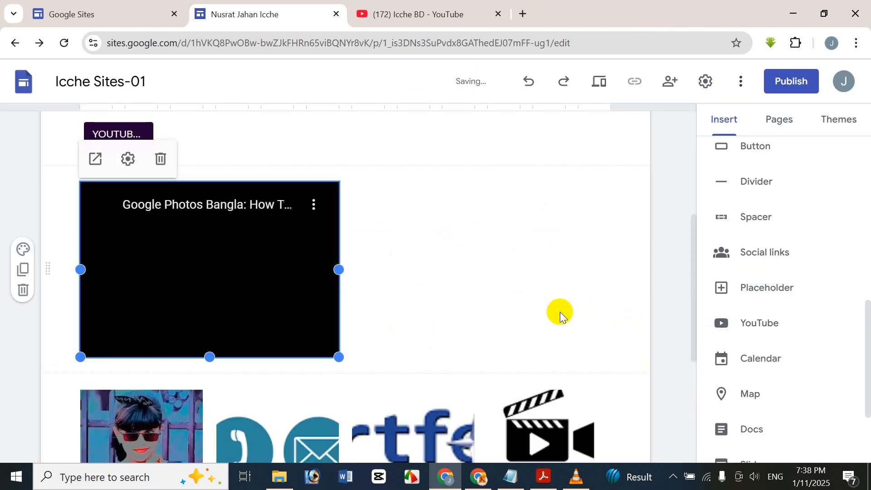
click(420, 305)
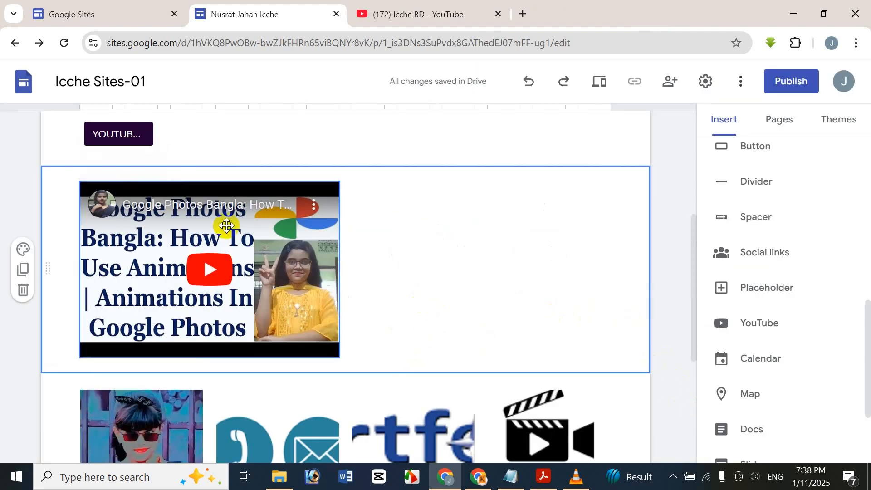
click(227, 262)
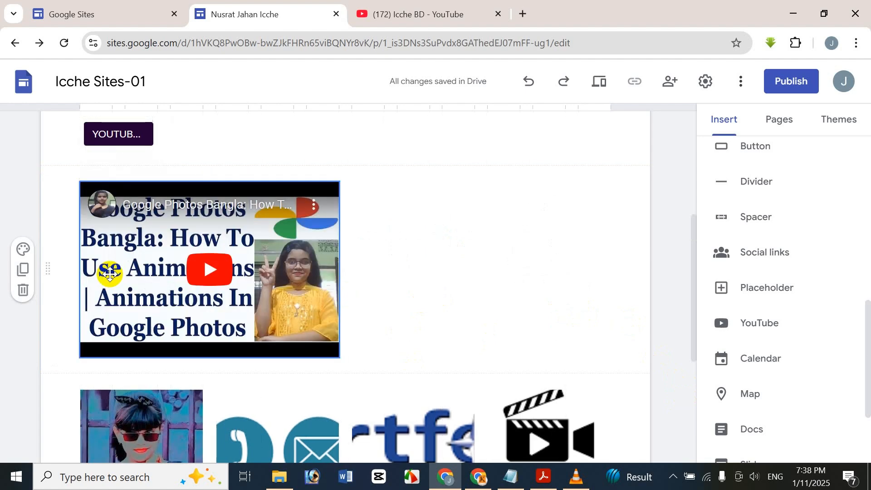
click(589, 216)
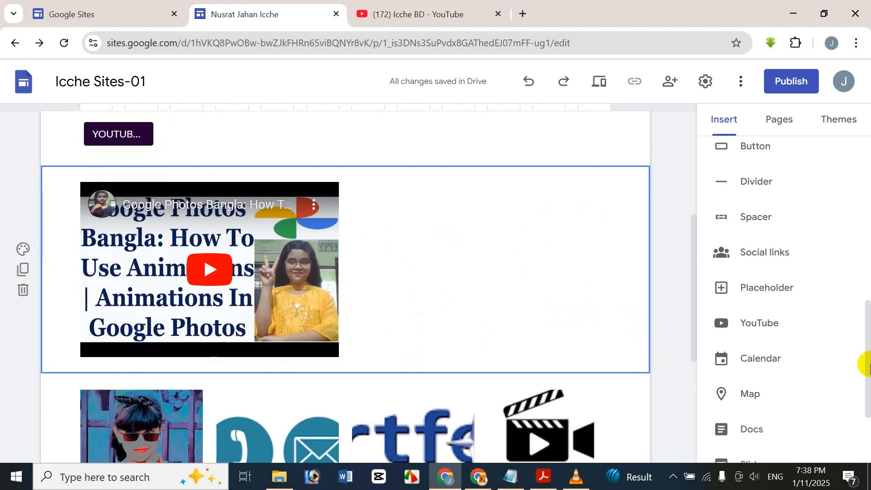
click(836, 363)
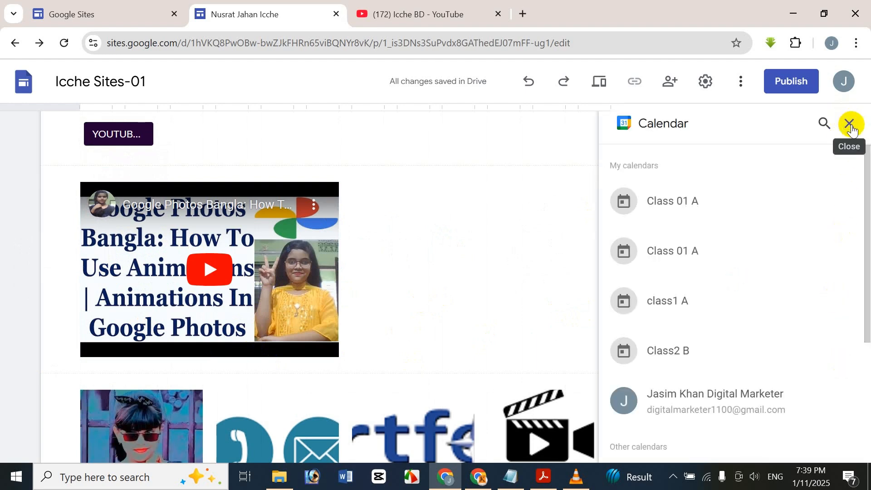
click(849, 124)
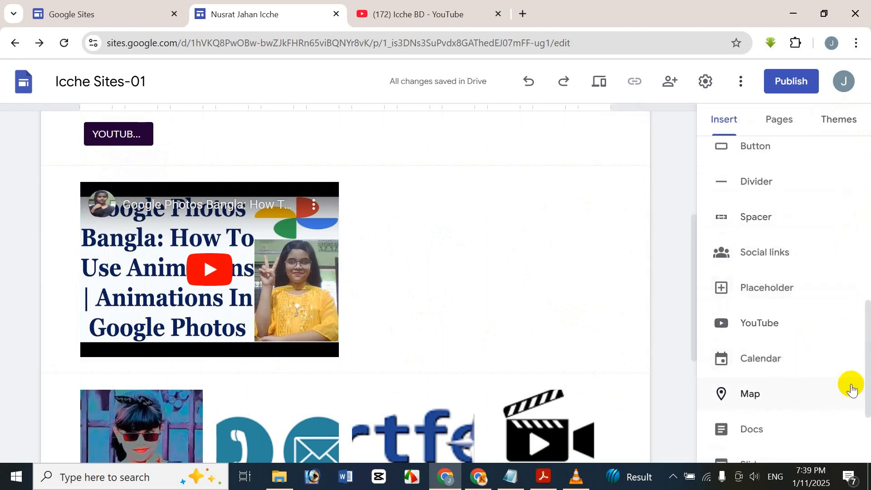
scroll(770, 362, down, 2)
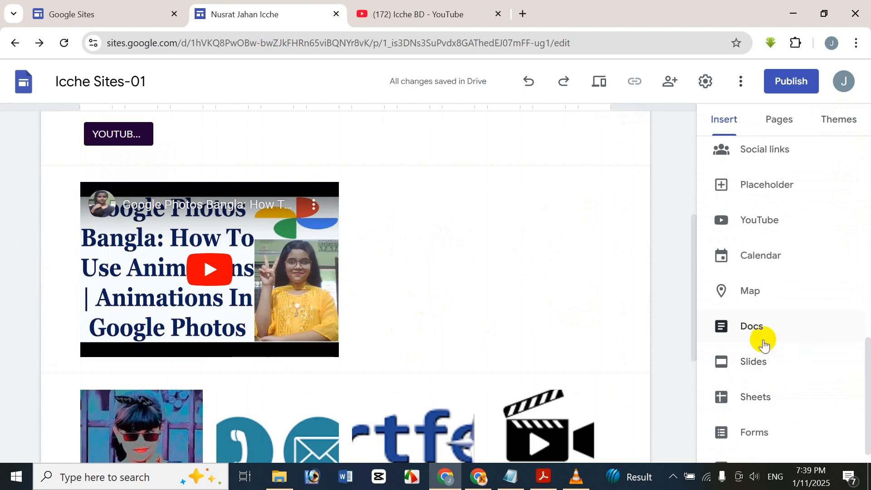
click(765, 323)
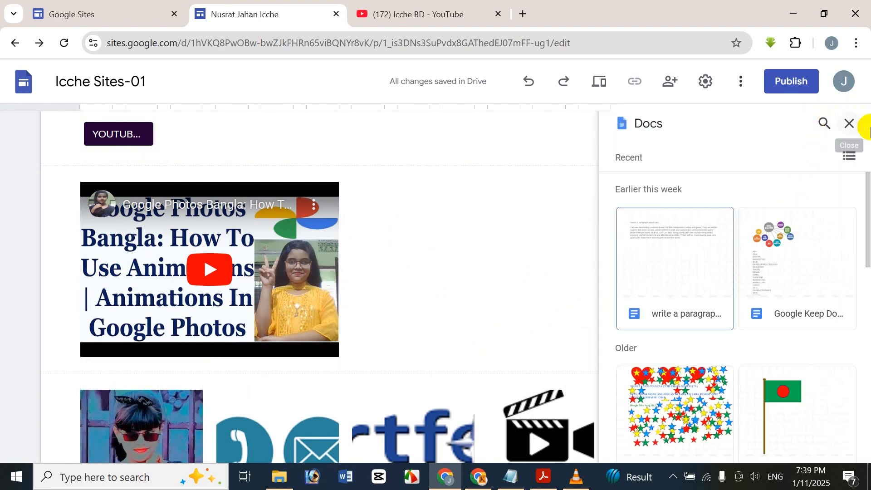
click(753, 265)
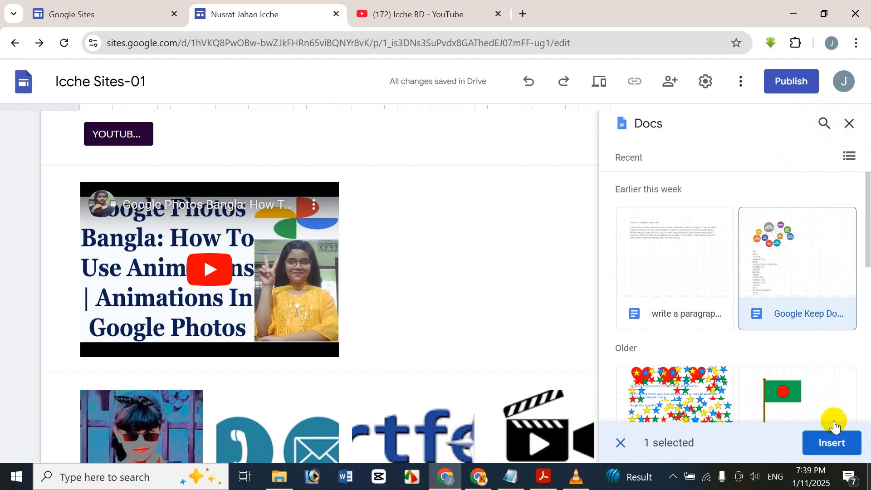
click(849, 126)
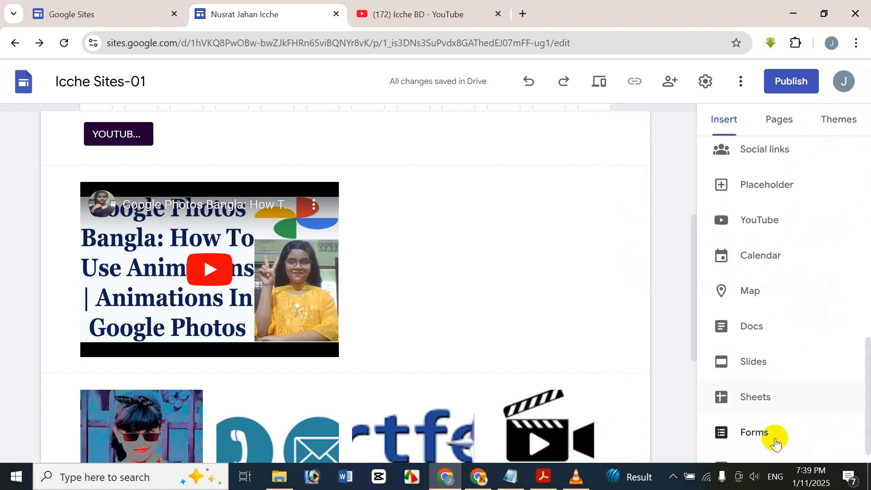
scroll(801, 408, down, 1)
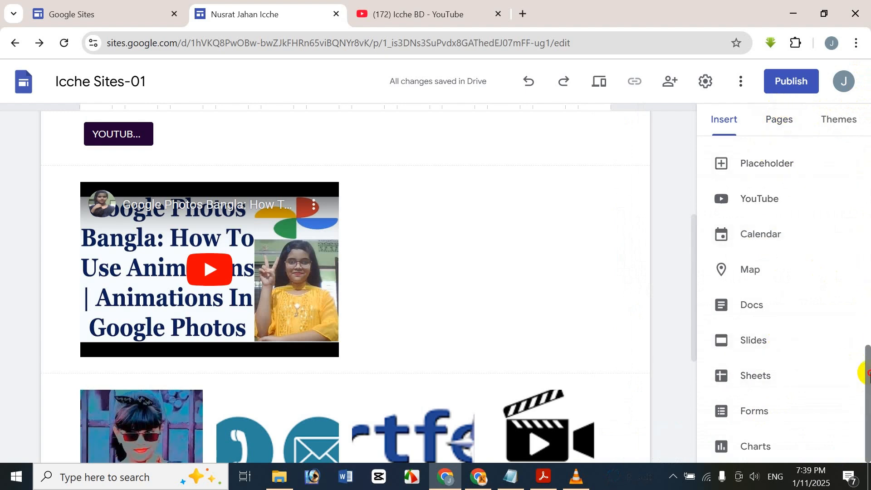
drag(864, 362, 671, 132)
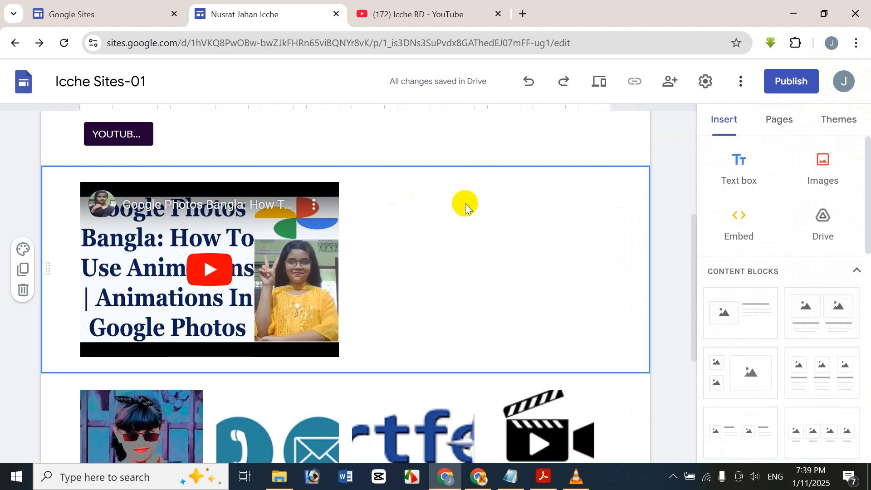
Step: Delete the embedded YouTube video section from the Home page
click(285, 258)
key(Delete)
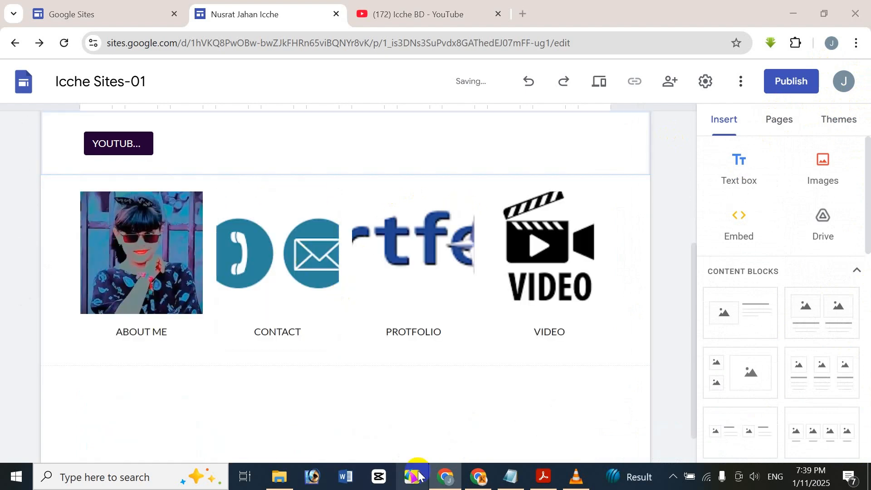
scroll(683, 243, up, 5)
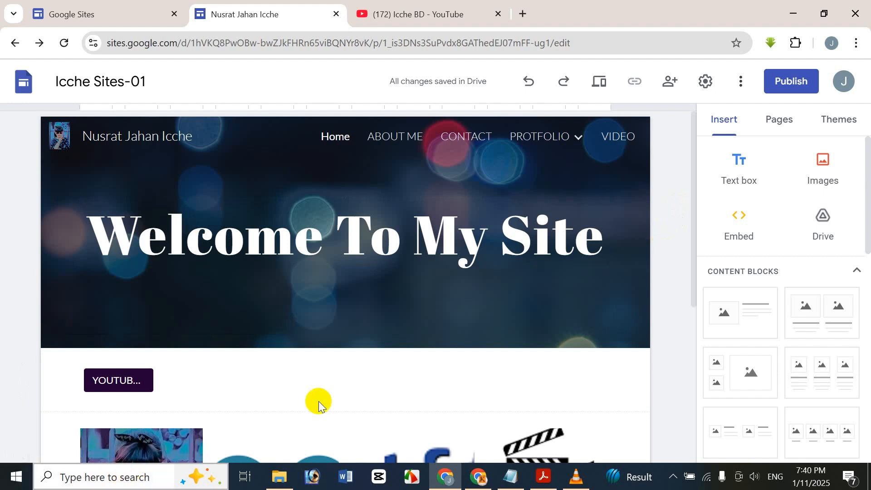
drag(867, 186, 845, 181)
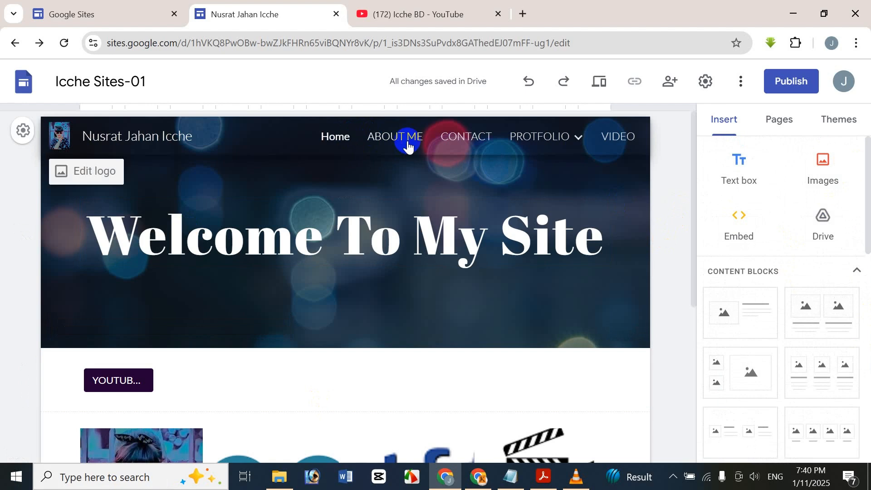
Step: Go to the CONTACT page, then switch to the ABOUT ME page
scroll(461, 295, down, 3)
scroll(453, 282, up, 3)
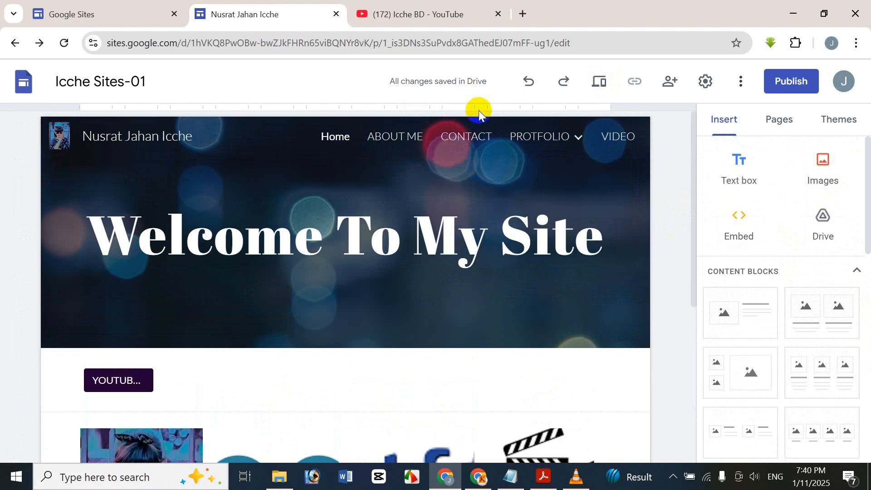
click(472, 137)
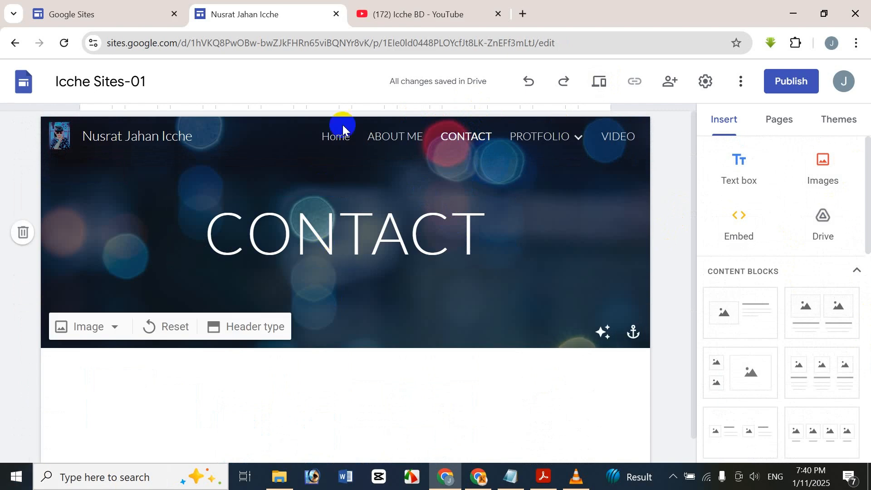
click(382, 136)
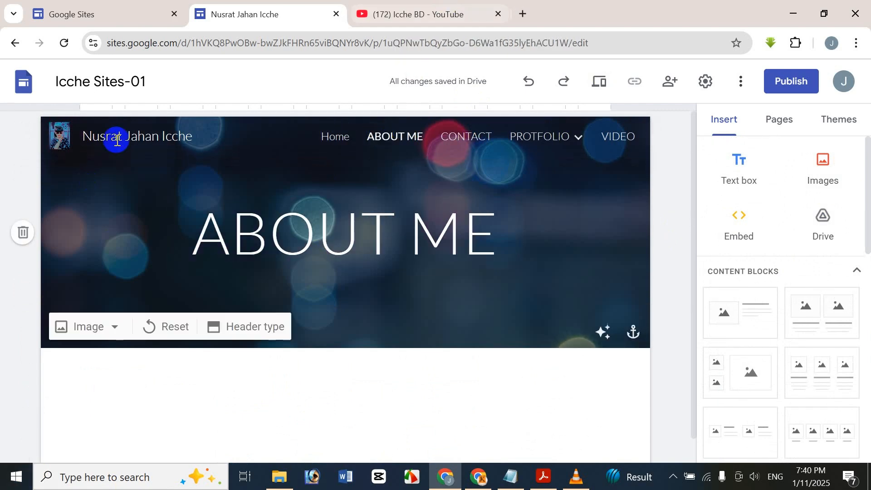
Step: Set the ABOUT ME title font to Anek Bangla Extra Bold
click(240, 249)
click(191, 252)
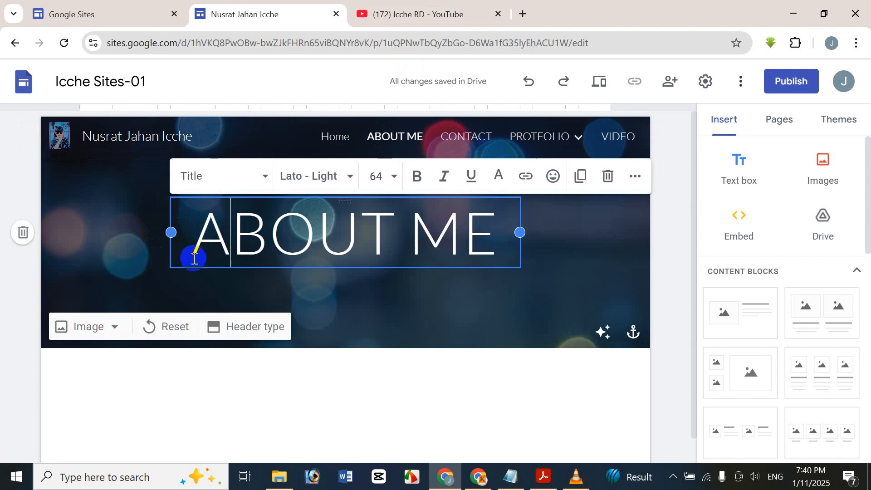
triple_click(194, 258)
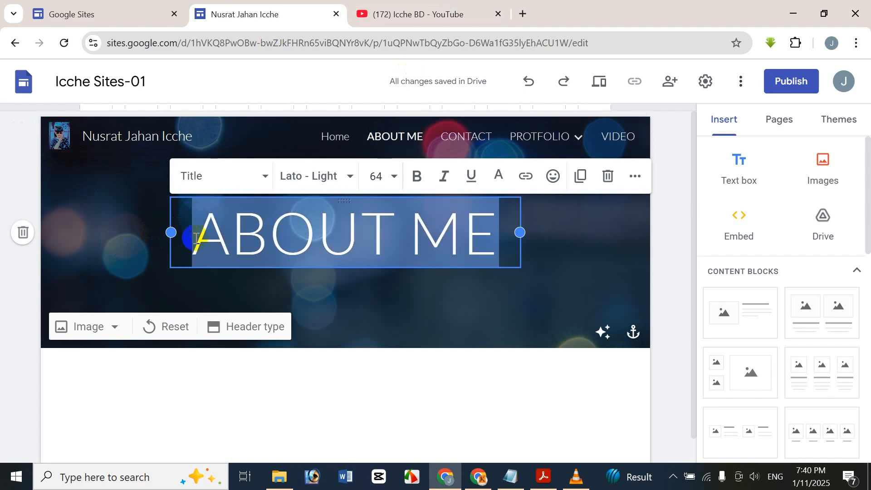
click(325, 180)
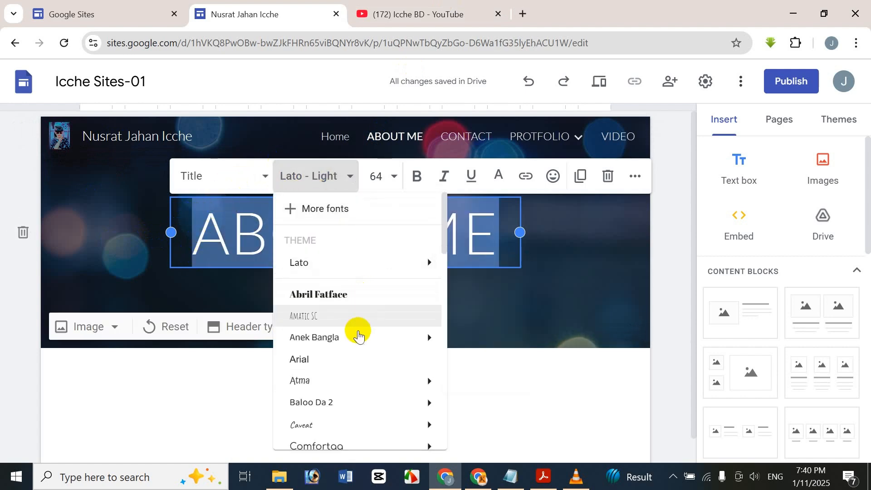
mouse_move(362, 343)
click(478, 431)
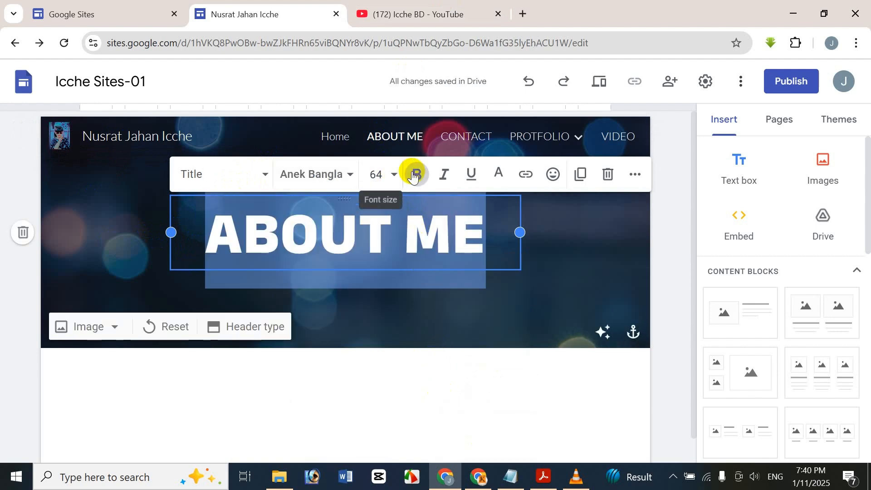
Step: Turn off the header's Adjust for readability option
click(500, 176)
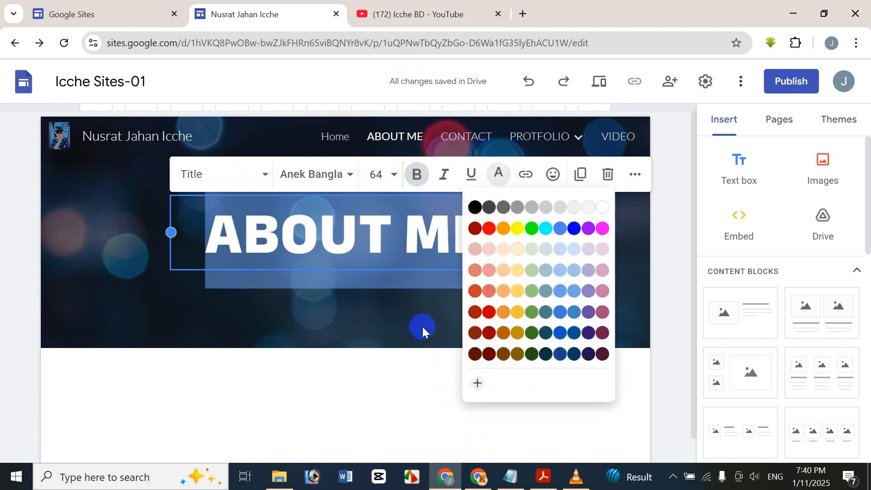
click(355, 375)
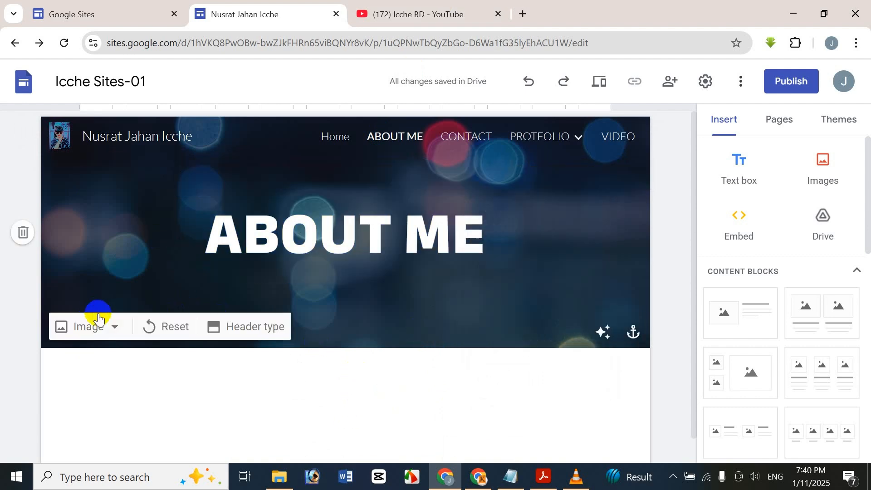
click(601, 330)
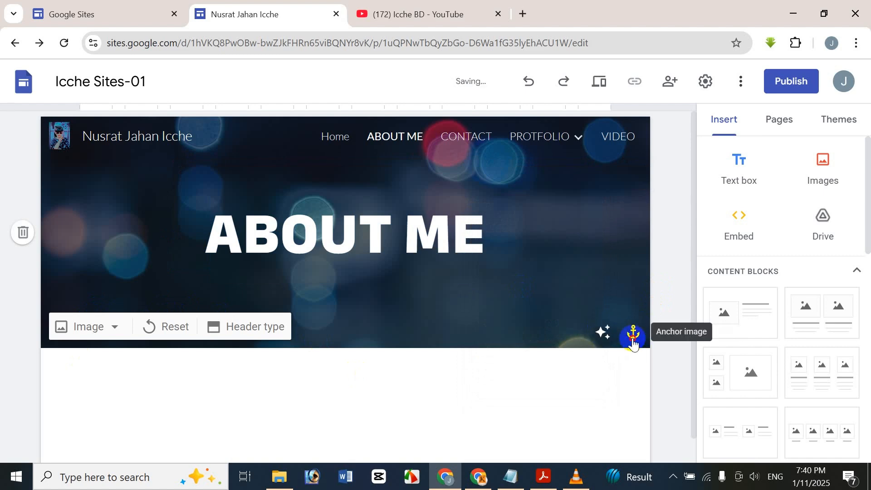
Step: Anchor the ABOUT ME header image at the centre
click(634, 341)
click(604, 286)
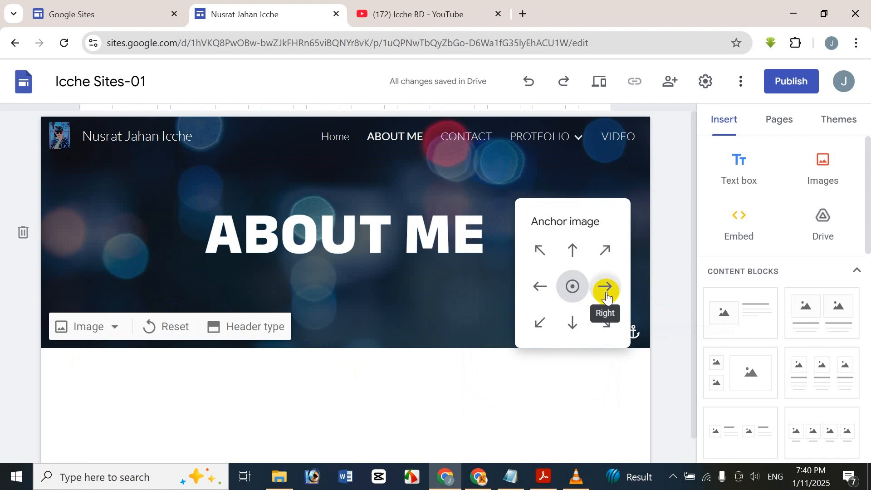
click(572, 249)
click(551, 248)
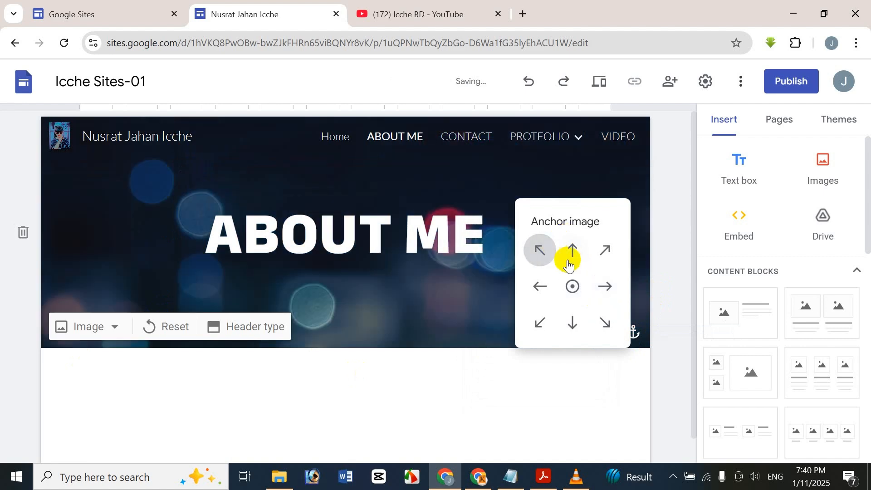
click(574, 290)
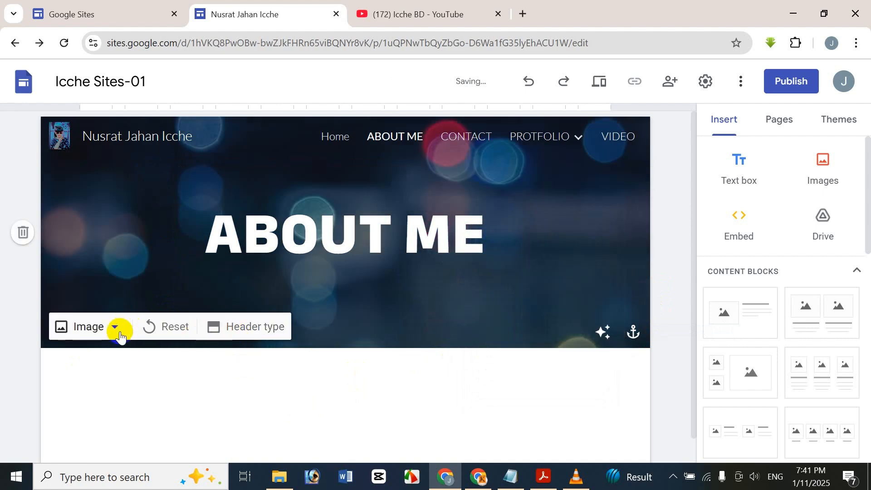
Step: Replace the header background with the gallery's icy lake photo
click(100, 326)
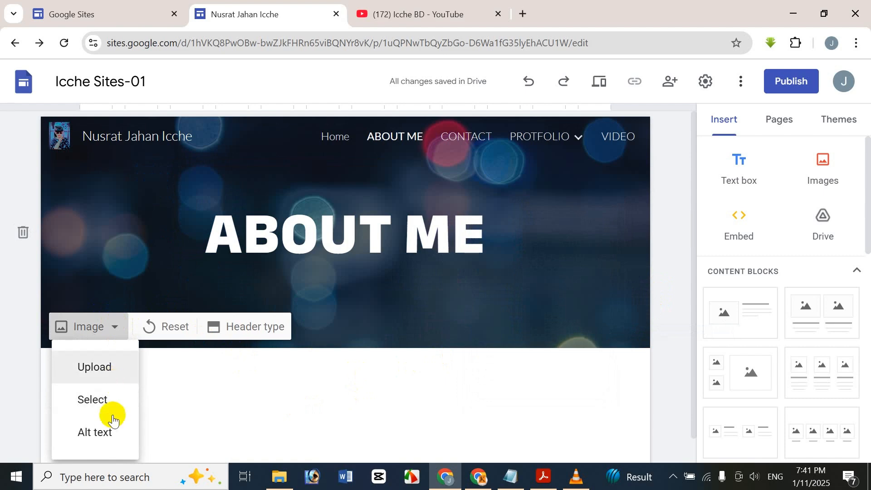
click(126, 364)
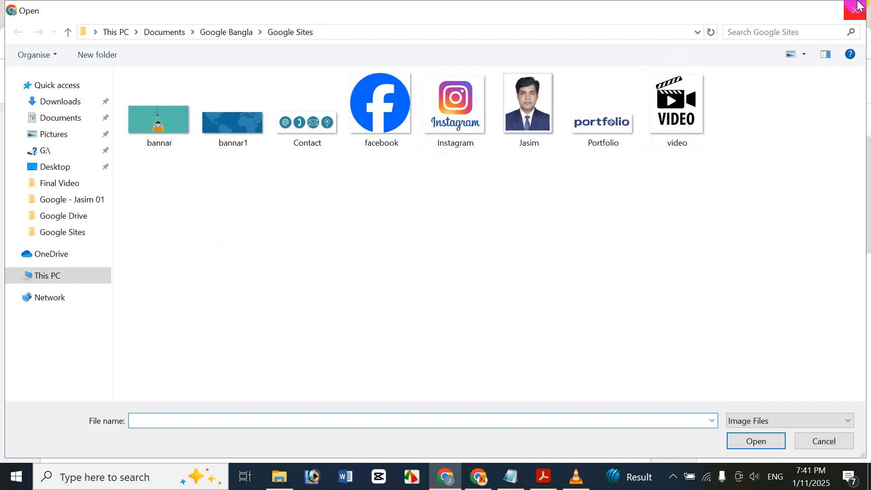
click(858, 6)
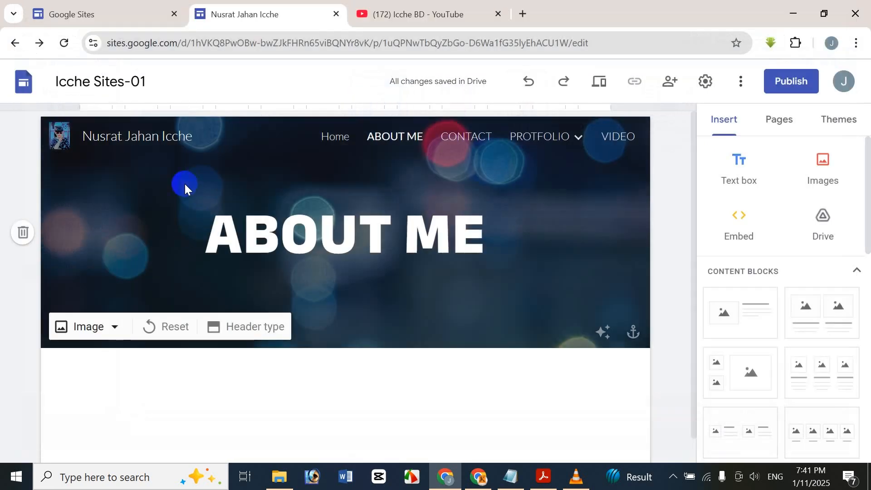
click(101, 326)
click(111, 415)
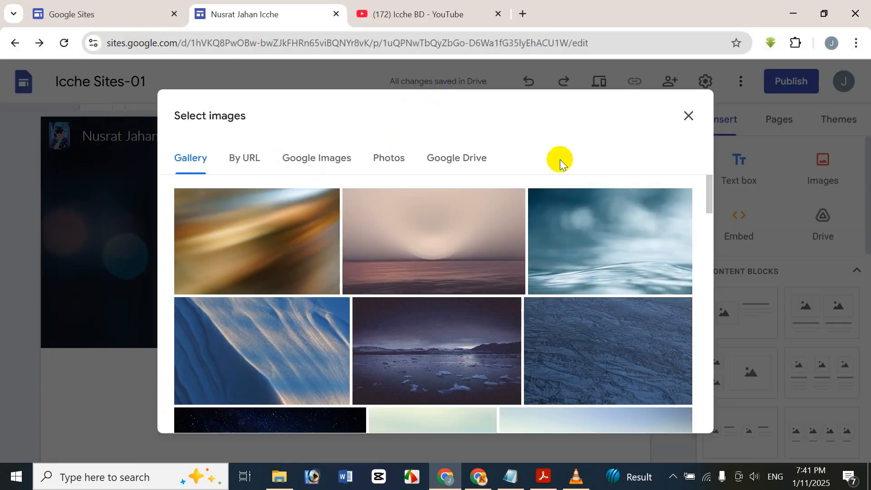
scroll(431, 271, down, 5)
scroll(435, 271, down, 15)
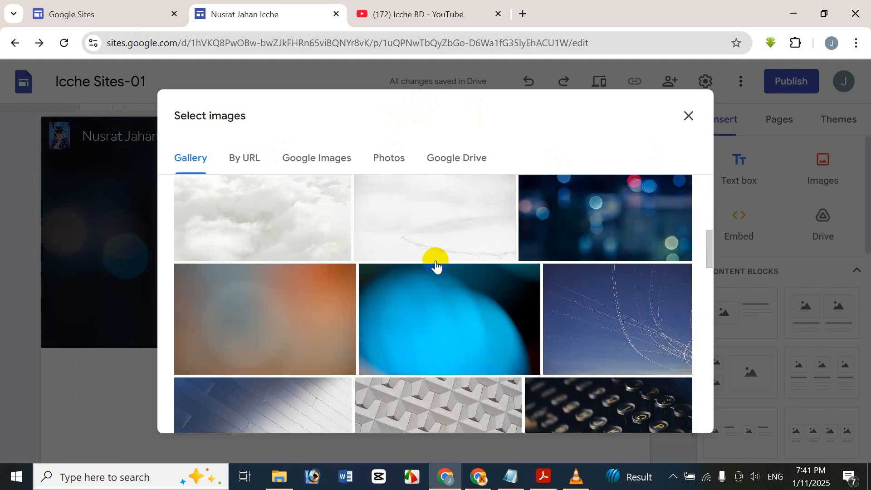
scroll(443, 263, down, 8)
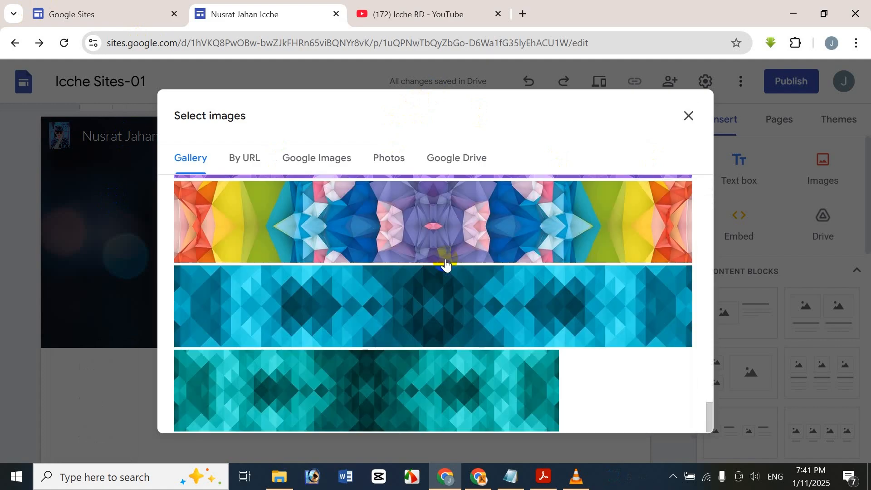
scroll(454, 272, up, 20)
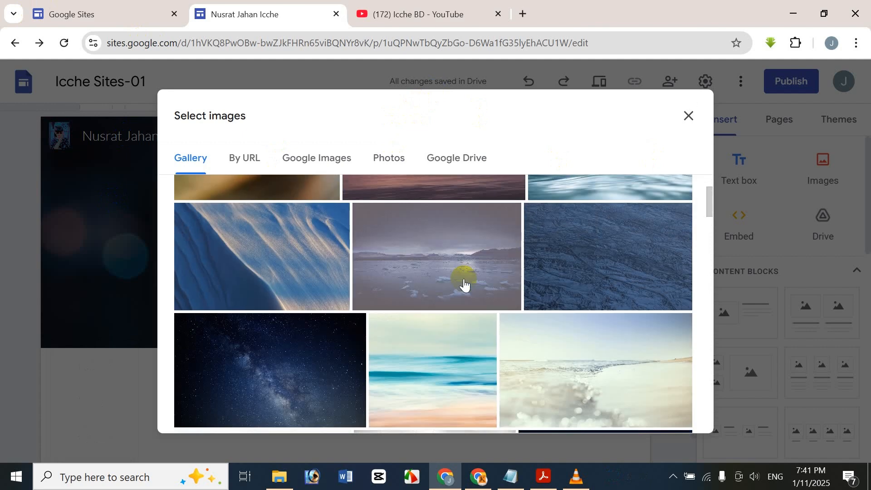
scroll(464, 283, up, 3)
click(460, 375)
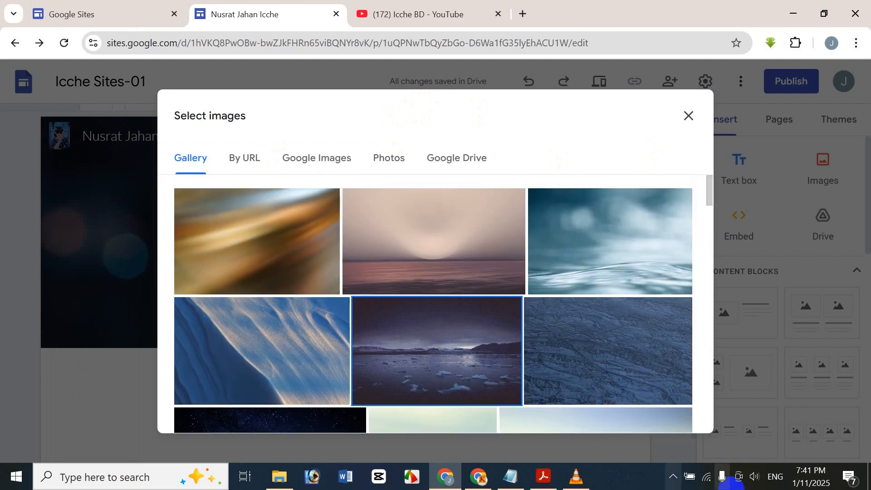
click(672, 412)
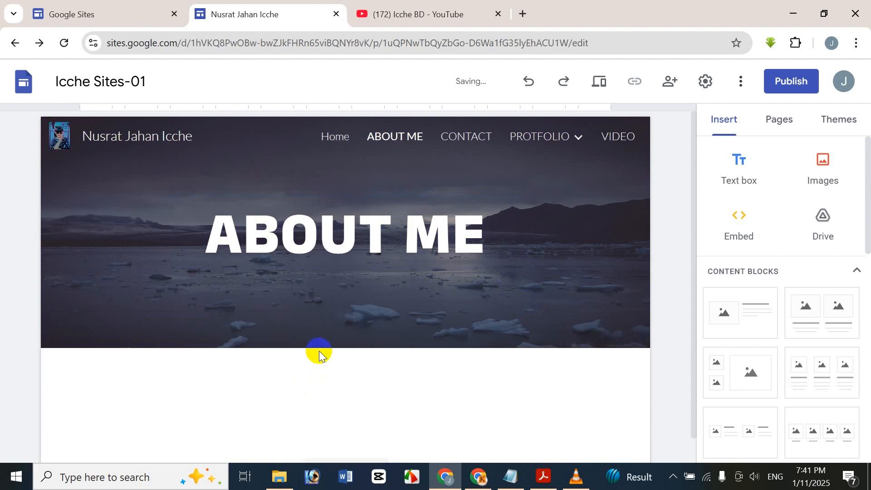
click(486, 352)
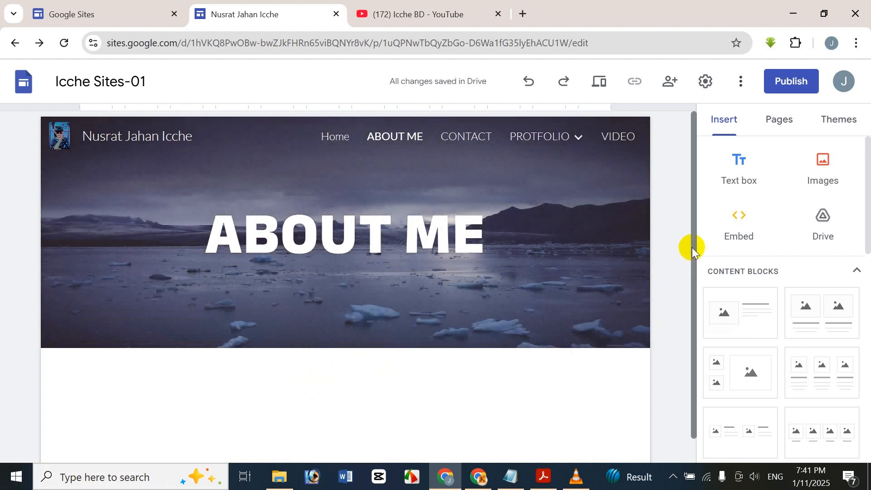
Step: Add a page footer reading 'PLESEA, SUBSCRIBE MY CHANEL'
drag(692, 246, 692, 299)
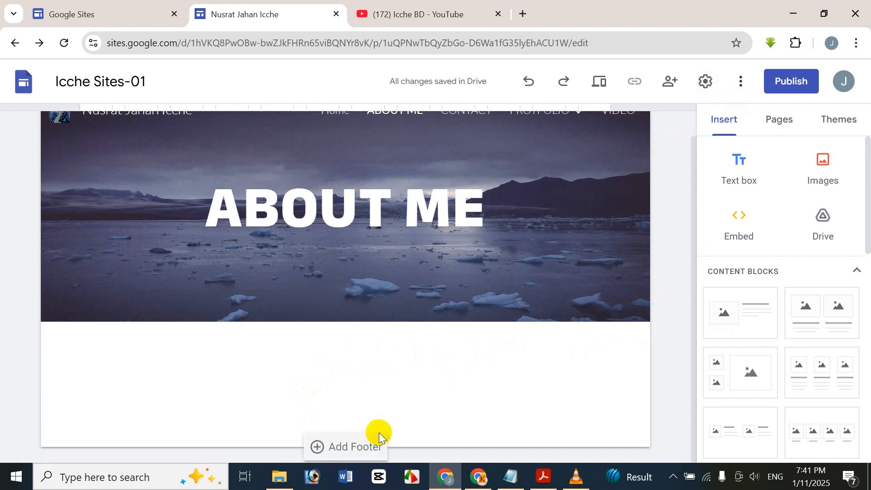
click(369, 447)
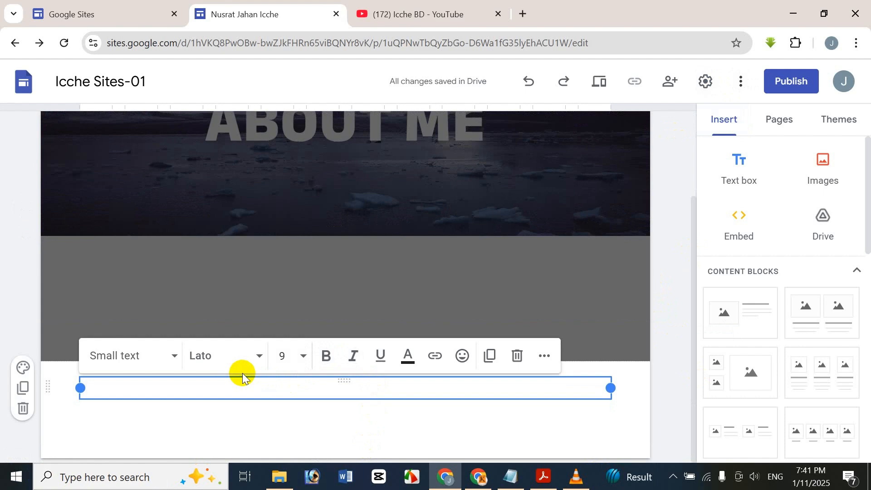
text(pLEASE)
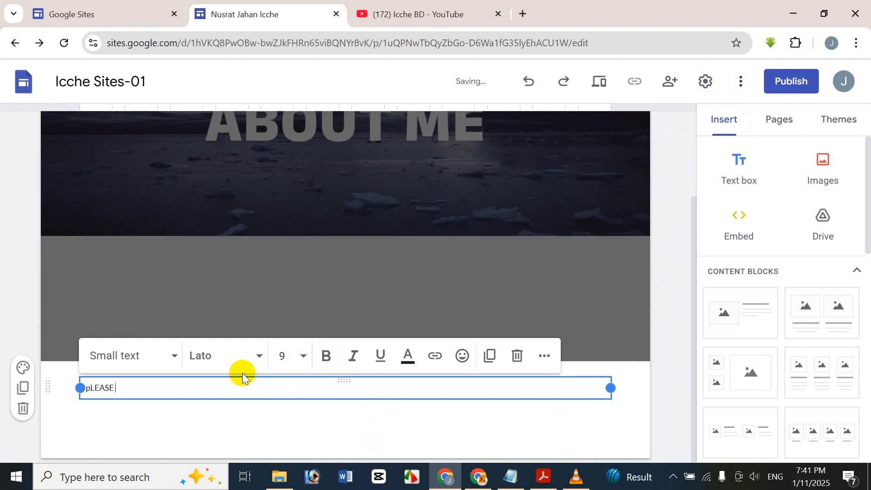
key(ctrl+a)
key(BackSpace)
text(PLESE)
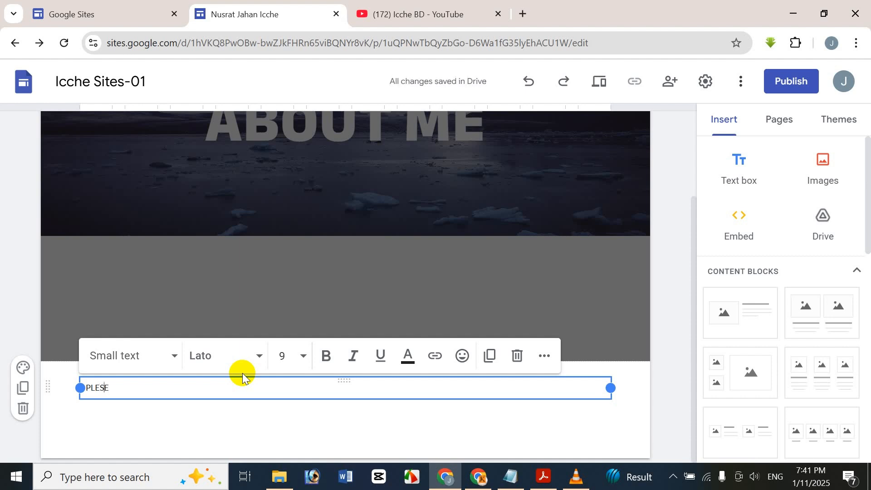
text(A)
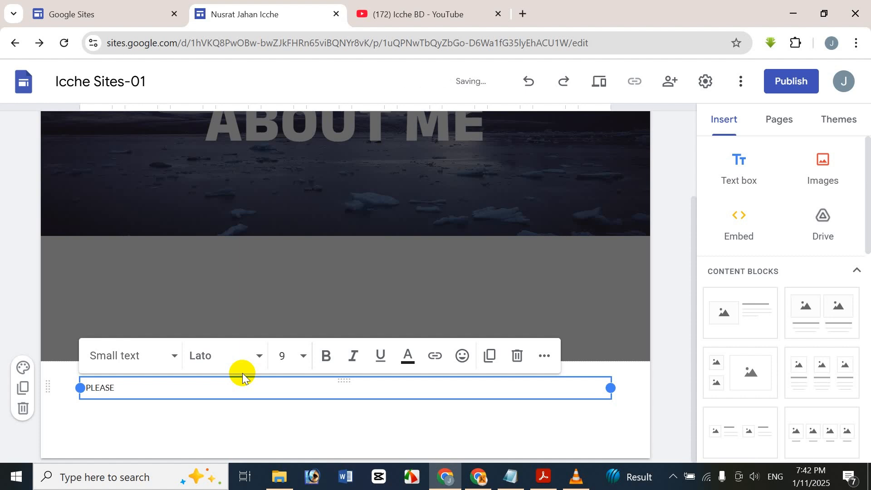
text(, SUBSCRIBE MY CHANEL)
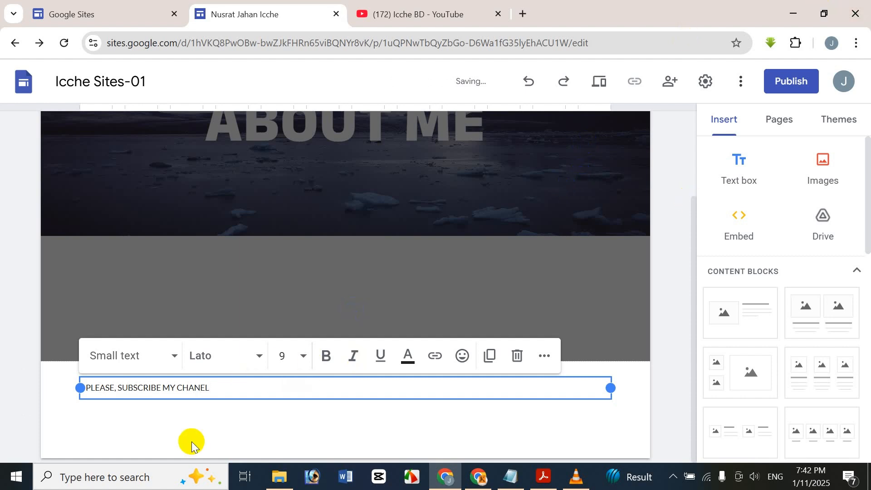
Step: Format the footer text as size 11, bold and centre-aligned
key(ctrl+a)
click(260, 357)
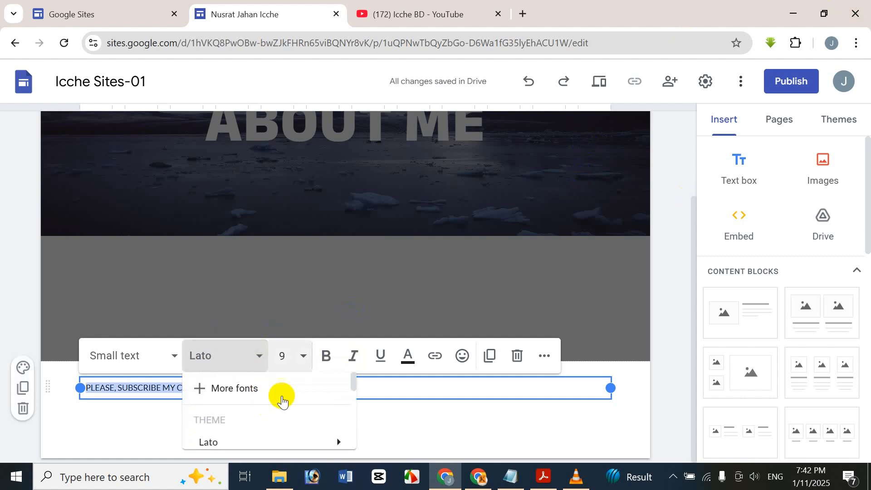
click(305, 360)
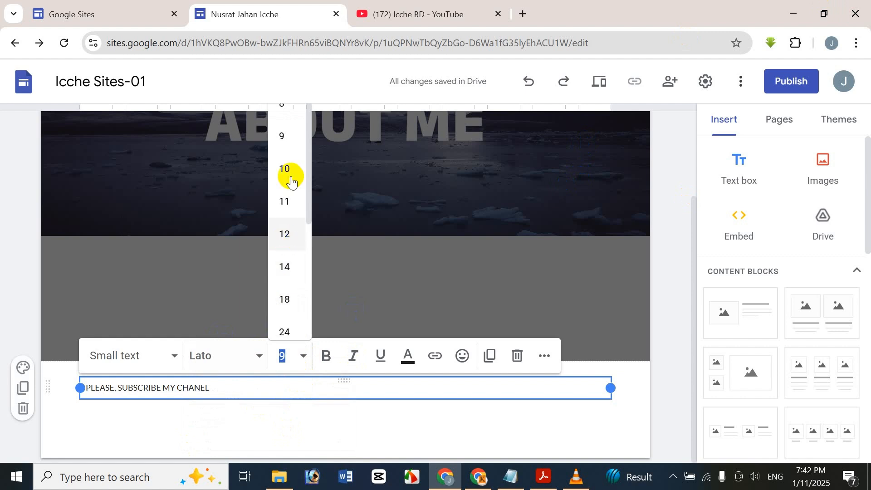
click(284, 200)
click(257, 386)
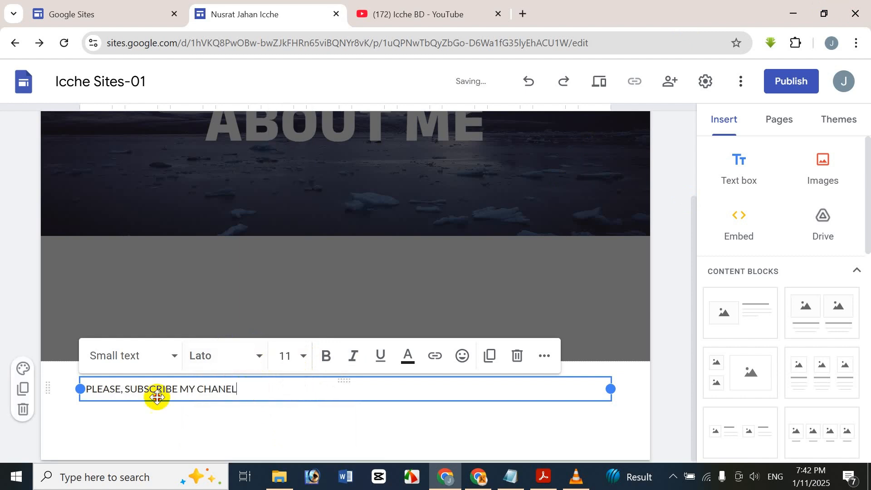
key(ctrl+a)
click(338, 357)
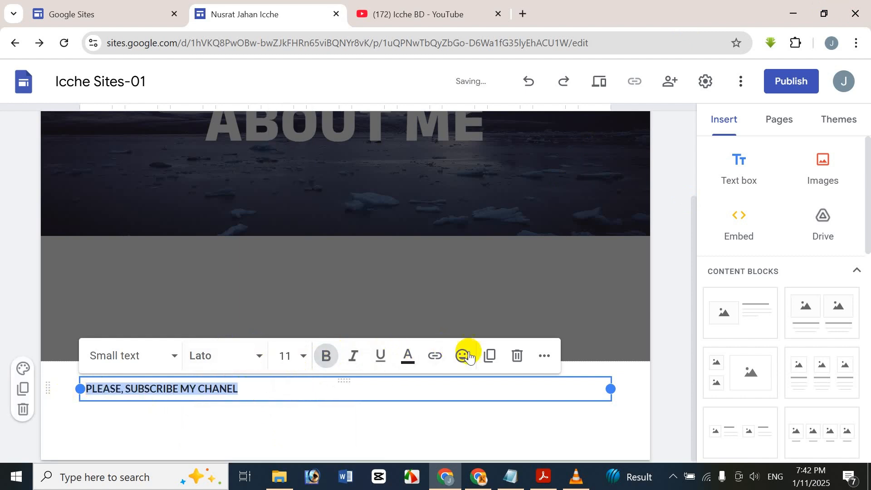
click(544, 356)
click(301, 390)
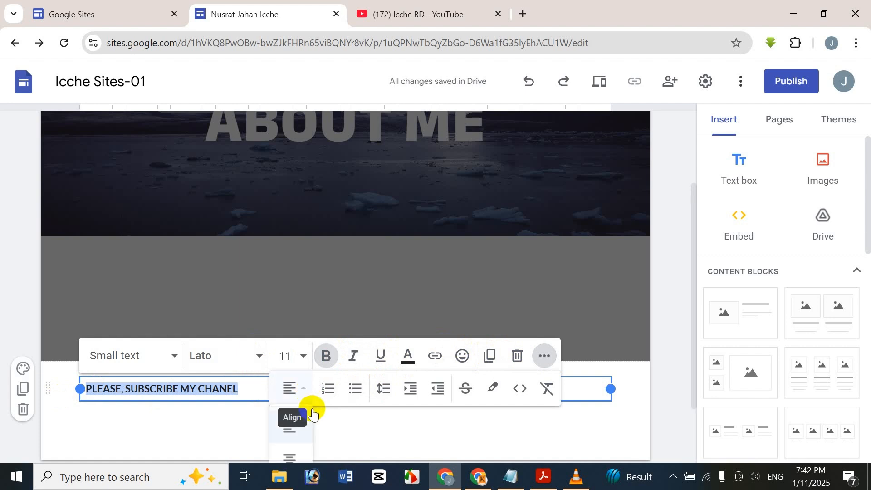
click(284, 457)
click(290, 443)
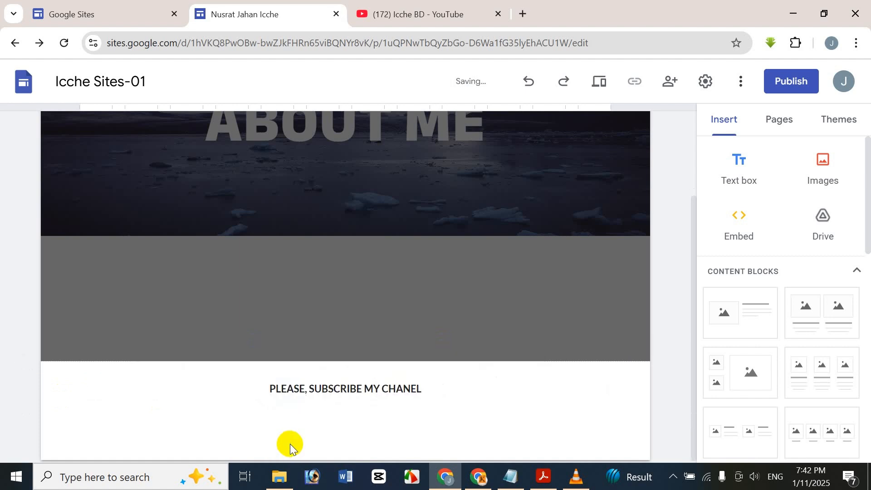
Step: Hide the footer on this page, then show it again
scroll(411, 314, up, 2)
scroll(394, 295, down, 2)
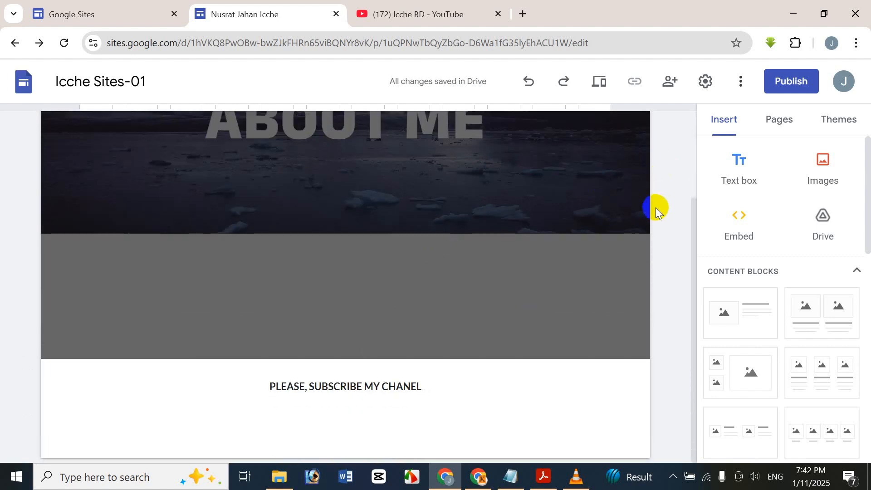
click(643, 257)
mouse_move(521, 111)
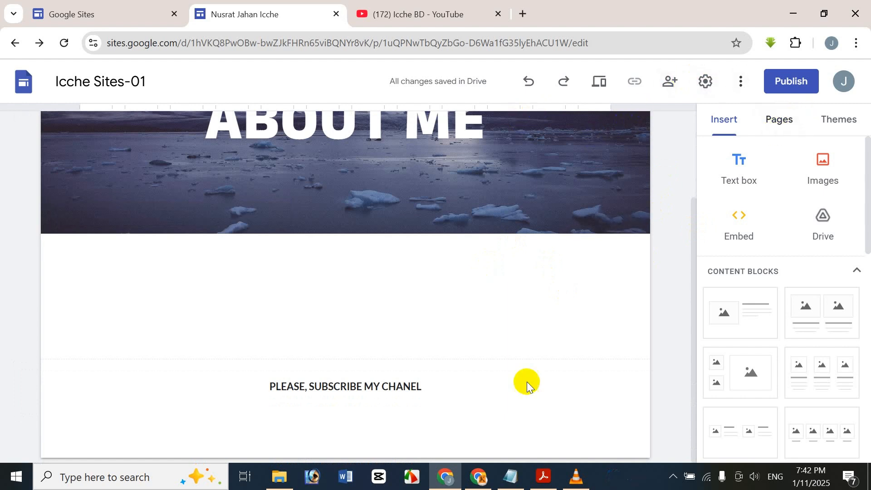
mouse_move(380, 416)
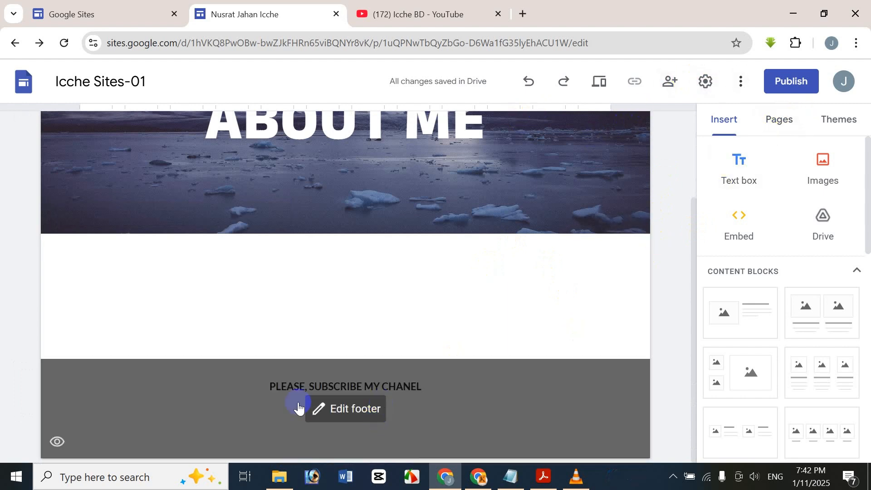
click(56, 441)
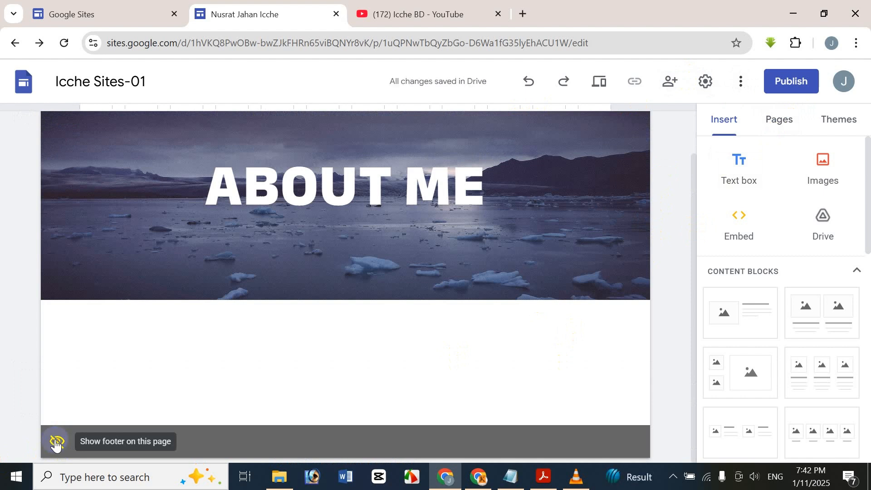
click(56, 442)
scroll(284, 372, down, 1)
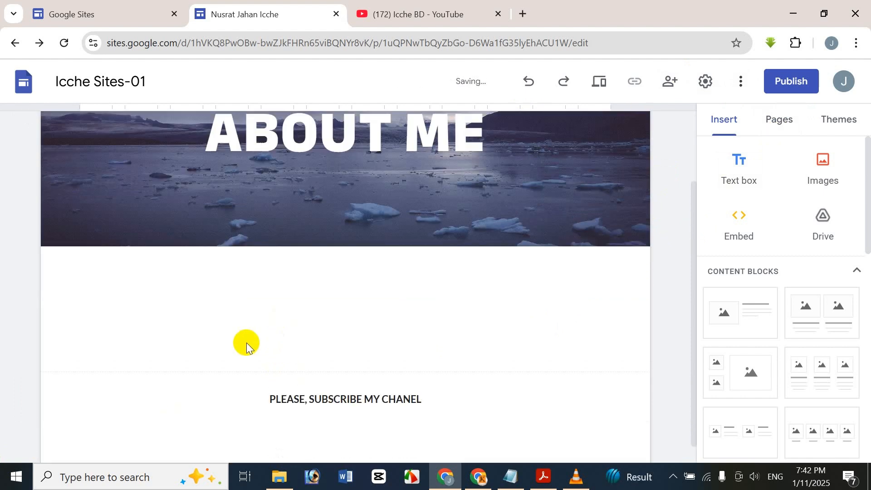
mouse_move(55, 395)
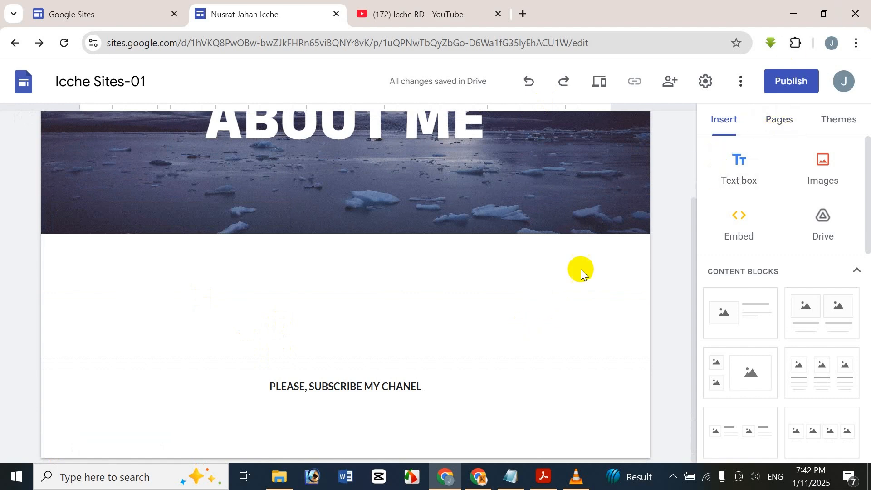
Step: Insert a three-column image and text block below the header
click(762, 121)
click(725, 123)
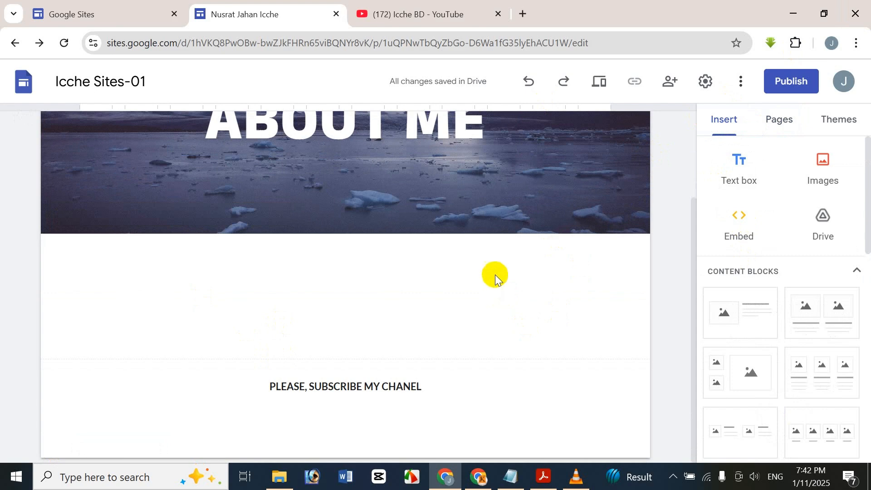
scroll(861, 213, down, 3)
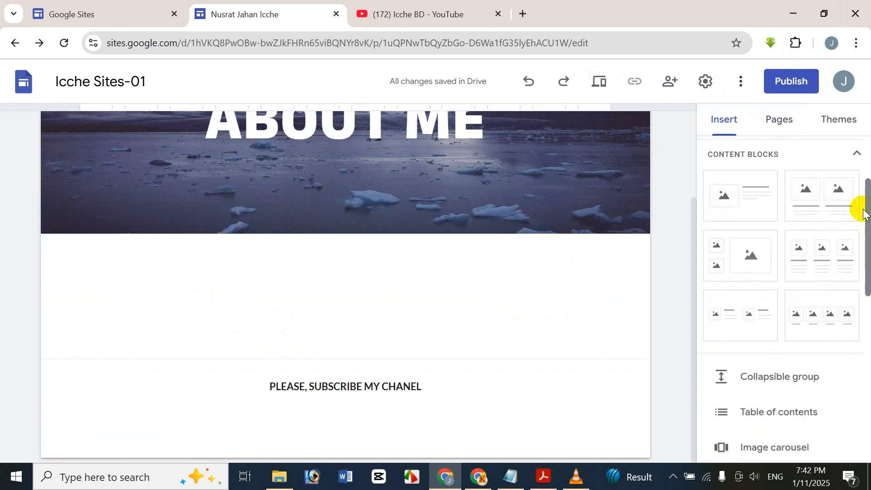
click(829, 248)
Step: Embed the Gmail unread-message-icon YouTube video from an ICCHE BD search in the first column
click(222, 313)
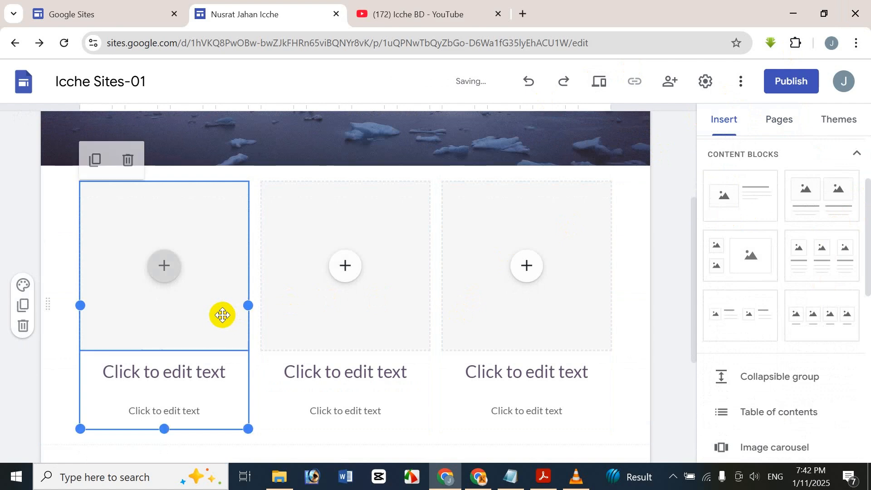
click(170, 281)
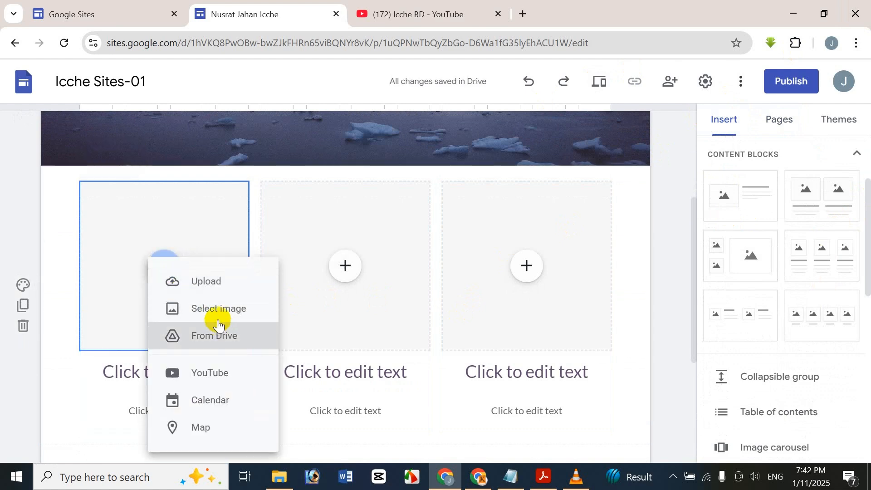
click(225, 363)
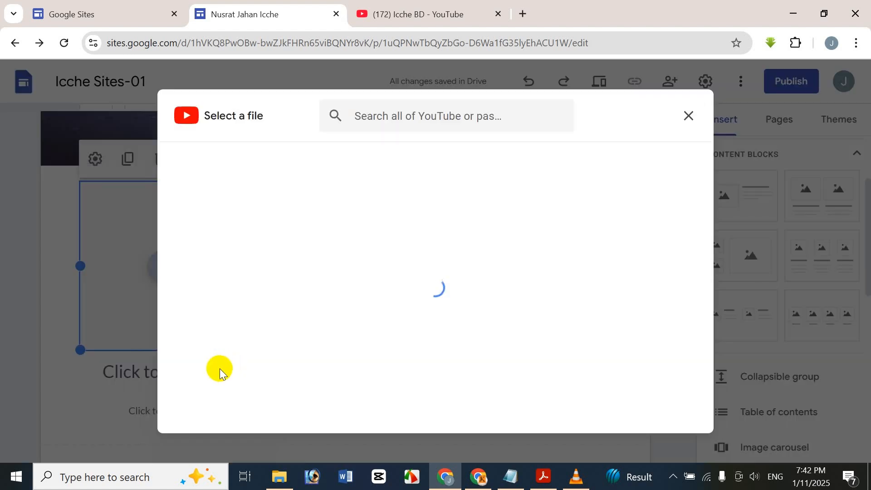
click(482, 121)
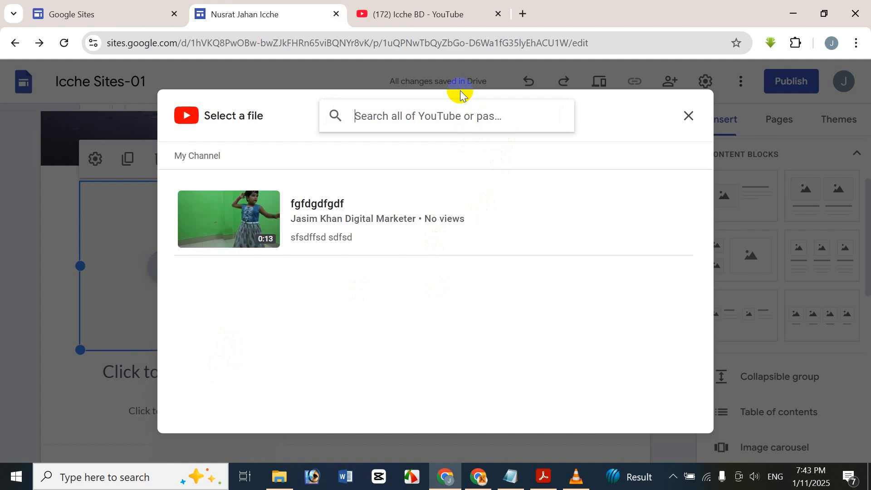
key(Return)
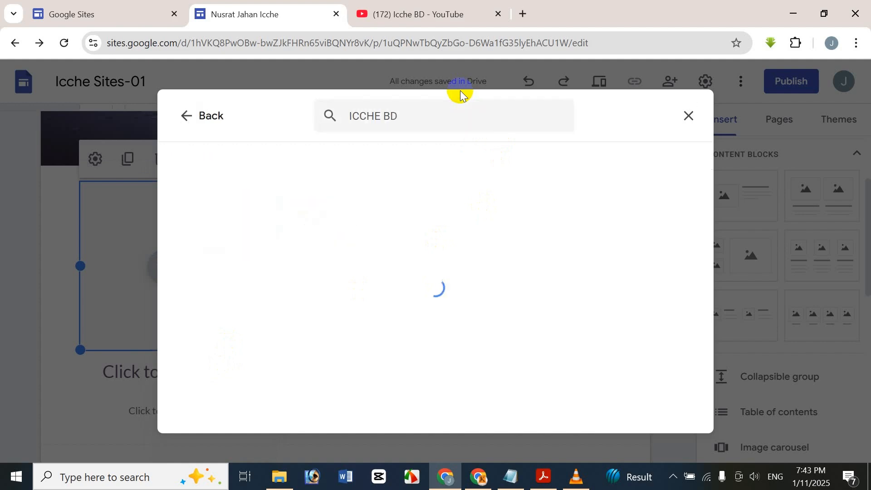
scroll(418, 284, down, 4)
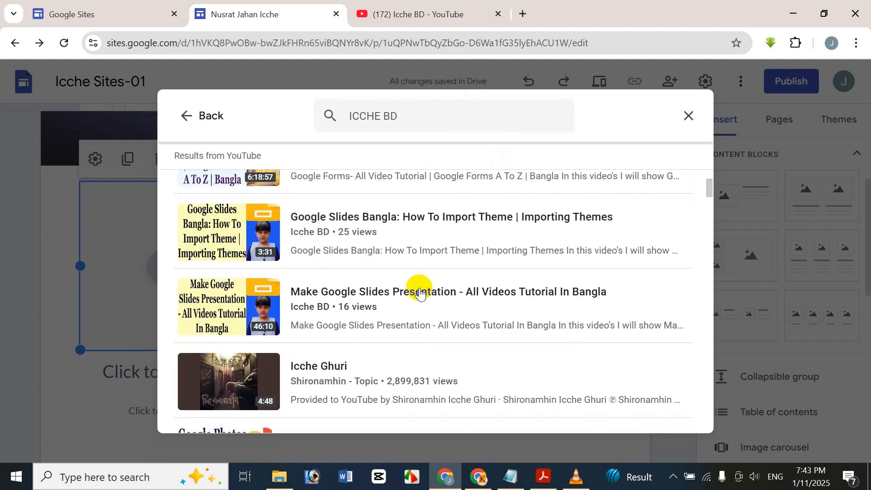
scroll(419, 289, down, 9)
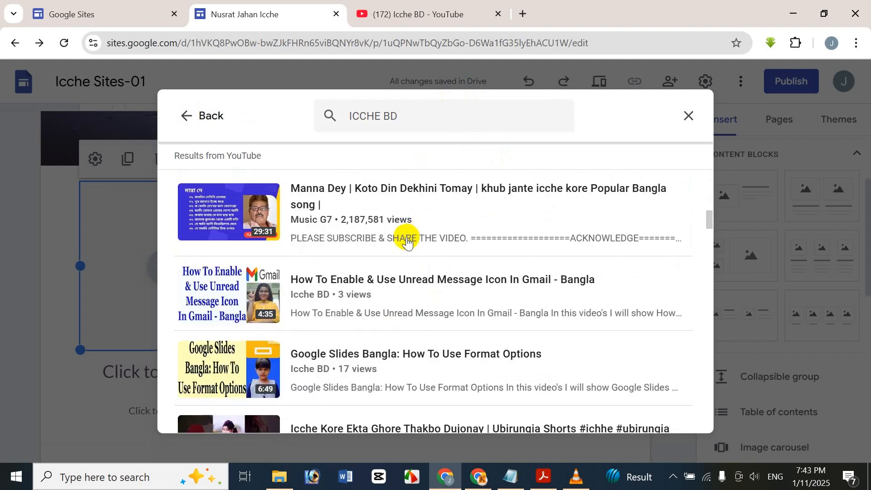
click(360, 303)
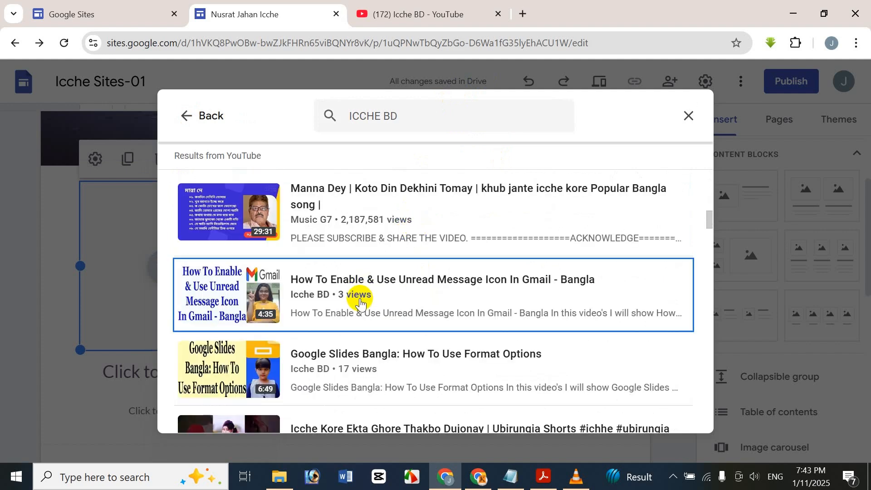
click(680, 413)
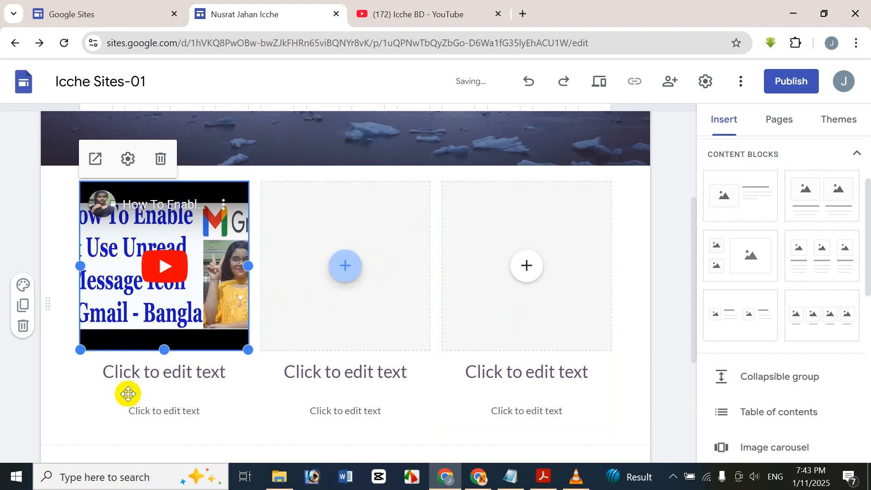
Step: Caption the first column with heading 'GDFG' and subtitle 'FDGDFG'
click(144, 383)
click(145, 383)
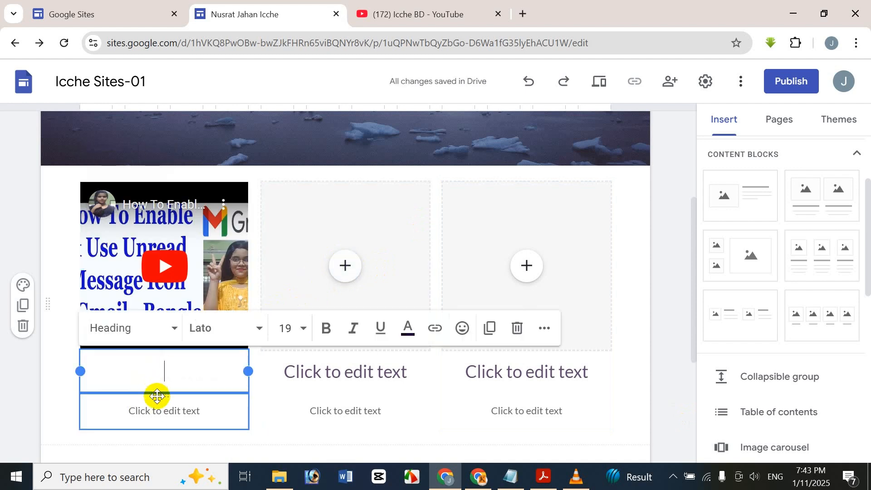
text(GDFG)
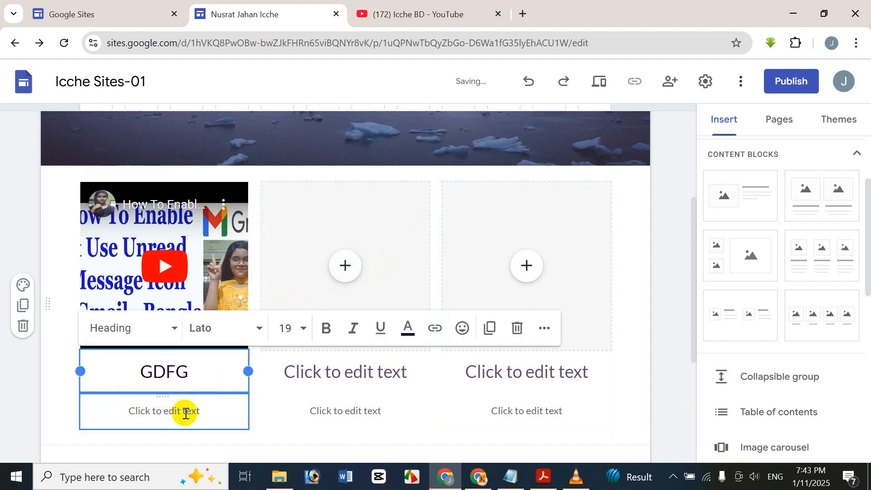
click(185, 413)
text(FDGDFG)
Step: Place the pink-sky landscape image in the middle column
click(330, 280)
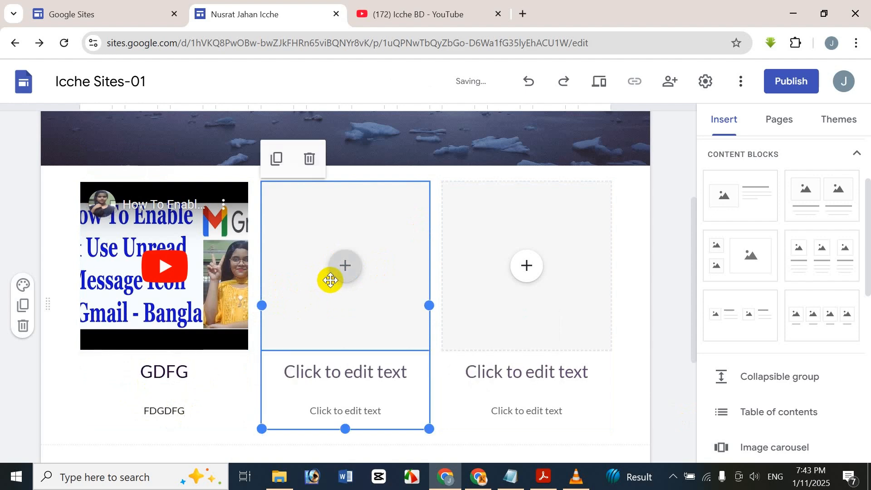
click(345, 275)
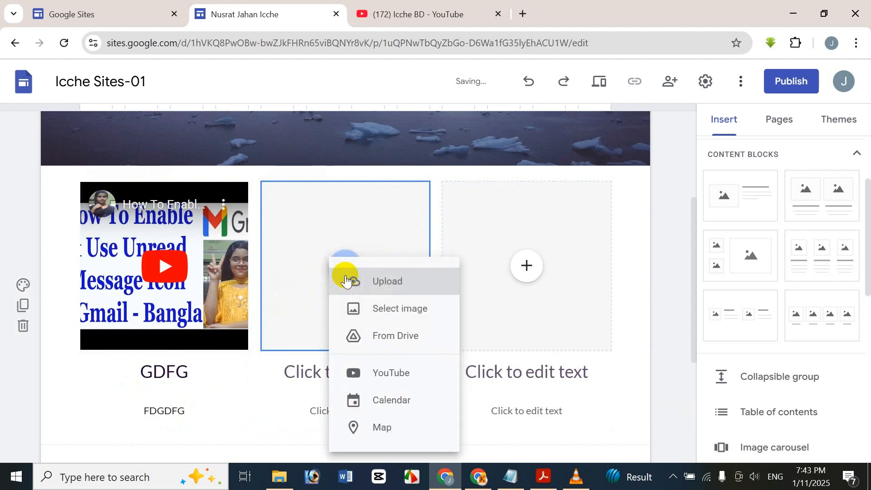
click(411, 308)
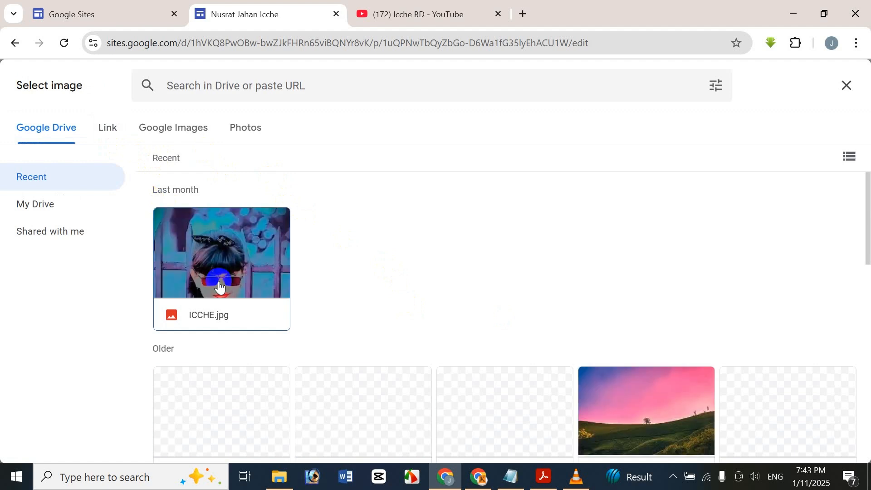
click(219, 285)
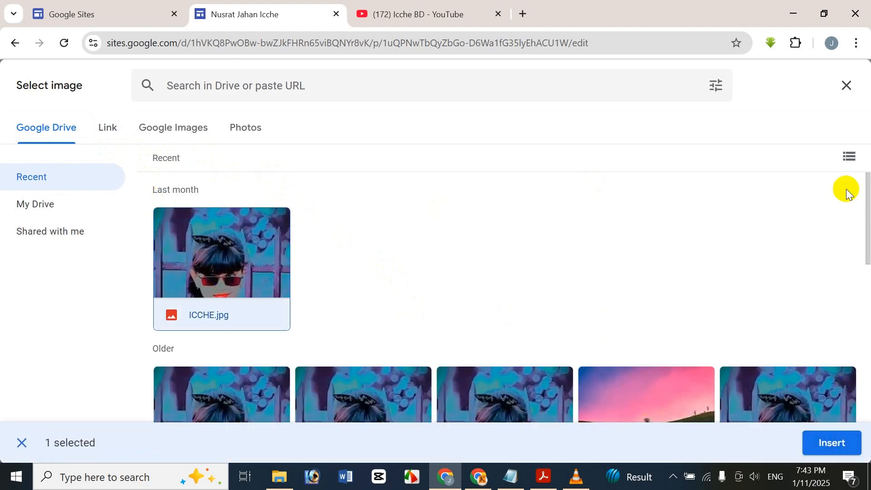
click(12, 443)
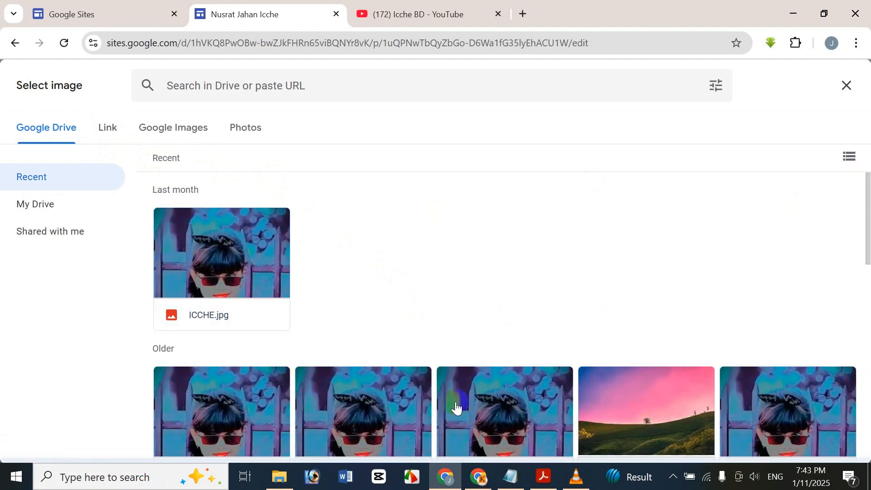
click(816, 443)
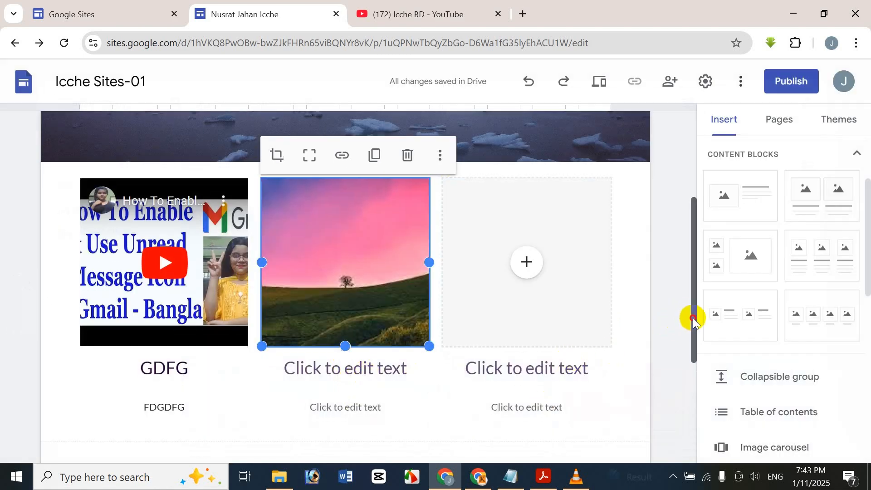
drag(690, 314, 693, 213)
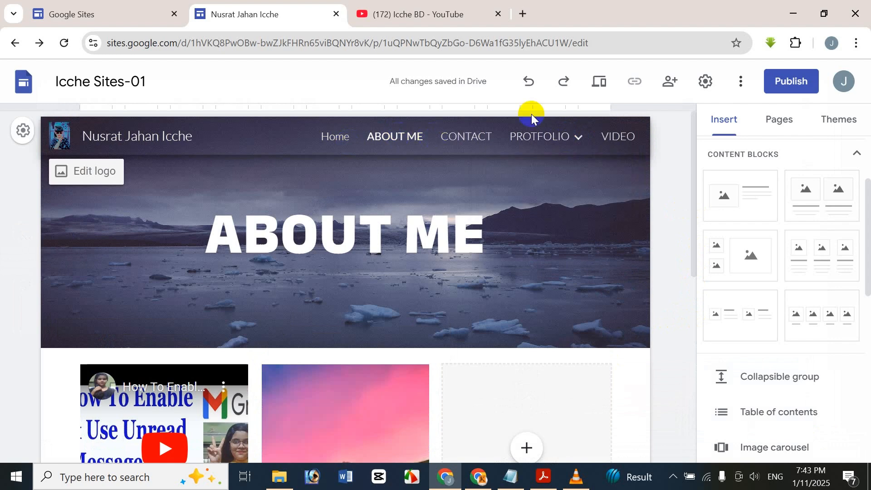
Step: On the VIDEO page, set the header background to the Milky Way gallery image
click(619, 139)
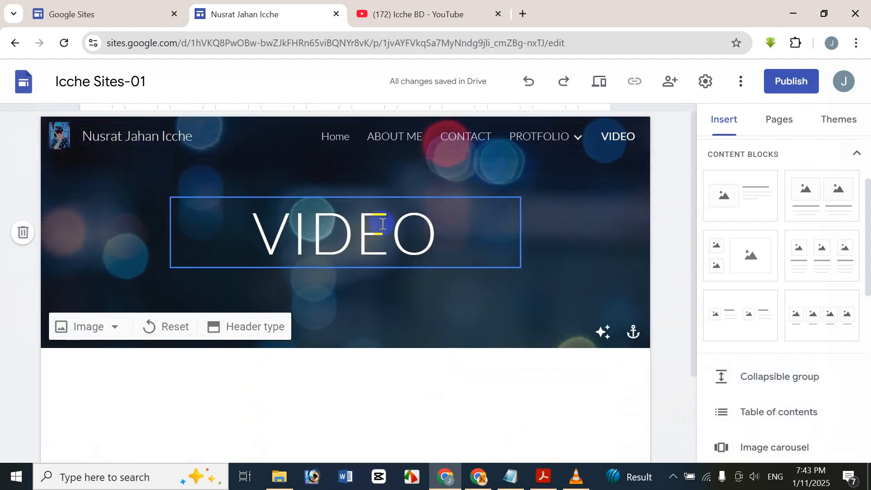
click(84, 332)
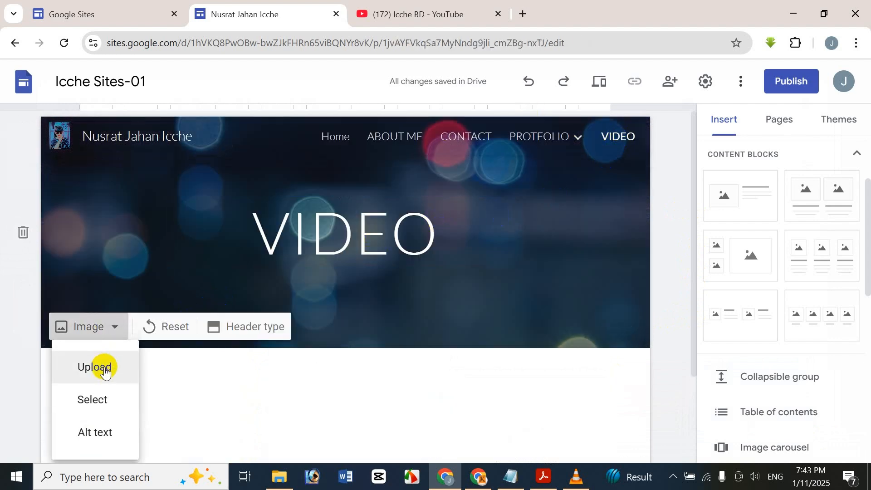
click(110, 396)
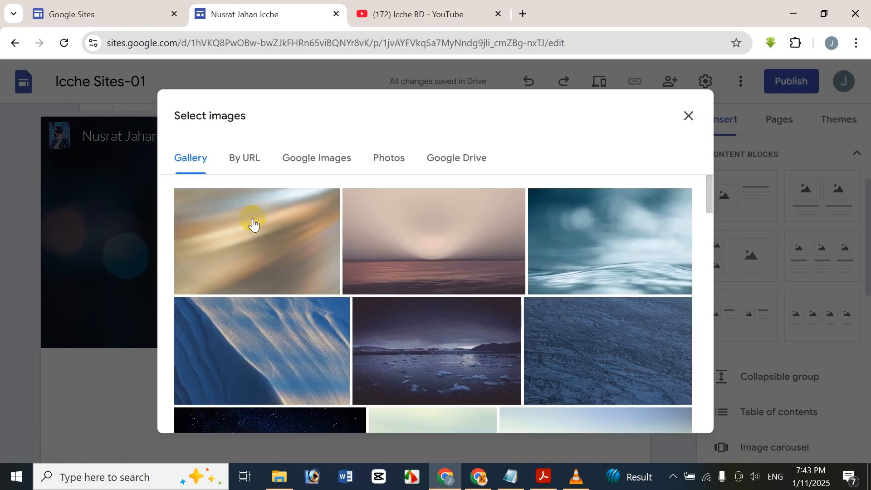
scroll(363, 276, down, 9)
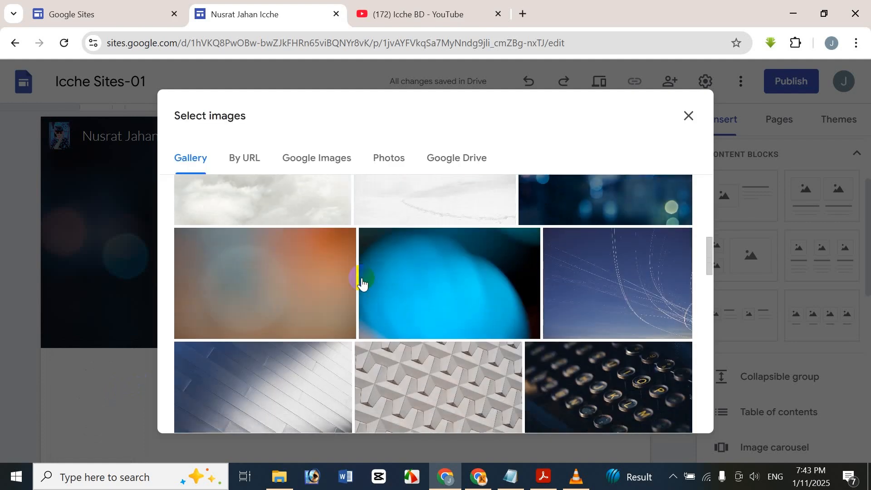
scroll(361, 284, down, 10)
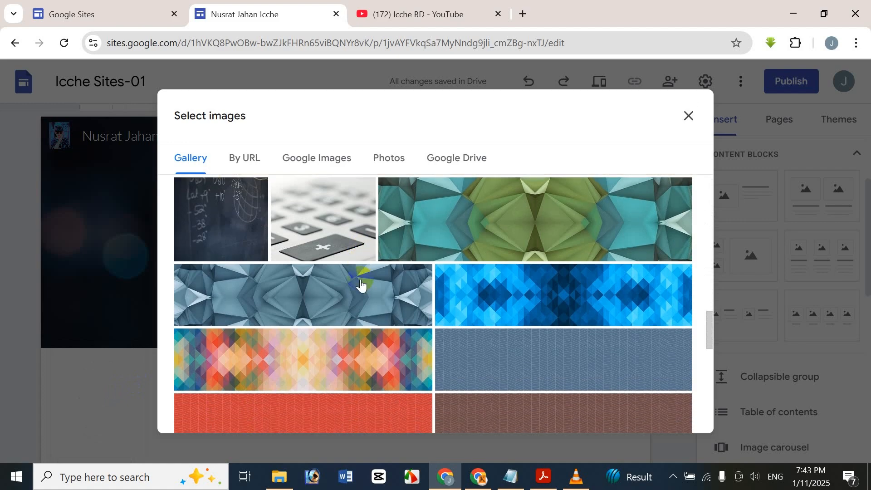
scroll(362, 285, down, 4)
scroll(360, 286, up, 15)
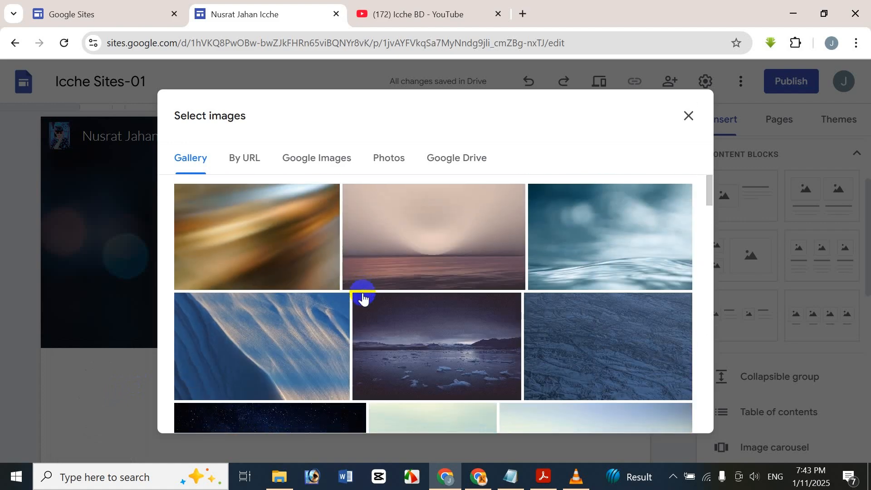
scroll(362, 297, down, 3)
scroll(363, 297, up, 3)
scroll(364, 298, down, 1)
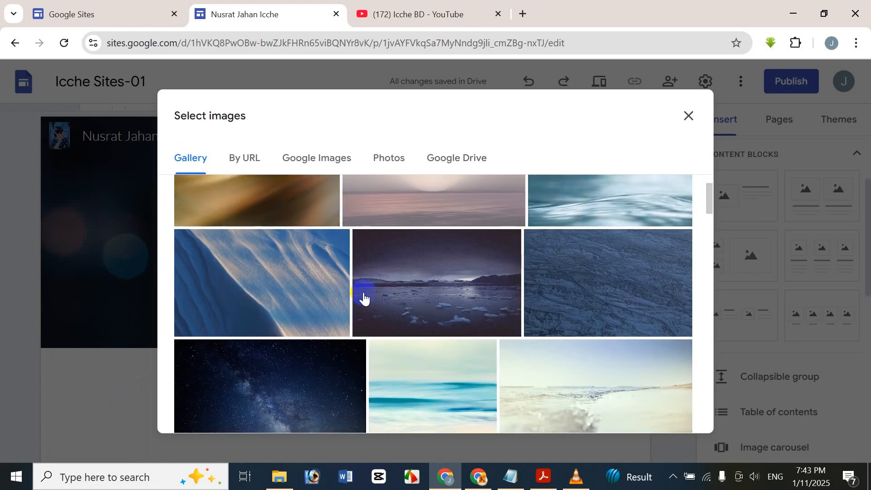
scroll(364, 298, down, 3)
click(325, 272)
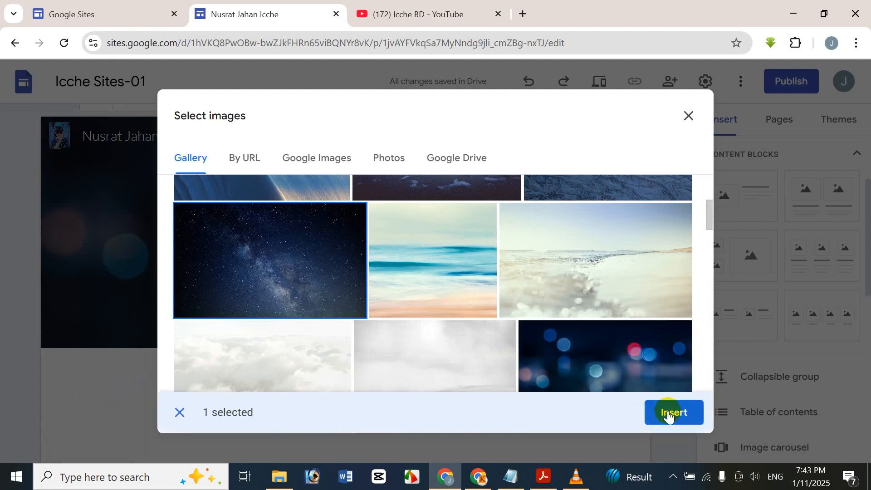
click(668, 414)
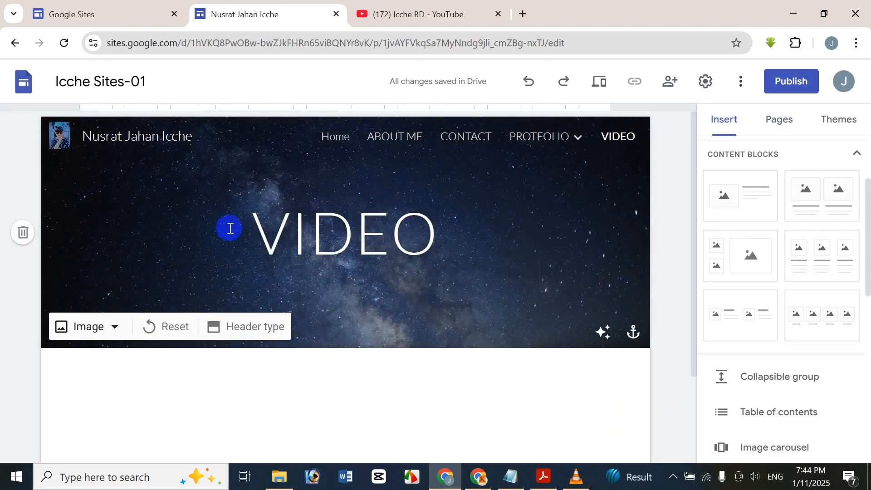
click(310, 240)
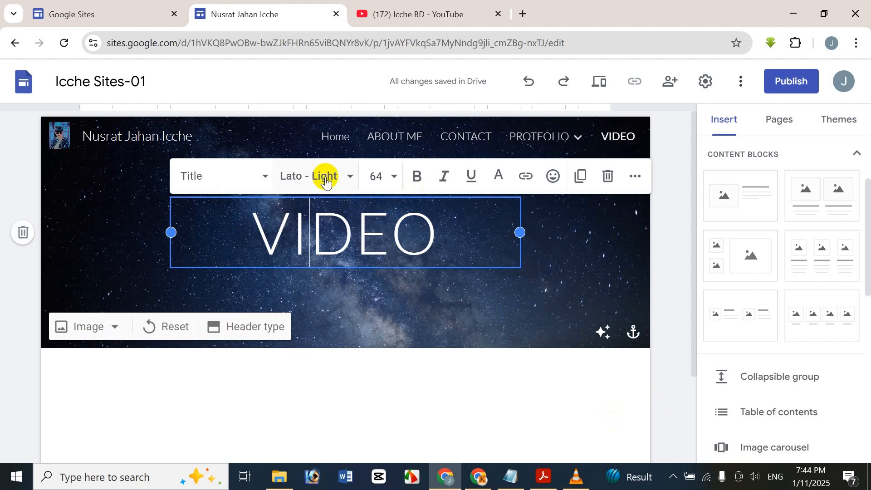
Step: Change the whole VIDEO title's font to Impact
key(ctrl+a)
click(325, 180)
scroll(359, 398, down, 5)
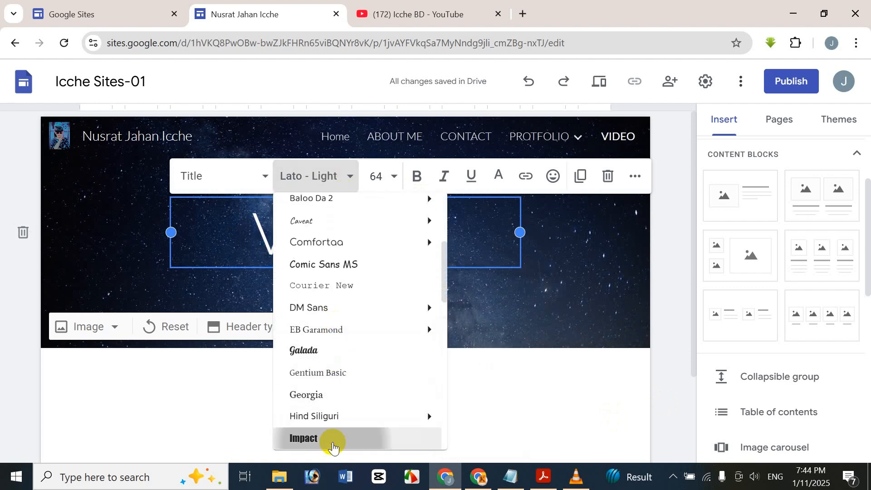
click(333, 436)
click(347, 404)
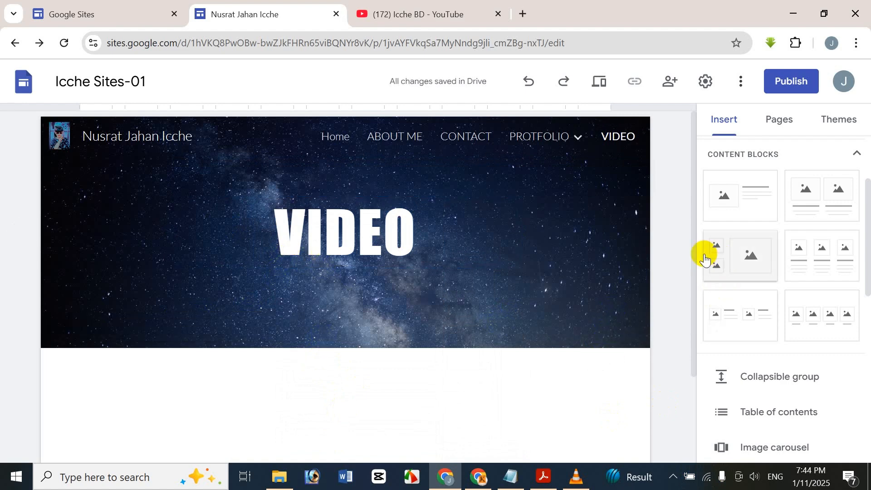
Step: Go to Home, visit CONTACT, PROTFOLIO and VIDEO via the Pages list, then return Home
scroll(696, 265, down, 5)
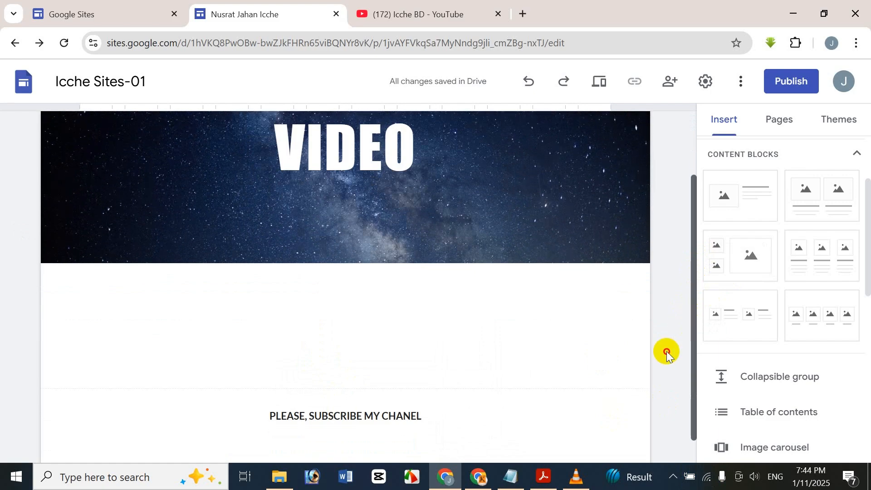
scroll(657, 307, up, 5)
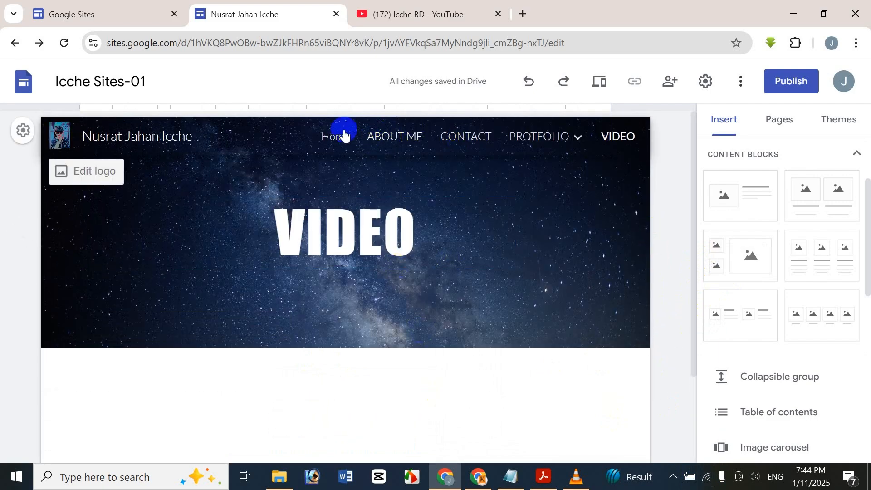
click(330, 138)
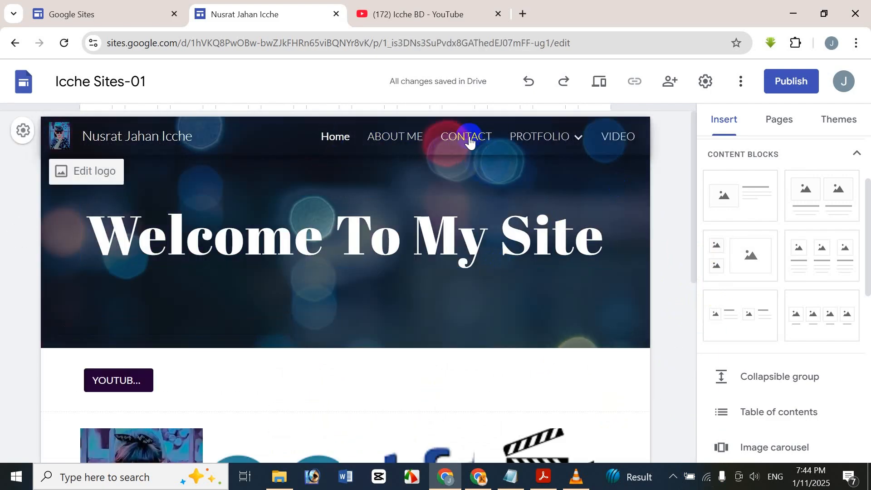
click(773, 117)
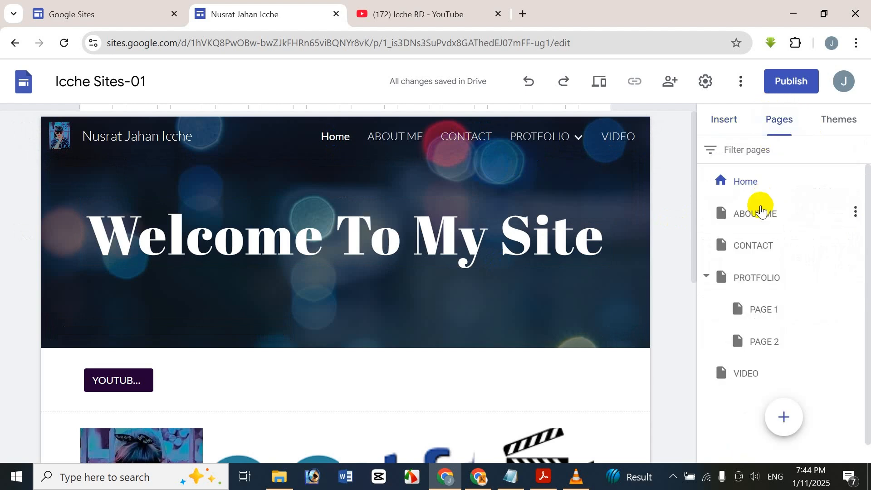
click(752, 245)
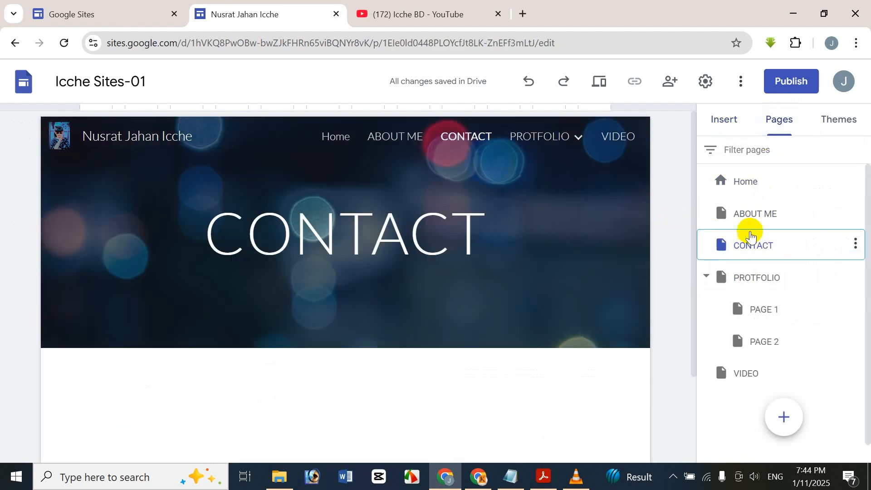
click(756, 278)
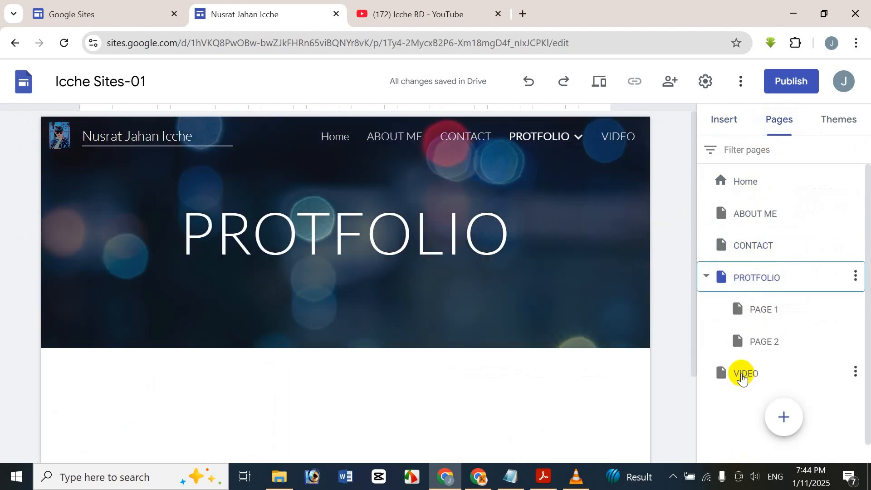
click(742, 377)
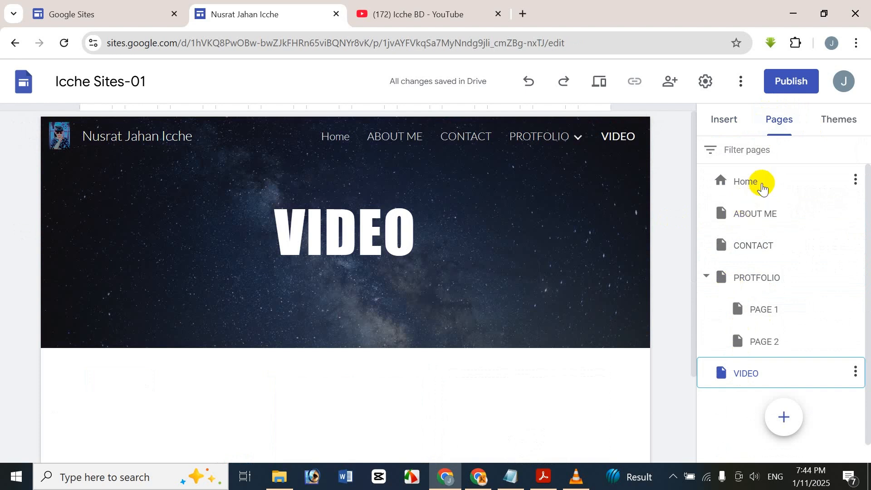
click(761, 186)
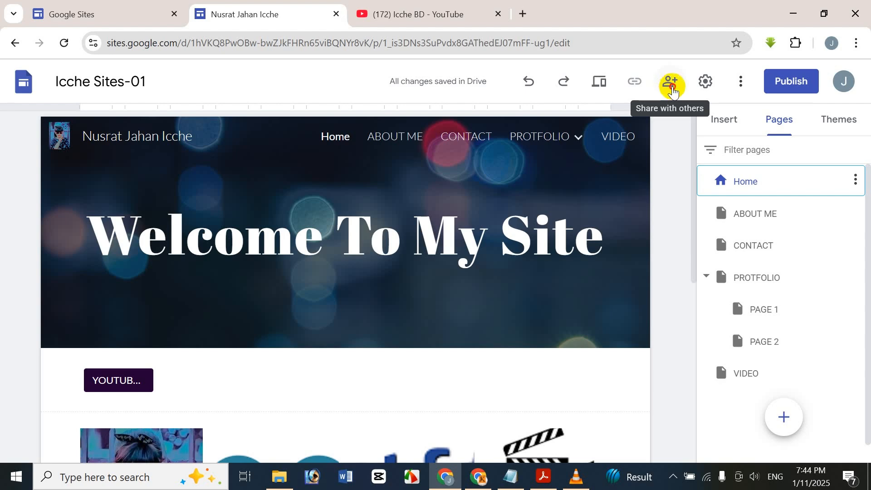
Step: Draft an Editor invitation for a collaborator with message 'FGDFG', then discard it
click(673, 91)
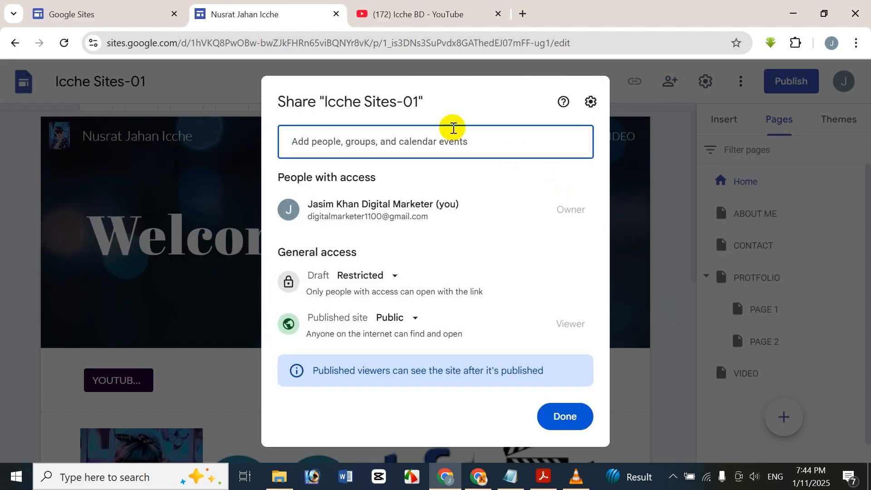
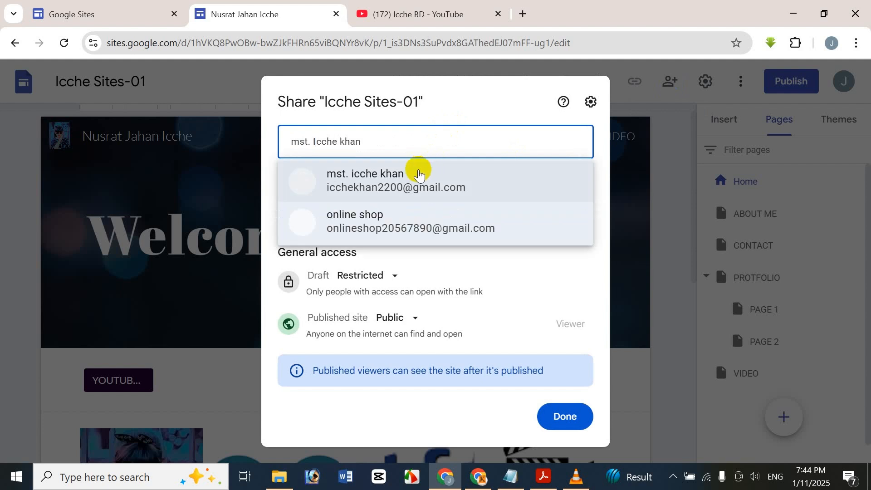
click(414, 172)
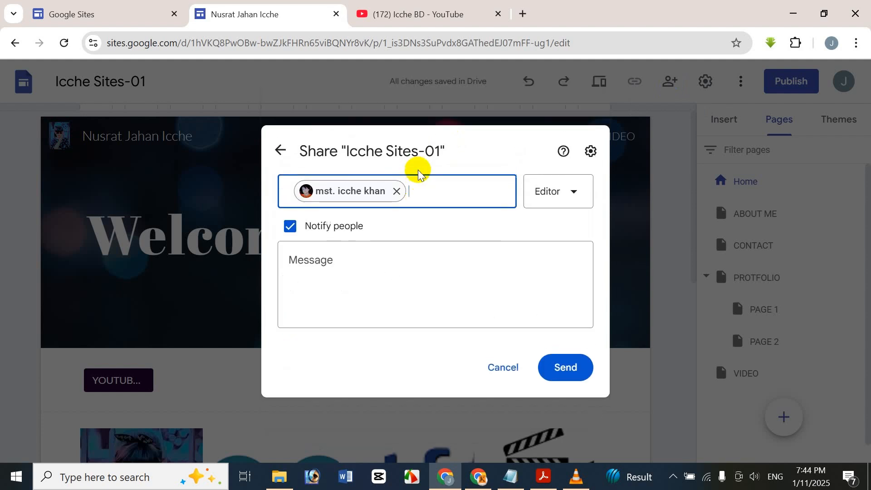
click(561, 200)
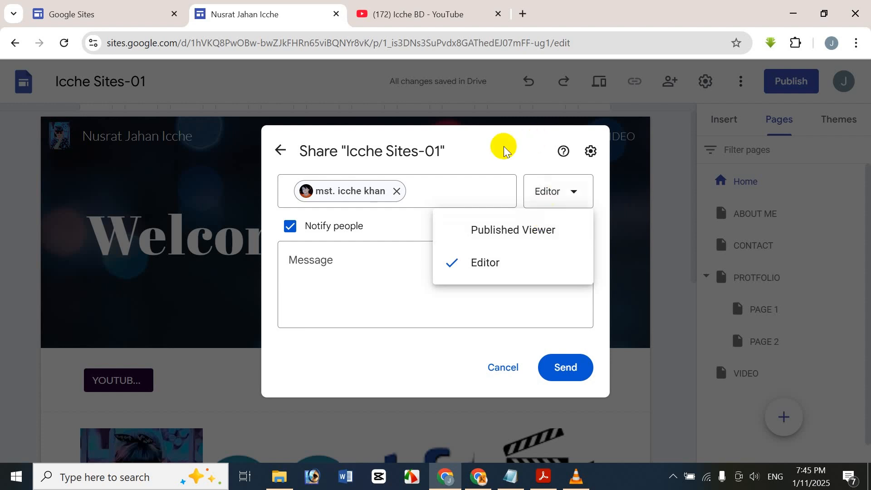
click(447, 249)
click(446, 263)
text(FGDFG)
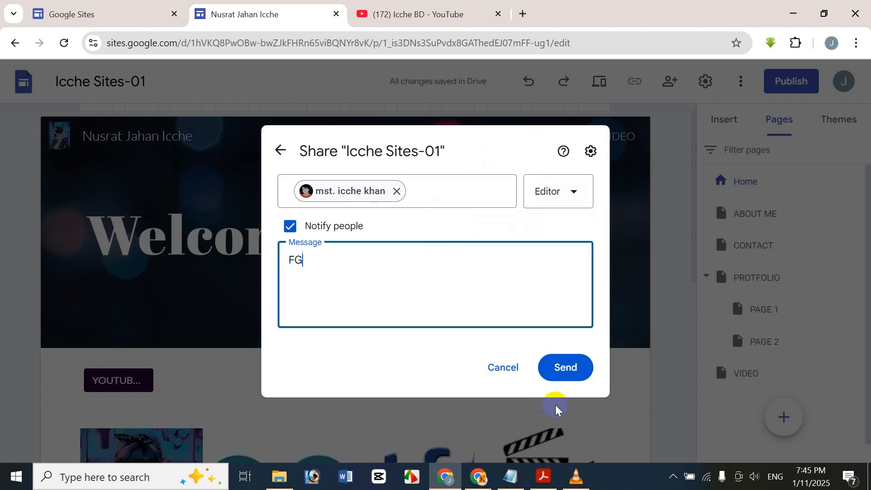
click(286, 150)
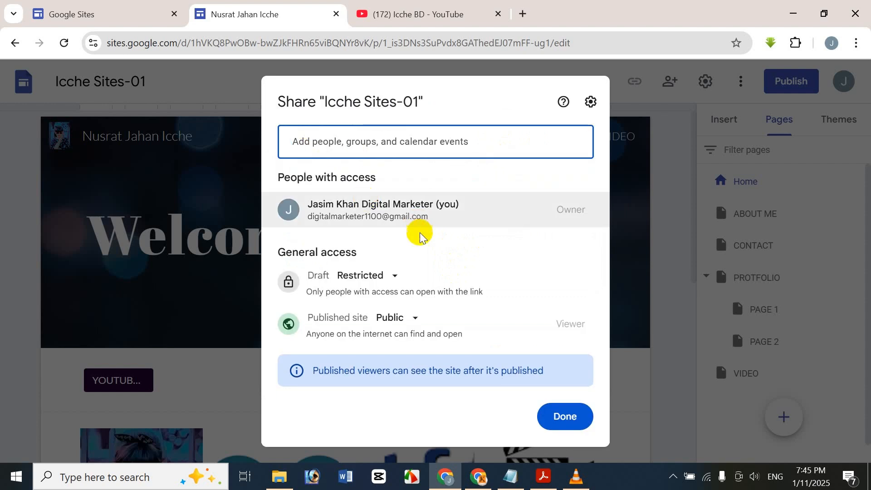
Step: Keep draft access Restricted and the published site Public, then close the Share dialog
click(386, 275)
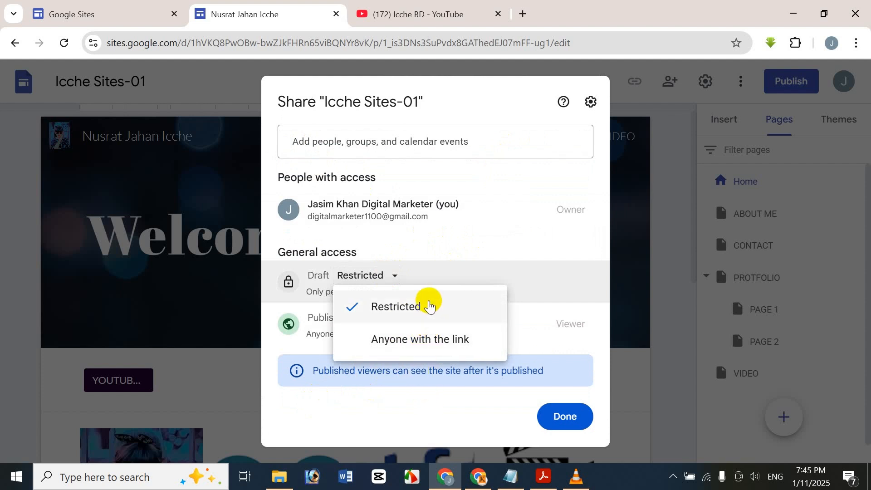
click(426, 388)
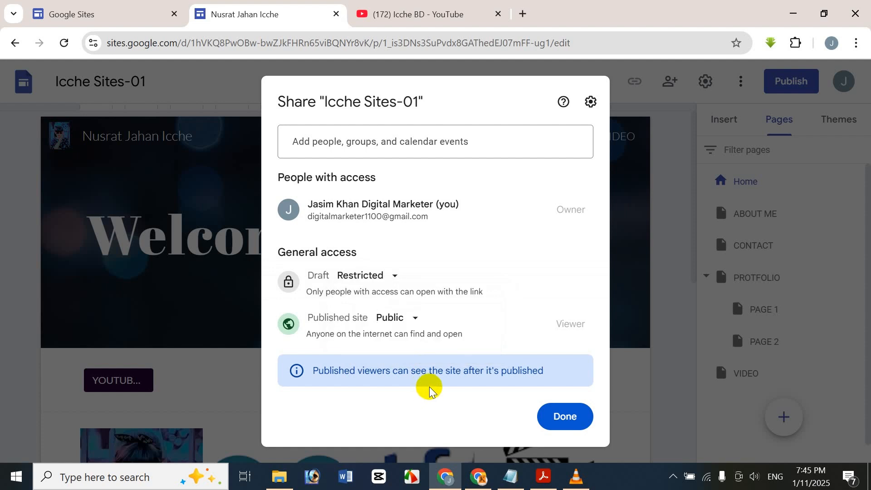
click(412, 319)
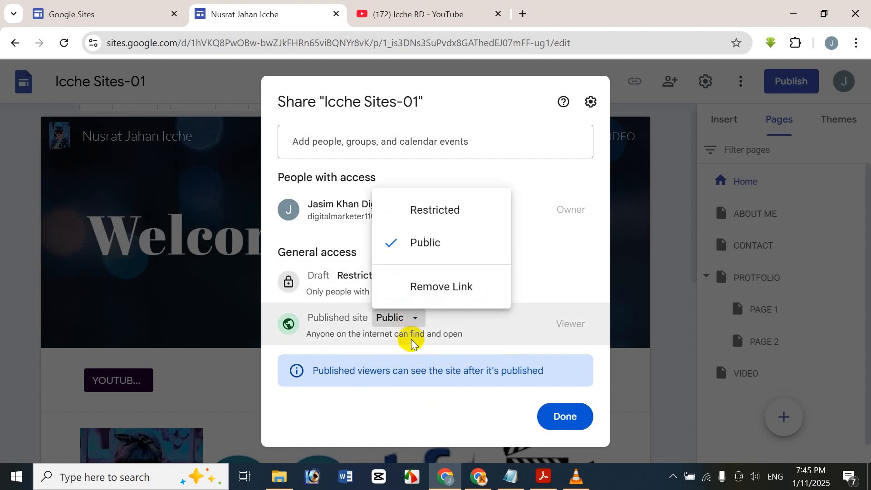
click(460, 394)
click(598, 99)
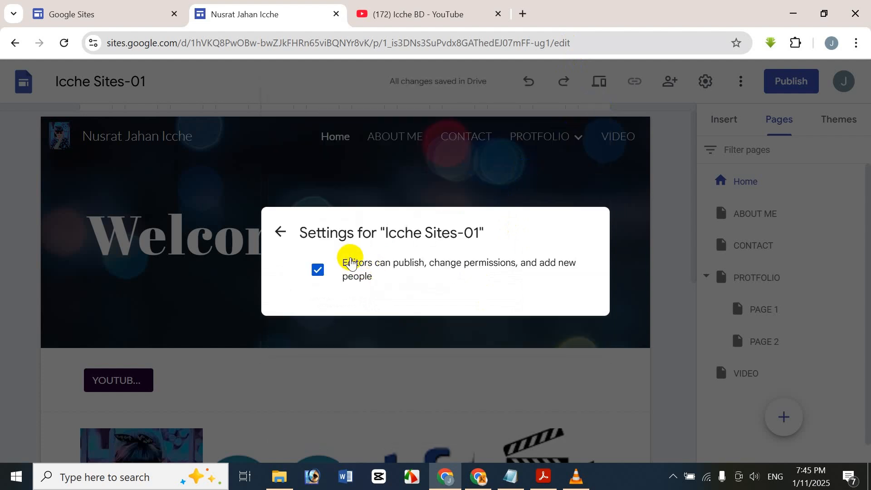
click(283, 231)
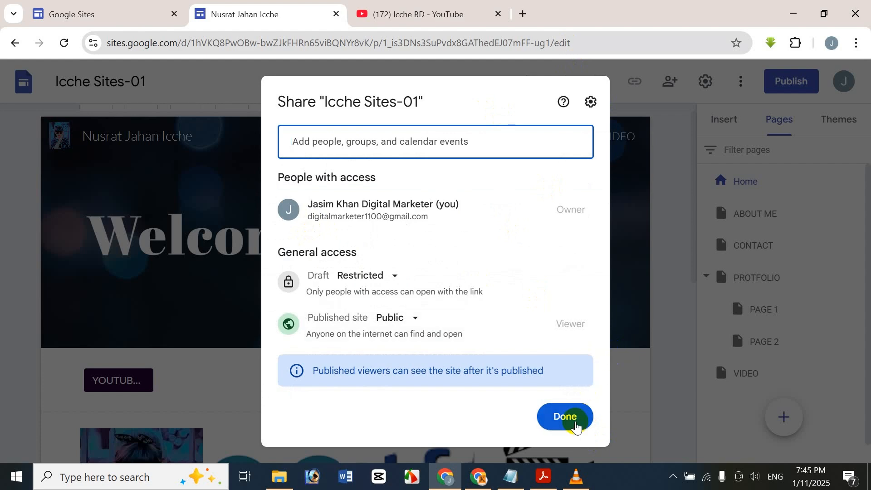
click(681, 258)
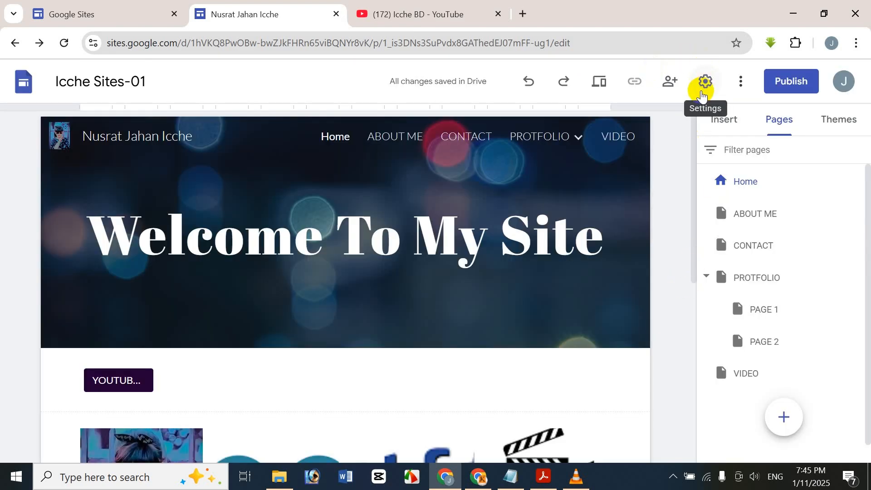
Step: Set the site navigation colour to Black and its mode to Top
click(701, 93)
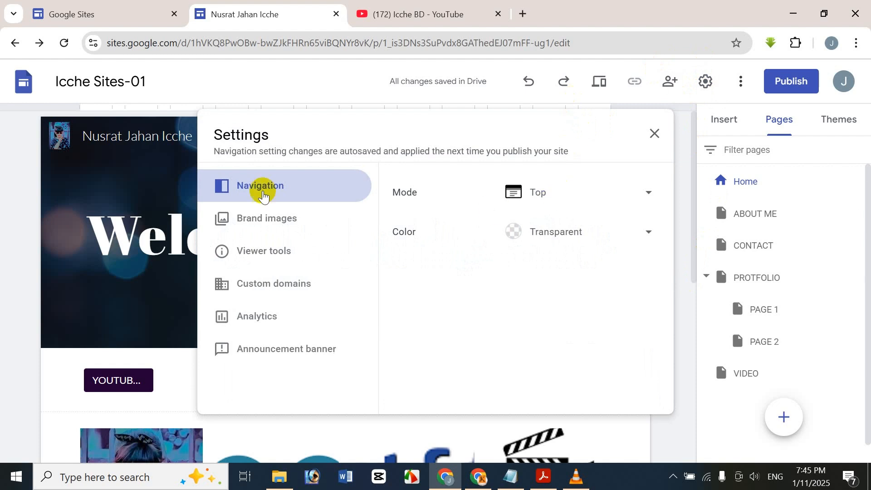
click(526, 193)
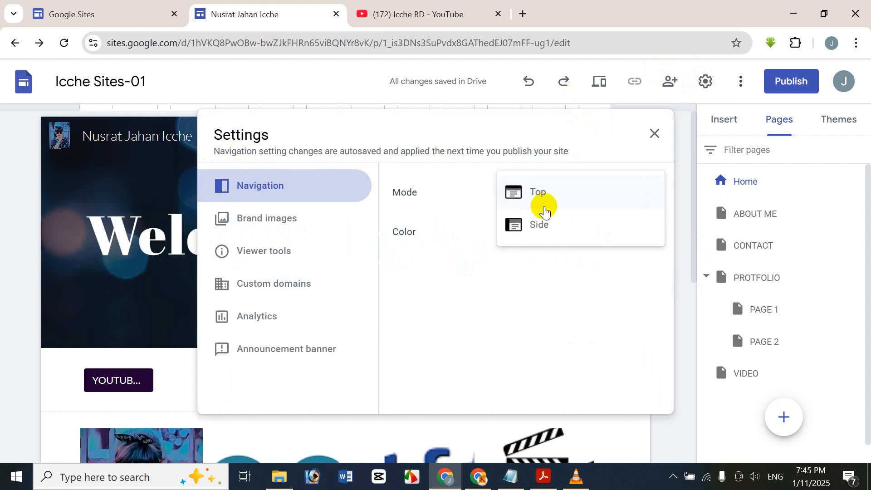
click(546, 218)
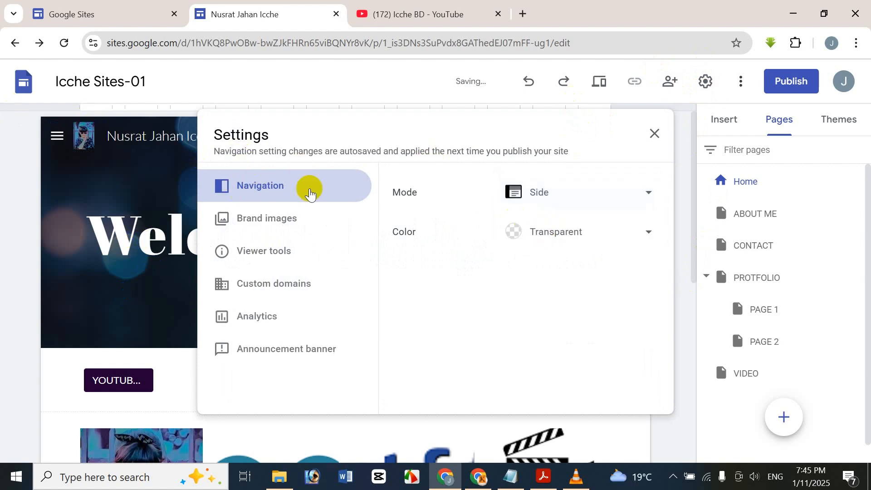
click(525, 231)
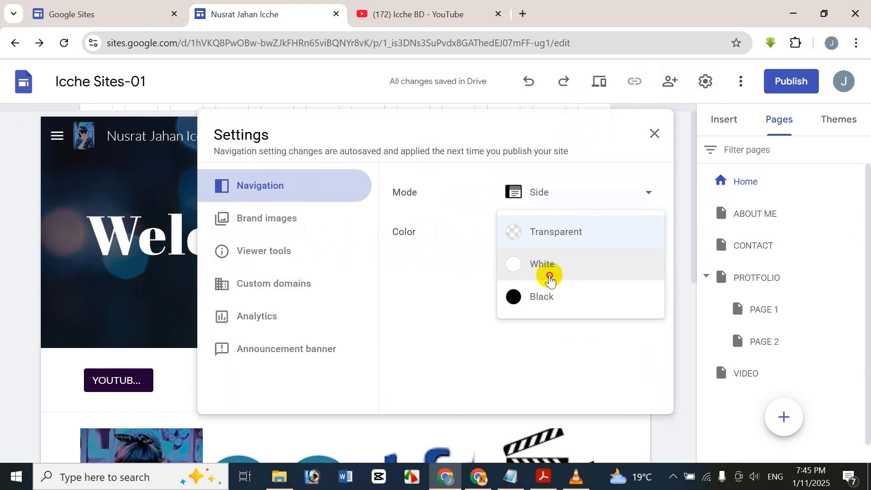
click(550, 277)
click(563, 230)
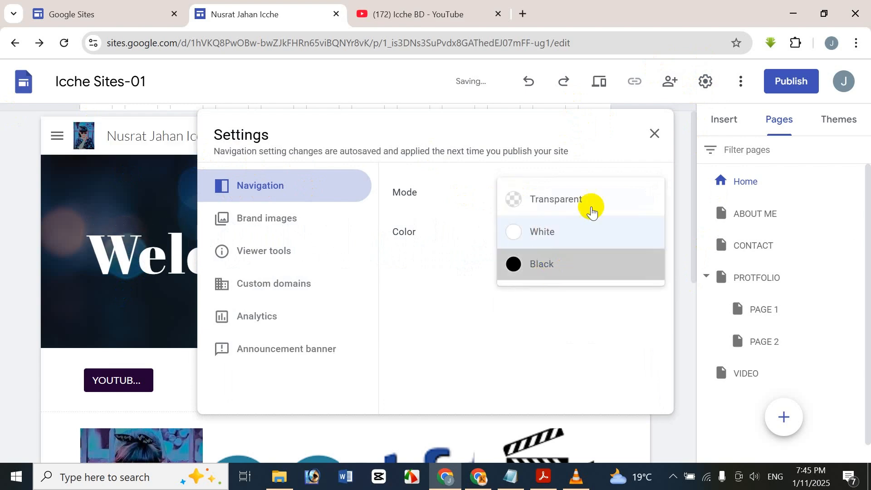
click(544, 263)
click(653, 135)
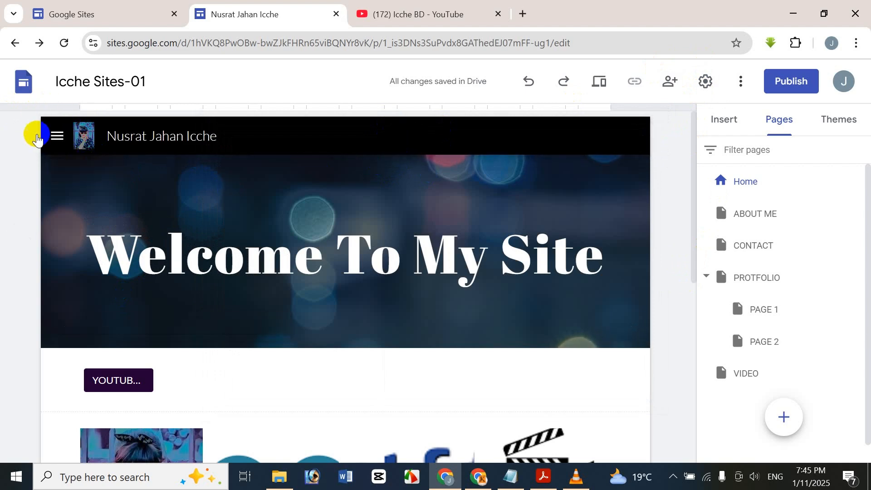
click(710, 82)
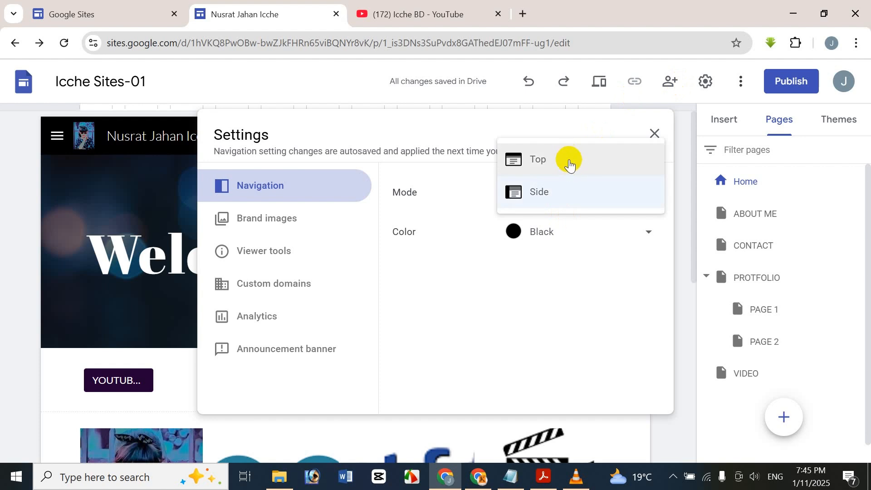
click(567, 159)
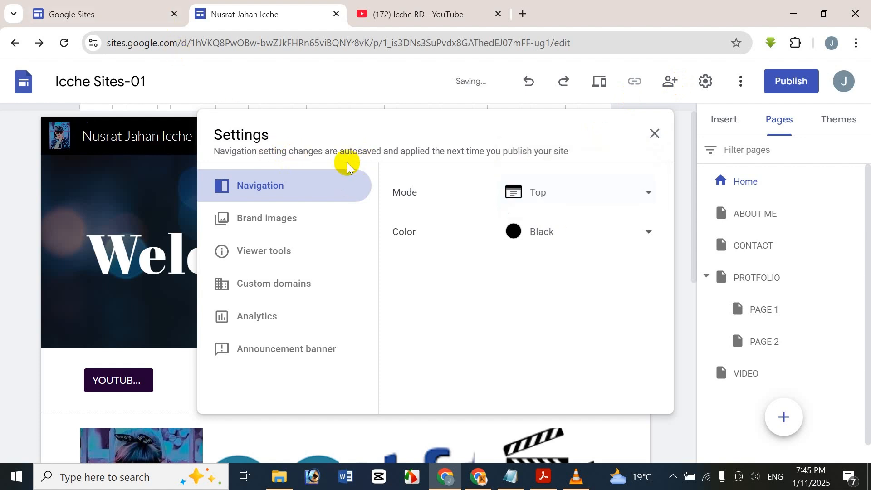
Step: Review the Brand images, Viewer tools, Custom domains, Analytics and Announcement banner settings
click(253, 221)
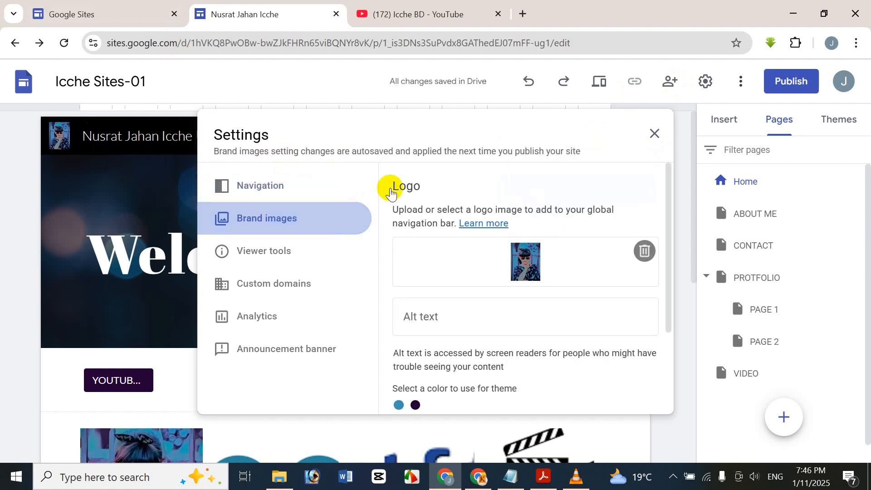
scroll(521, 230, down, 3)
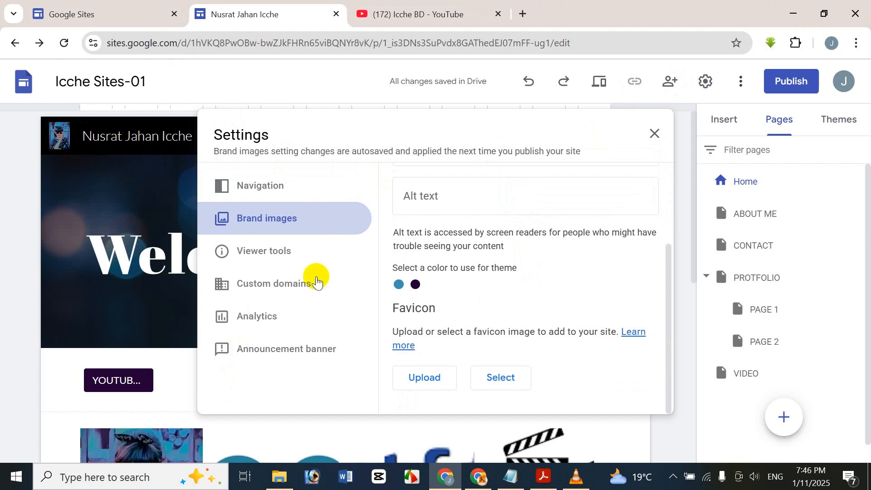
click(272, 254)
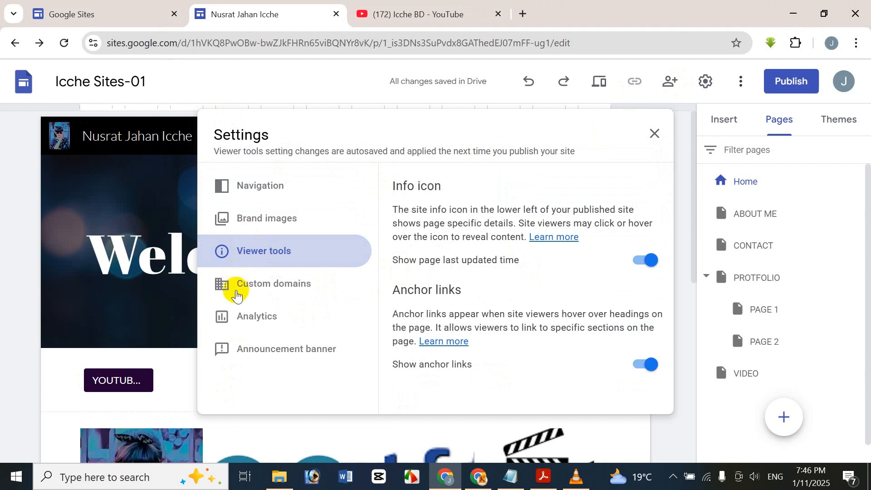
click(234, 284)
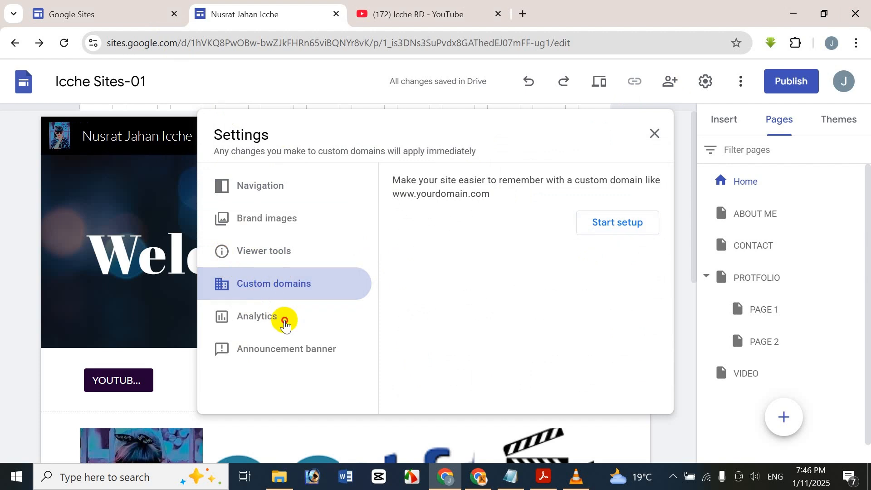
click(279, 319)
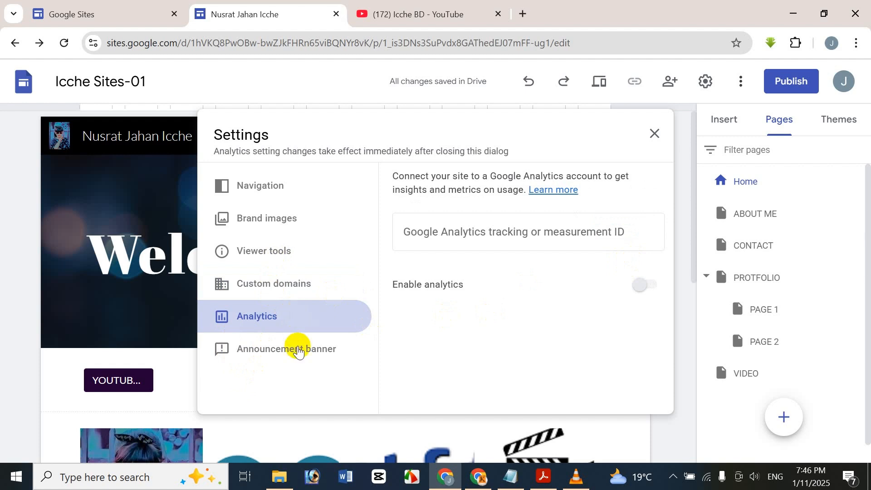
click(326, 345)
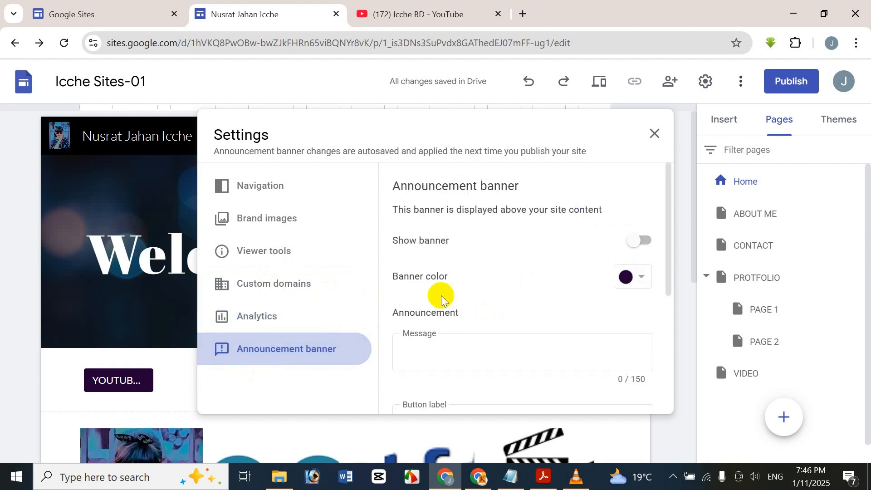
scroll(498, 327, down, 3)
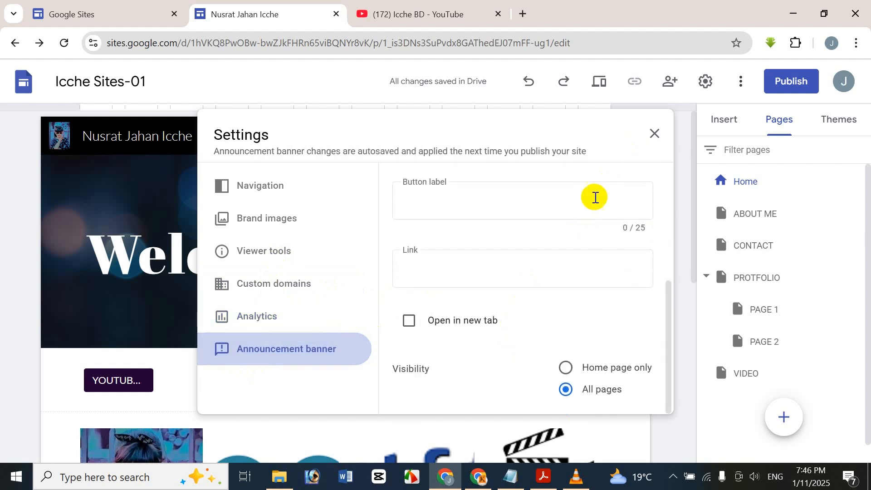
scroll(528, 249, up, 2)
scroll(526, 266, up, 4)
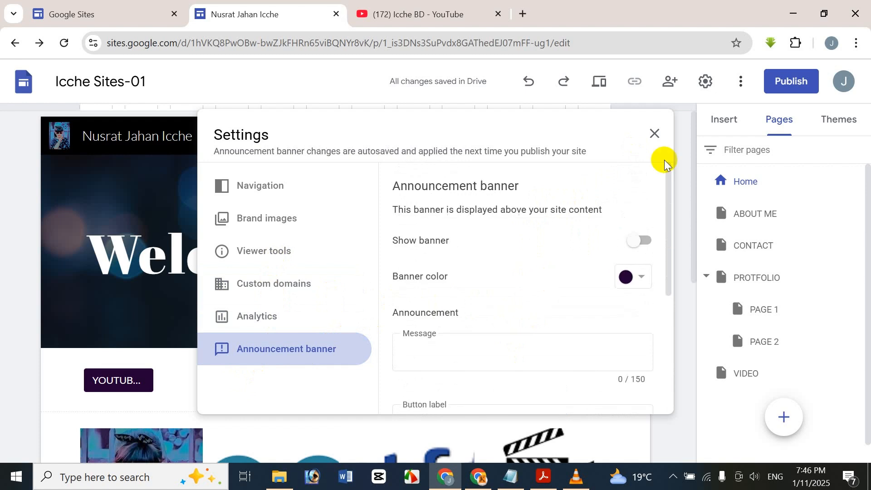
Step: Close the site settings and briefly open then dismiss the More menu
click(652, 139)
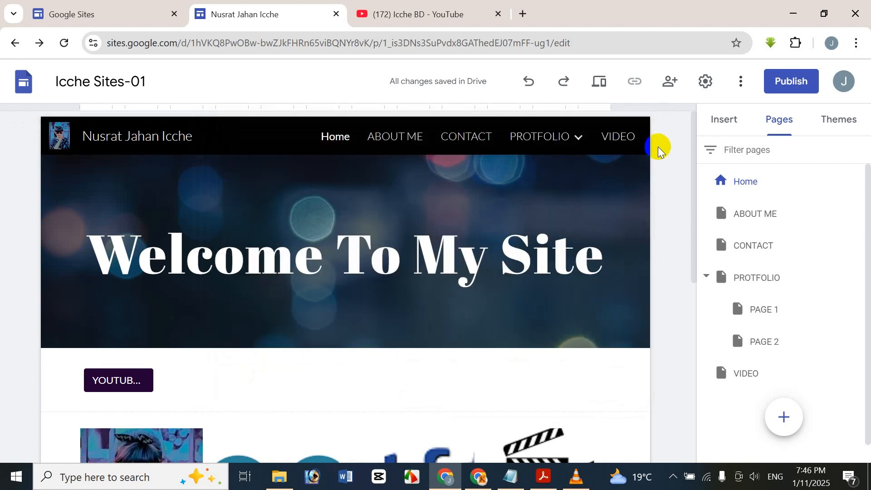
click(740, 79)
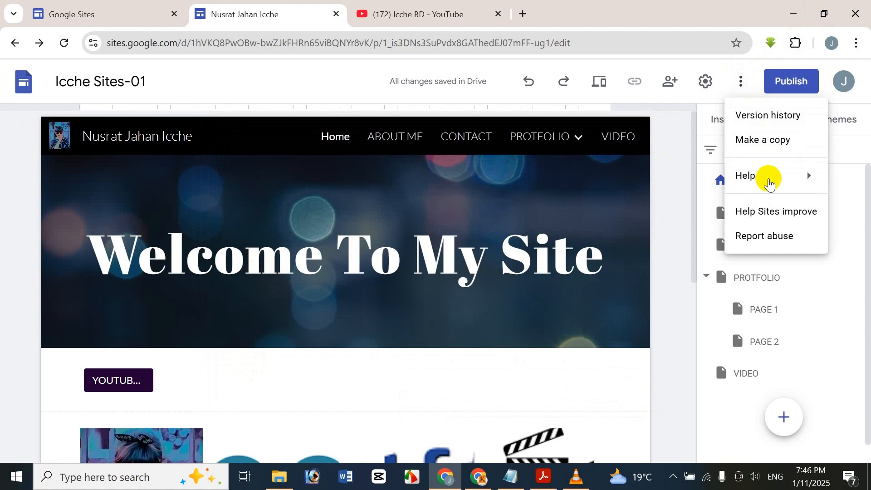
click(674, 209)
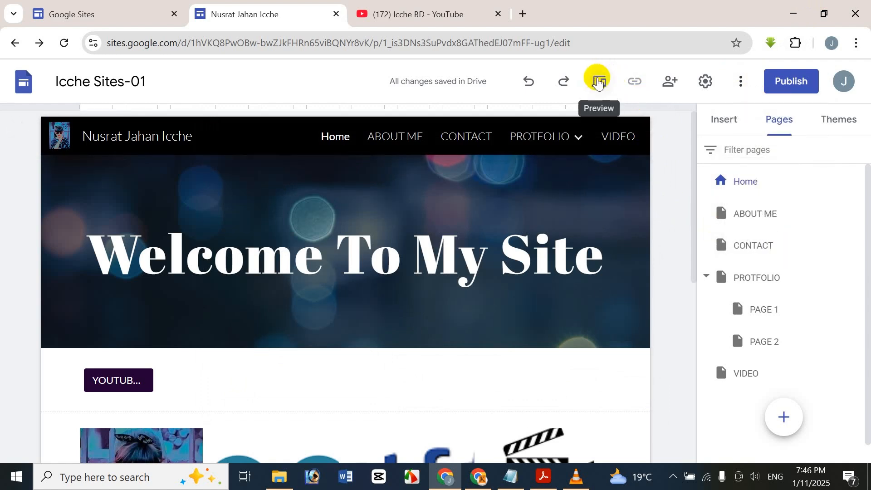
click(599, 81)
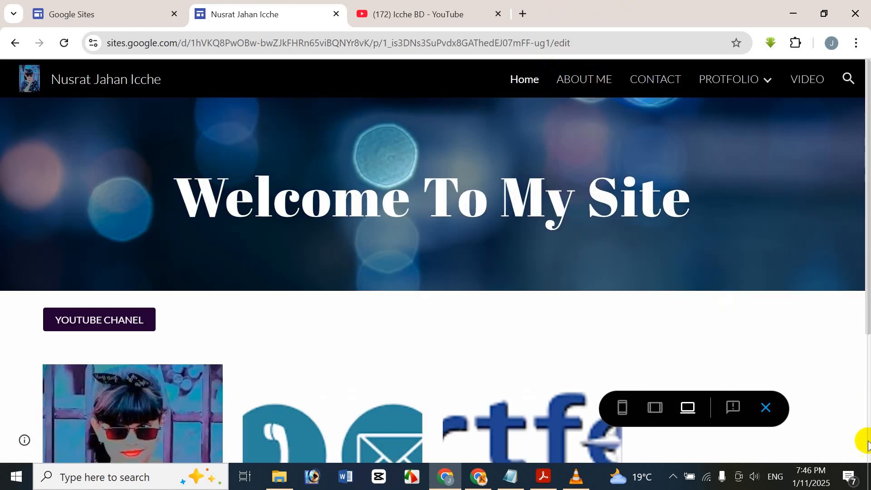
click(867, 453)
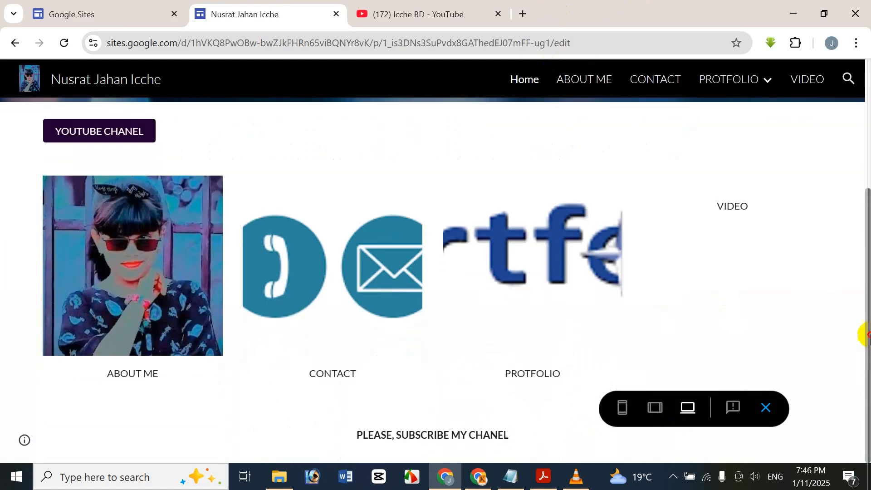
drag(866, 335, 863, 247)
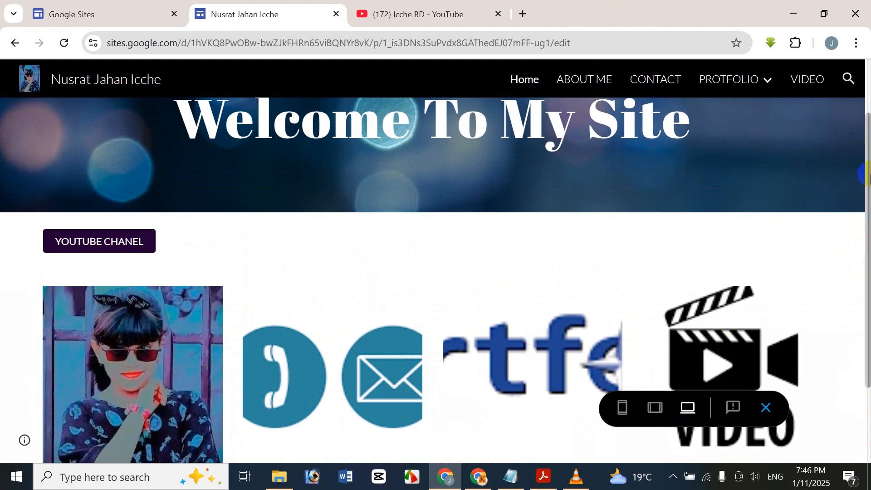
drag(866, 175, 864, 322)
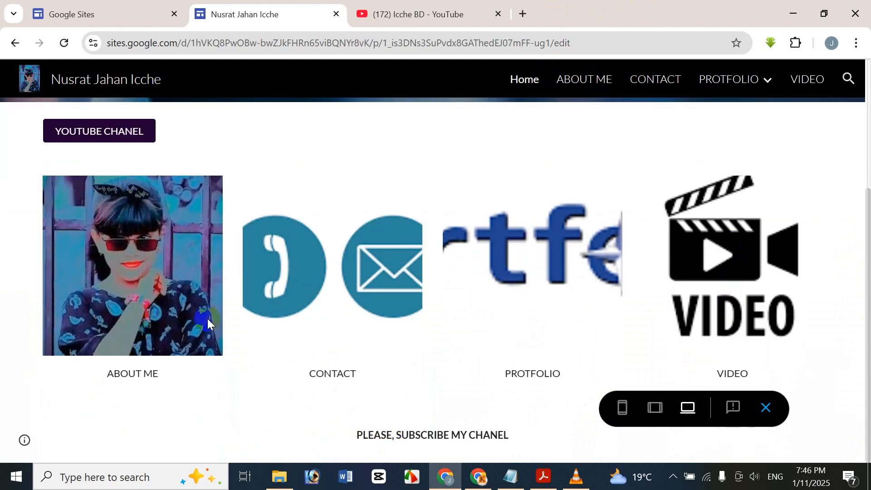
drag(865, 316, 861, 136)
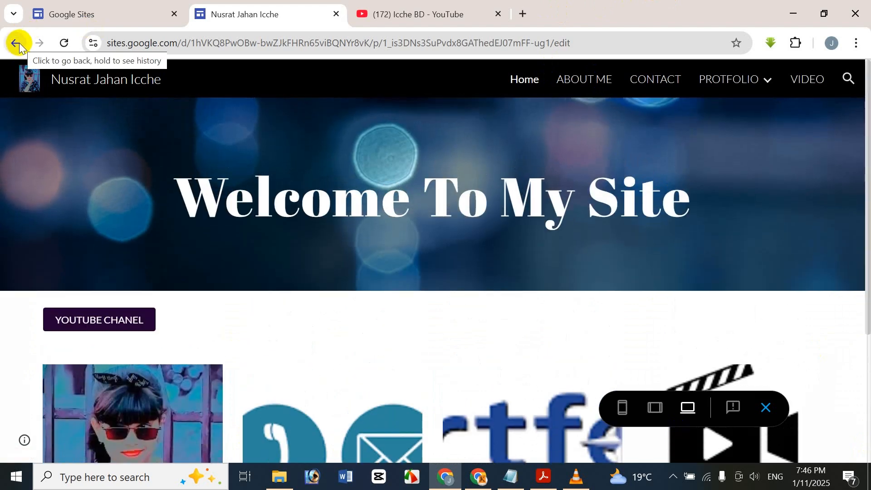
click(14, 45)
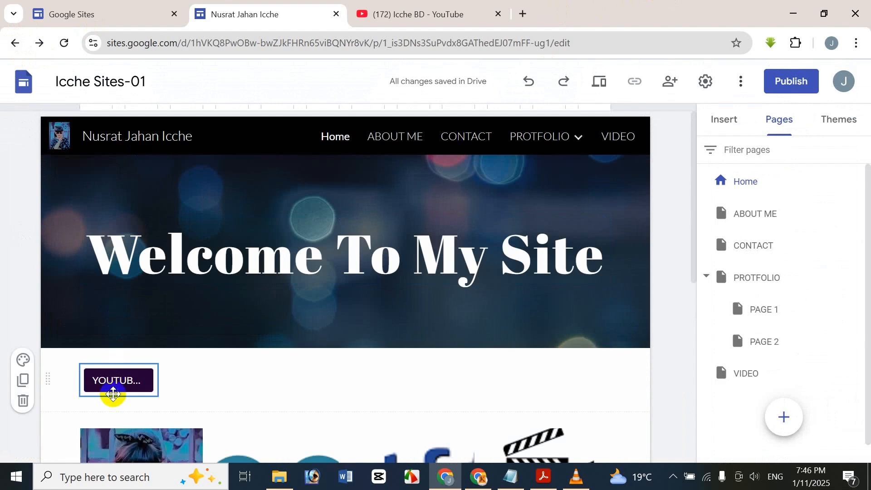
Step: Check the YOUTUBE CHANEL button's name and link without changing them, then preview the site
double_click(120, 384)
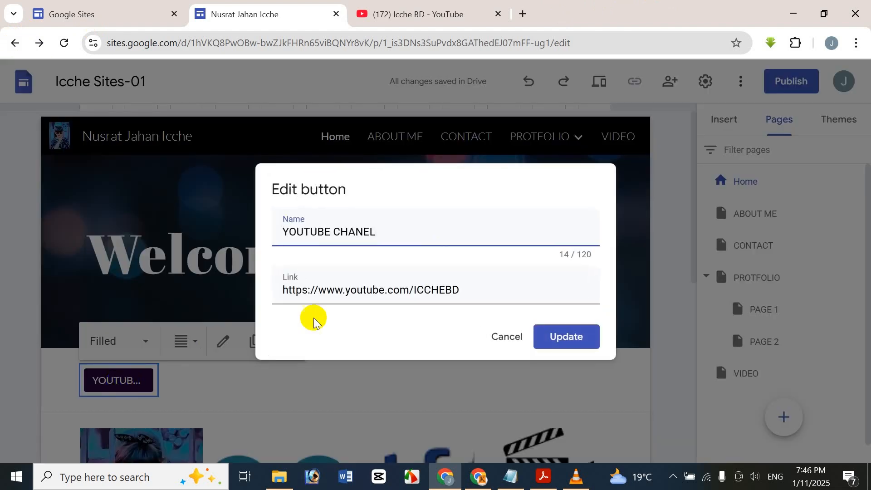
click(511, 336)
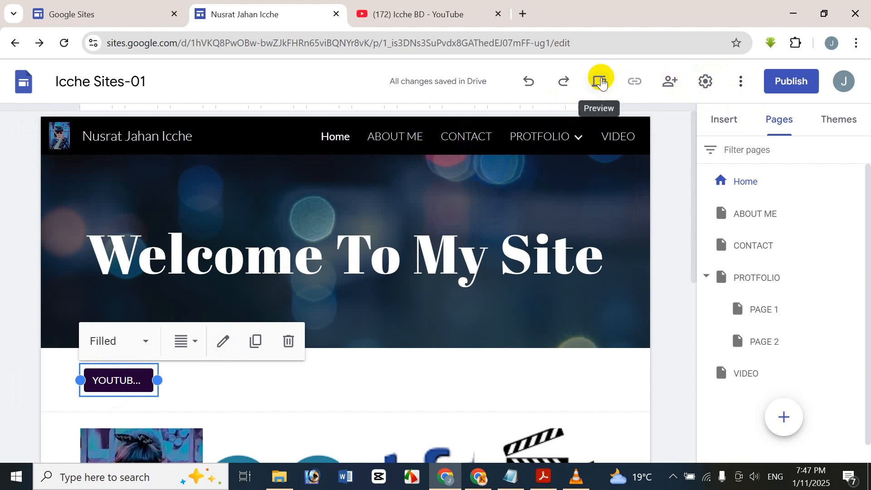
click(598, 82)
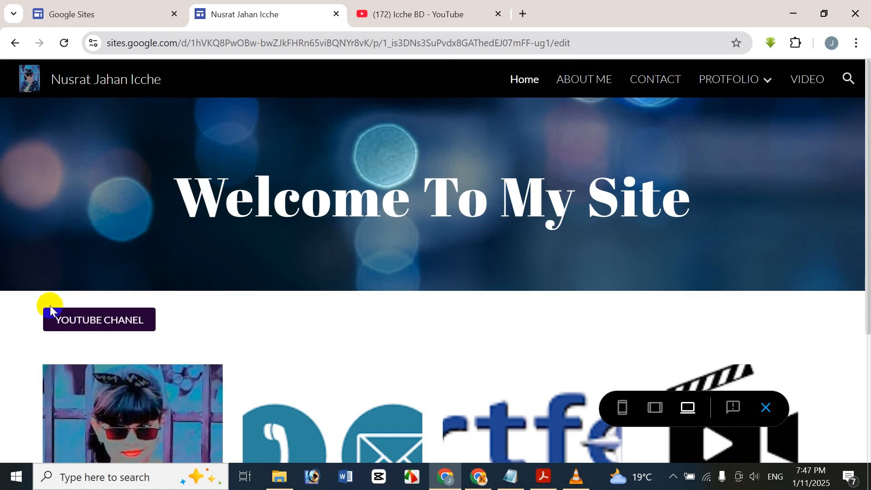
Step: Follow the YOUTUBE CHANEL button to the Icche BD channel, browse it, then close that tab
click(59, 320)
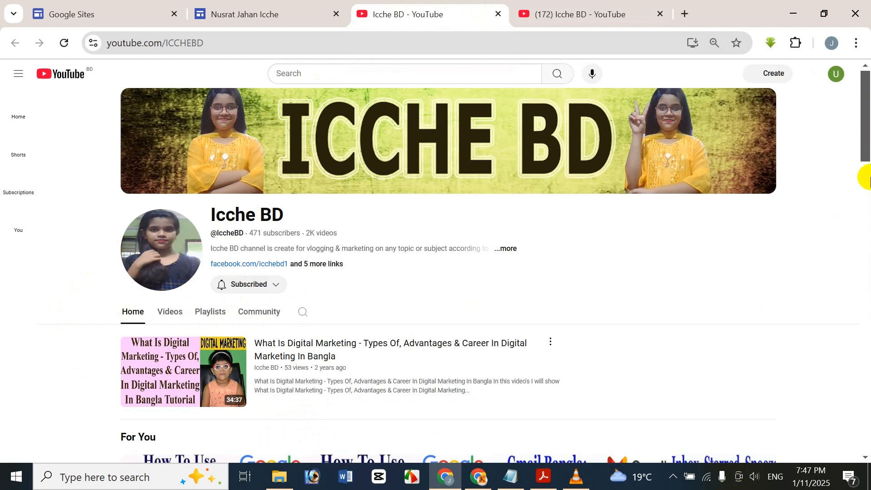
drag(865, 129, 861, 246)
scroll(861, 246, up, 2)
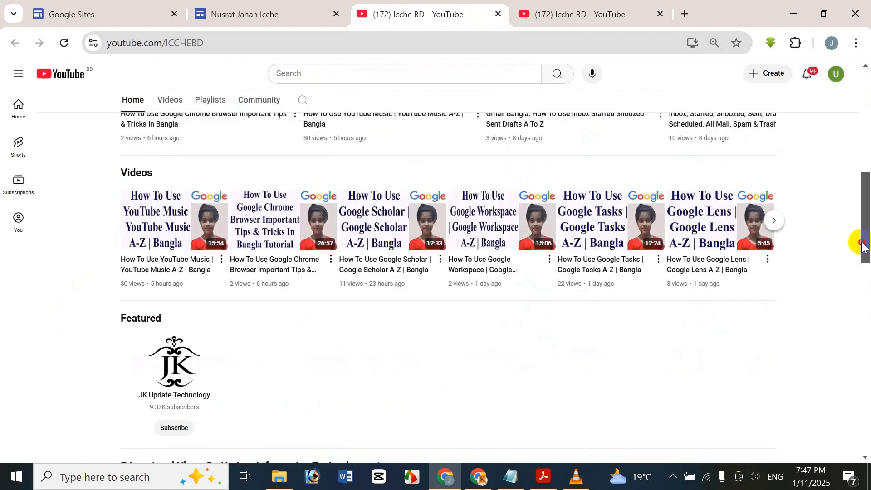
click(498, 14)
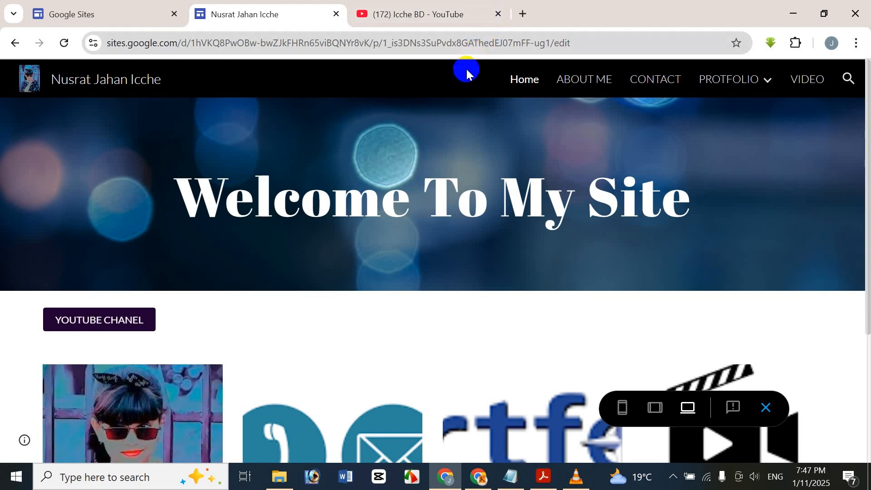
Step: Visit the CONTACT, ABOUT ME and VIDEO pages in preview, return Home, then switch to tablet width
scroll(855, 255, down, 4)
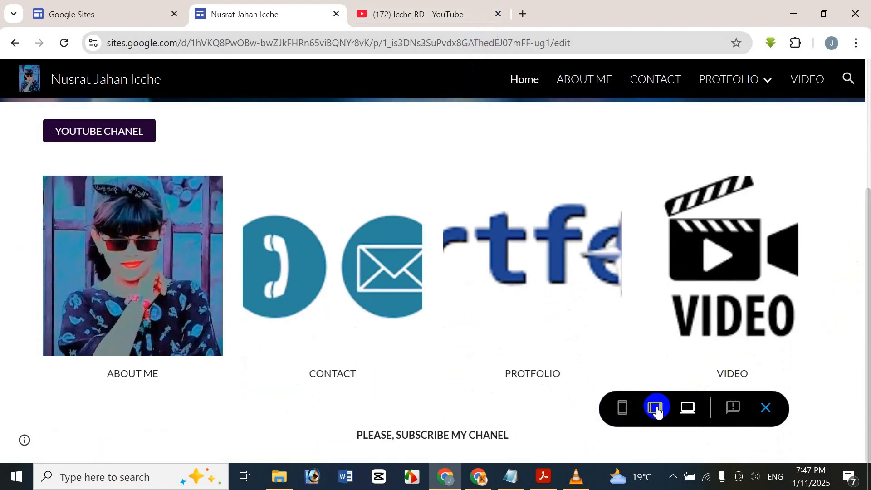
click(697, 400)
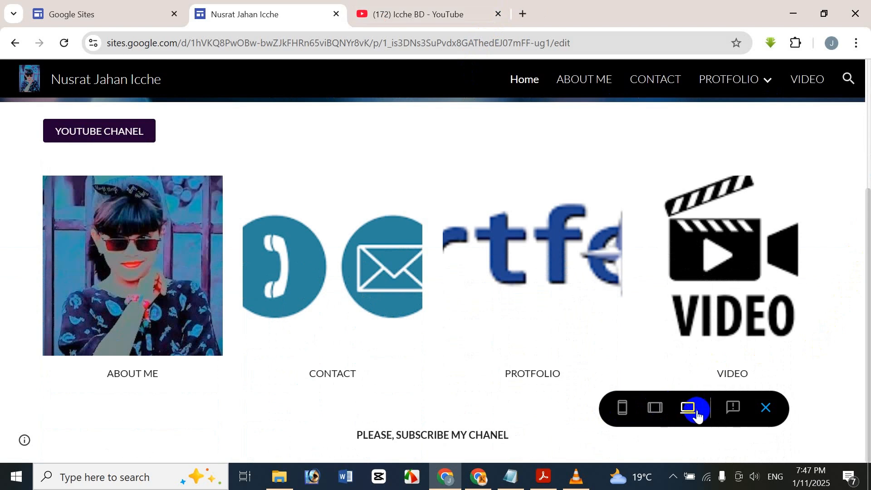
scroll(863, 326, up, 4)
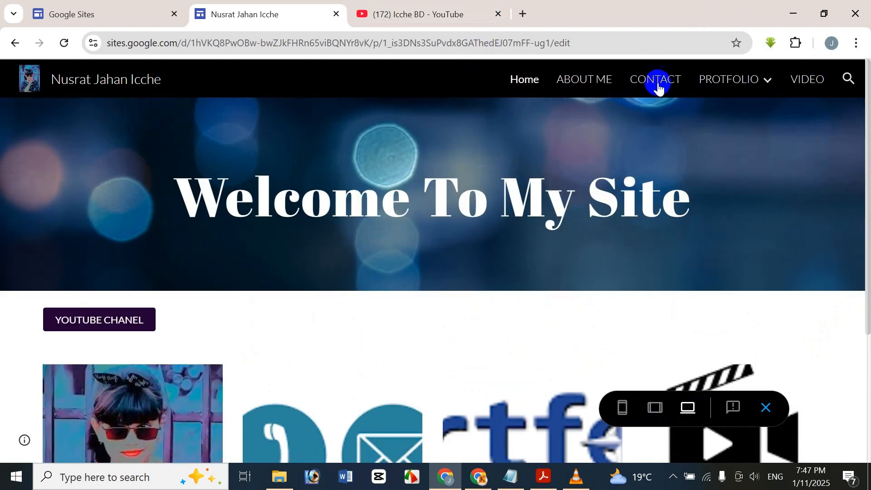
click(659, 86)
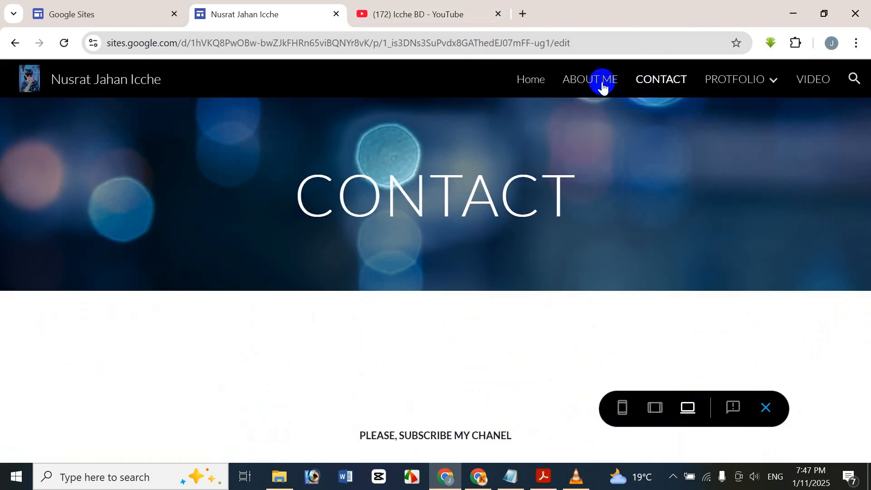
click(597, 89)
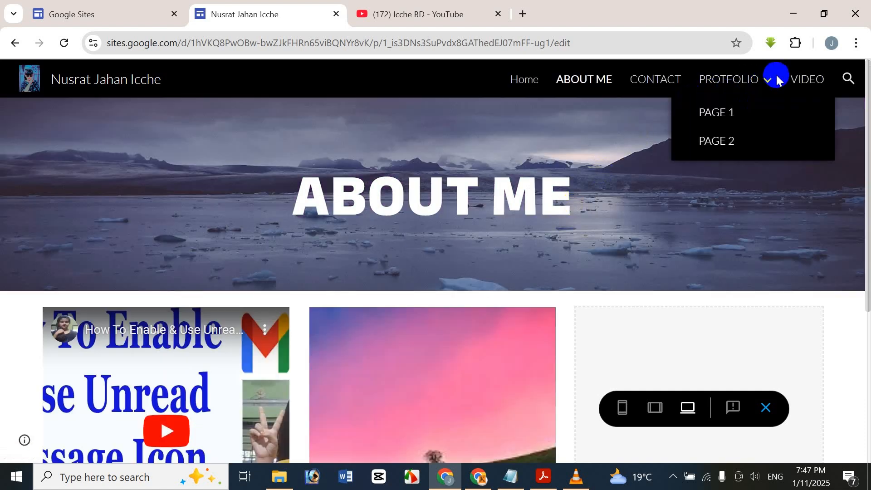
click(787, 83)
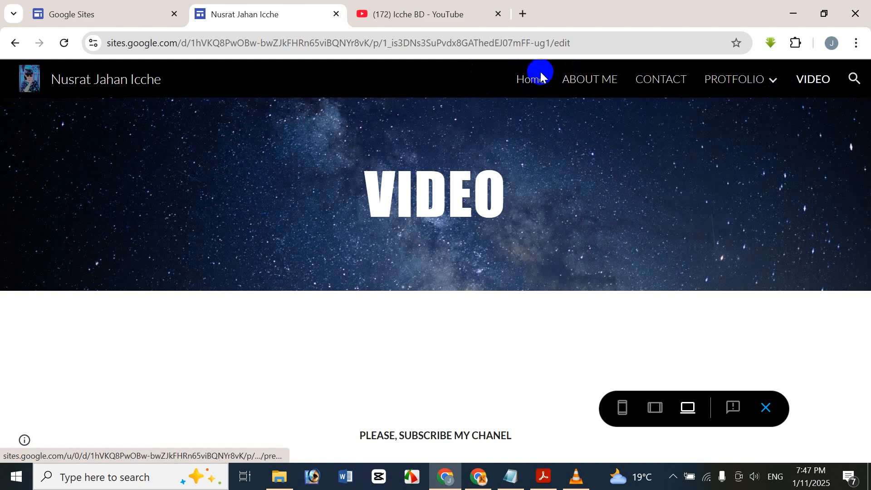
click(540, 72)
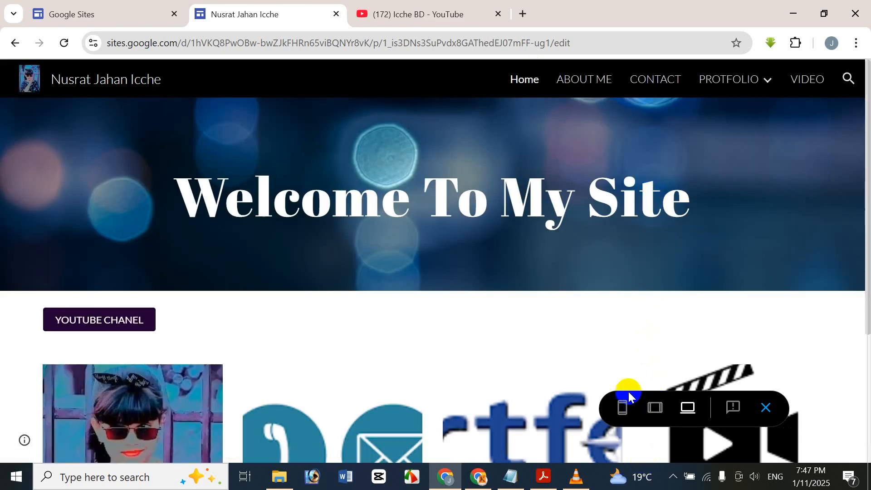
click(647, 406)
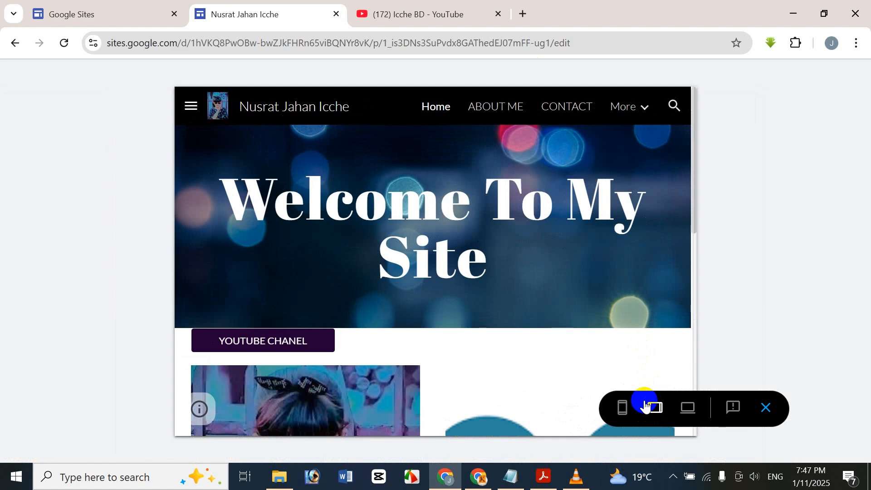
Step: Scroll through the Home page at phone width, then restore the large-screen preview
click(653, 417)
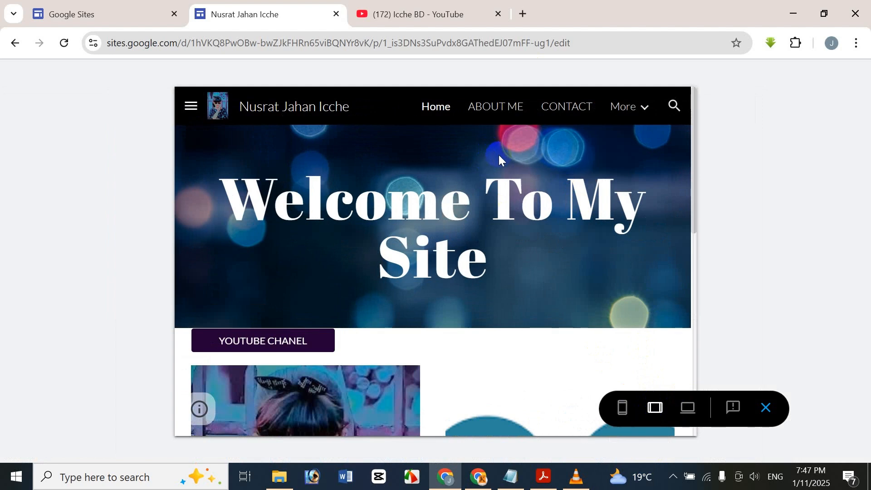
scroll(546, 189, down, 8)
scroll(544, 216, up, 8)
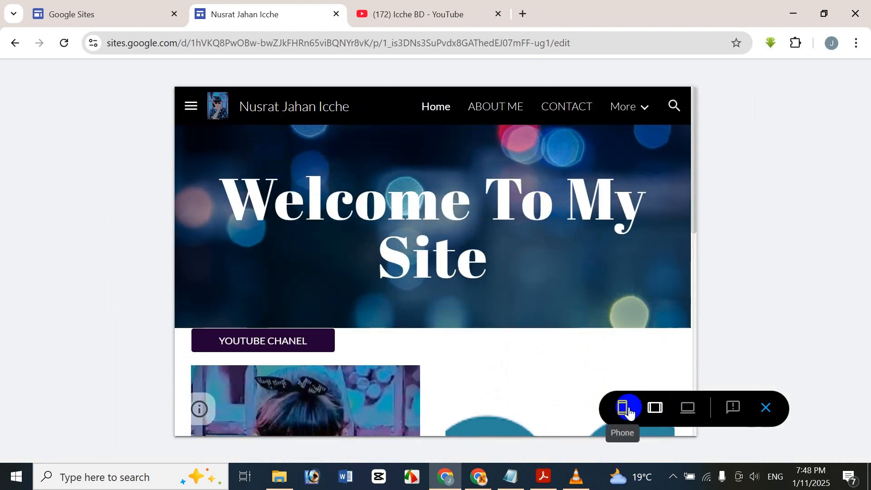
click(628, 410)
scroll(472, 239, down, 5)
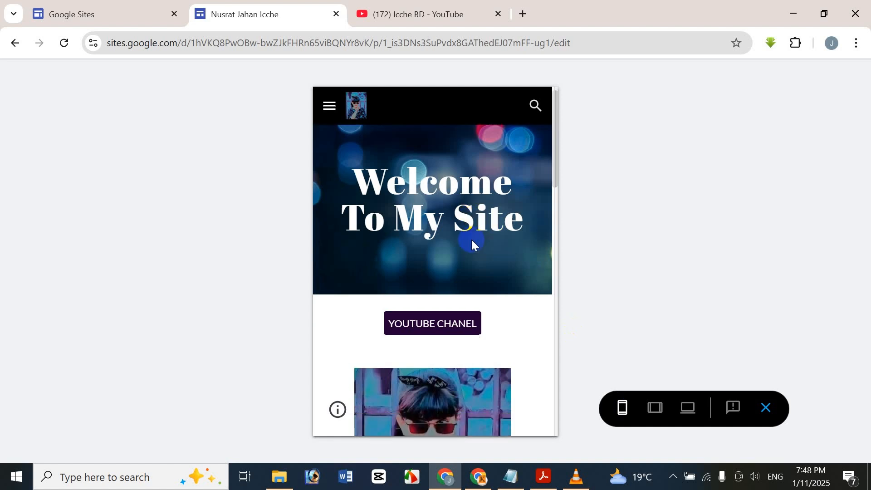
scroll(471, 240, down, 5)
drag(478, 221, 480, 165)
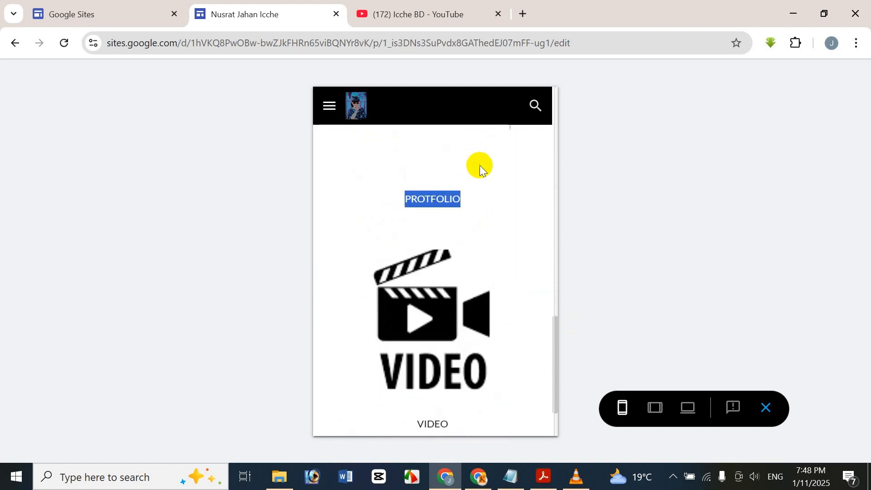
scroll(486, 242, up, 10)
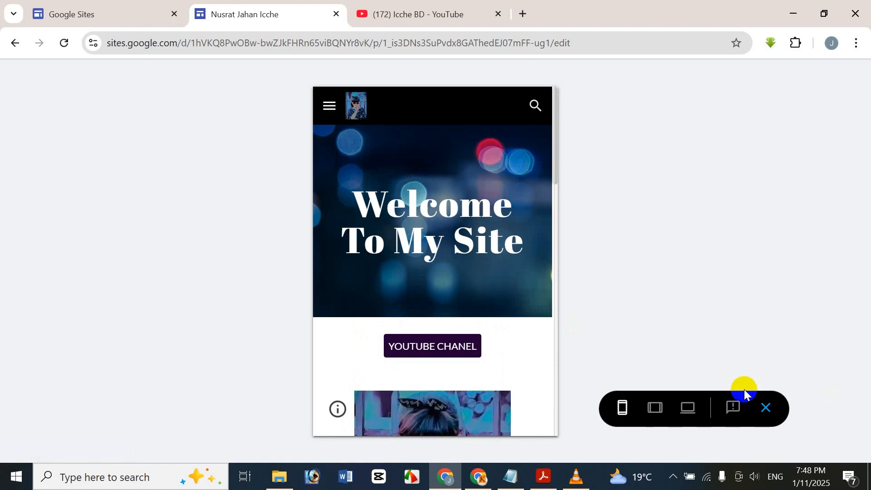
click(734, 411)
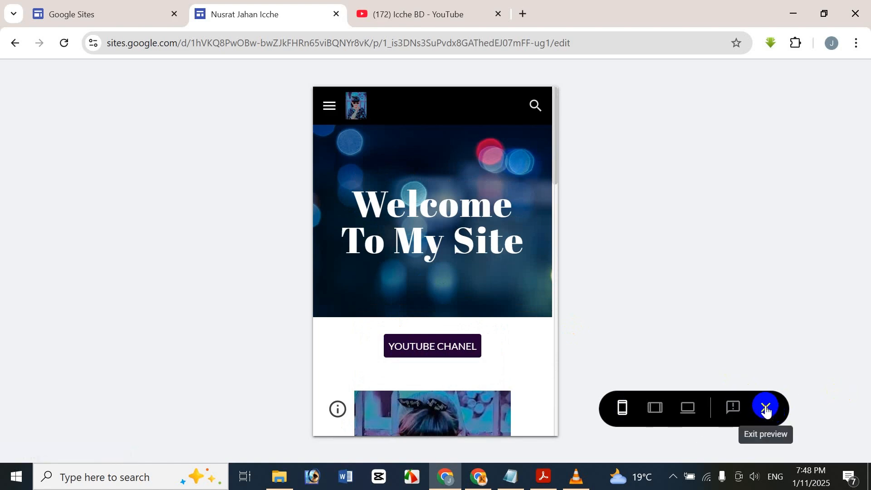
click(686, 407)
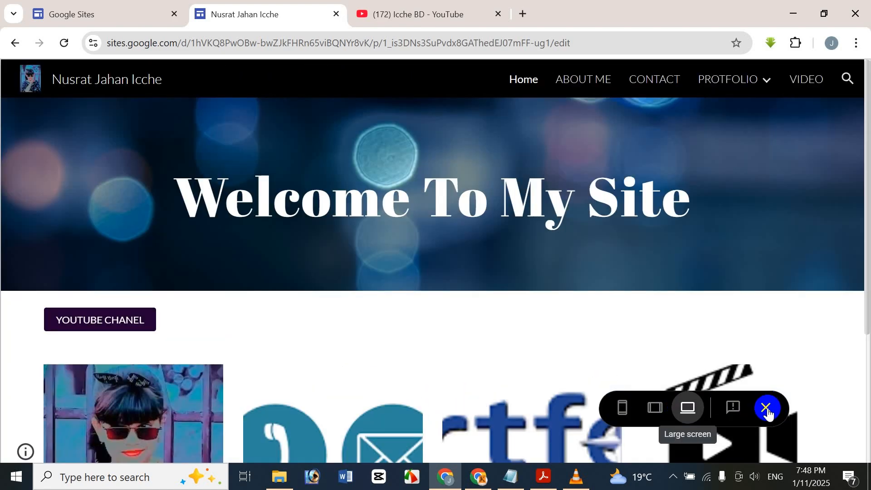
Step: Exit preview to return to the site editor with its Pages list
click(767, 410)
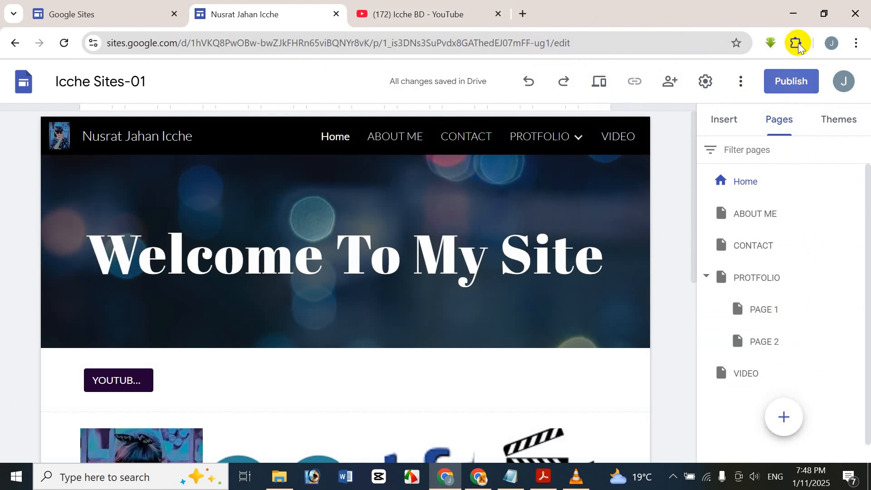
Step: Adjust the web address and publish, asking public search engines not to display the site
click(798, 90)
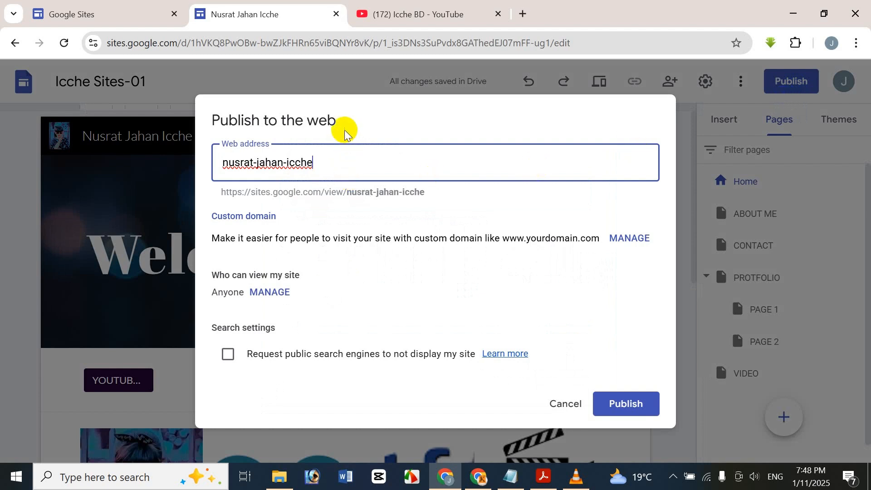
click(336, 160)
text(-jhfhfgh)
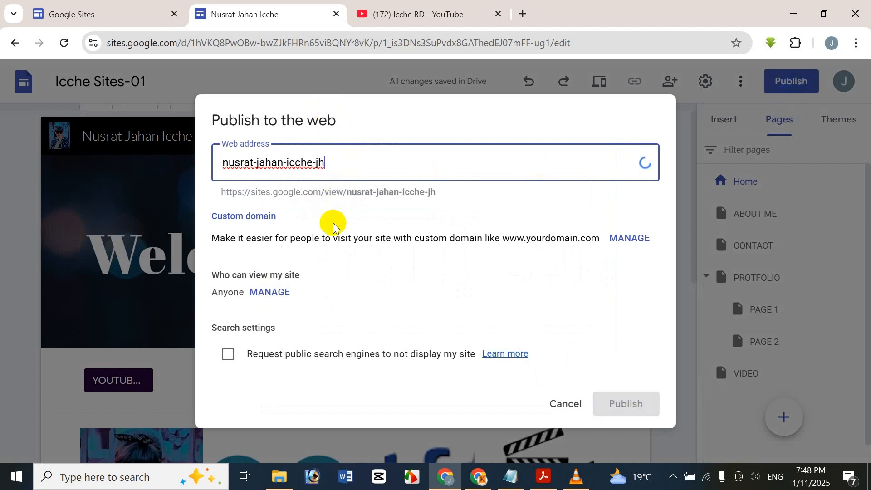
key(BackSpace)
key(BackSpace)
key(BackSpace)
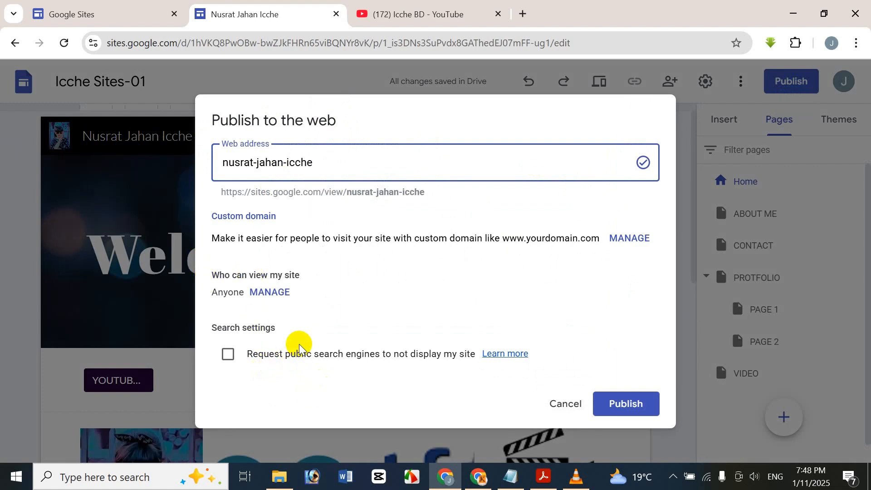
click(230, 355)
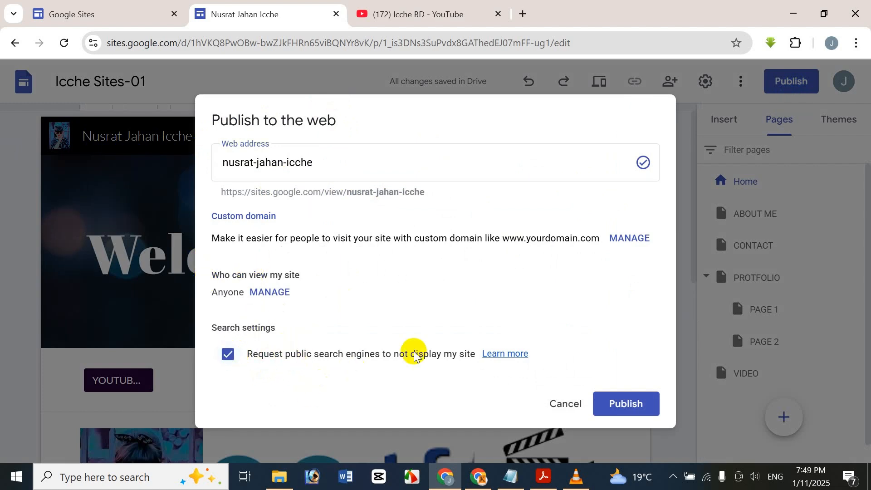
click(605, 405)
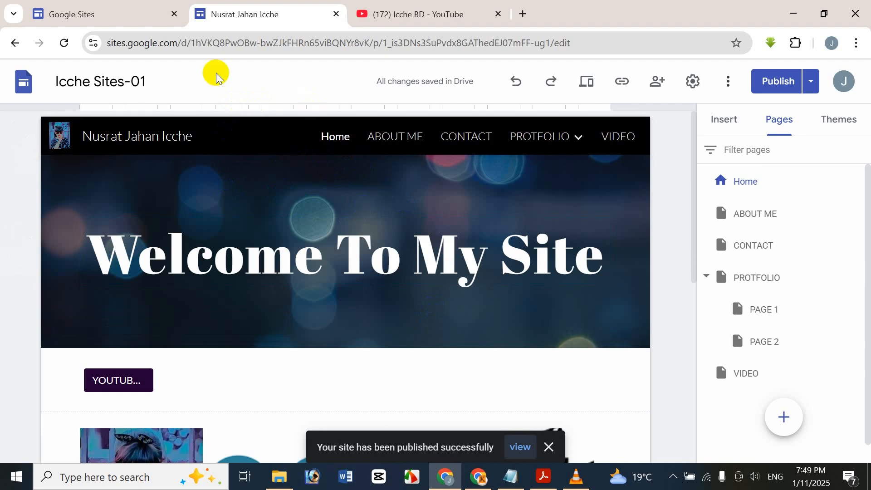
Step: Bring Acrobat Reader with the Google Sites portfolio tutorial PDF to the front
click(463, 146)
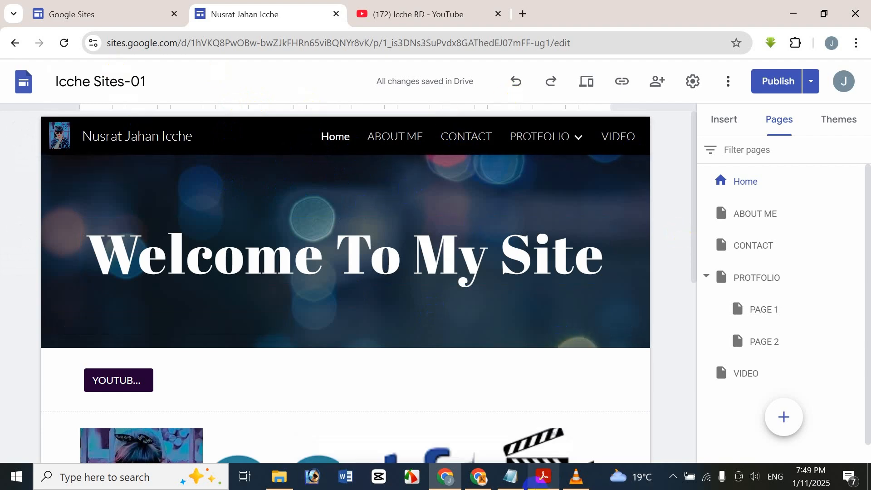
mouse_move(536, 486)
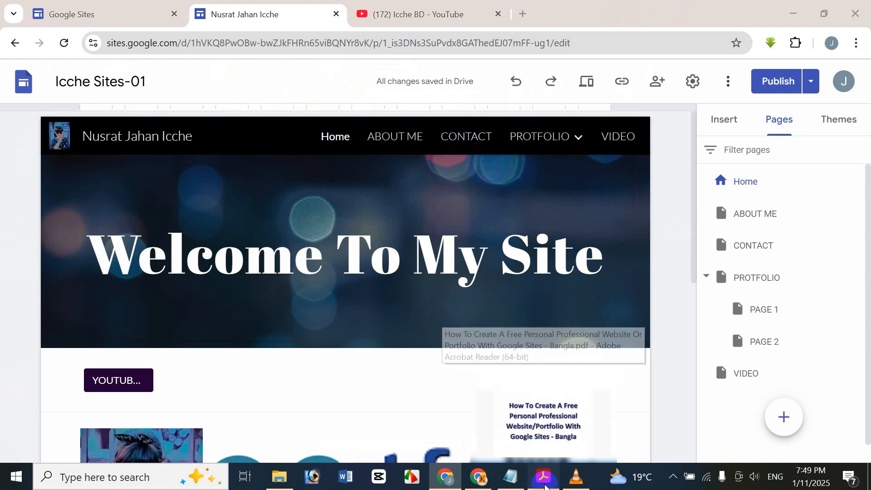
click(545, 484)
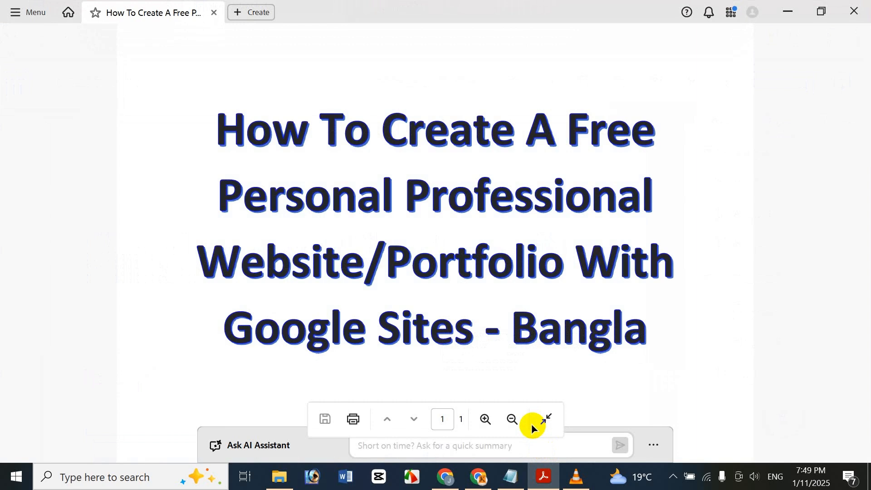